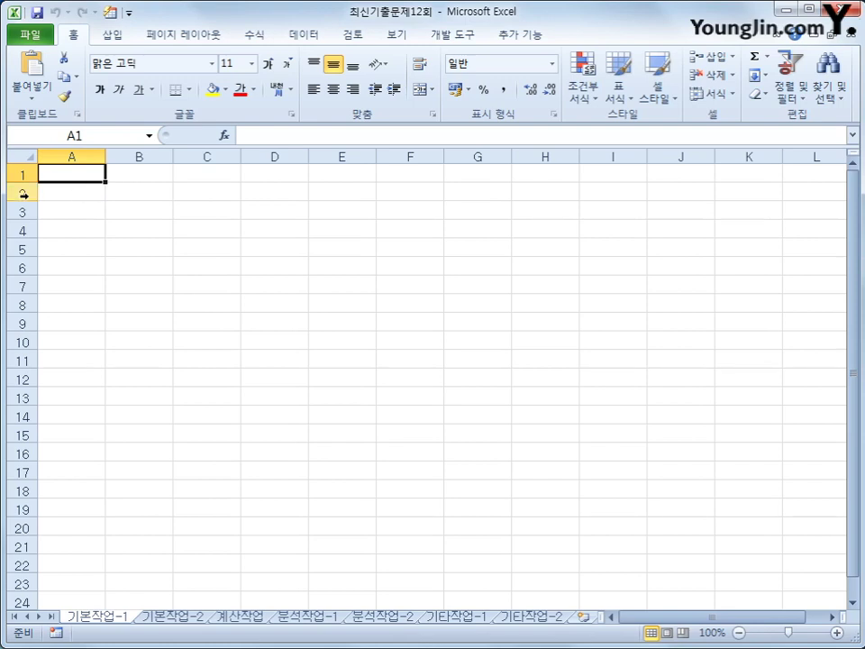
Step: Start a Microsoft Query import at cell B3, using MS Access Database as the source and the 녹차판매정보.accdb file
{"action": "left_click", "coordinate": [72, 215]}
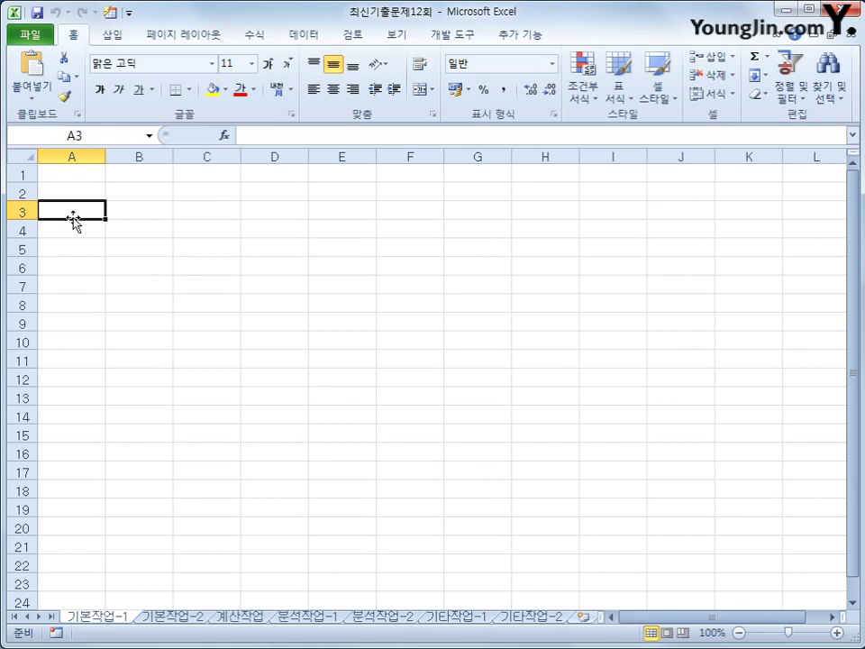
{"action": "left_click", "coordinate": [134, 216]}
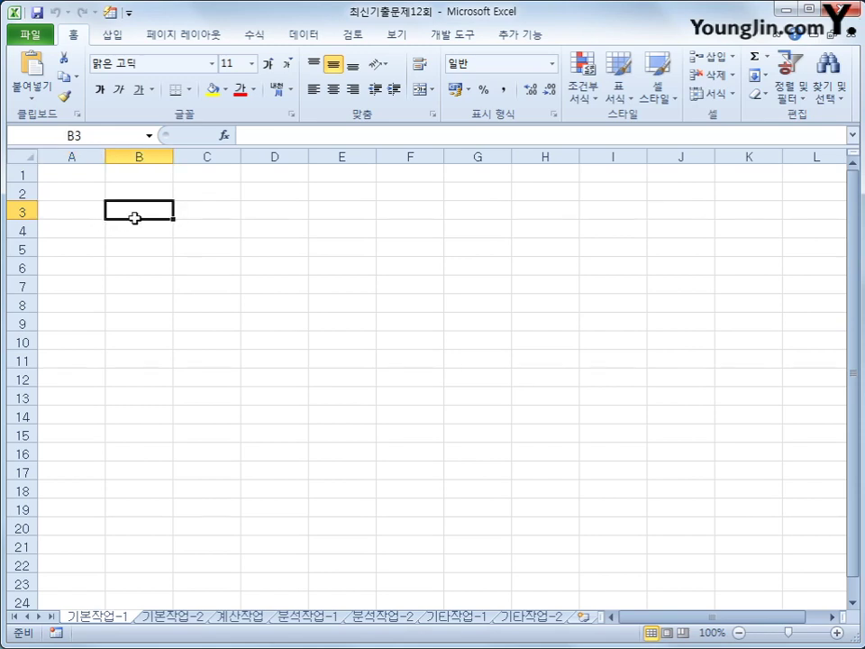
{"action": "left_click", "coordinate": [304, 35]}
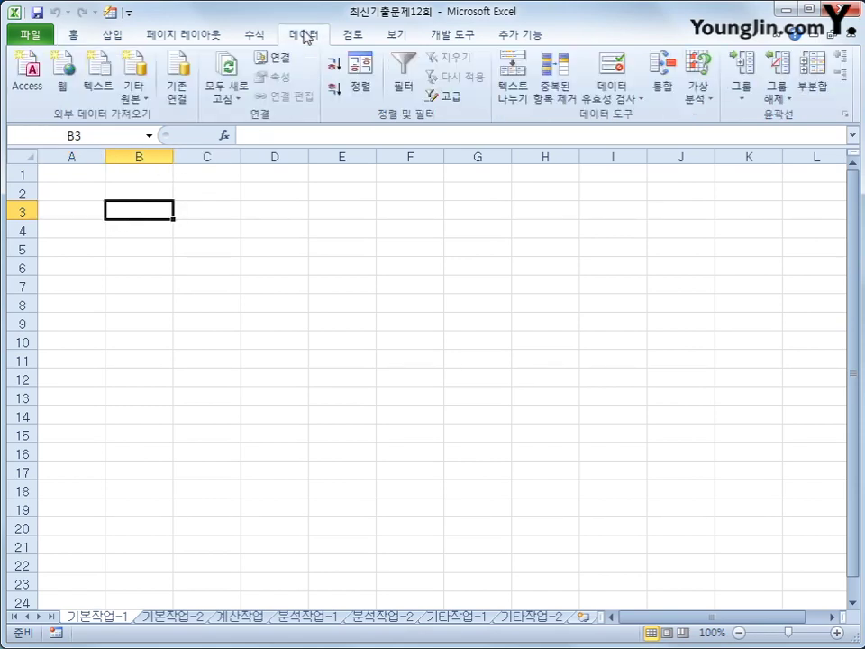
{"action": "left_click", "coordinate": [135, 99]}
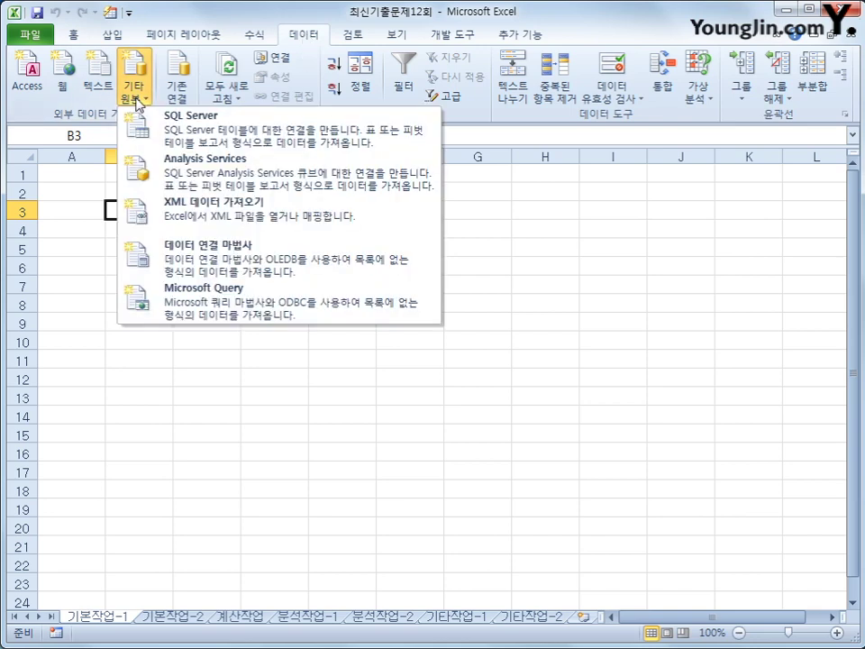
{"action": "left_click", "coordinate": [187, 300]}
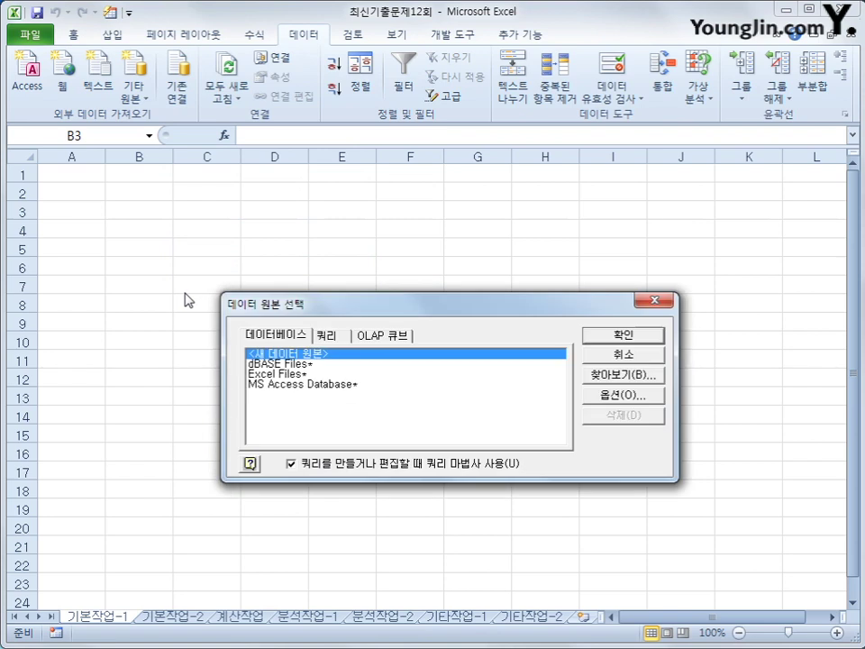
{"action": "left_click", "coordinate": [292, 384]}
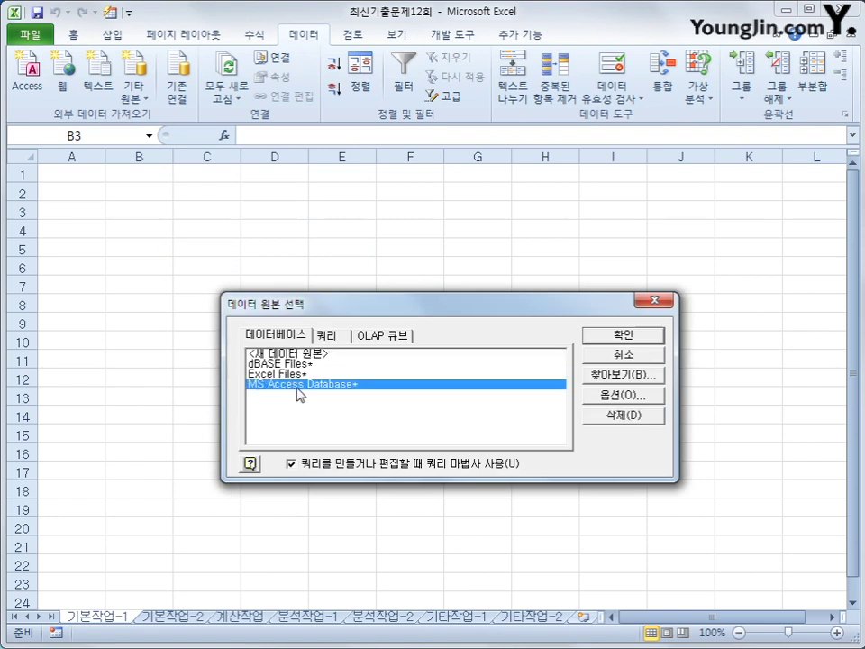
{"action": "left_click", "coordinate": [617, 339]}
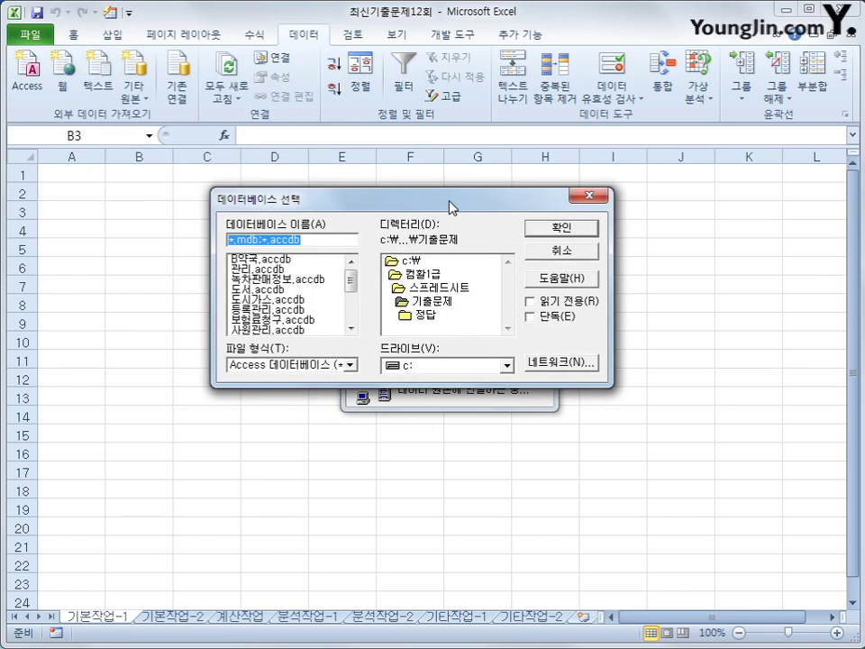
{"action": "left_click", "coordinate": [281, 280]}
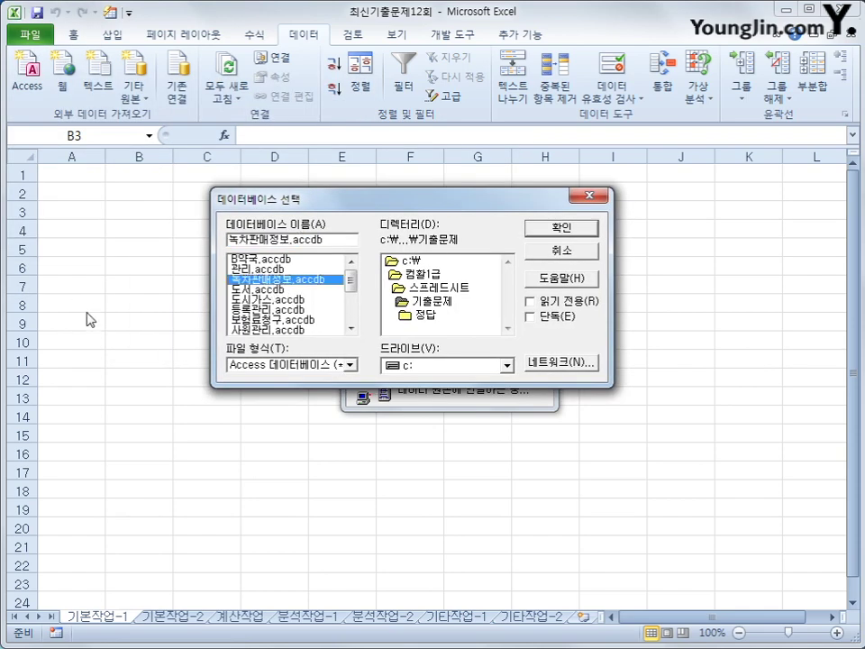
{"action": "left_click", "coordinate": [541, 230]}
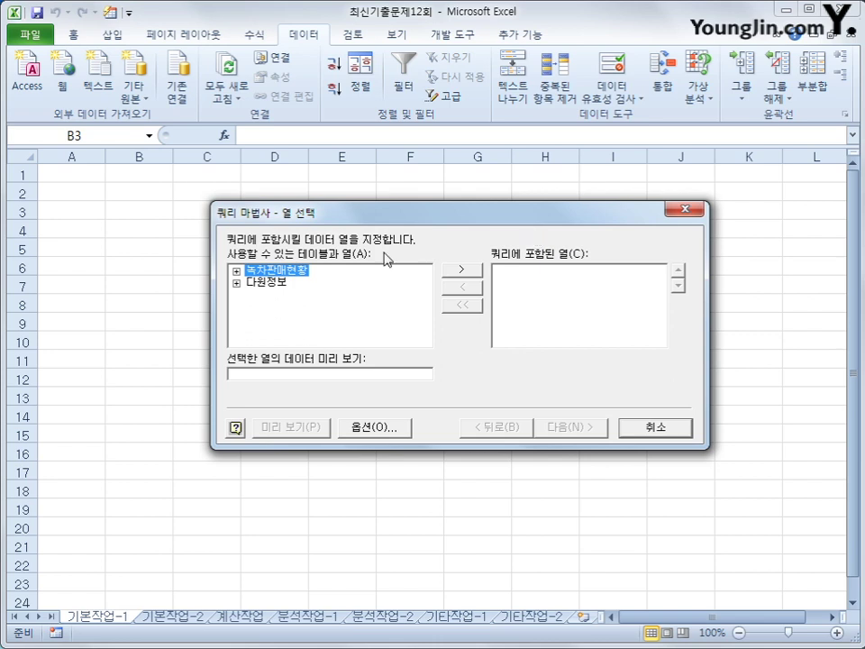
Step: Include the 녹차판매현황 columns 상품코드, 상품명, 다원명, 구분, 제조년도, 가격 and 판매량 in the query, in that order
{"action": "double_click", "coordinate": [289, 275]}
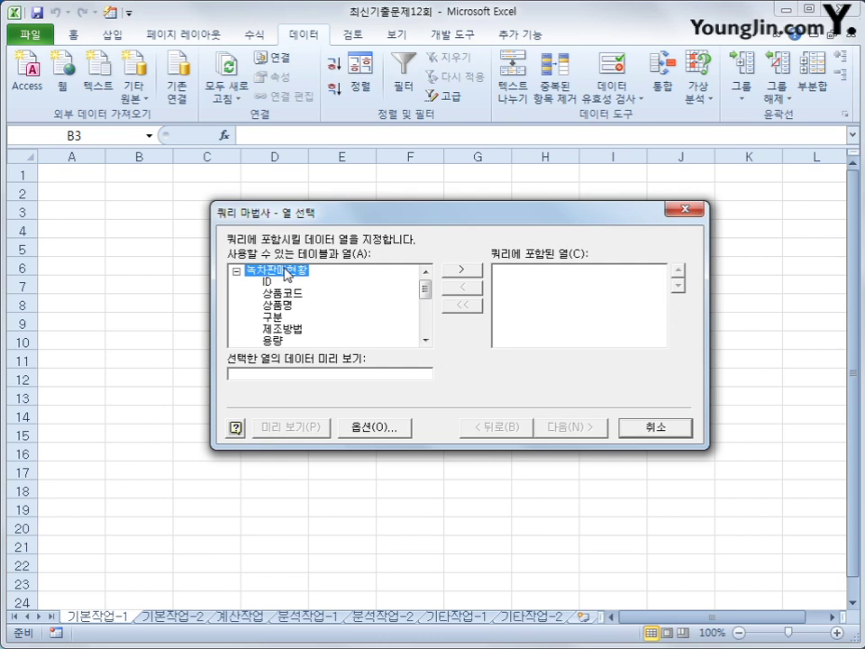
{"action": "double_click", "coordinate": [288, 294]}
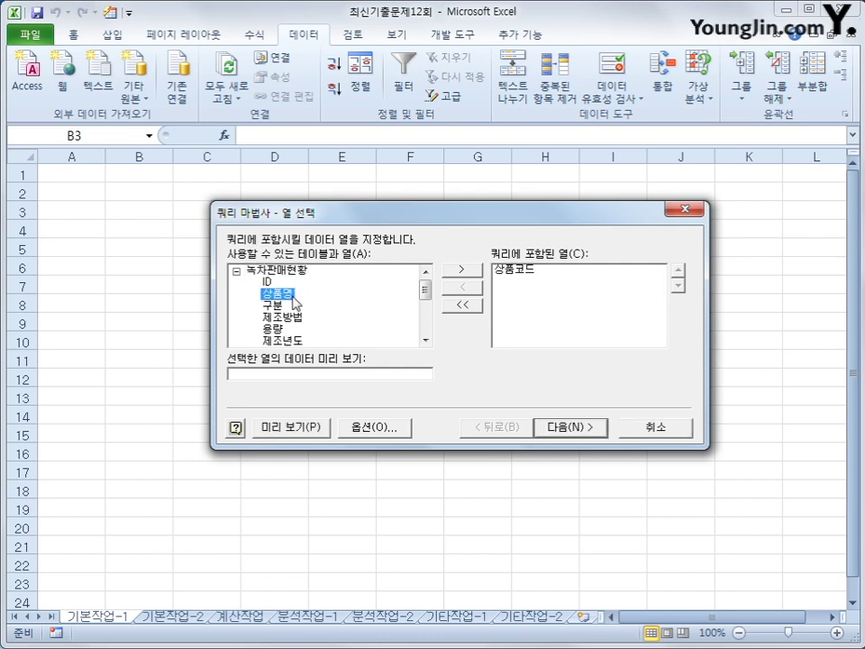
{"action": "double_click", "coordinate": [279, 294]}
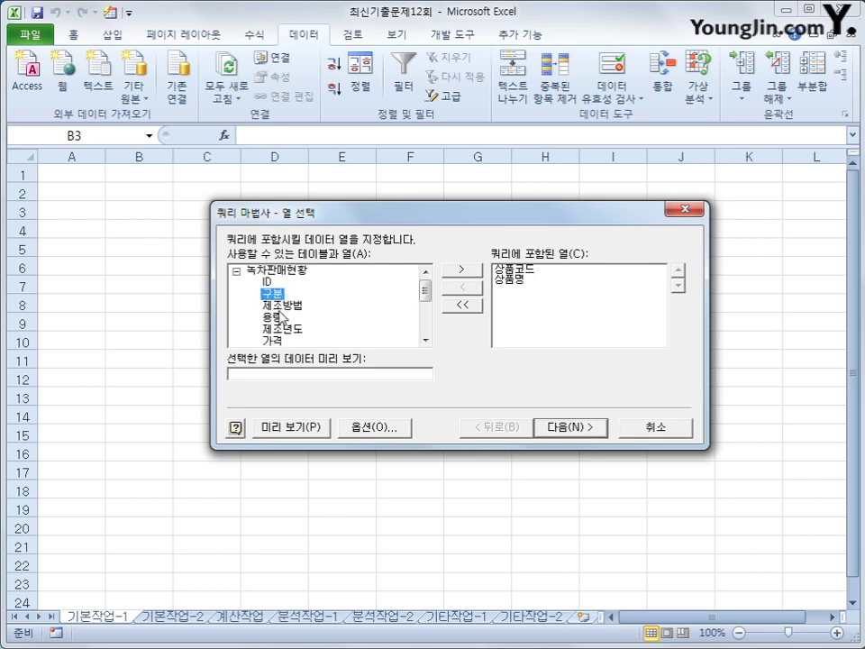
{"action": "left_click_drag", "start_coordinate": [427, 289], "coordinate": [427, 314]}
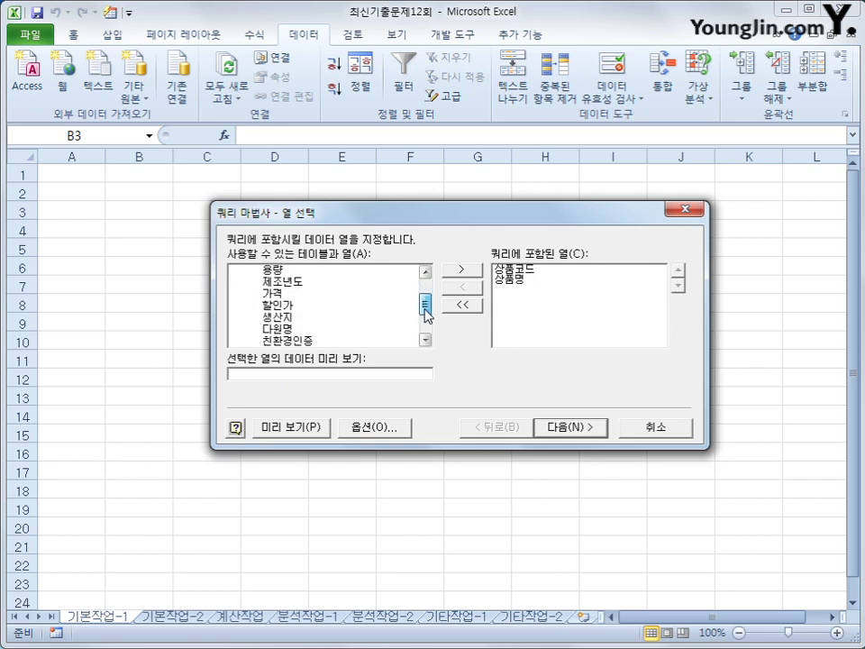
{"action": "double_click", "coordinate": [279, 329]}
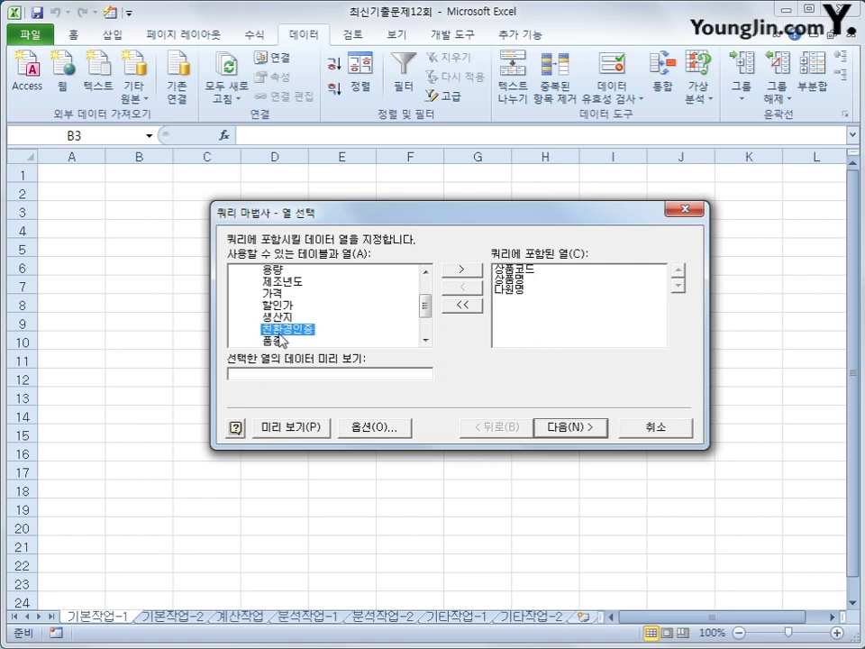
{"action": "left_click_drag", "start_coordinate": [427, 304], "coordinate": [427, 294]}
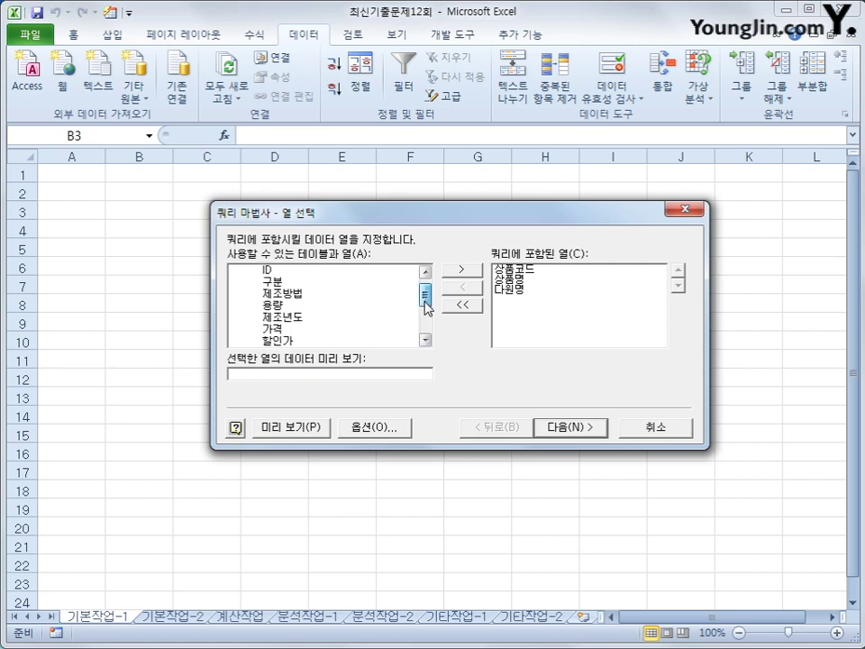
{"action": "double_click", "coordinate": [273, 282]}
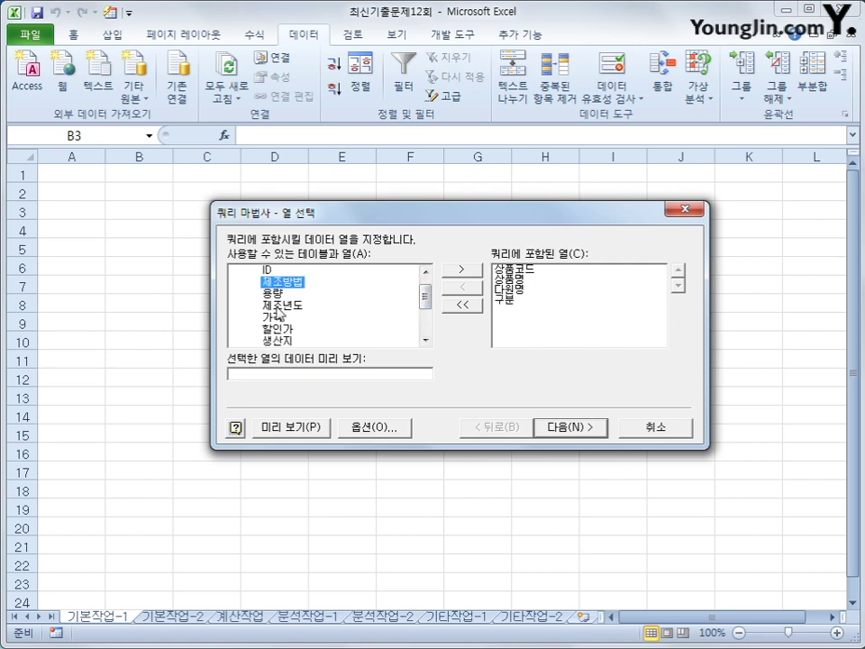
{"action": "double_click", "coordinate": [276, 306]}
{"action": "double_click", "coordinate": [276, 306]}
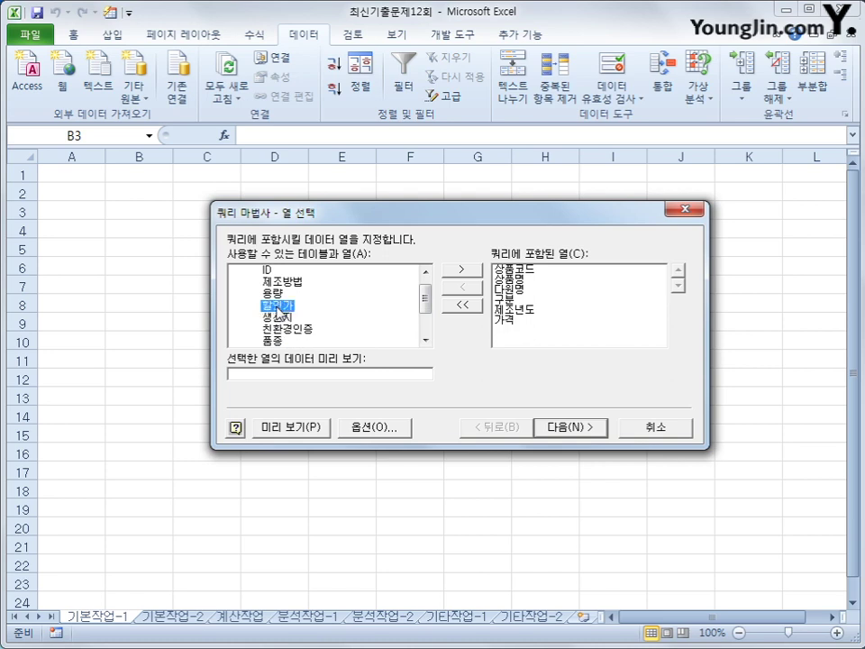
{"action": "left_click_drag", "start_coordinate": [427, 300], "coordinate": [427, 309]}
{"action": "double_click", "coordinate": [275, 329]}
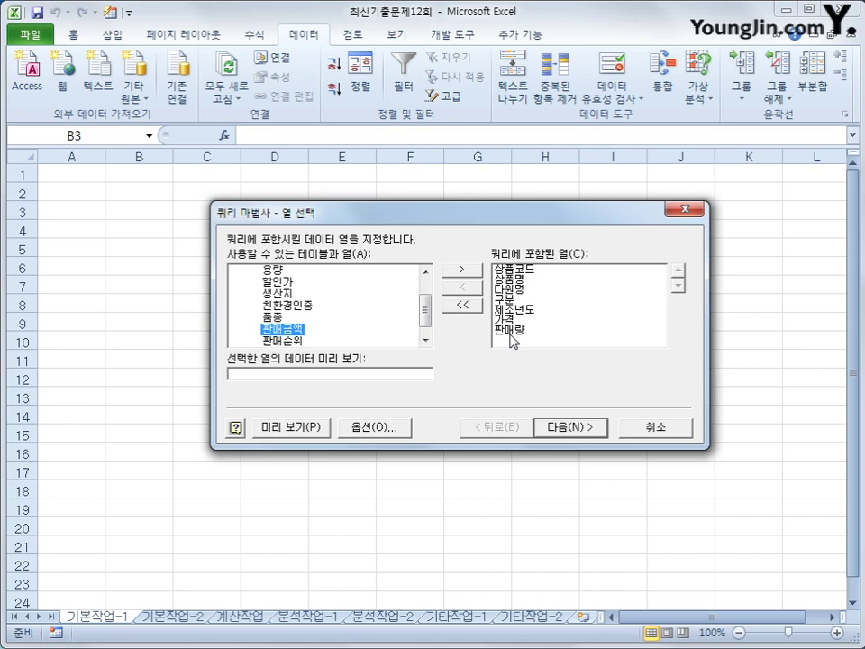
{"action": "left_click", "coordinate": [579, 432]}
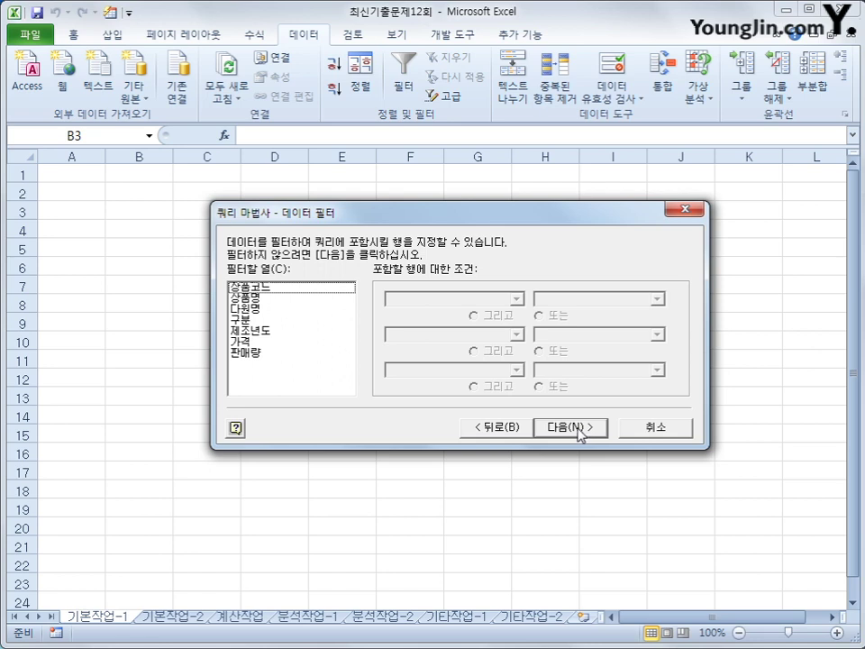
Step: Filter the query rows to those where 가격 is greater than or equal to 70000
{"action": "left_click", "coordinate": [268, 342]}
{"action": "left_click", "coordinate": [516, 298]}
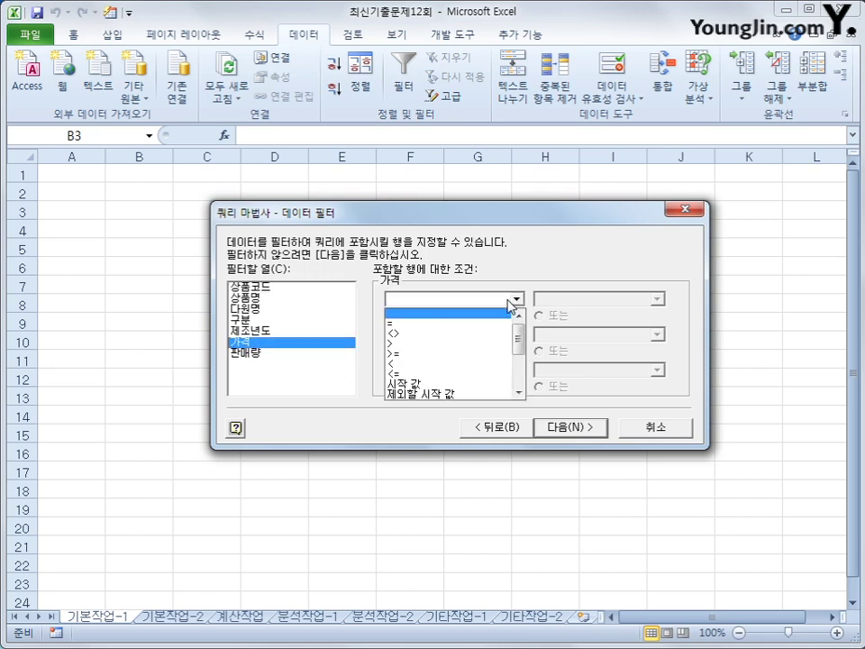
{"action": "left_click", "coordinate": [494, 354]}
{"action": "type", "text": "70"}
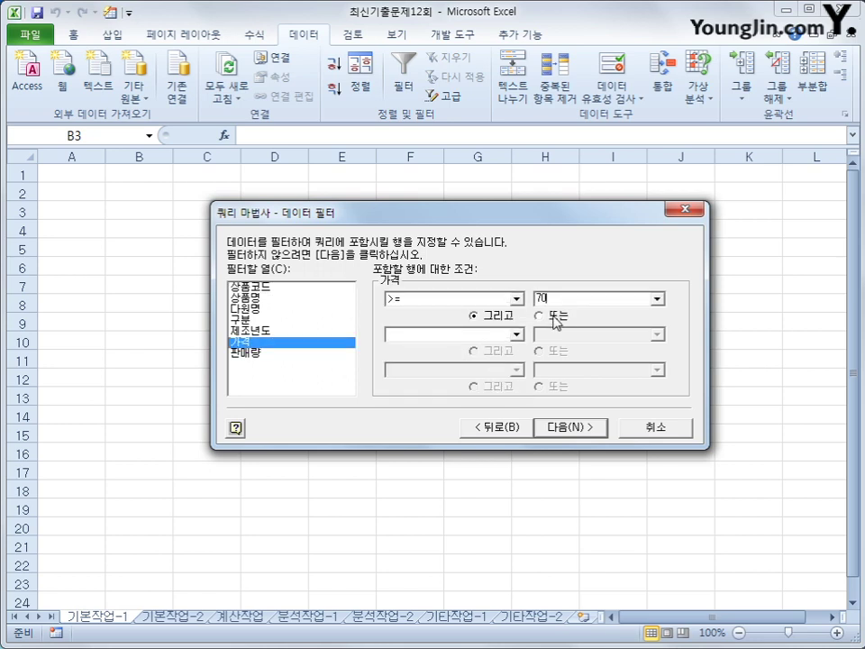
{"action": "type", "text": "000"}
Step: Add a second filter condition so that 판매량 is less than 30, and proceed to the sort order
{"action": "left_click", "coordinate": [324, 356]}
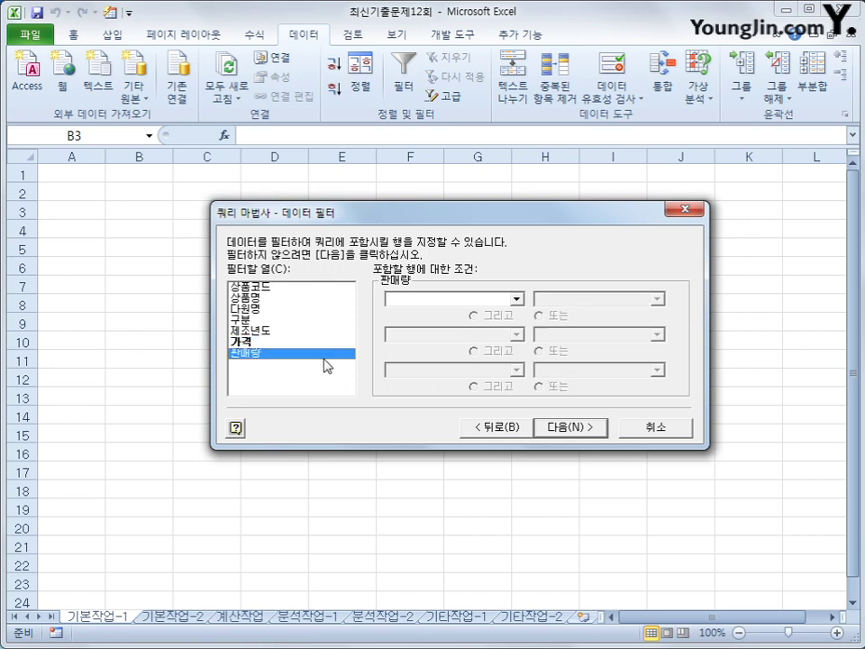
{"action": "left_click", "coordinate": [470, 300]}
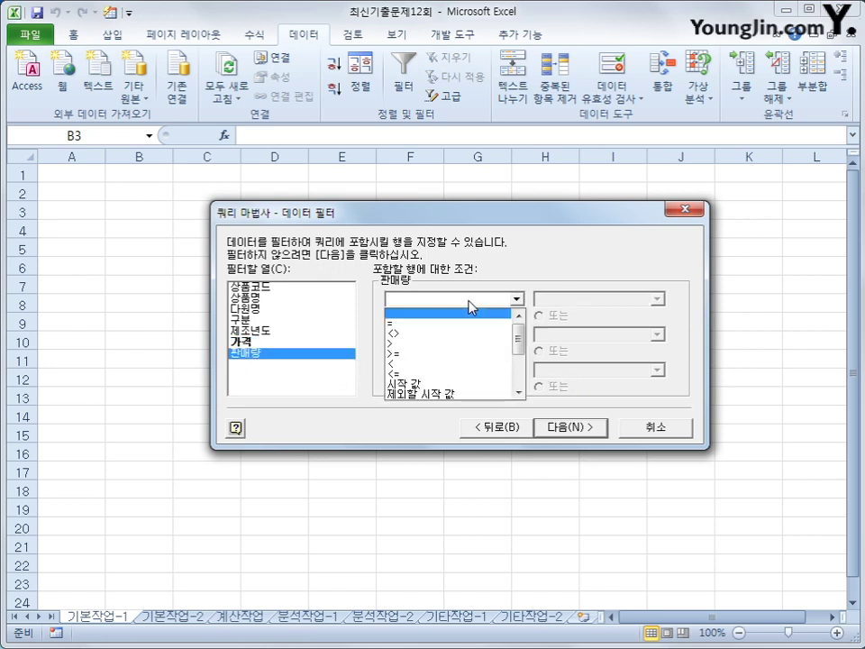
{"action": "left_click", "coordinate": [460, 364]}
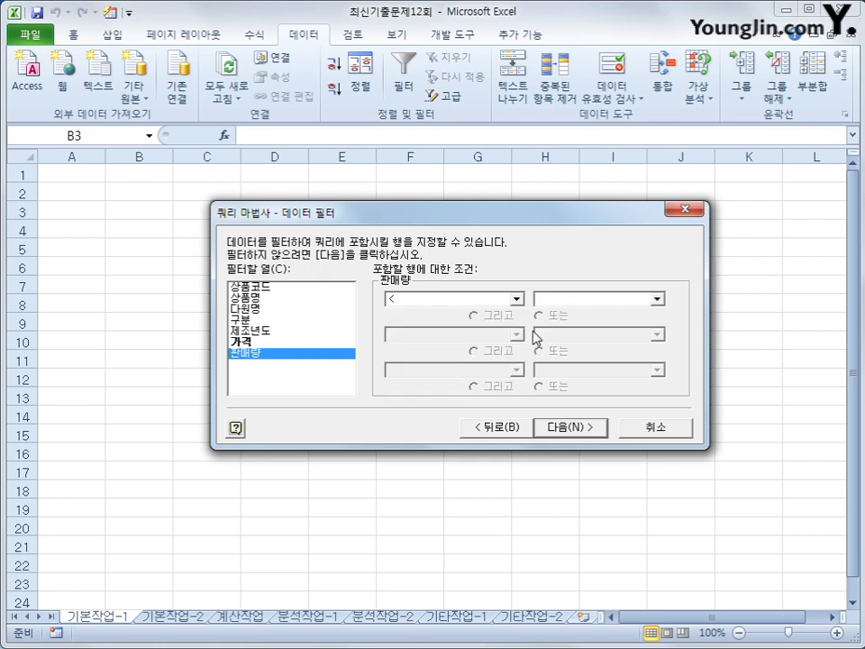
{"action": "key", "text": "Tab"}
{"action": "type", "text": "30"}
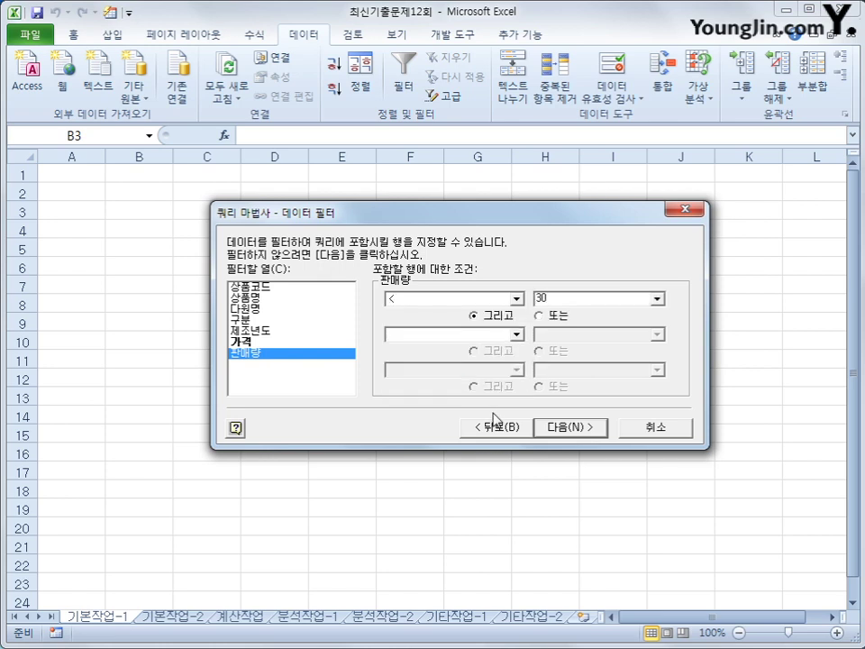
{"action": "left_click", "coordinate": [578, 427]}
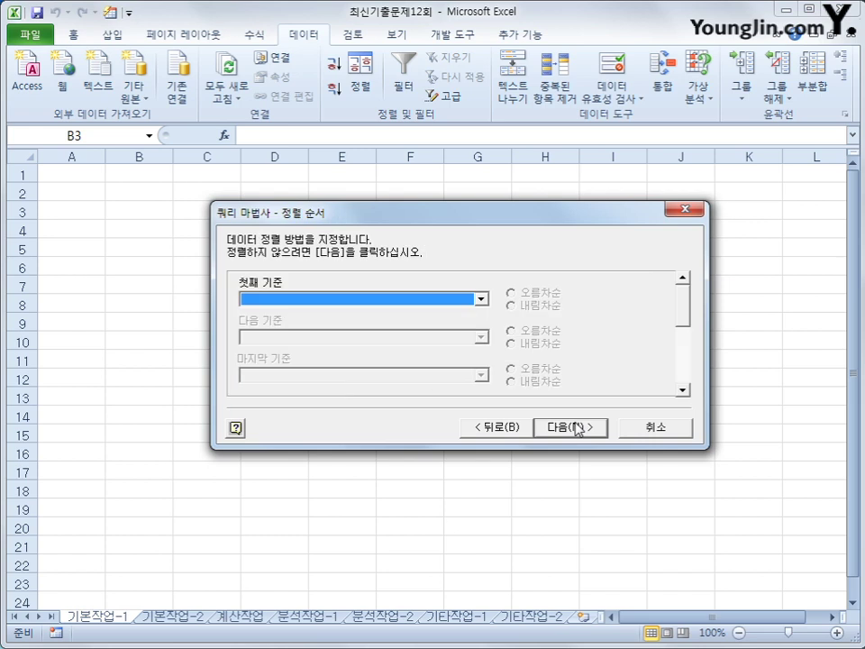
Step: Sort the query by 다원명 in ascending order first, and by 구분 in descending order second
{"action": "left_click", "coordinate": [455, 299]}
{"action": "left_click", "coordinate": [433, 345]}
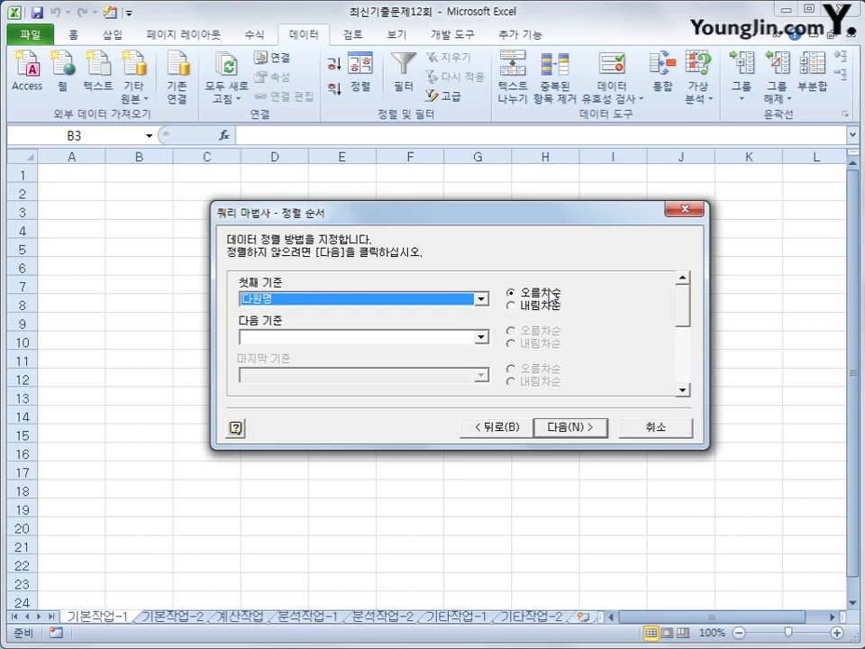
{"action": "left_click", "coordinate": [480, 337]}
{"action": "left_click", "coordinate": [469, 388]}
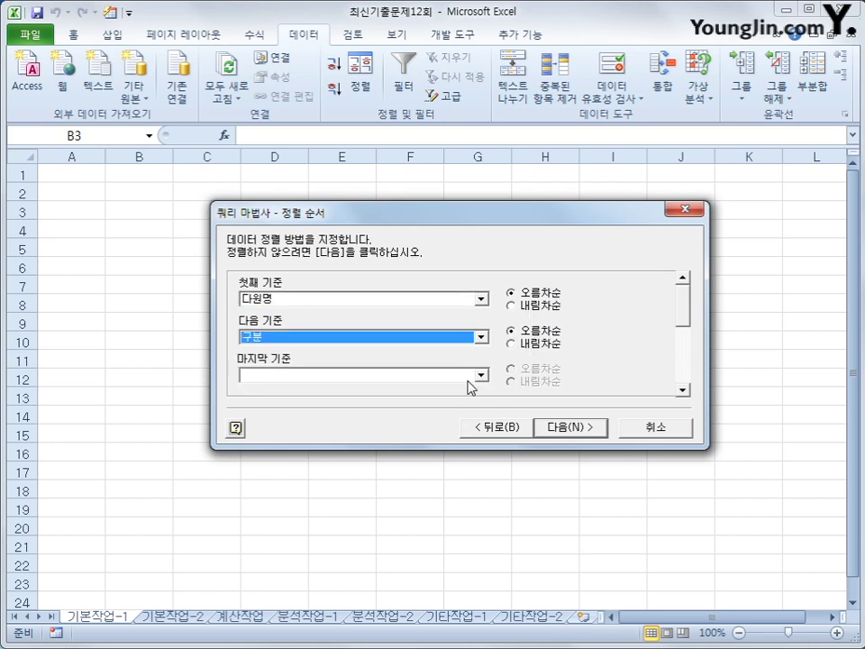
{"action": "left_click", "coordinate": [522, 346]}
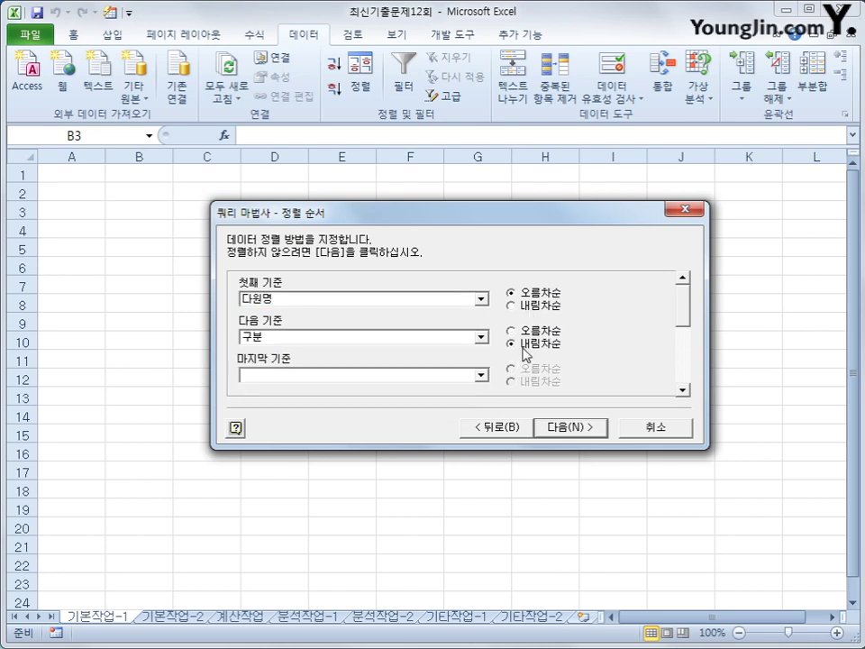
Step: Finish the query and return its data to Excel as a table in the existing worksheet at $B$3
{"action": "left_click", "coordinate": [569, 429]}
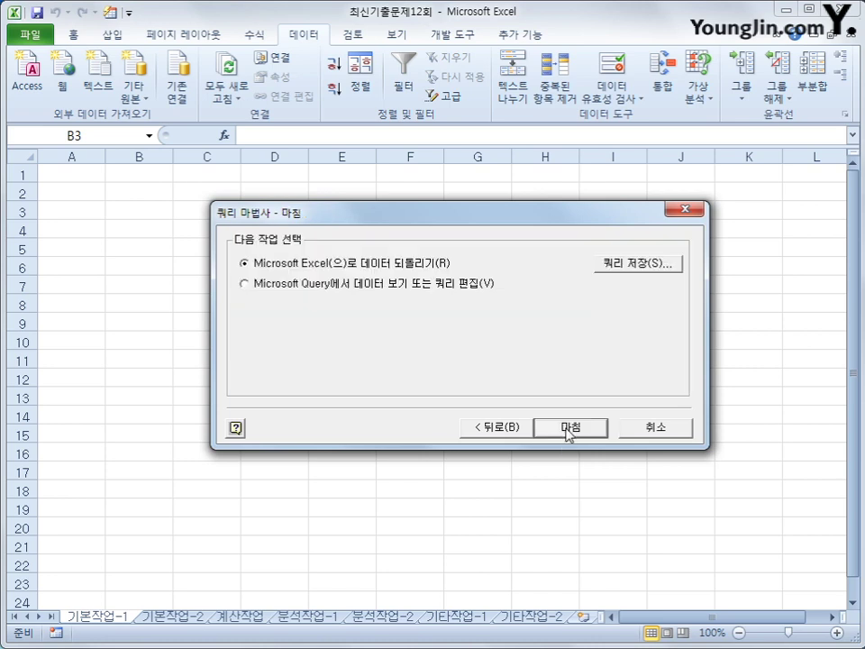
{"action": "left_click", "coordinate": [569, 429]}
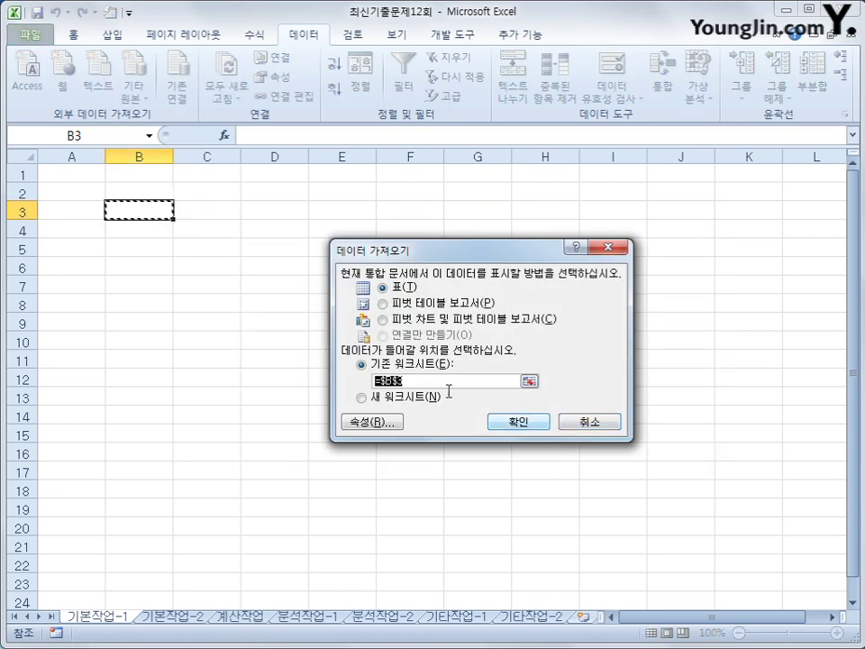
{"action": "left_click", "coordinate": [518, 423]}
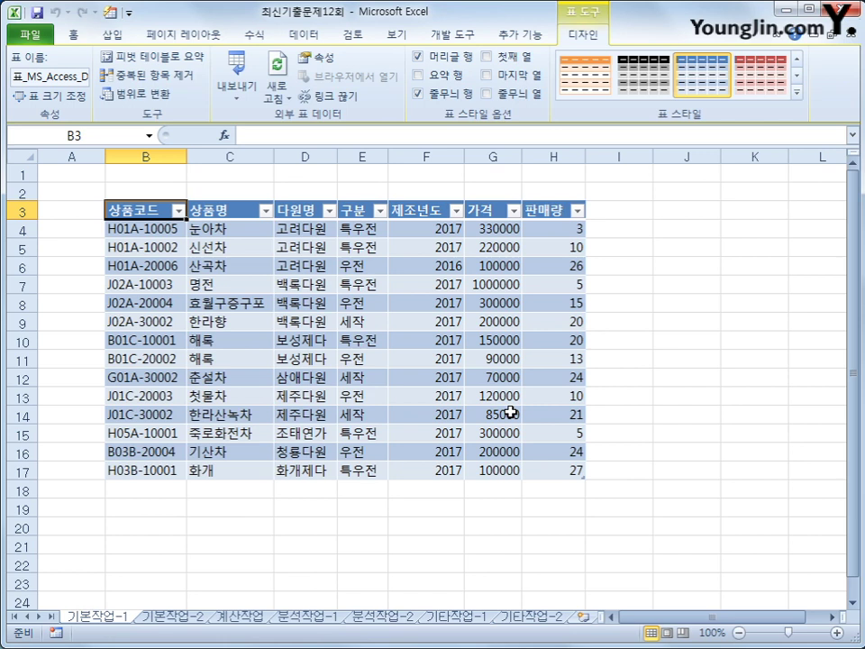
Step: Open the 기본작업-2 sheet and look through the whole [표1] sales table
{"action": "left_click", "coordinate": [179, 617]}
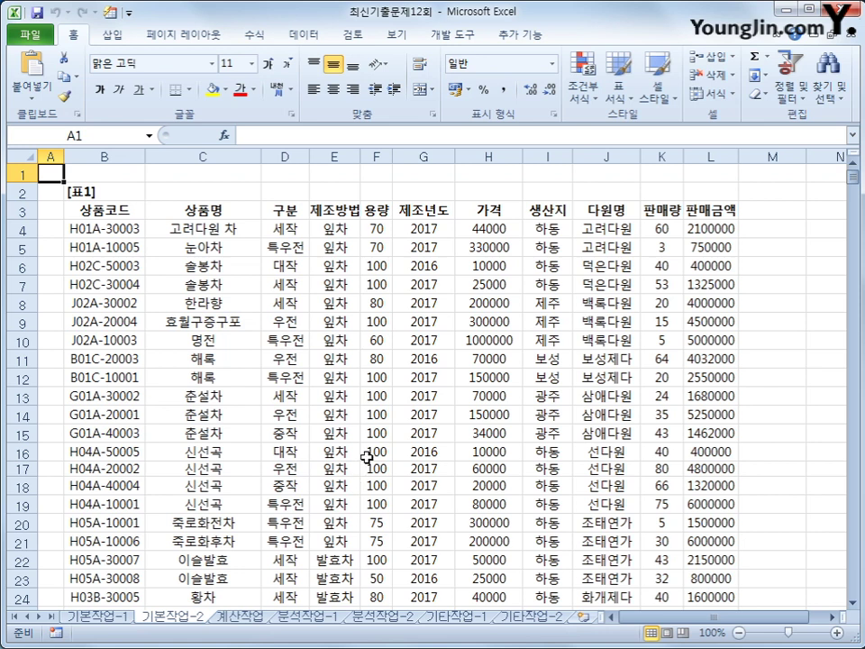
{"action": "scroll", "coordinate": [367, 458], "scroll_direction": "down", "scroll_amount": 4}
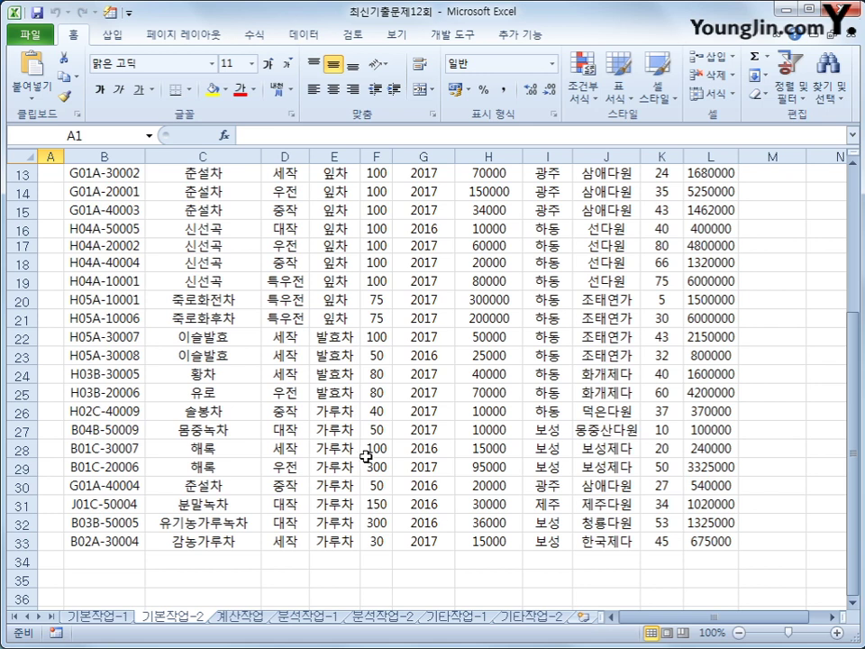
{"action": "scroll", "coordinate": [367, 458], "scroll_direction": "up", "scroll_amount": 4}
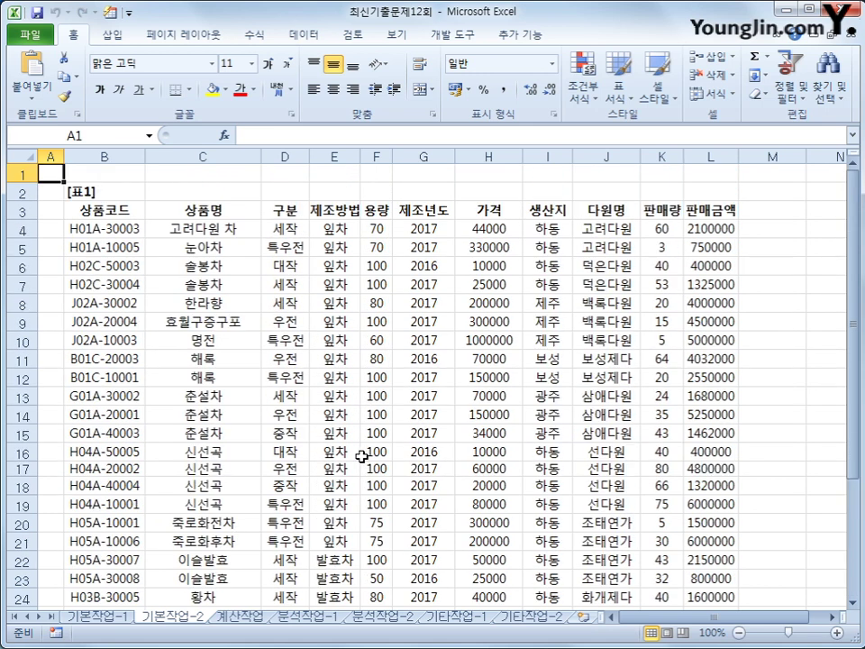
Step: Copy the 제조방법 and 판매금액 headings of [표1] to B35:C35 as criteria headings
{"action": "left_click", "coordinate": [347, 217]}
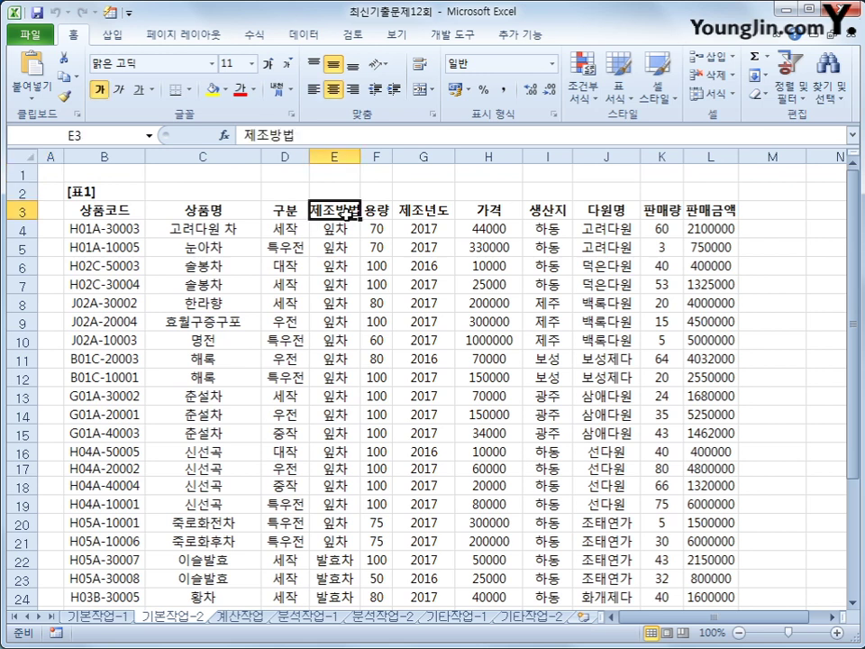
{"action": "left_click", "coordinate": [711, 214], "text": "ctrl"}
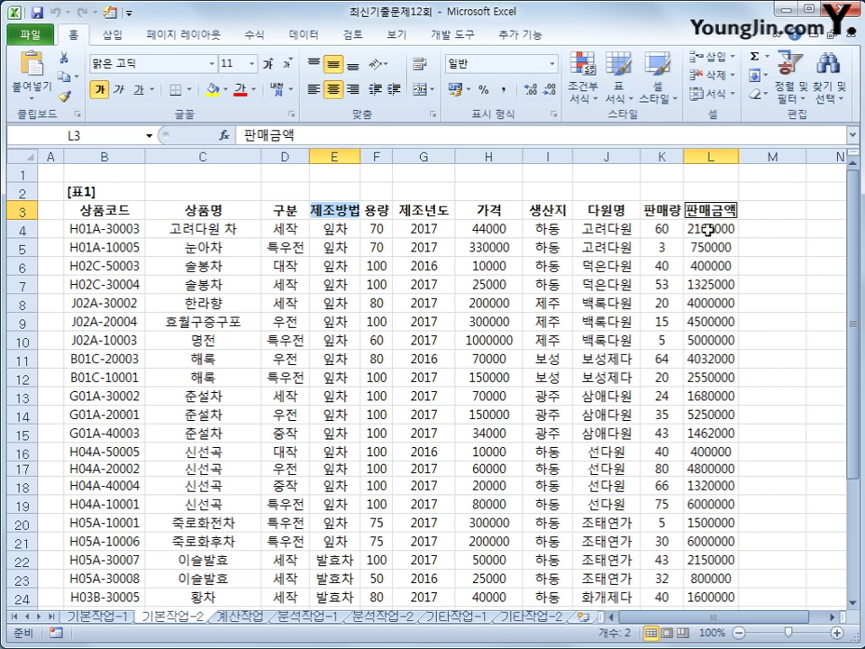
{"action": "key", "text": "ctrl+c"}
{"action": "scroll", "coordinate": [443, 391], "scroll_direction": "down", "scroll_amount": 2}
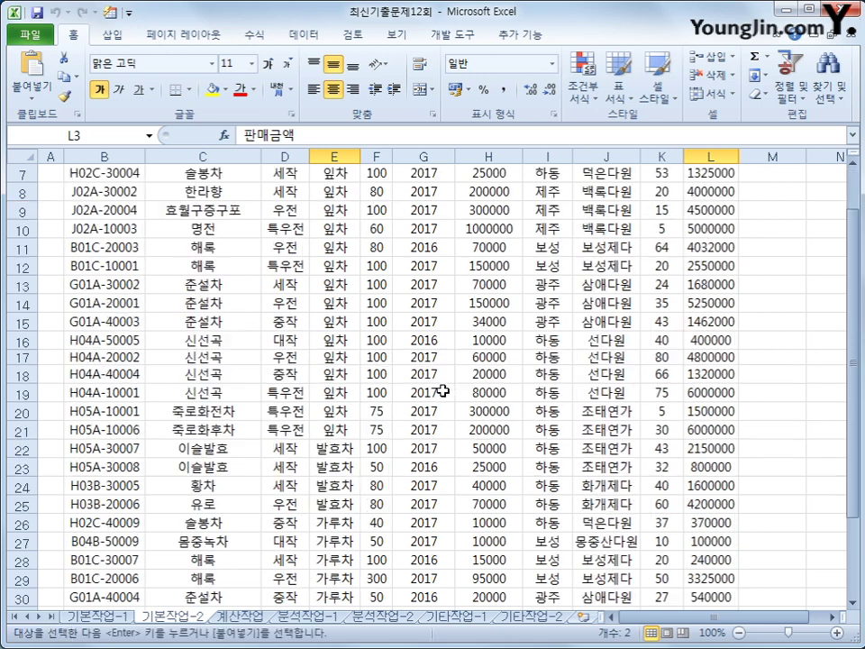
{"action": "scroll", "coordinate": [279, 426], "scroll_direction": "down", "scroll_amount": 4}
{"action": "scroll", "coordinate": [270, 430], "scroll_direction": "down", "scroll_amount": 1}
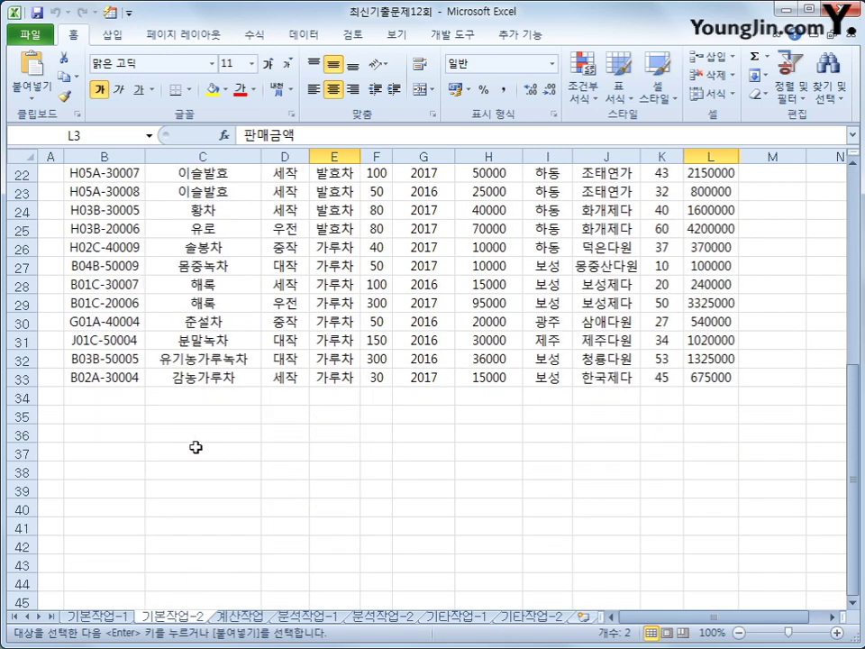
{"action": "left_click", "coordinate": [129, 415]}
{"action": "key", "text": "ctrl+v"}
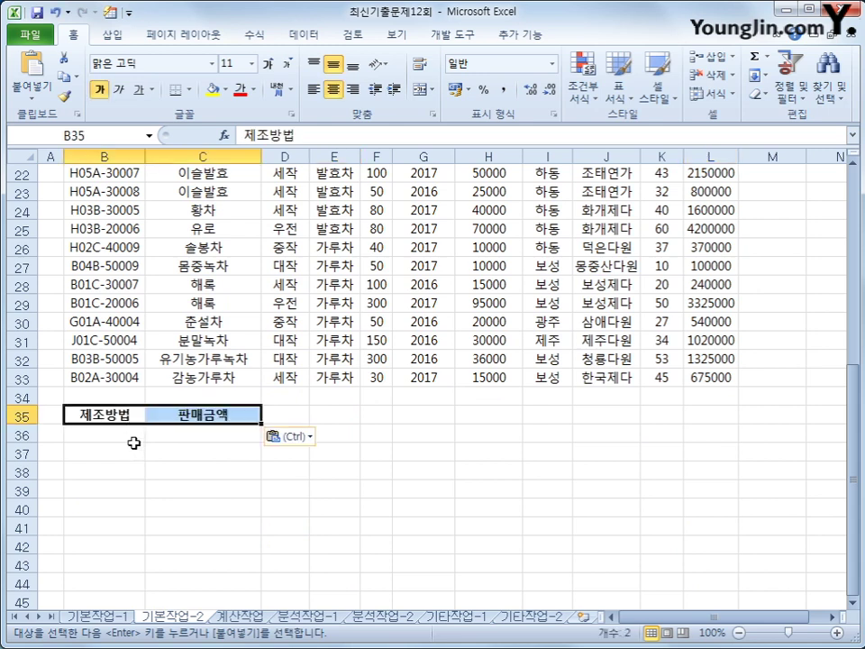
Step: Enter the criterion <>가루차 under the 제조방법 heading in B36
{"action": "left_click", "coordinate": [133, 442]}
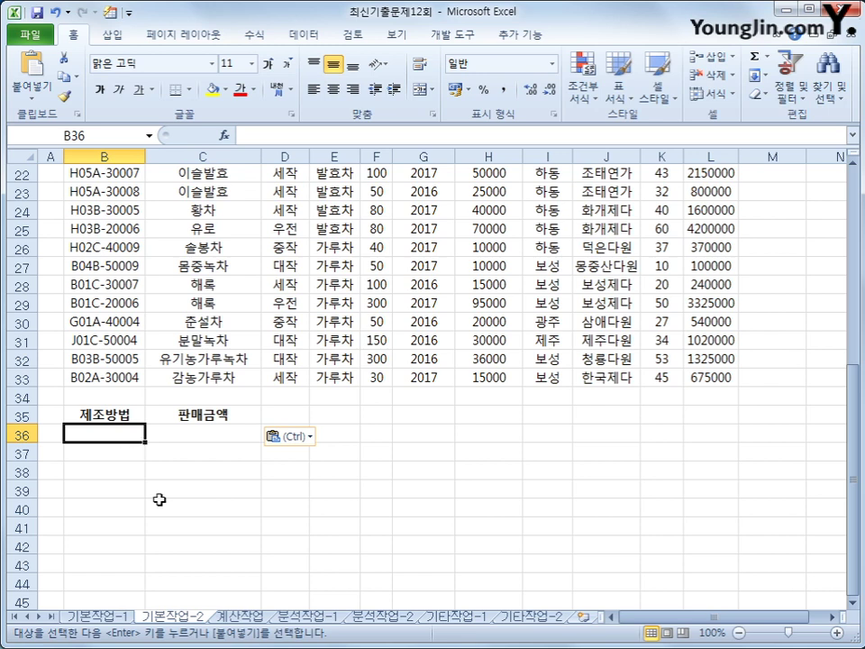
{"action": "type", "text": "<"}
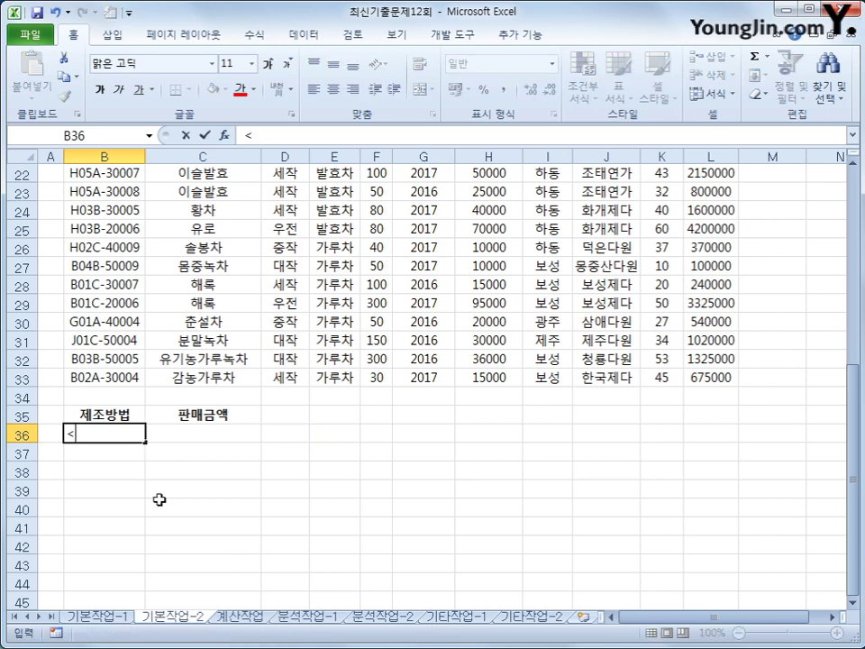
{"action": "type", "text": ">"}
{"action": "type", "text": "rk"}
{"action": "key", "text": "BackSpace"}
{"action": "key", "text": "BackSpace"}
{"action": "type", "text": "가루차"}
{"action": "key", "text": "Return"}
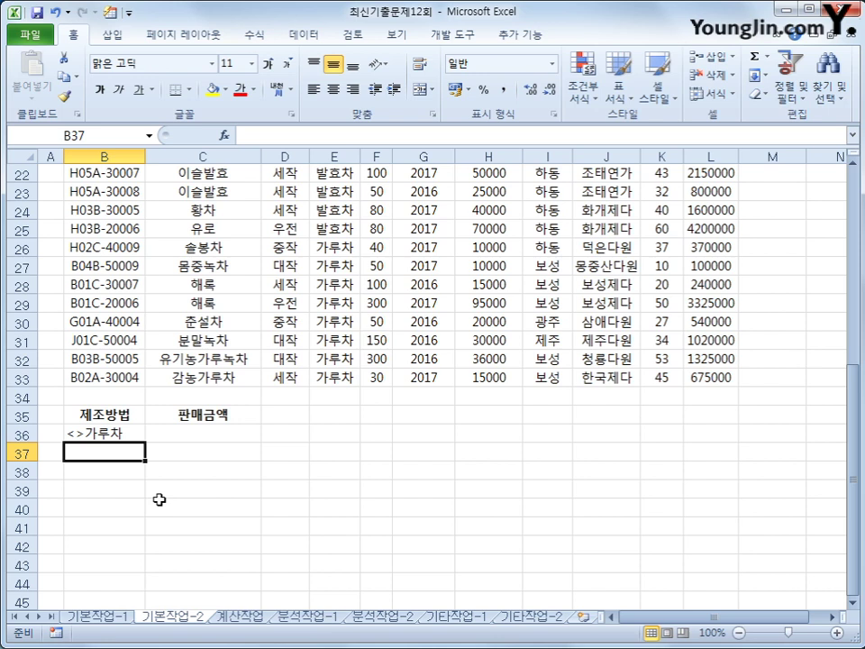
Step: Copy the 판매금액 criteria heading from C35 to D35
{"action": "left_click", "coordinate": [164, 414]}
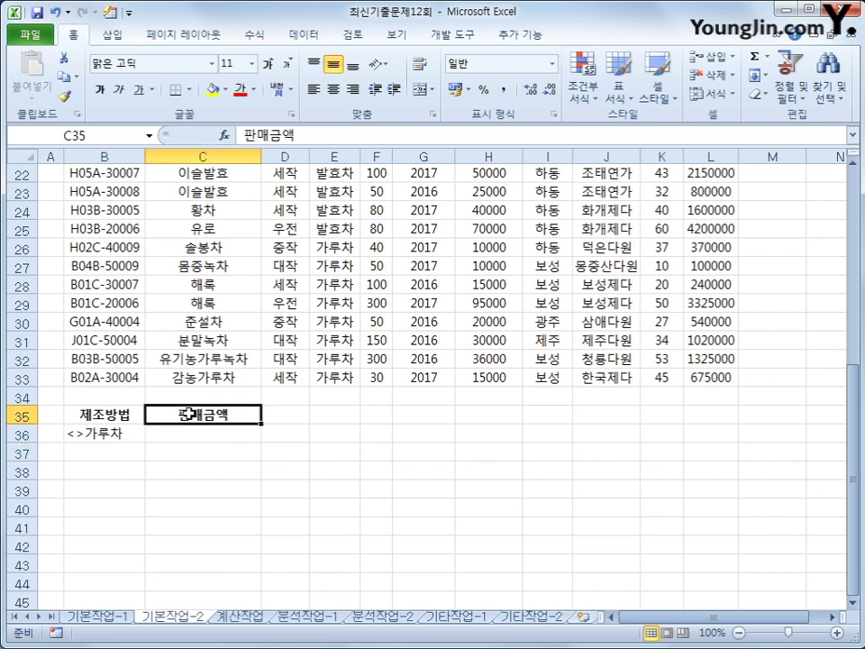
{"action": "key", "text": "ctrl+c"}
{"action": "left_click", "coordinate": [283, 416]}
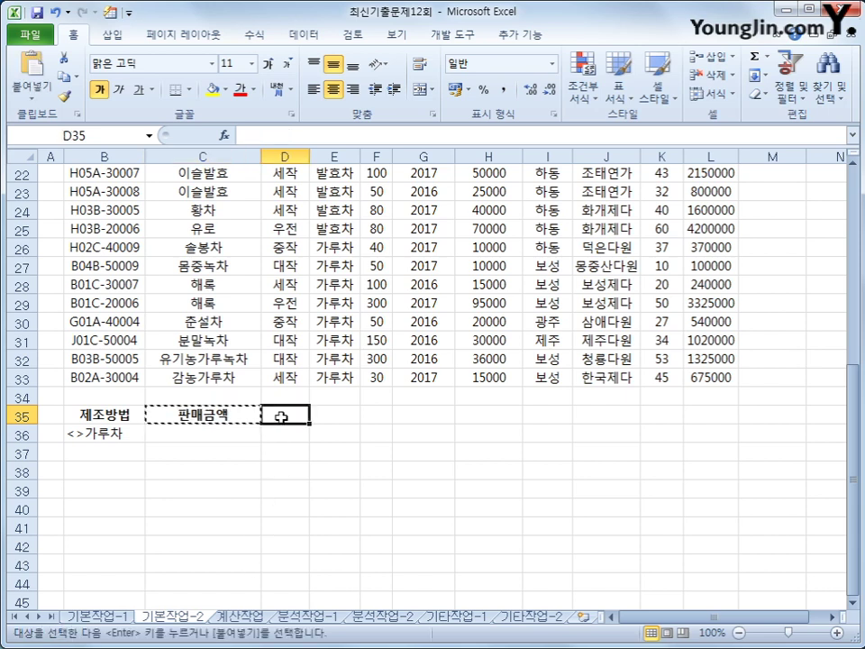
{"action": "key", "text": "ctrl+v"}
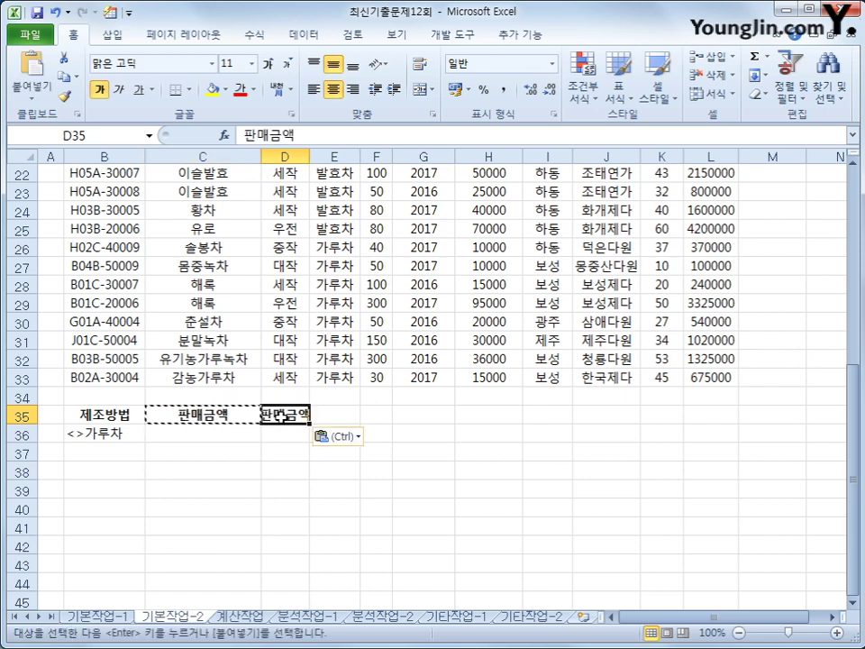
Step: Enter the 판매금액 criteria >=1000000 in C36 and <=2000000 in D36
{"action": "left_click", "coordinate": [232, 435]}
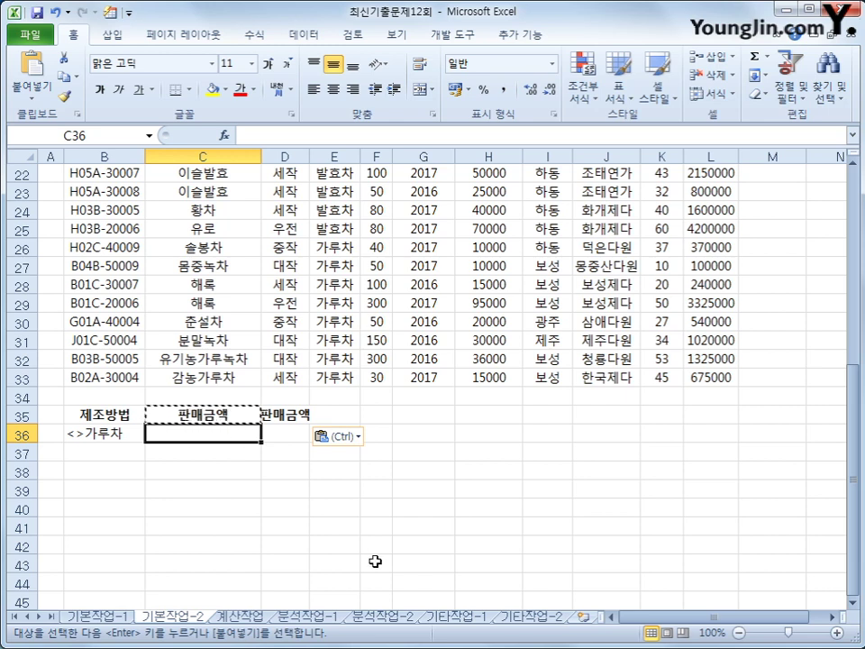
{"action": "type", "text": ">=100"}
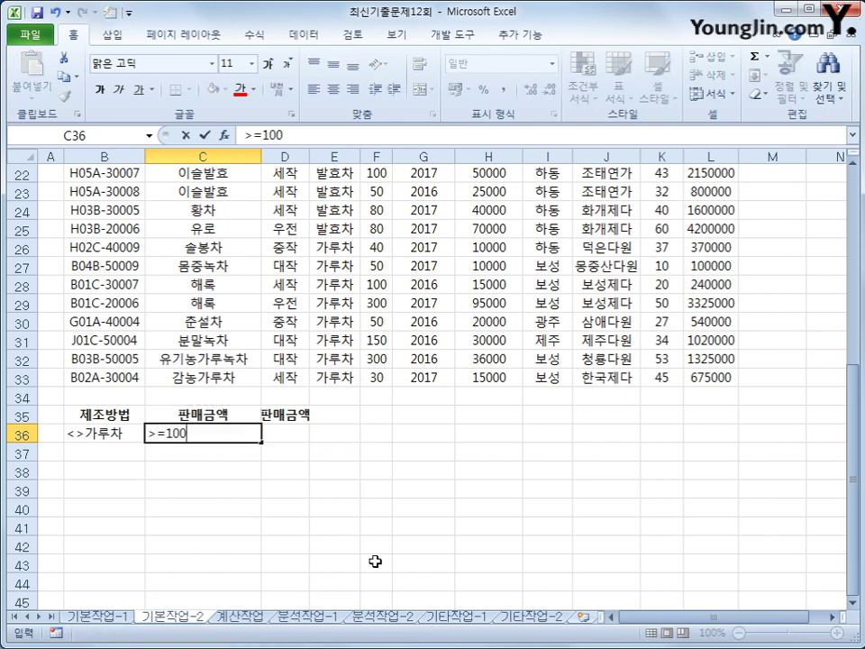
{"action": "type", "text": "0000"}
{"action": "key", "text": "Tab"}
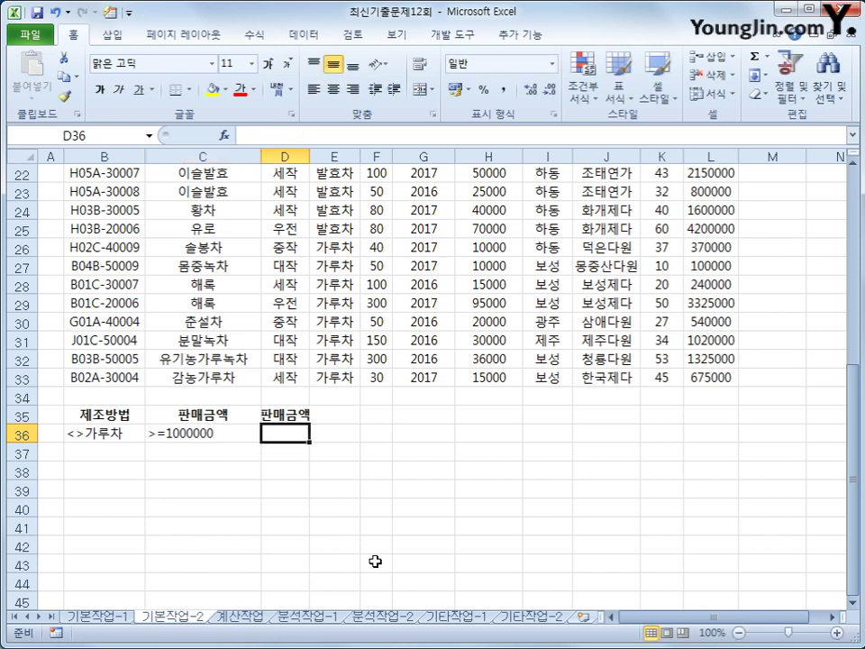
{"action": "type", "text": "<="}
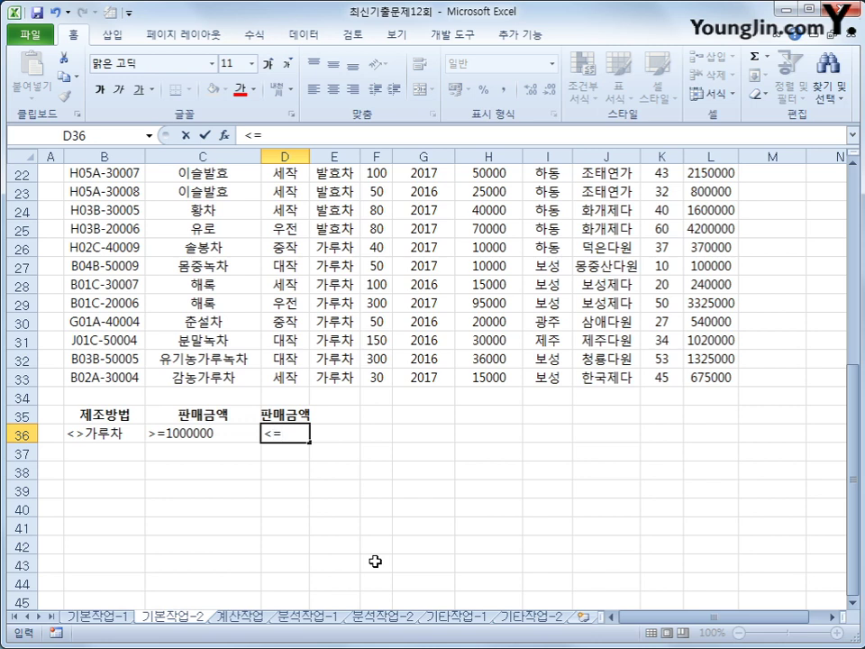
{"action": "type", "text": "2000000"}
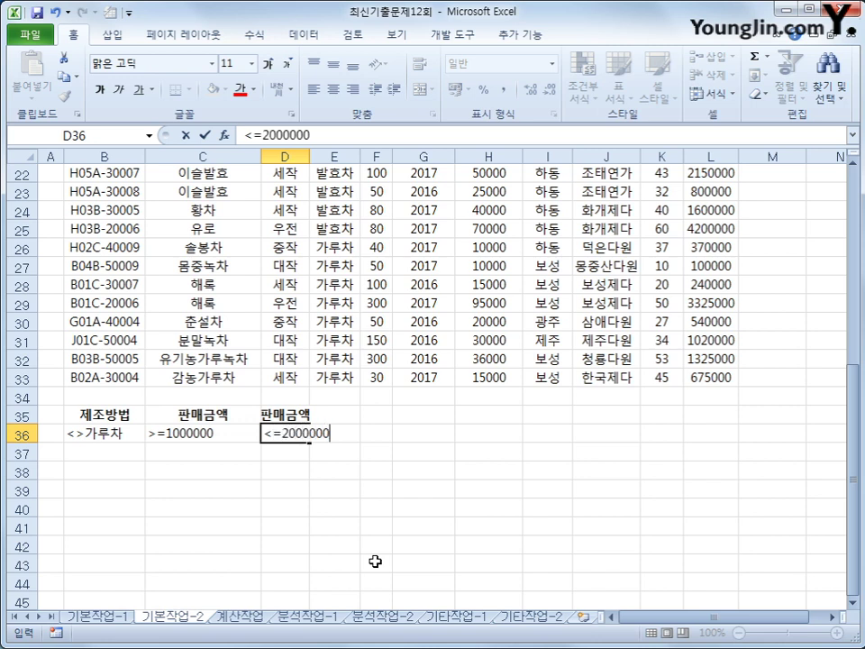
{"action": "key", "text": "Return"}
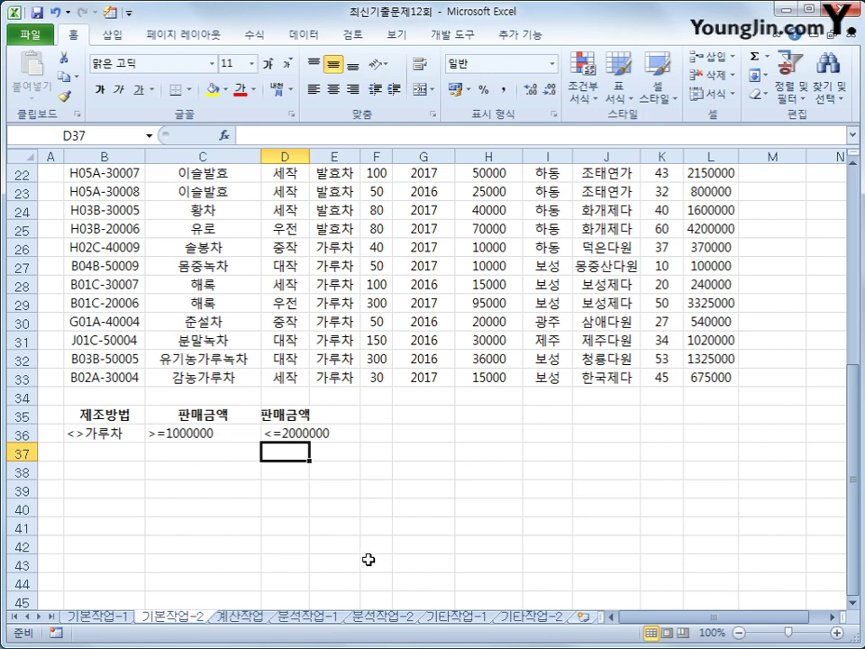
Step: Copy the 상품코드 and 다원명 headings of [표1] to B40:C40 as output headings
{"action": "scroll", "coordinate": [369, 560], "scroll_direction": "up", "scroll_amount": 7}
{"action": "left_click", "coordinate": [106, 211]}
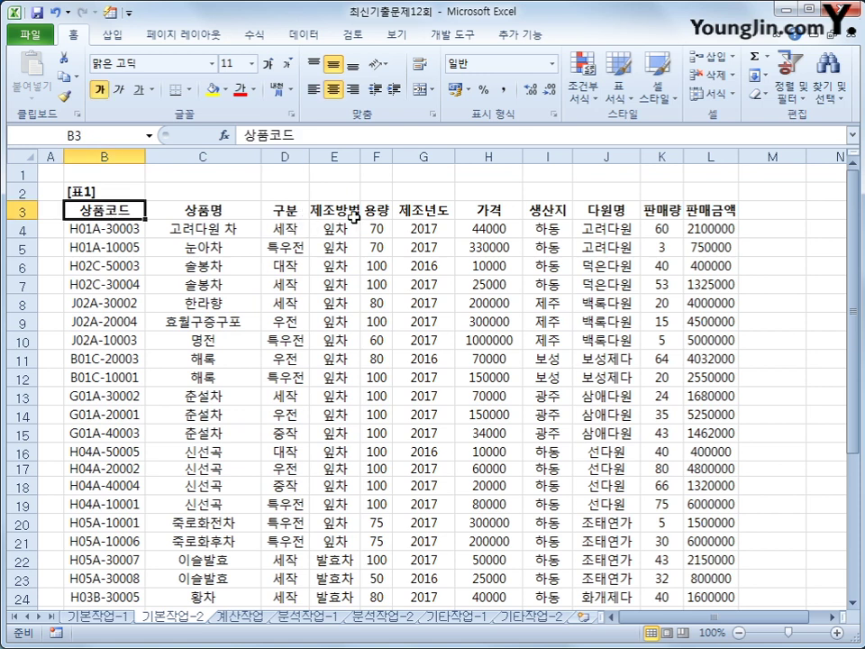
{"action": "left_click", "coordinate": [599, 213], "text": "ctrl"}
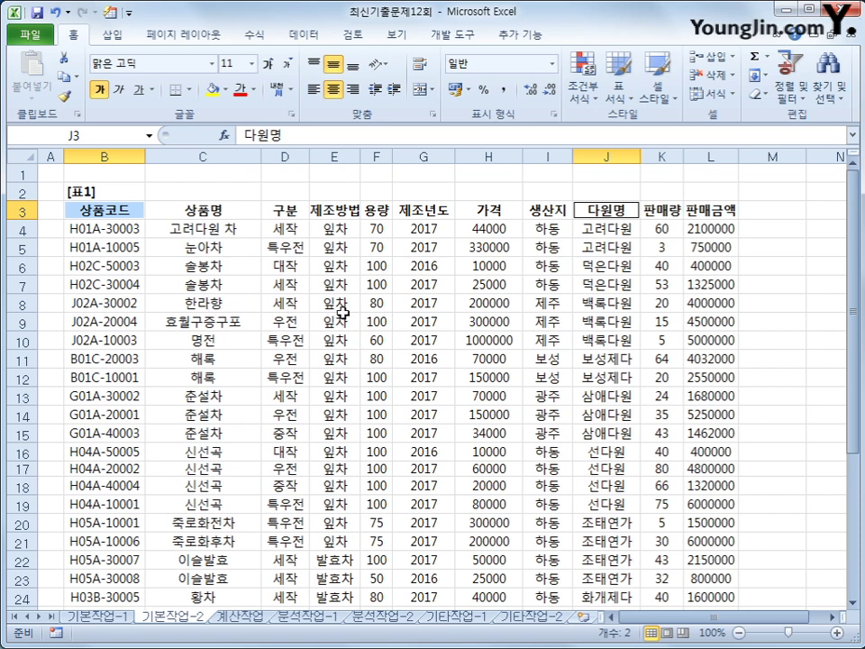
{"action": "key", "text": "ctrl+c"}
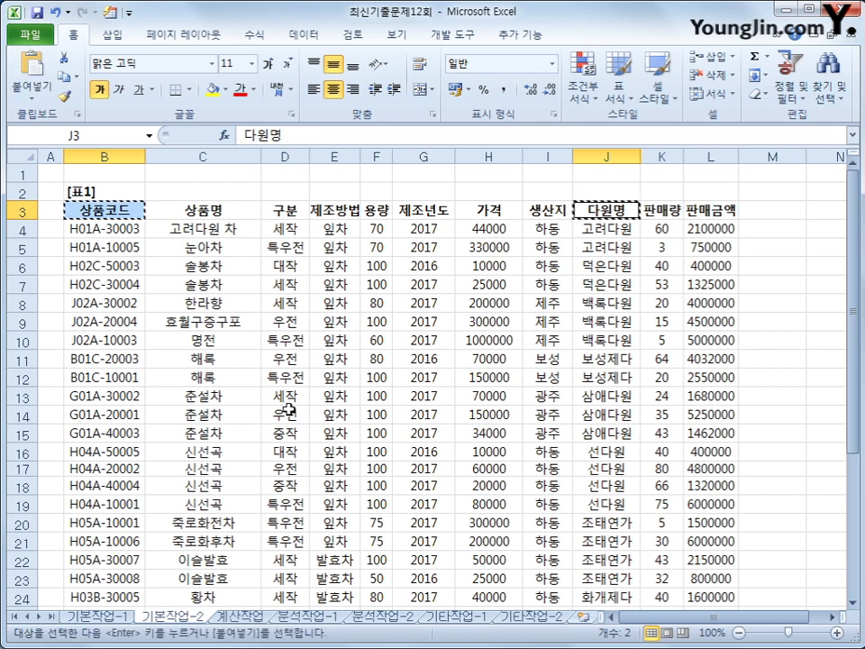
{"action": "scroll", "coordinate": [286, 410], "scroll_direction": "down", "scroll_amount": 6}
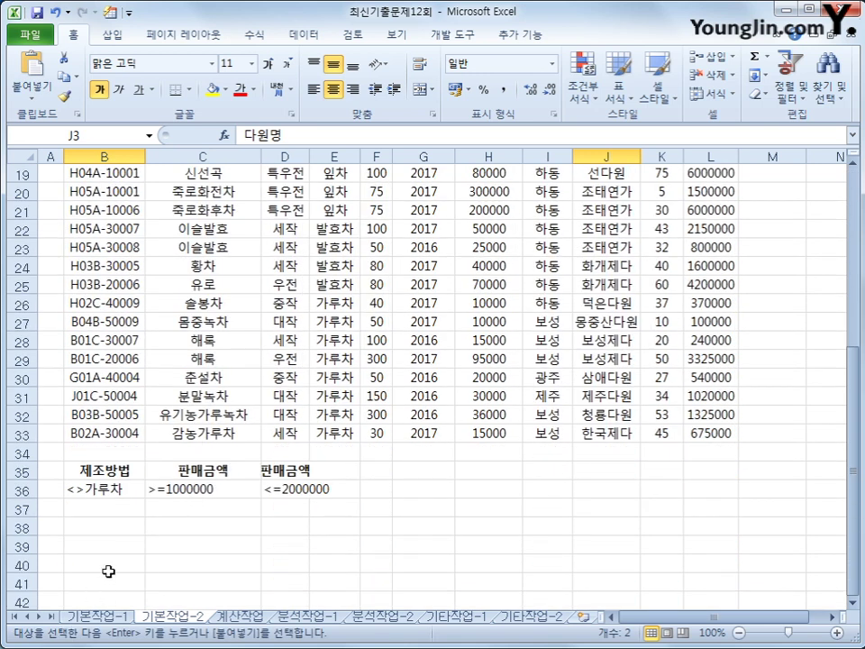
{"action": "left_click", "coordinate": [111, 564]}
{"action": "key", "text": "ctrl+v"}
Step: Copy the 구분 and 가격 headings of [표1] to D40:E40 and check the four output headings in row 40
{"action": "scroll", "coordinate": [126, 563], "scroll_direction": "up", "scroll_amount": 3}
{"action": "scroll", "coordinate": [130, 563], "scroll_direction": "up", "scroll_amount": 3}
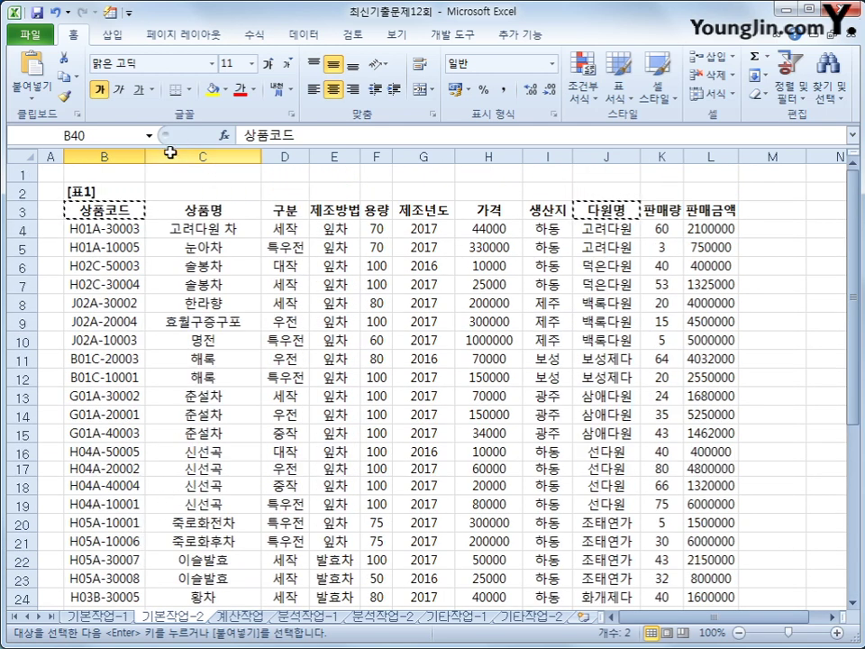
{"action": "left_click", "coordinate": [285, 210]}
{"action": "left_click", "coordinate": [488, 212], "text": "ctrl"}
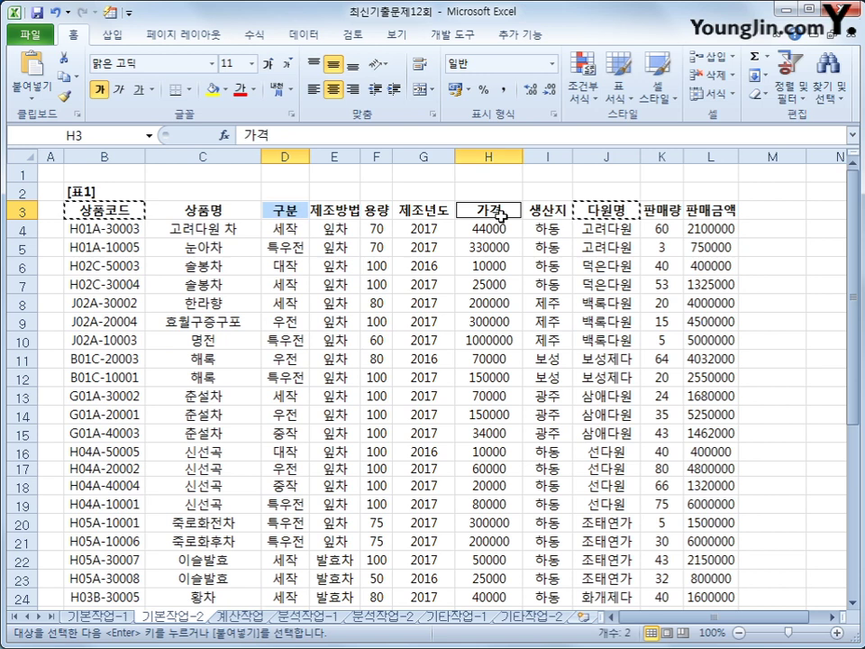
{"action": "scroll", "coordinate": [387, 397], "scroll_direction": "down", "scroll_amount": 8}
{"action": "left_click", "coordinate": [284, 455]}
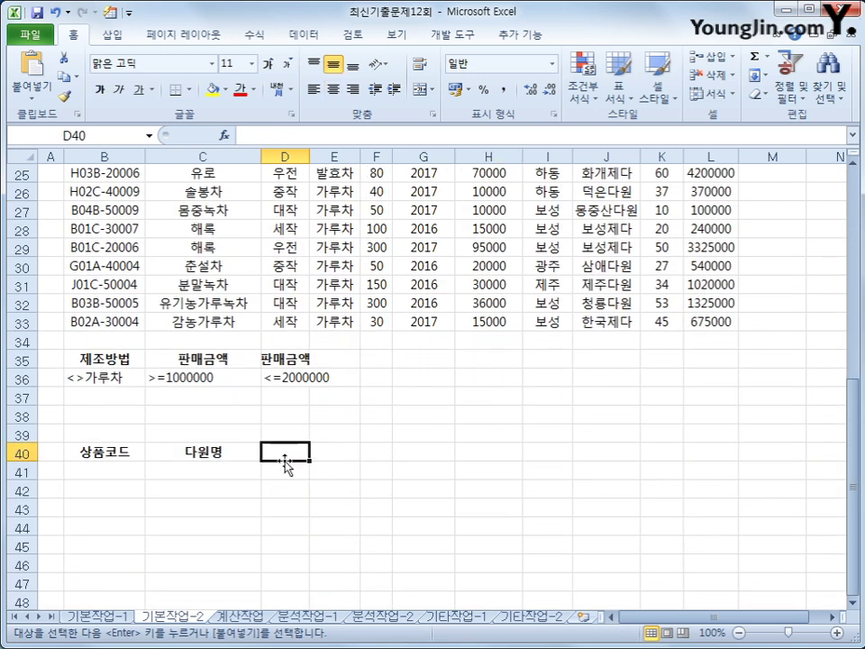
{"action": "key", "text": "ctrl+v"}
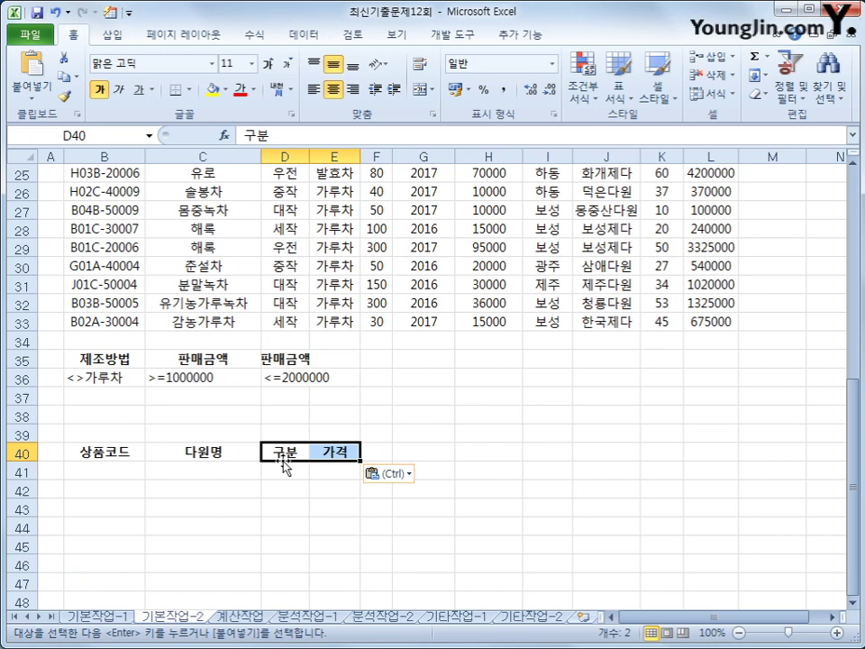
{"action": "left_click", "coordinate": [130, 451]}
{"action": "left_click", "coordinate": [226, 451]}
{"action": "left_click", "coordinate": [297, 451]}
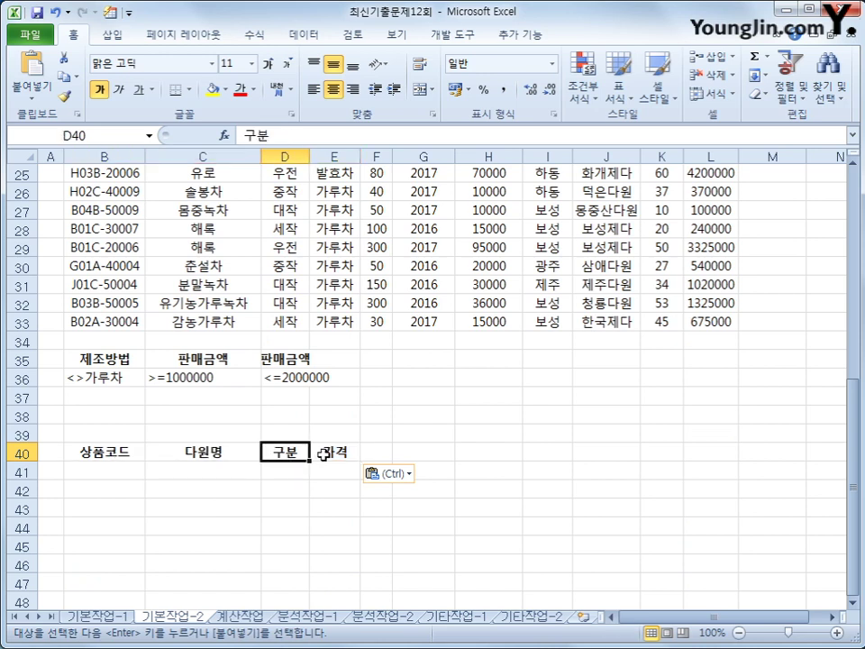
{"action": "left_click", "coordinate": [324, 455]}
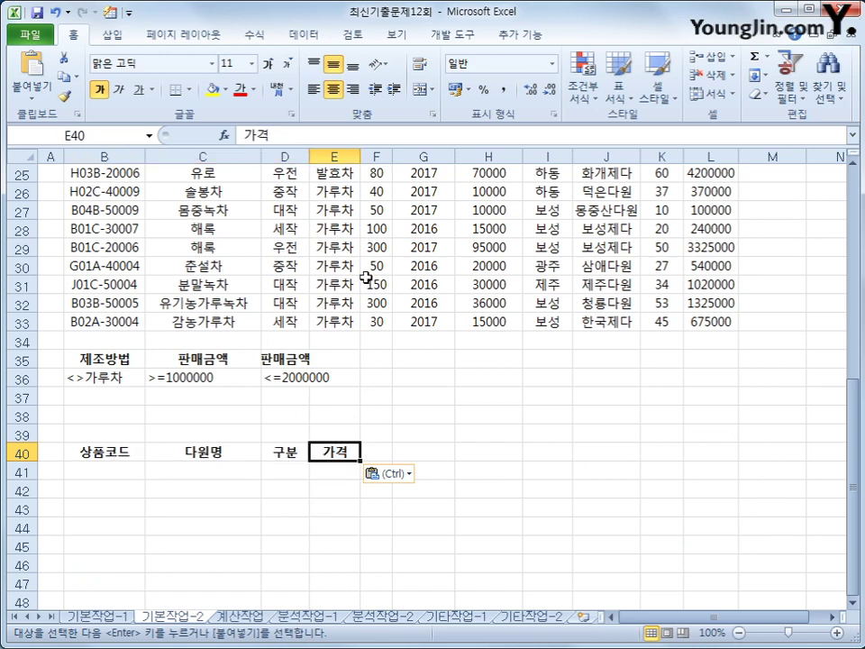
Step: Start an advanced filter on the [표1] data and set its criteria range to $B$35:$D$36
{"action": "left_click", "coordinate": [329, 283]}
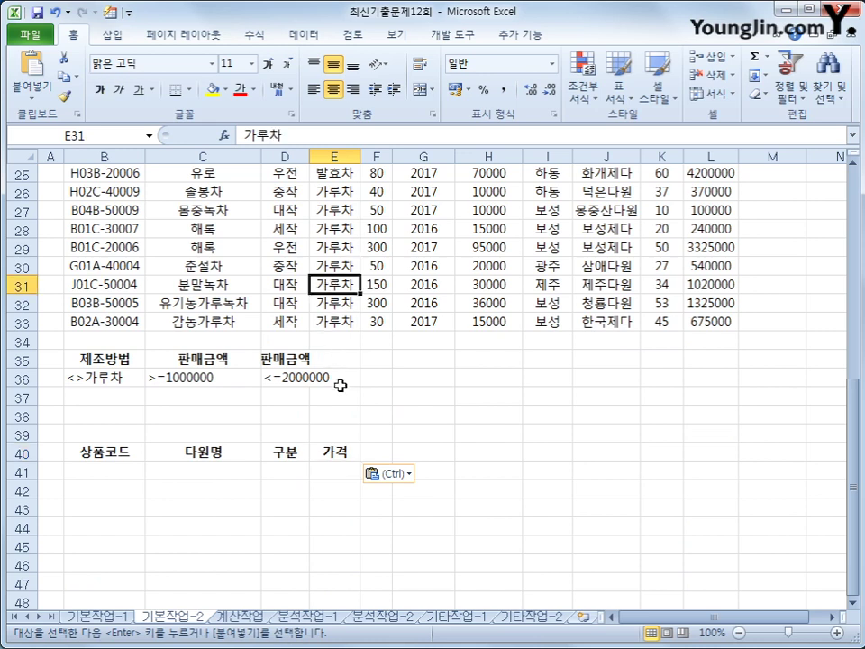
{"action": "left_click", "coordinate": [300, 35]}
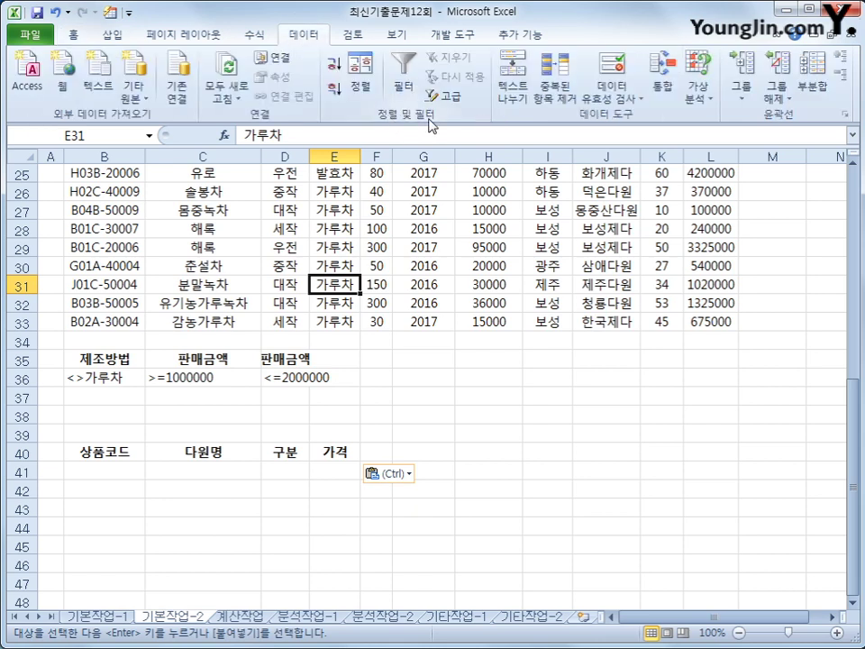
{"action": "left_click", "coordinate": [446, 95]}
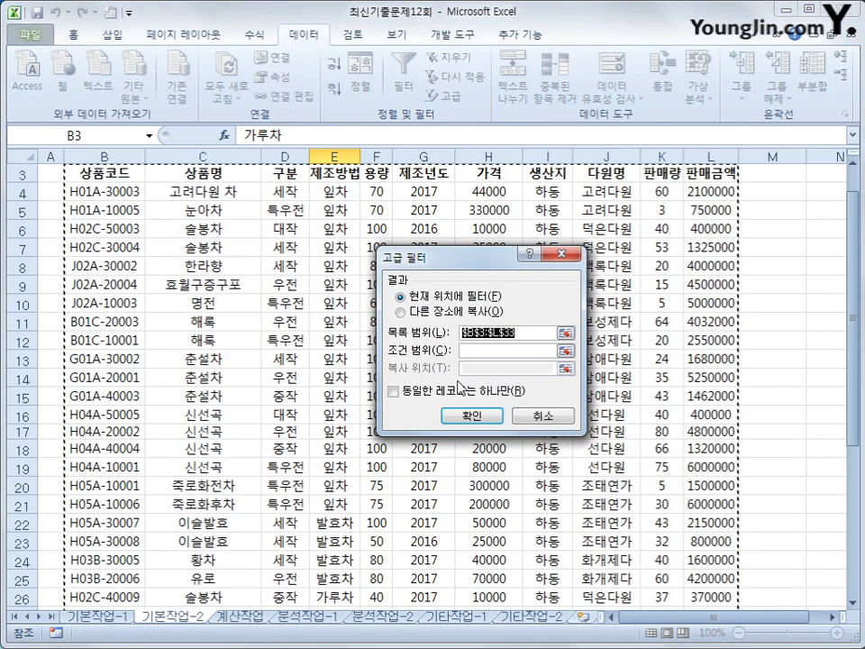
{"action": "scroll", "coordinate": [459, 387], "scroll_direction": "down", "scroll_amount": 4}
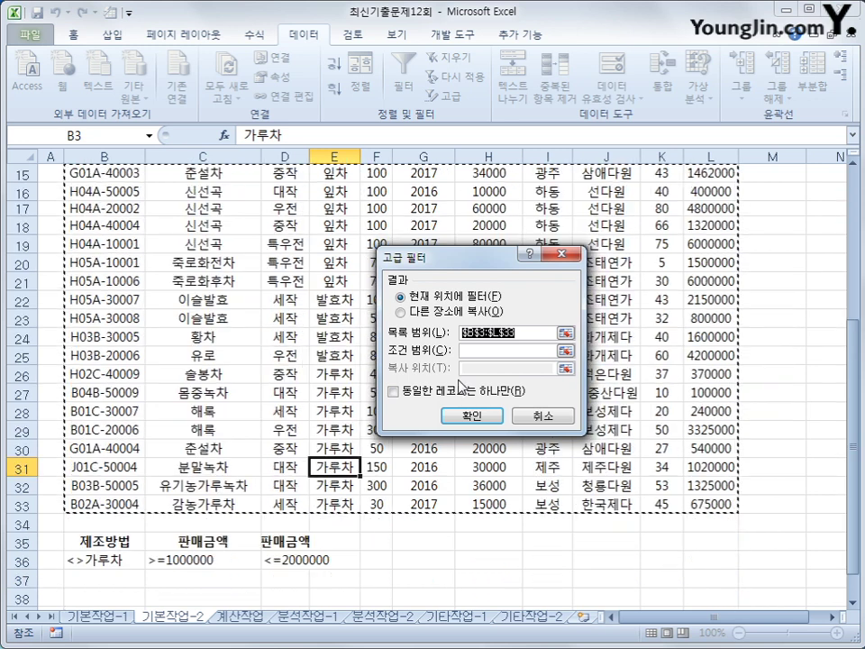
{"action": "left_click", "coordinate": [480, 351]}
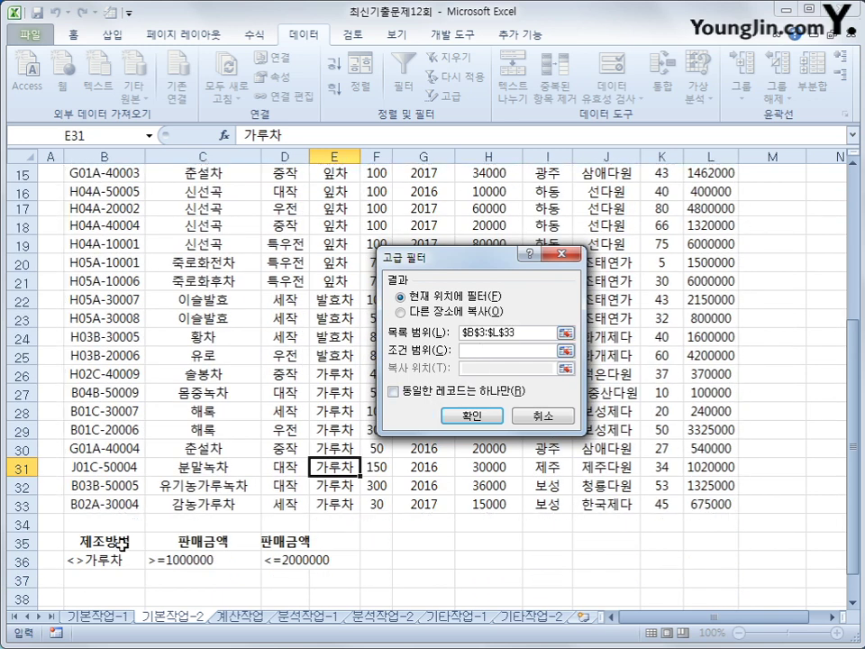
{"action": "left_click_drag", "start_coordinate": [121, 542], "coordinate": [294, 559]}
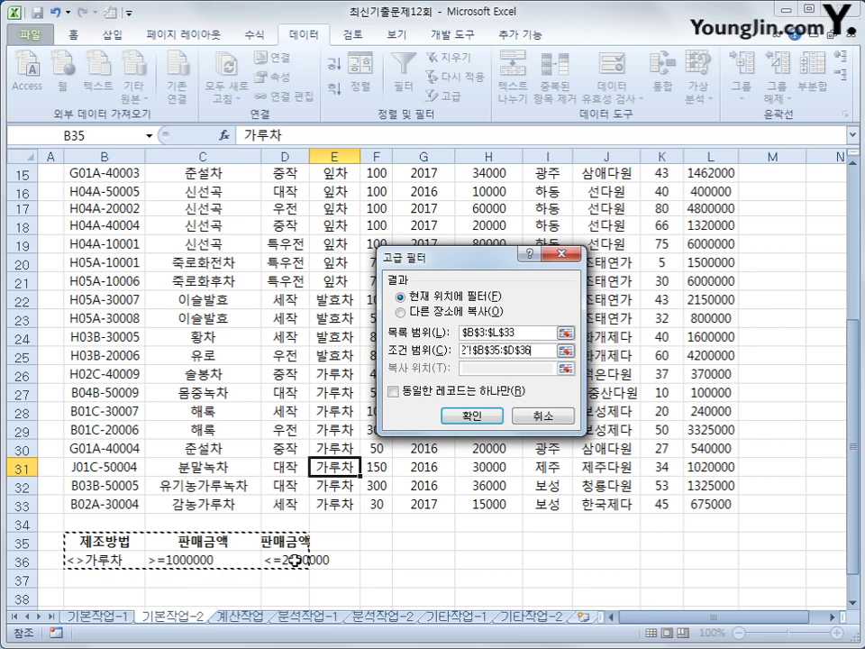
Step: Set the advanced filter to copy its results to another location, $B$40:$E$40, and run it
{"action": "left_click", "coordinate": [400, 312]}
{"action": "left_click", "coordinate": [478, 367]}
{"action": "scroll", "coordinate": [240, 496], "scroll_direction": "down", "scroll_amount": 2}
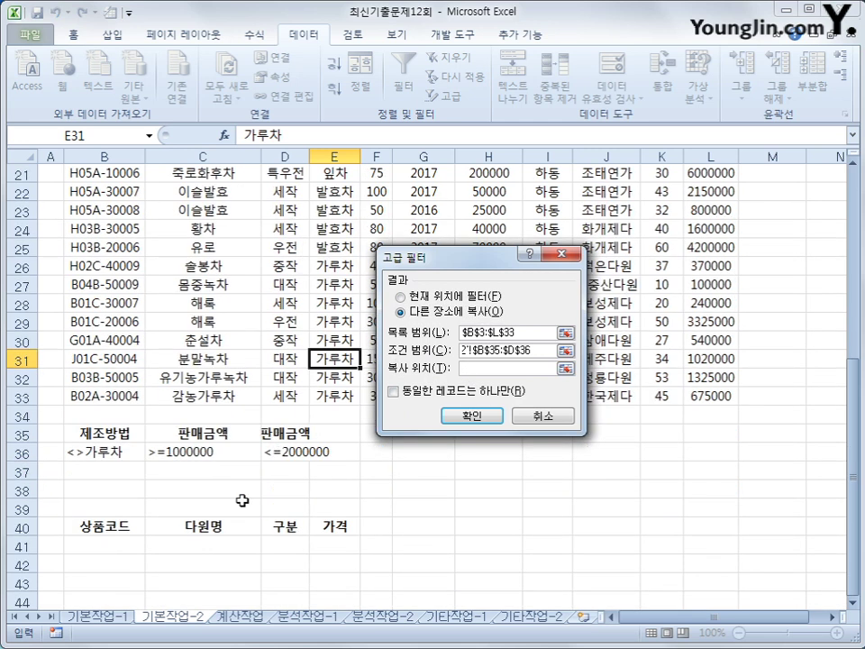
{"action": "left_click_drag", "start_coordinate": [79, 522], "coordinate": [317, 531]}
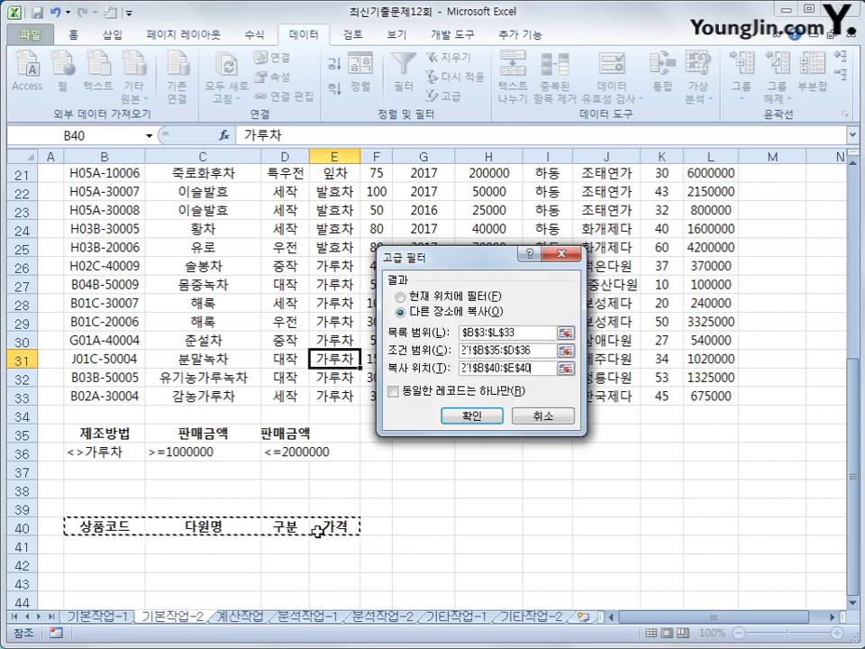
{"action": "left_click", "coordinate": [449, 419]}
{"action": "scroll", "coordinate": [440, 448], "scroll_direction": "down", "scroll_amount": 3}
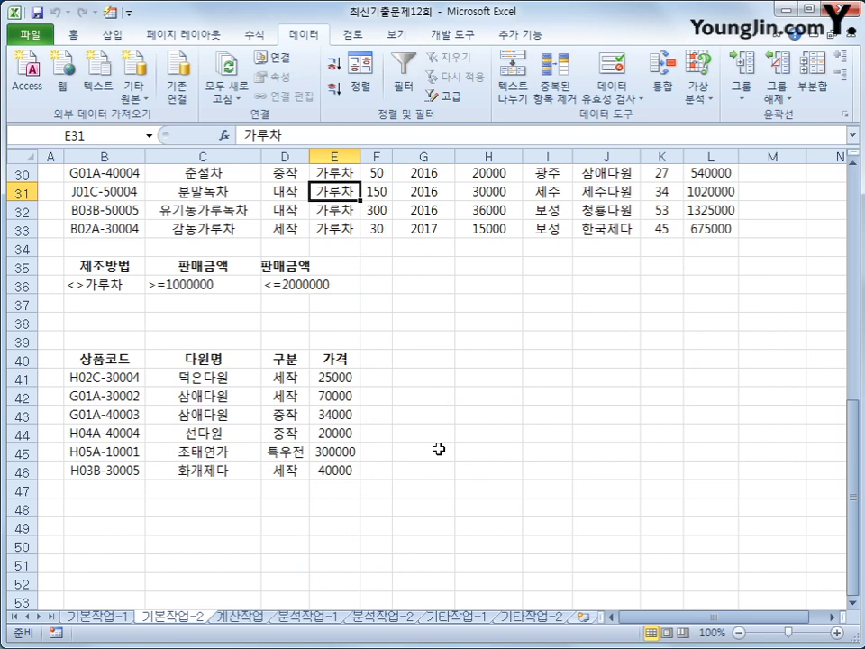
Step: Start a new conditional formatting rule for B4:L33 that uses a formula to determine which cells to format
{"action": "scroll", "coordinate": [438, 449], "scroll_direction": "up", "scroll_amount": 8}
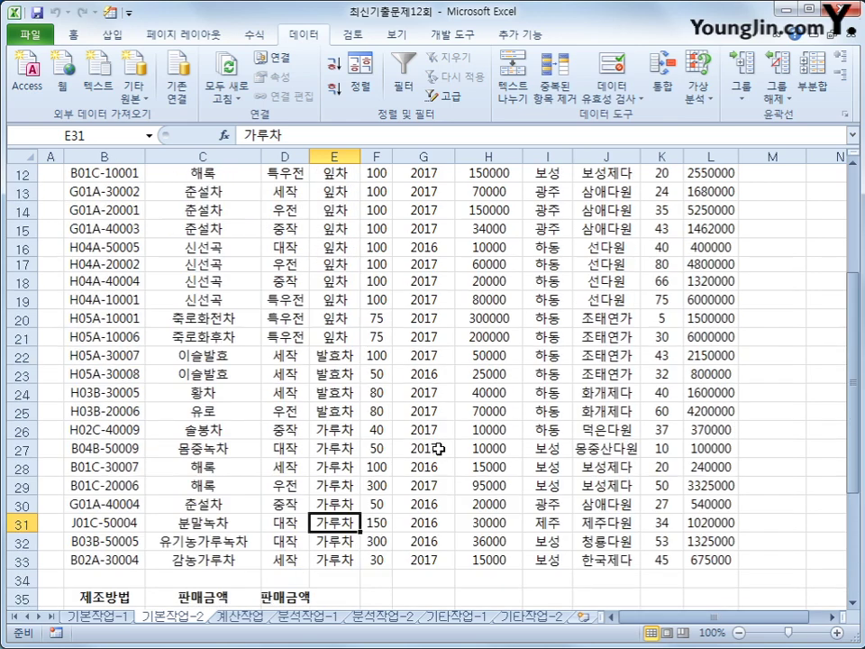
{"action": "scroll", "coordinate": [434, 447], "scroll_direction": "up", "scroll_amount": 1}
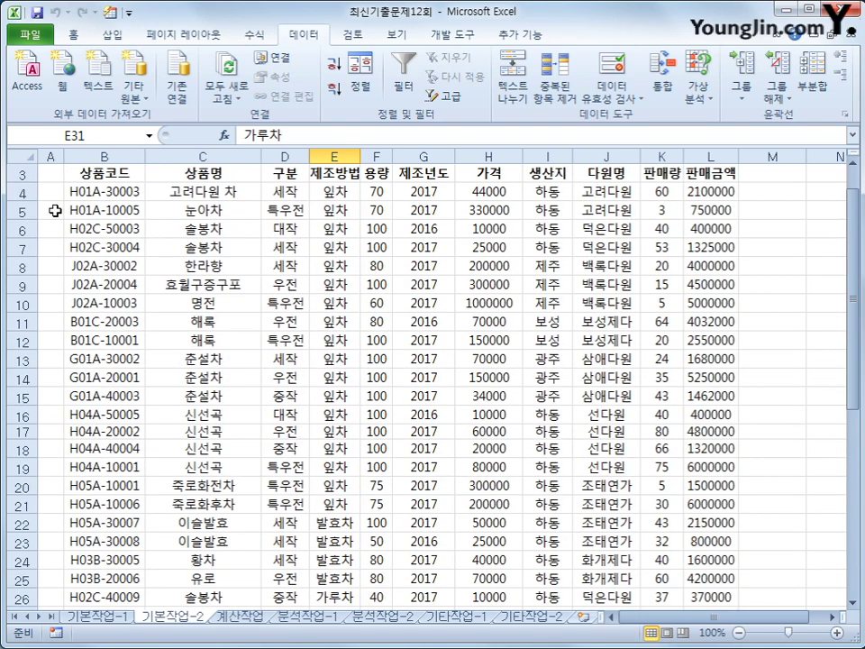
{"action": "left_click", "coordinate": [99, 193]}
{"action": "left_click_drag", "start_coordinate": [99, 194], "coordinate": [712, 576]}
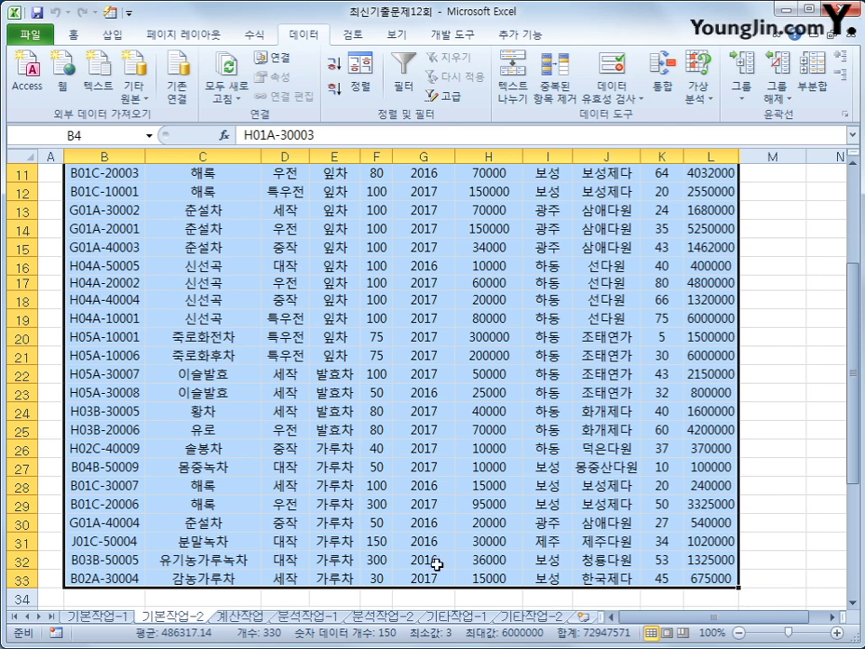
{"action": "left_click", "coordinate": [74, 35]}
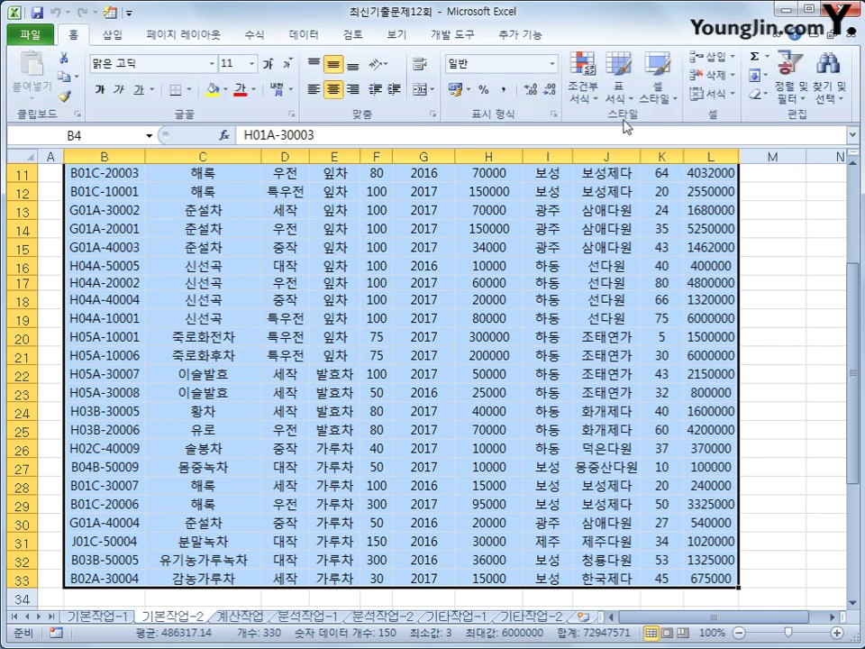
{"action": "left_click", "coordinate": [582, 97]}
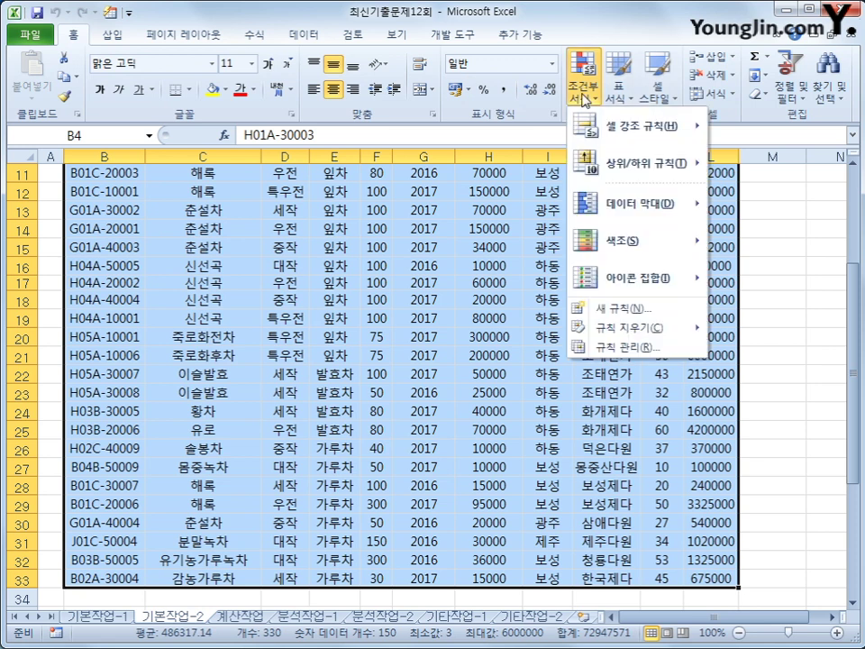
{"action": "left_click", "coordinate": [599, 308]}
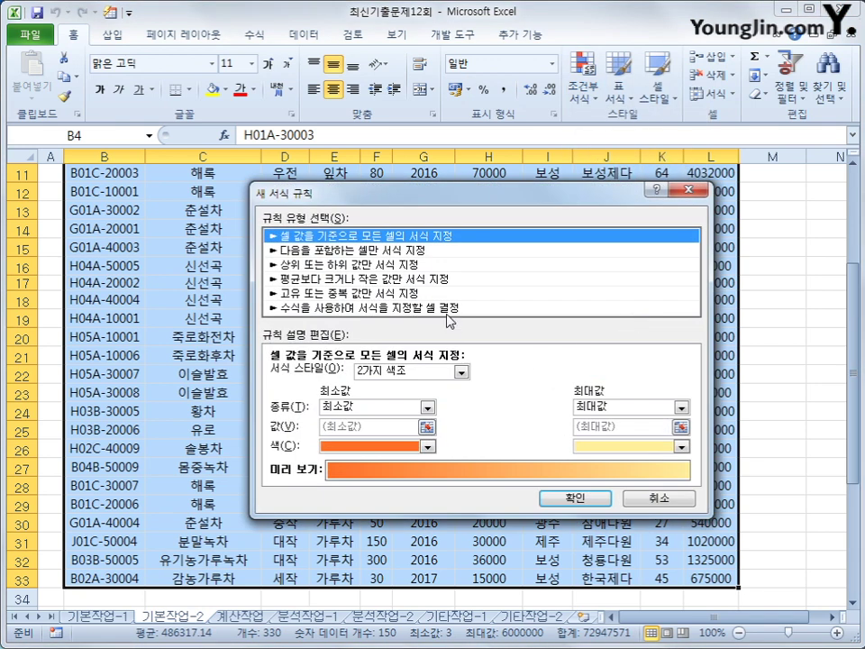
{"action": "left_click", "coordinate": [448, 308]}
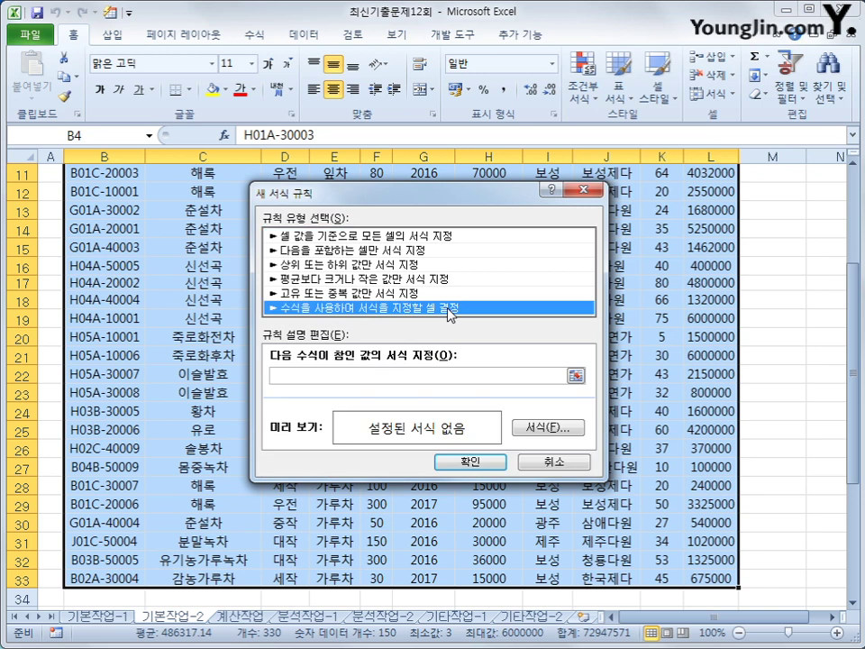
Step: Begin the rule formula with =and(left($B4,1)="H", to test the first letter of the 상품코드
{"action": "left_click", "coordinate": [389, 378]}
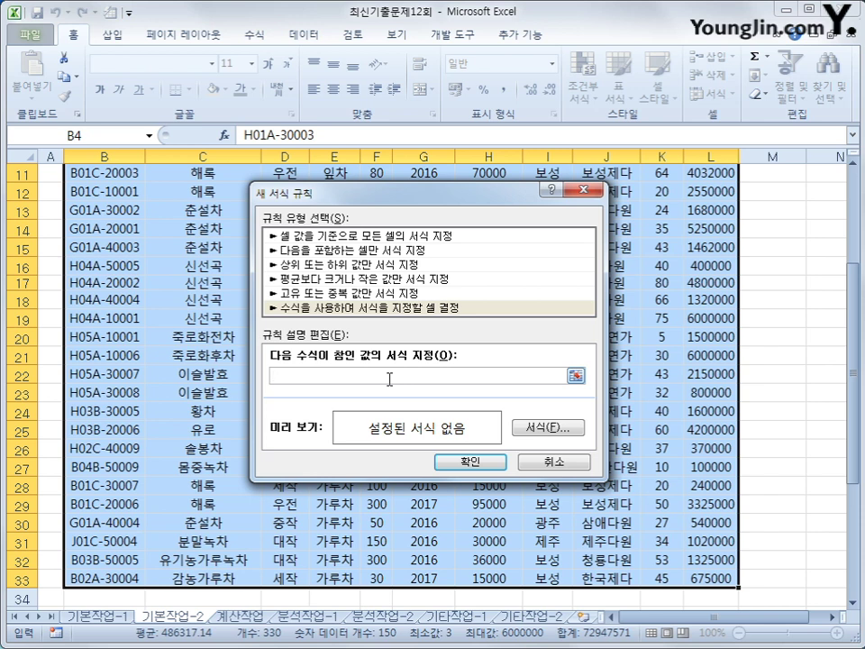
{"action": "type", "text": "ㅋ"}
{"action": "type", "text": "and("}
{"action": "type", "text": "left("}
{"action": "scroll", "coordinate": [287, 281], "scroll_direction": "up", "scroll_amount": 4}
{"action": "left_click", "coordinate": [116, 227]}
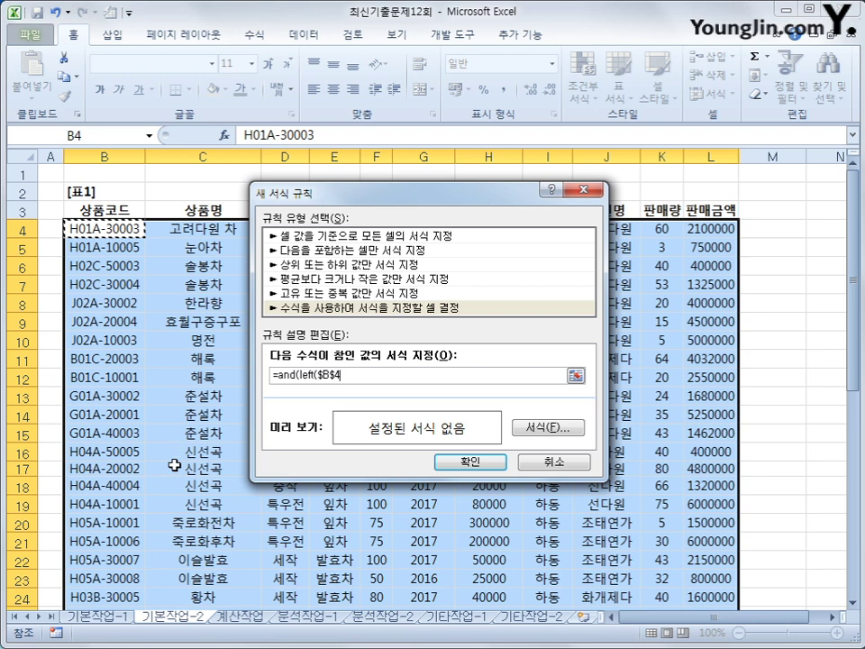
{"action": "key", "text": "F4"}
{"action": "key", "text": "F4"}
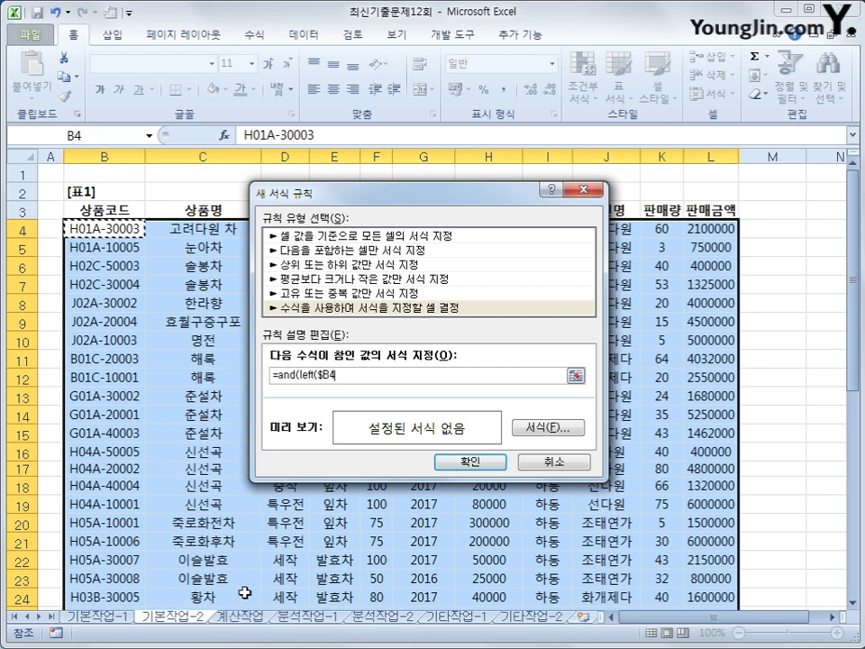
{"action": "type", "text": ","}
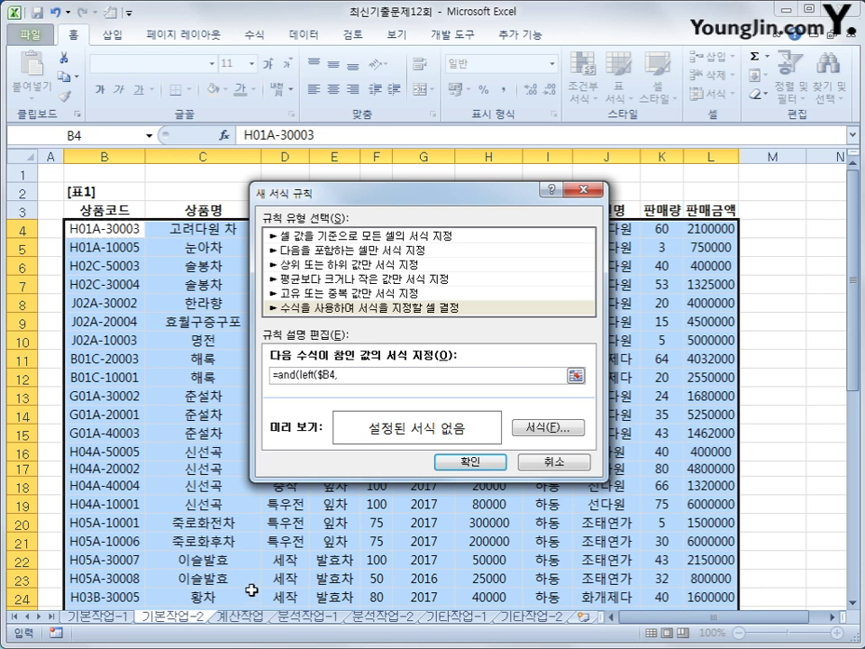
{"action": "type", "text": "1)=\"H\","}
Step: Complete the rule formula with the 제조년도 condition $G4=2016 and the closing parenthesis
{"action": "left_click_drag", "start_coordinate": [462, 195], "coordinate": [553, 304]}
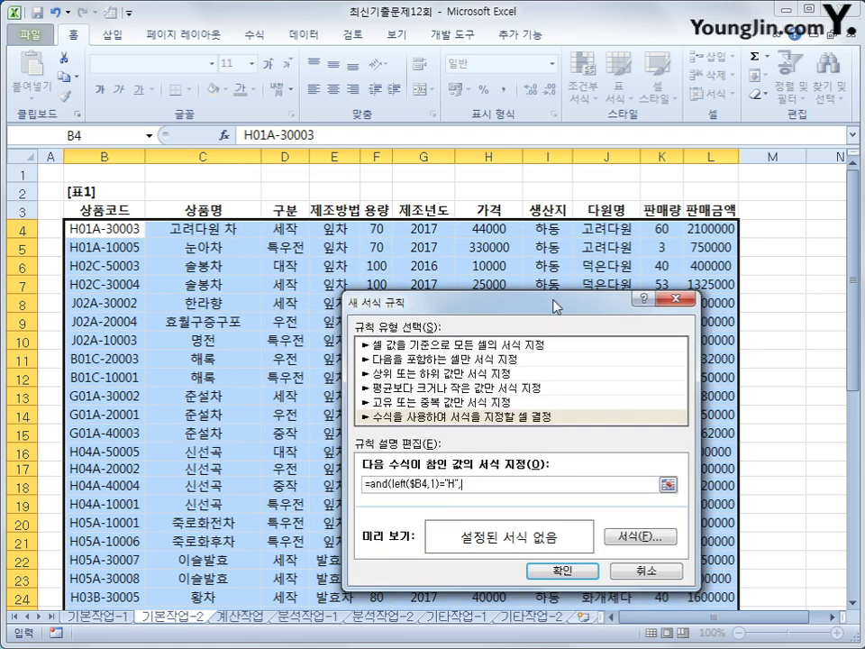
{"action": "left_click", "coordinate": [422, 227]}
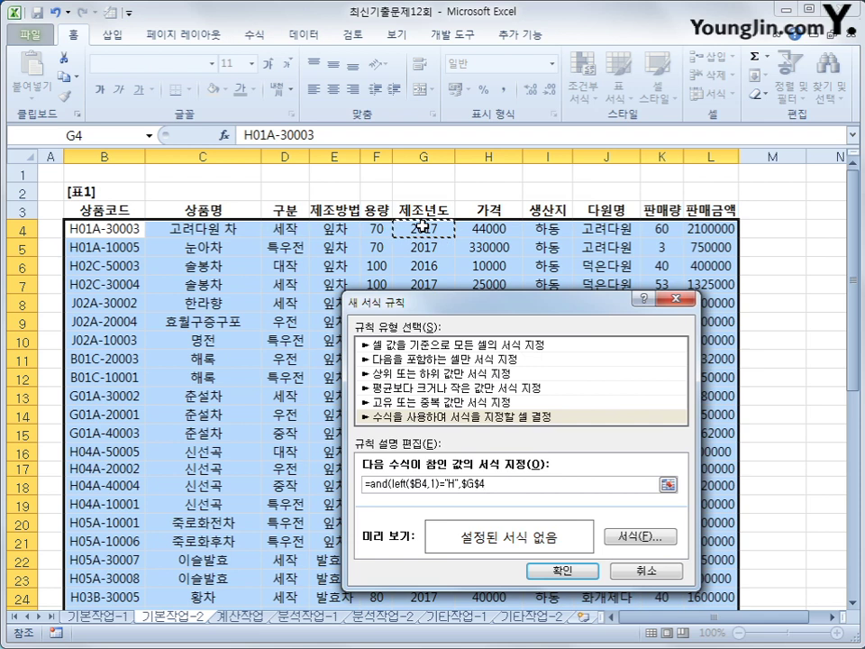
{"action": "key", "text": "F4"}
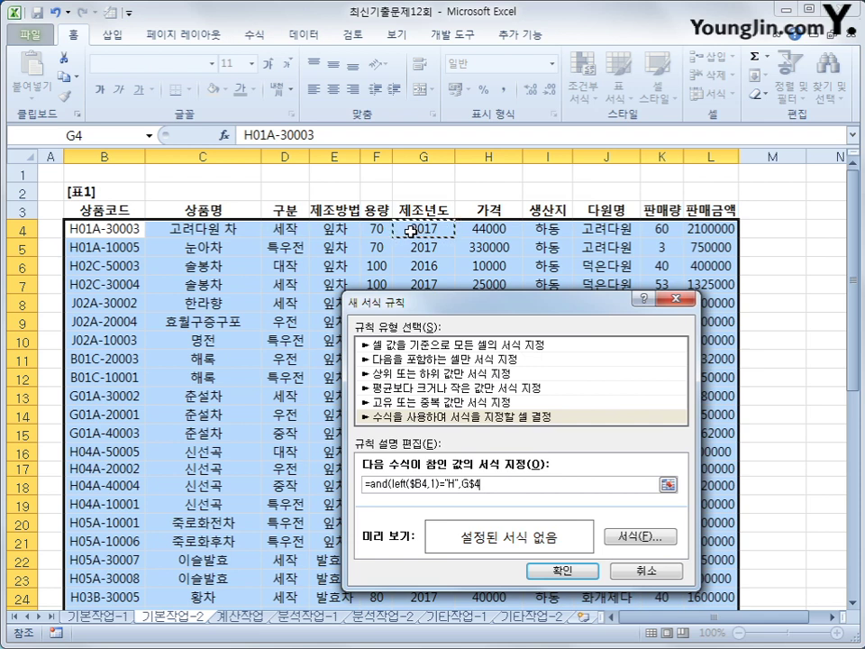
{"action": "key", "text": "F4"}
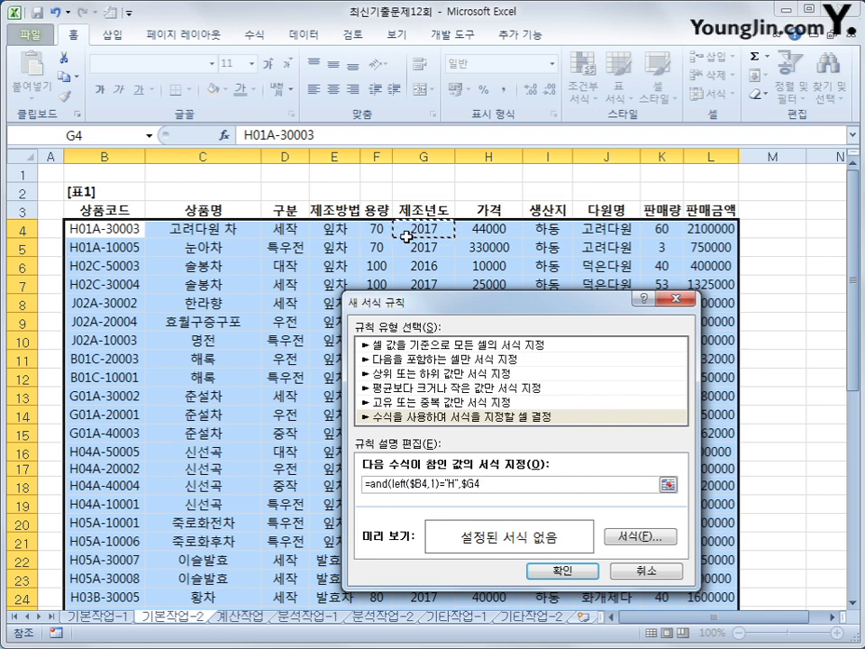
{"action": "type", "text": "=2016"}
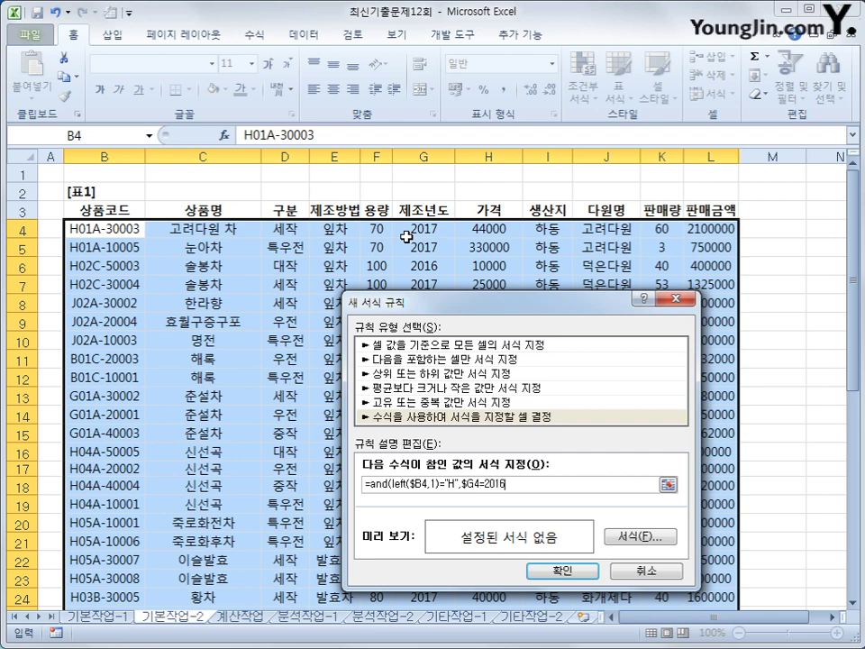
{"action": "type", "text": ")"}
{"action": "left_click_drag", "start_coordinate": [482, 303], "coordinate": [483, 257]}
{"action": "left_click", "coordinate": [503, 373]}
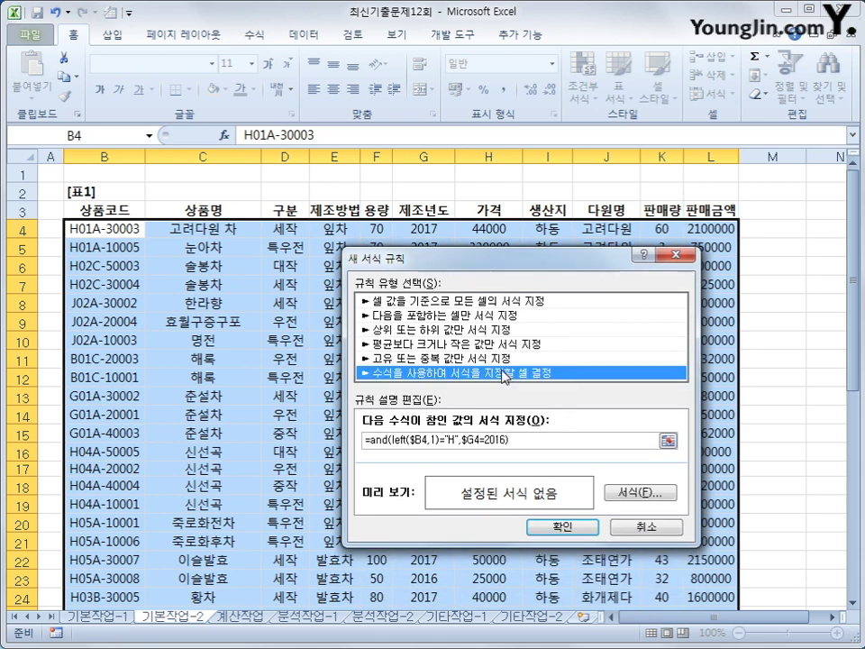
Step: Give the rule a bold (굵게) font style in standard blue, apply it, and check the formatted rows
{"action": "left_click", "coordinate": [640, 493]}
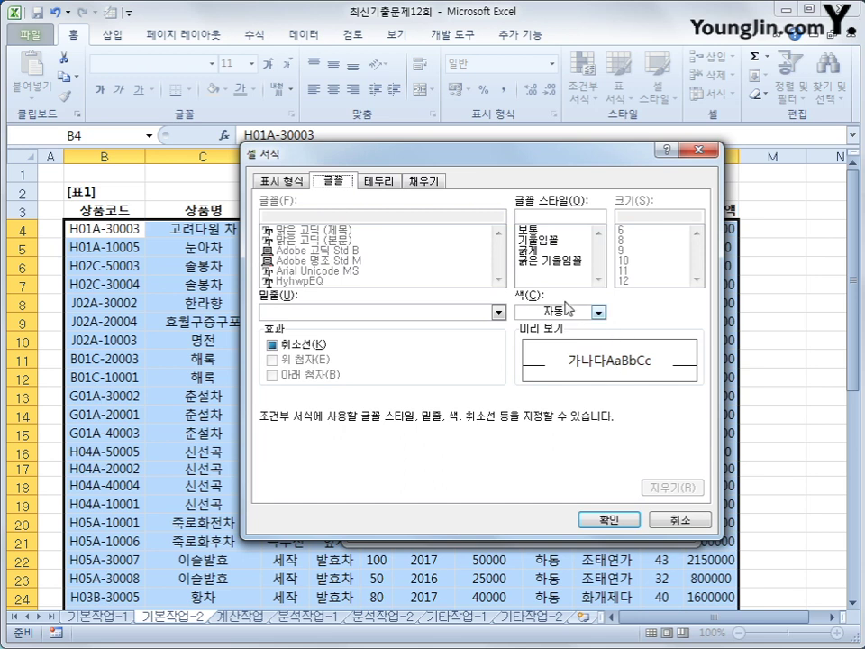
{"action": "left_click", "coordinate": [548, 252]}
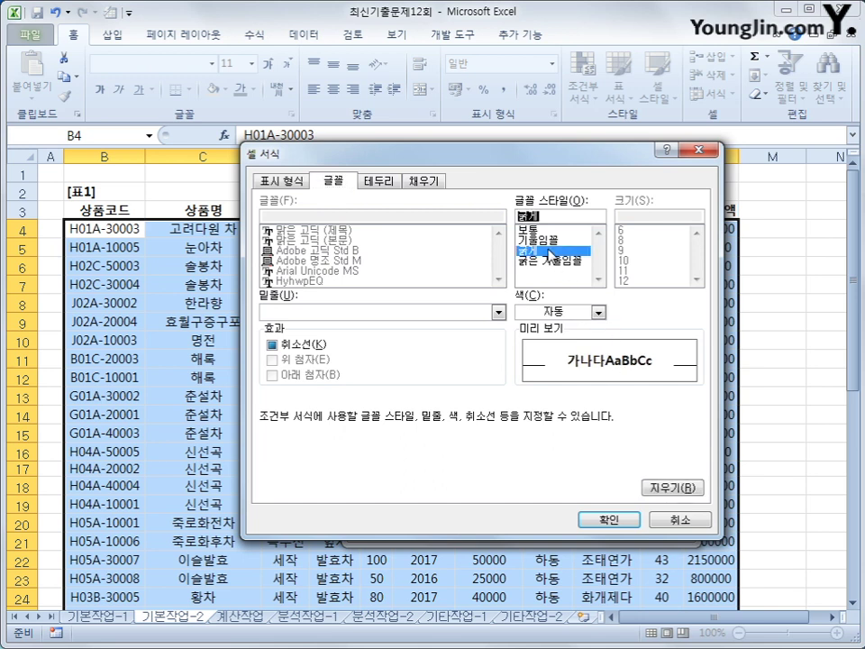
{"action": "left_click", "coordinate": [597, 312]}
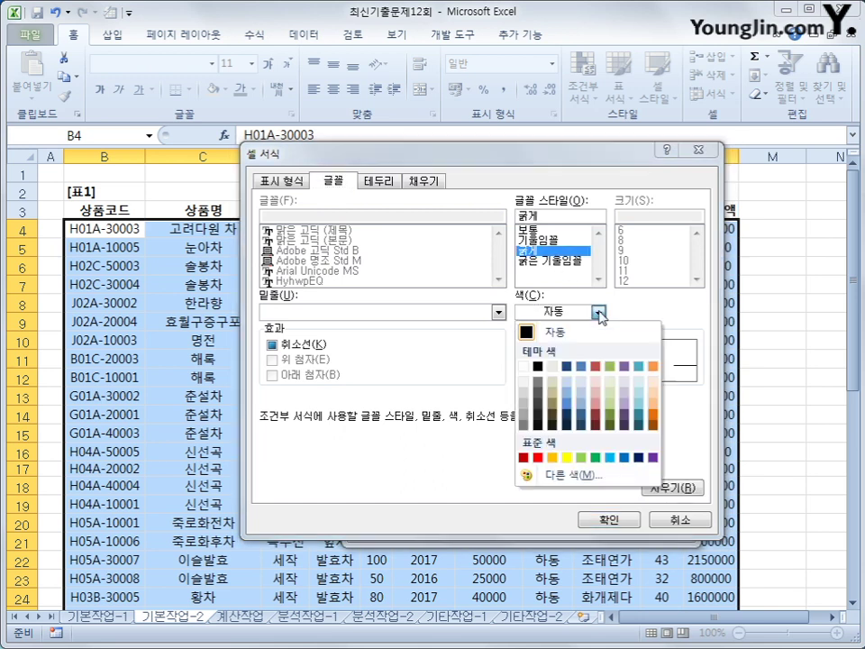
{"action": "left_click", "coordinate": [625, 458]}
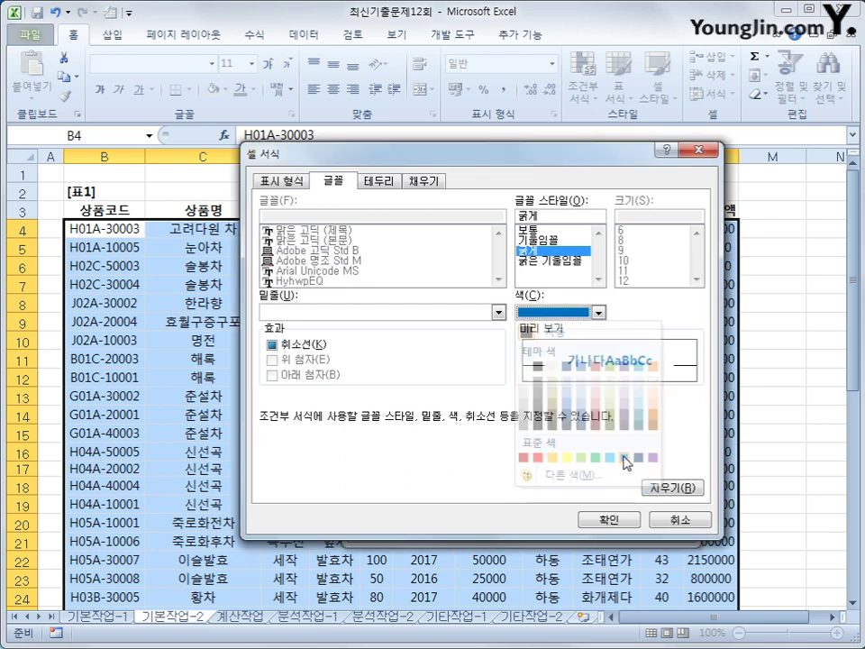
{"action": "left_click", "coordinate": [607, 522]}
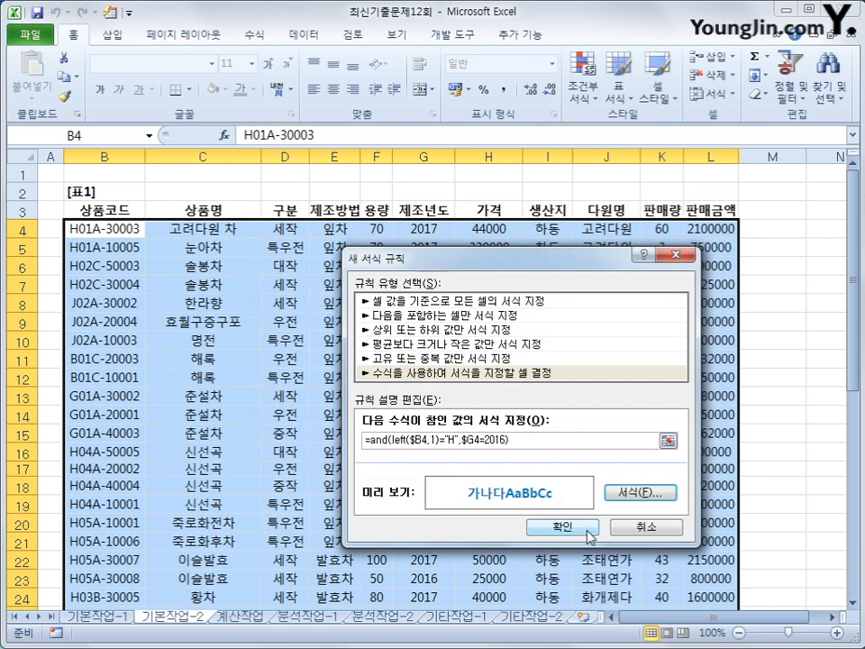
{"action": "left_click", "coordinate": [587, 532]}
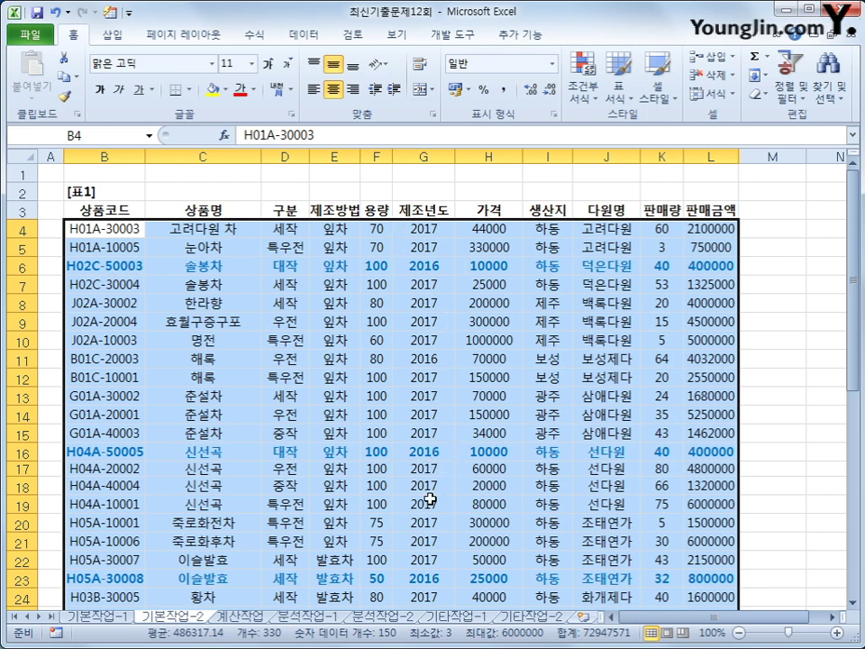
{"action": "scroll", "coordinate": [427, 556], "scroll_direction": "down", "scroll_amount": 4}
{"action": "scroll", "coordinate": [426, 554], "scroll_direction": "up", "scroll_amount": 4}
Step: Set B3:L33, the [표1] table including its headings, as the print area
{"action": "left_click", "coordinate": [96, 211]}
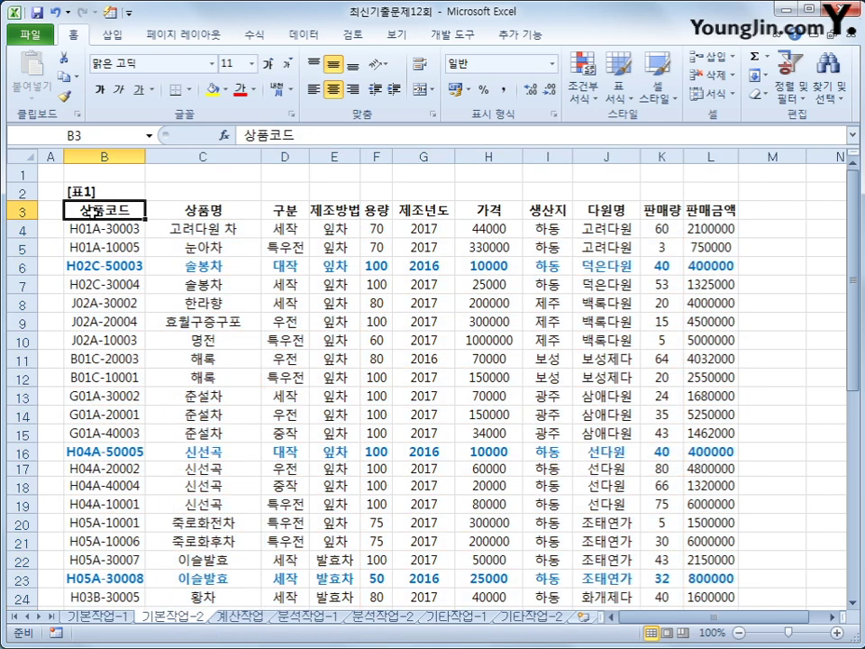
{"action": "left_click_drag", "start_coordinate": [95, 211], "coordinate": [707, 544]}
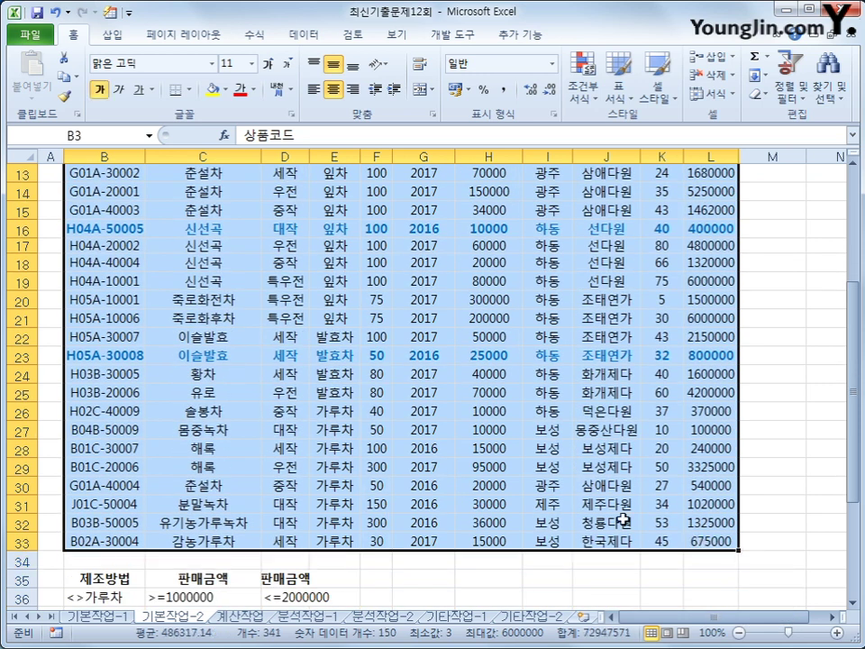
{"action": "left_click", "coordinate": [192, 36]}
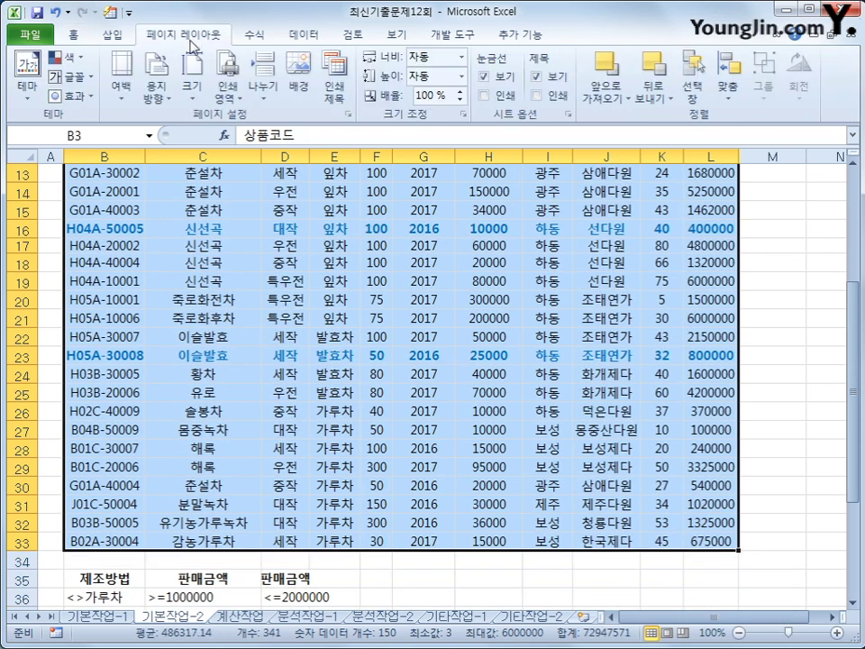
{"action": "left_click", "coordinate": [230, 104]}
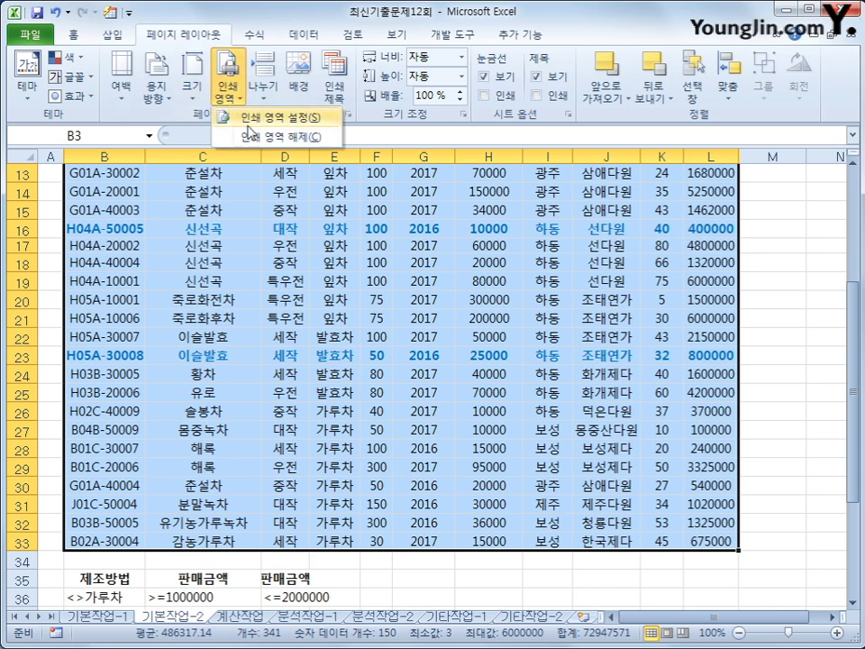
{"action": "left_click", "coordinate": [249, 119]}
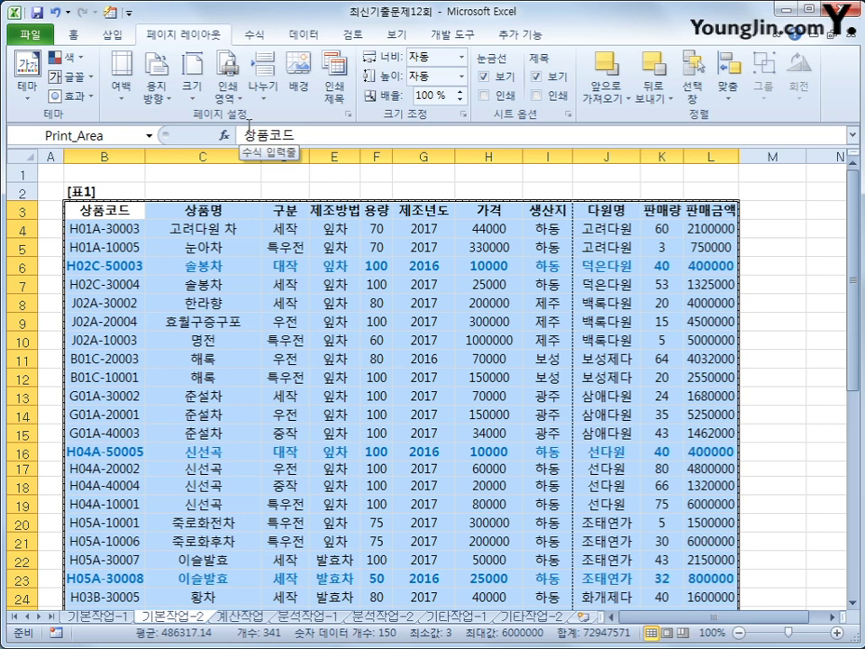
Step: Apply the narrow (좁게) margin preset, and set custom top and bottom page margins of 1.91
{"action": "left_click", "coordinate": [120, 79]}
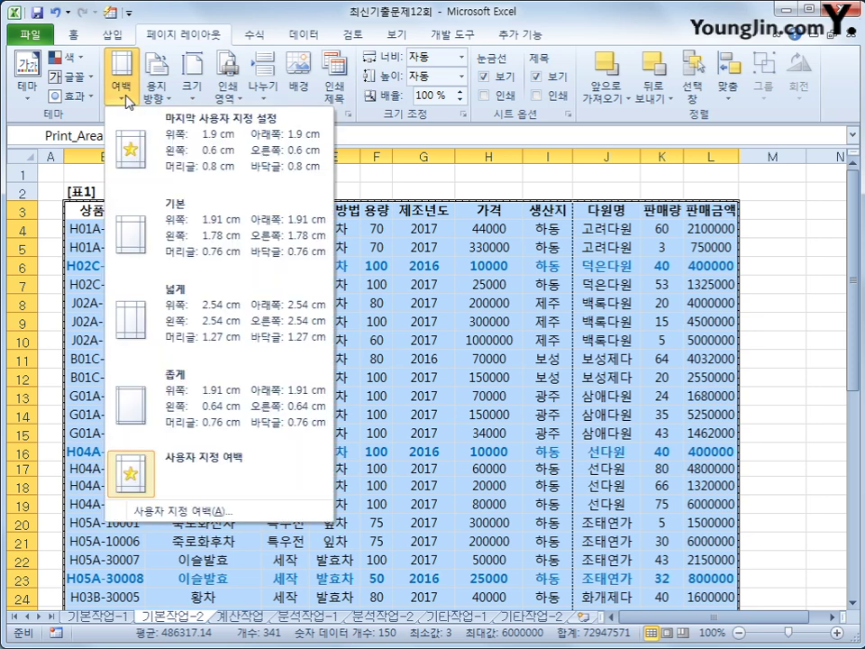
{"action": "left_click", "coordinate": [214, 411]}
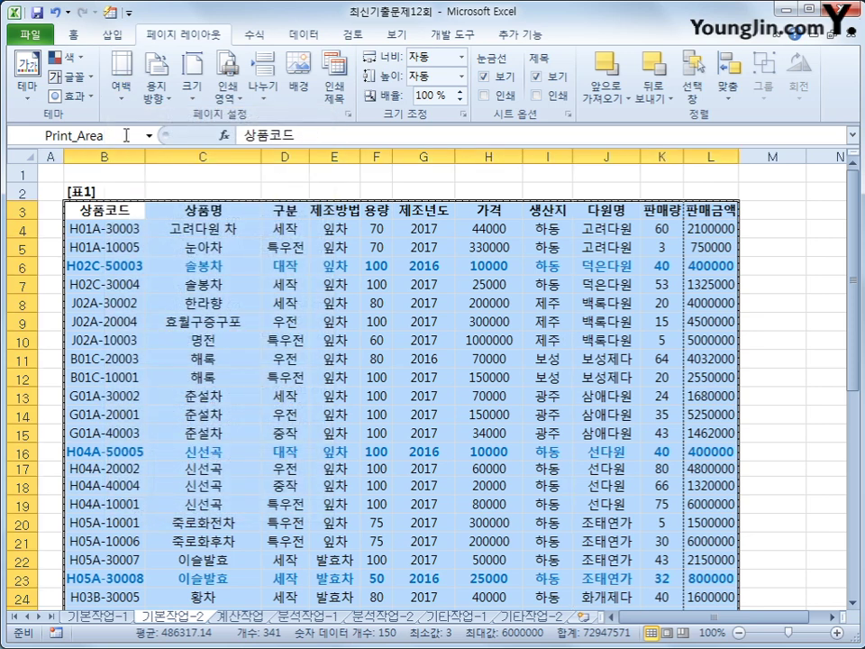
{"action": "left_click", "coordinate": [133, 106]}
{"action": "left_click", "coordinate": [194, 456]}
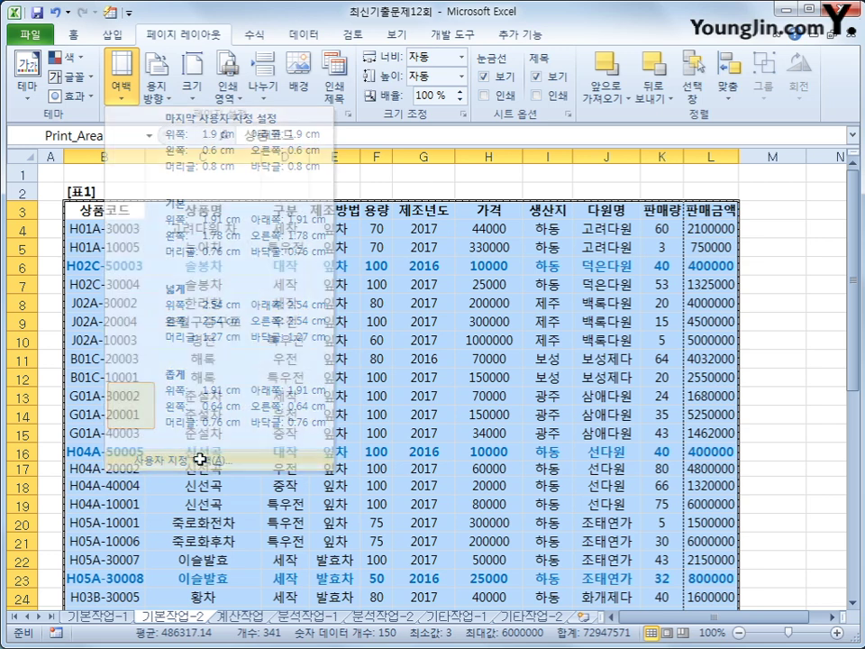
{"action": "double_click", "coordinate": [494, 279]}
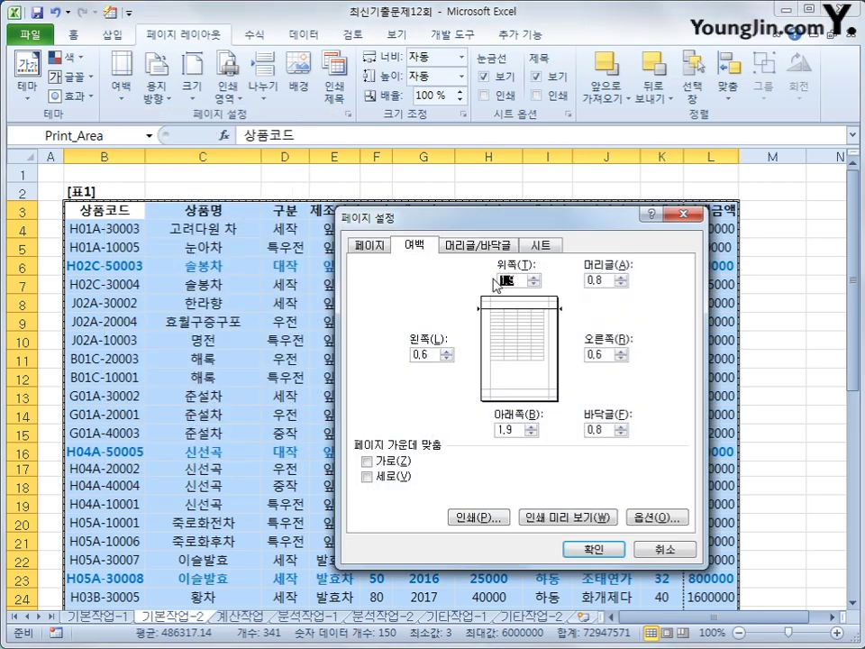
{"action": "type", "text": "1,91"}
{"action": "key", "text": "Tab"}
{"action": "type", "text": "1,91"}
{"action": "key", "text": "Tab"}
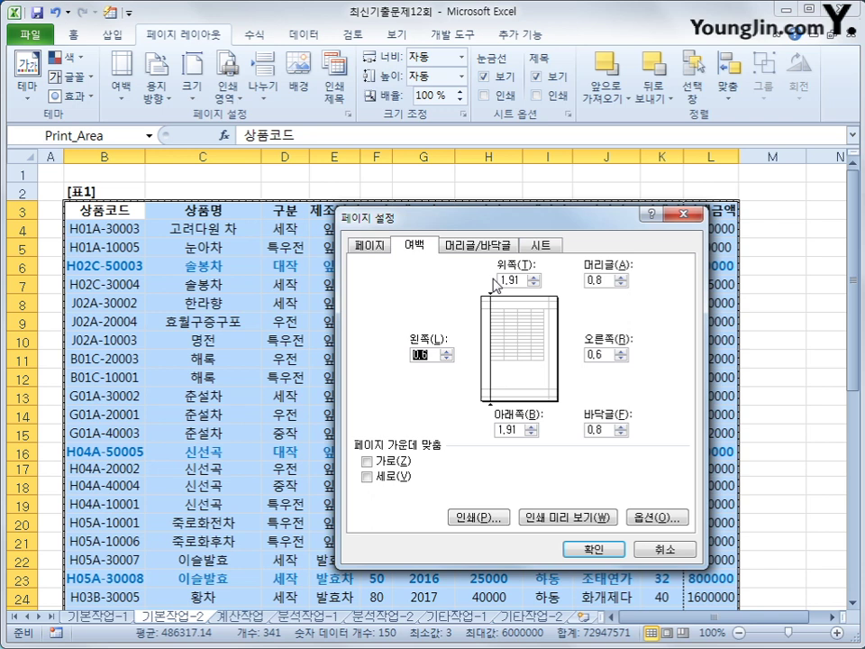
Step: Set the left and right margins to 0.64 and the header and footer margins to 0.76
{"action": "type", "text": "0,64"}
{"action": "key", "text": "Tab"}
{"action": "type", "text": "0,64"}
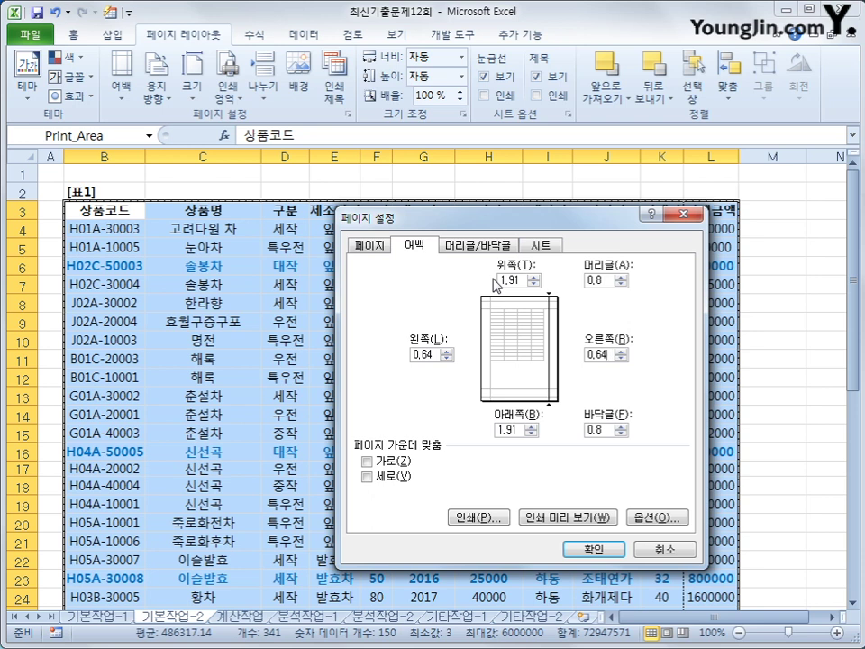
{"action": "left_click_drag", "start_coordinate": [602, 280], "coordinate": [573, 281]}
{"action": "type", "text": "0,76"}
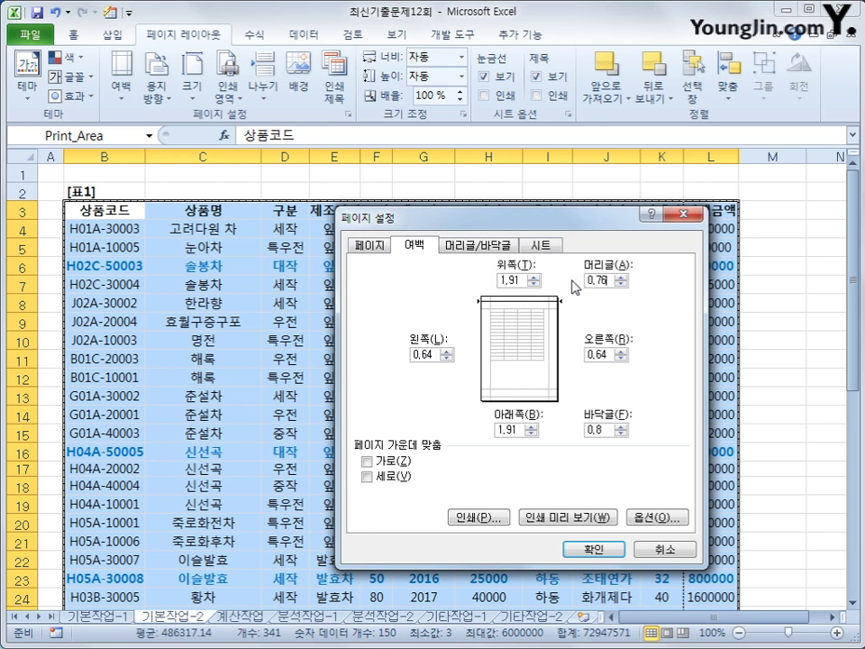
{"action": "key", "text": "Tab"}
{"action": "type", "text": "0,76"}
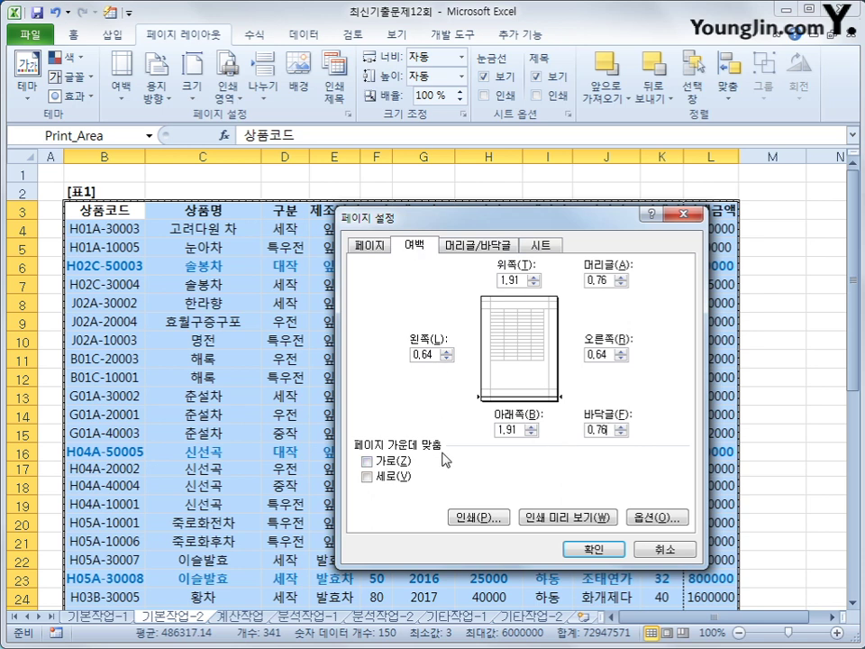
Step: Center the page horizontally (가로) and check the second page in the print preview
{"action": "left_click", "coordinate": [367, 461]}
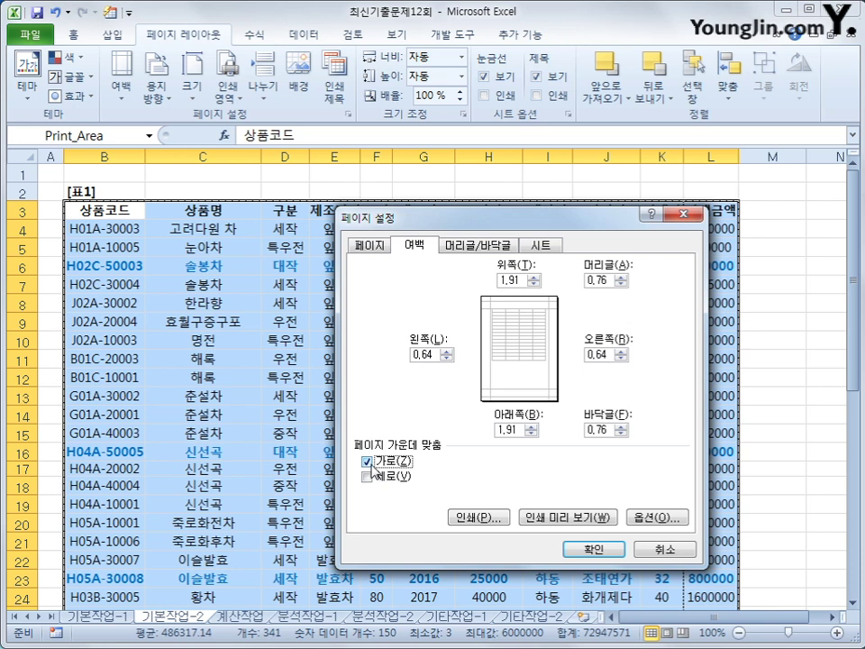
{"action": "left_click", "coordinate": [564, 520]}
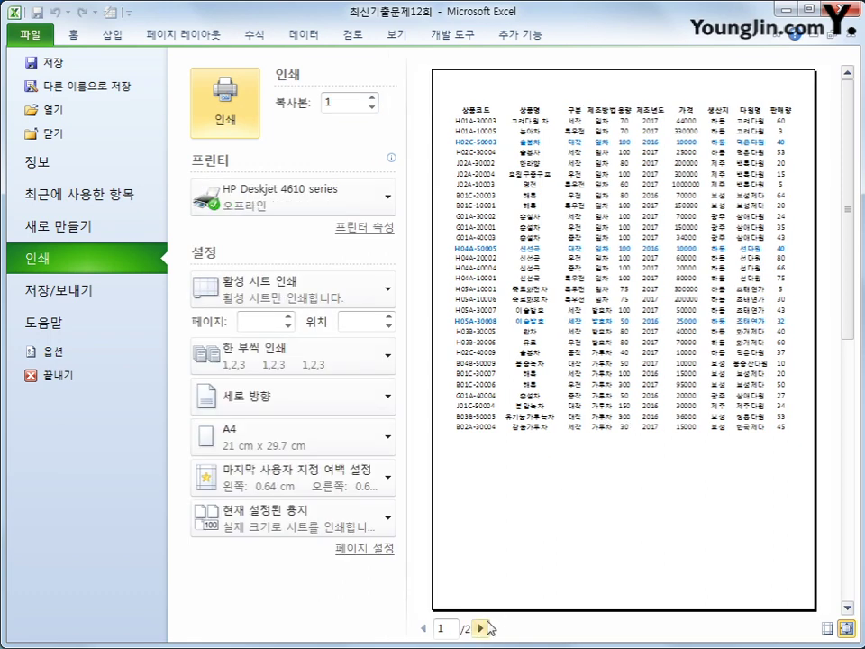
{"action": "left_click", "coordinate": [480, 627]}
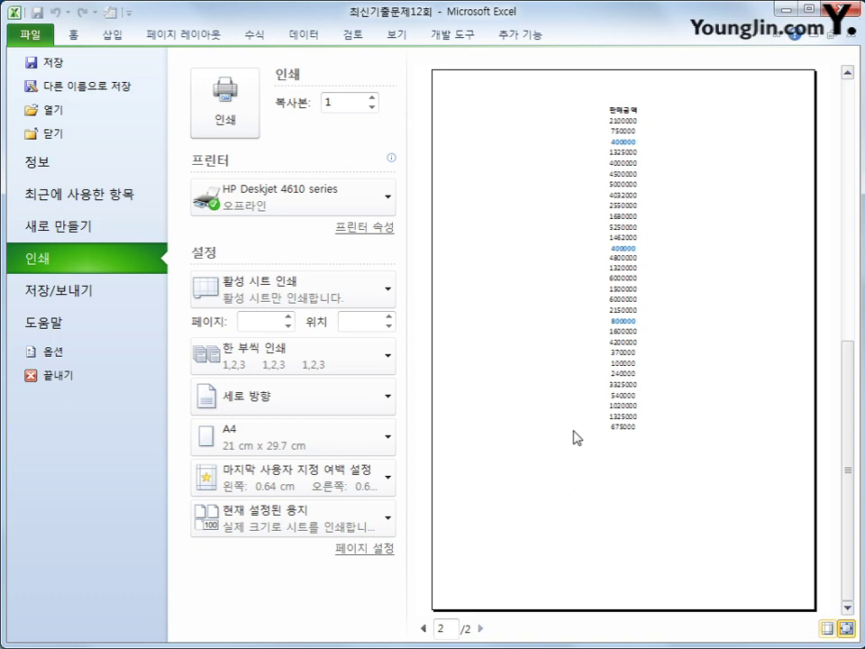
Step: Scale the printout to fit all columns on one page (한 페이지에 모든 열 맞추기) and return to the worksheet
{"action": "left_click", "coordinate": [386, 531]}
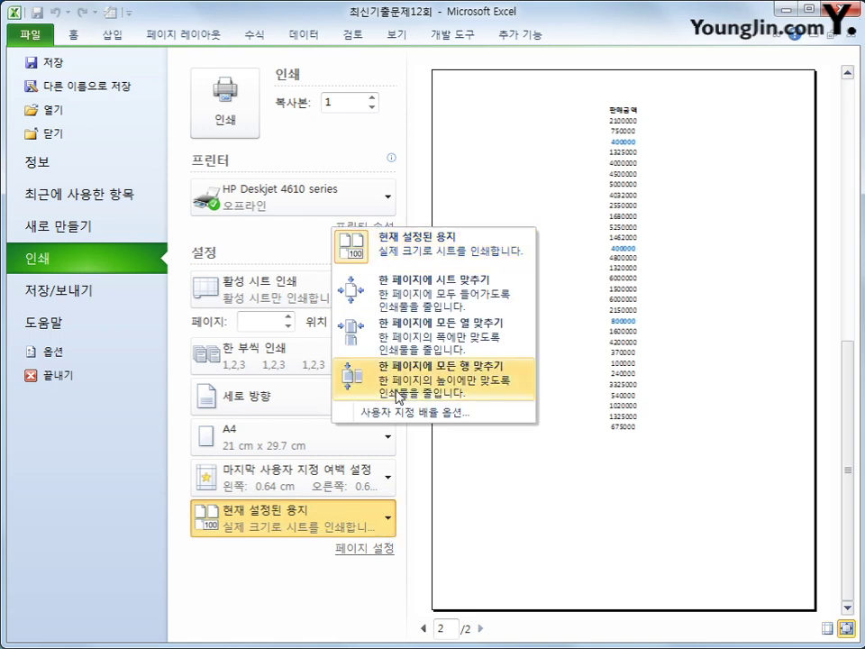
{"action": "left_click", "coordinate": [424, 335]}
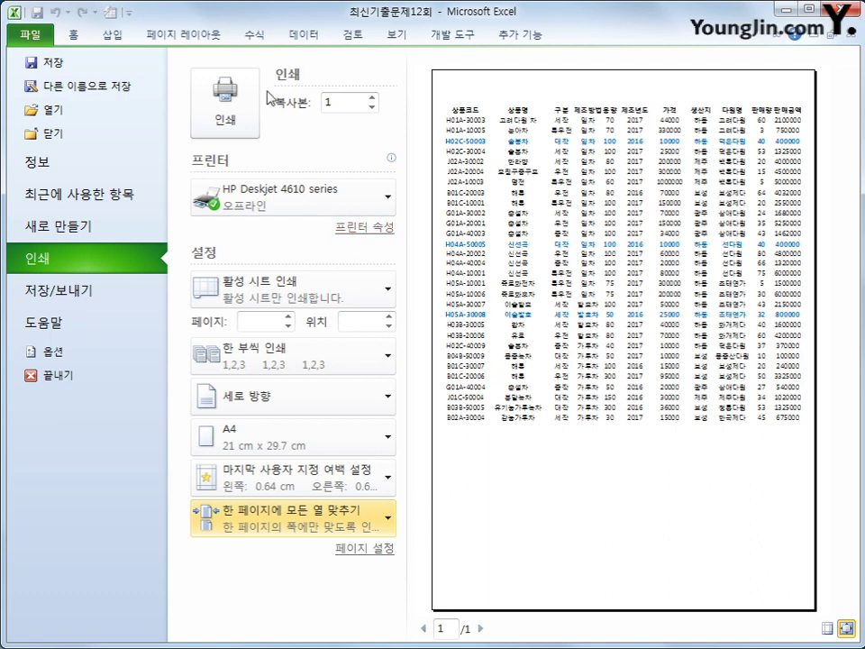
{"action": "left_click", "coordinate": [207, 38]}
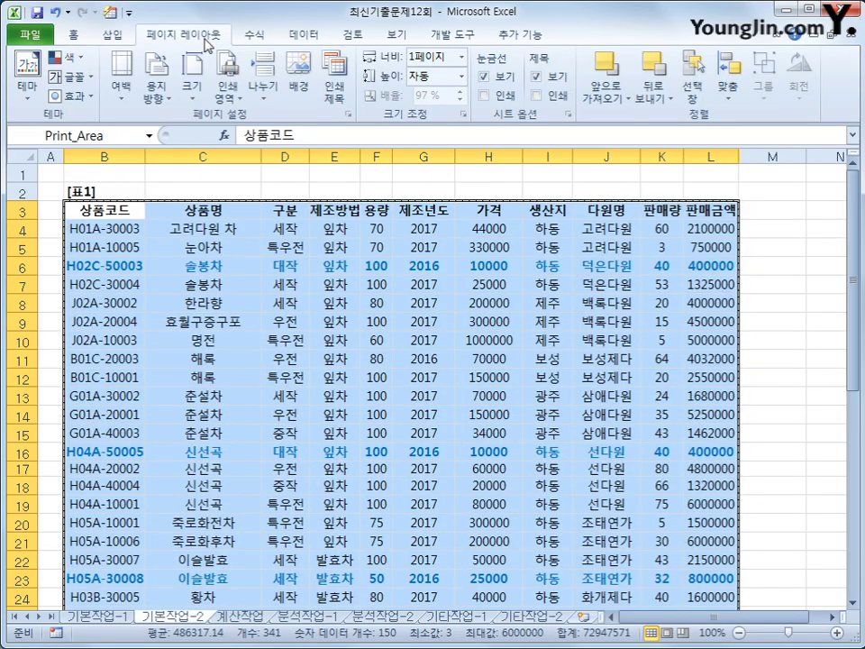
Step: Review the scaling settings in Page Setup, close it without changes, and select cell B3
{"action": "left_click", "coordinate": [348, 115]}
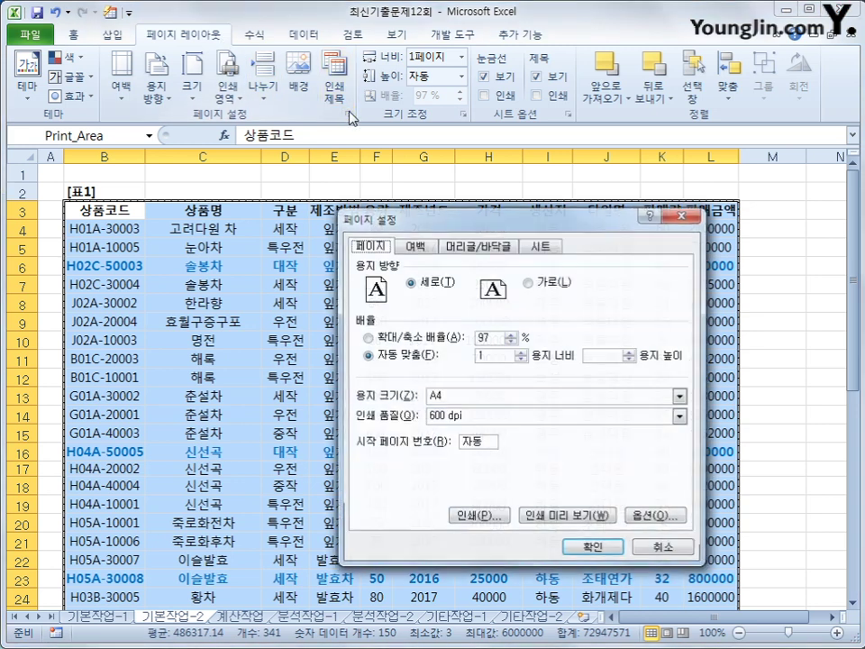
{"action": "left_click_drag", "start_coordinate": [461, 219], "coordinate": [463, 157]}
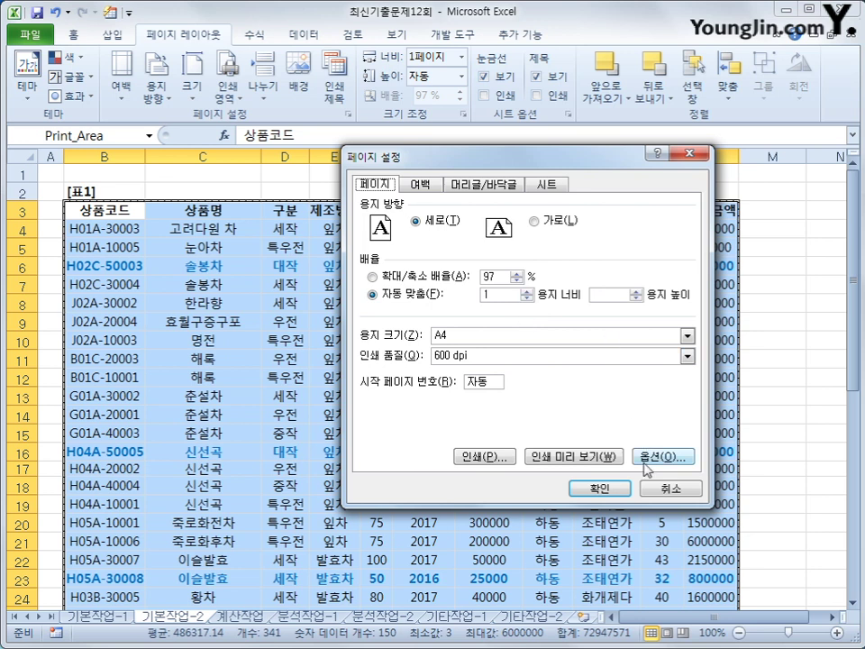
{"action": "left_click", "coordinate": [660, 488]}
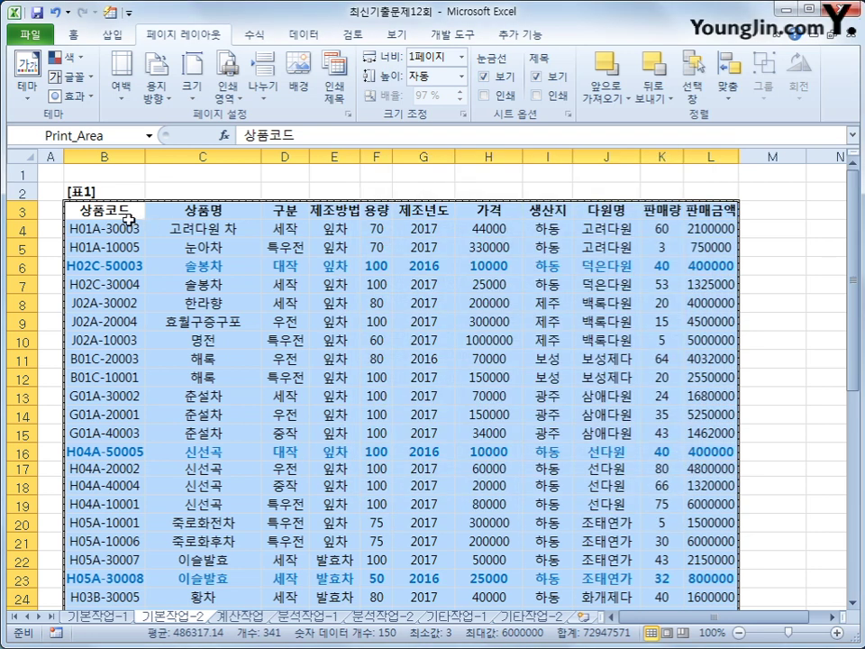
{"action": "left_click", "coordinate": [122, 212]}
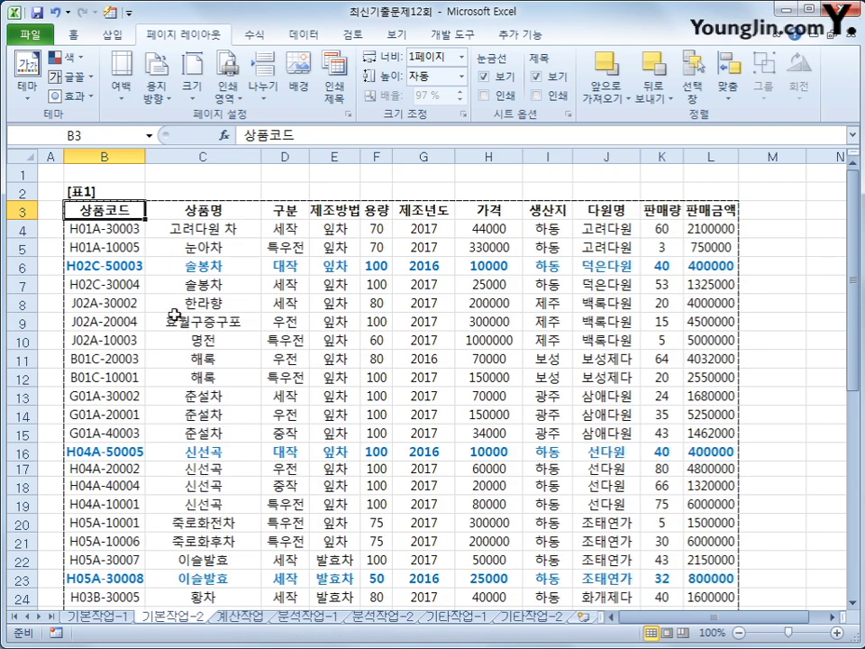
Step: Open the 계산작업 sheet, check the first 상품코드 in B4, and select the 구분 cell D4
{"action": "left_click", "coordinate": [259, 617]}
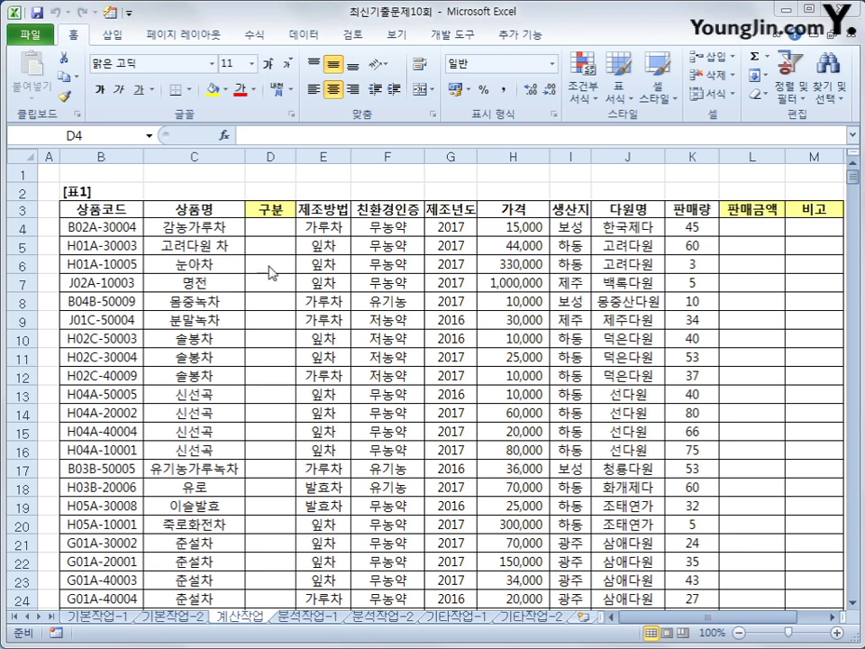
{"action": "left_click", "coordinate": [239, 618]}
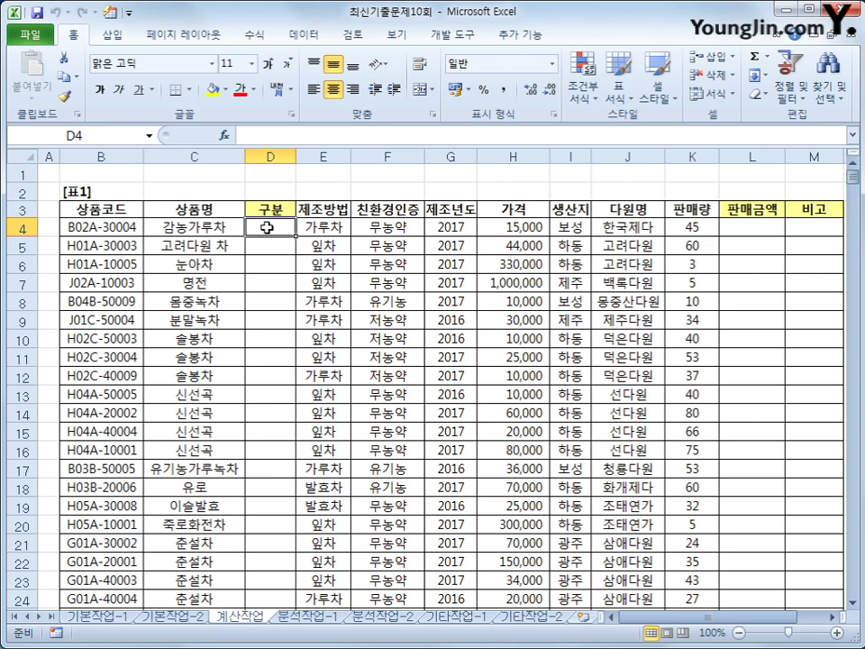
{"action": "left_click", "coordinate": [135, 227]}
{"action": "left_click", "coordinate": [279, 226]}
{"action": "left_click", "coordinate": [98, 230]}
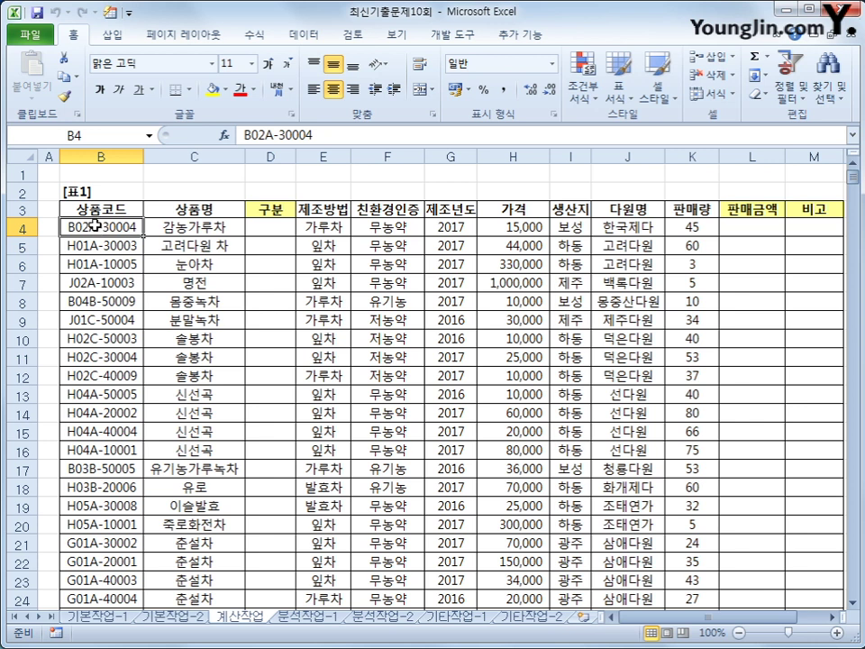
{"action": "left_click", "coordinate": [259, 229]}
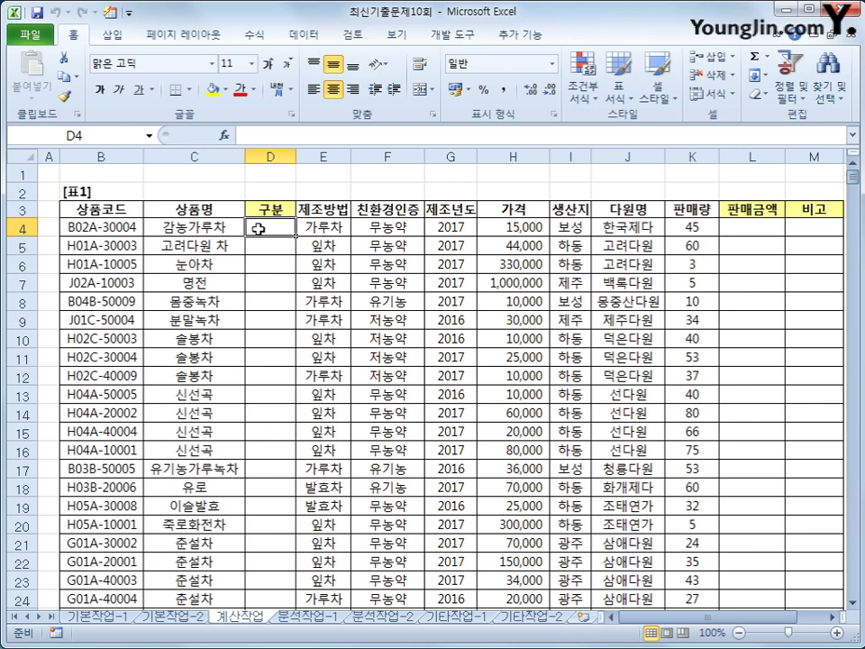
Step: Insert a MID function in D4 that extracts 1 character from B4 starting at position 6
{"action": "left_click", "coordinate": [267, 34]}
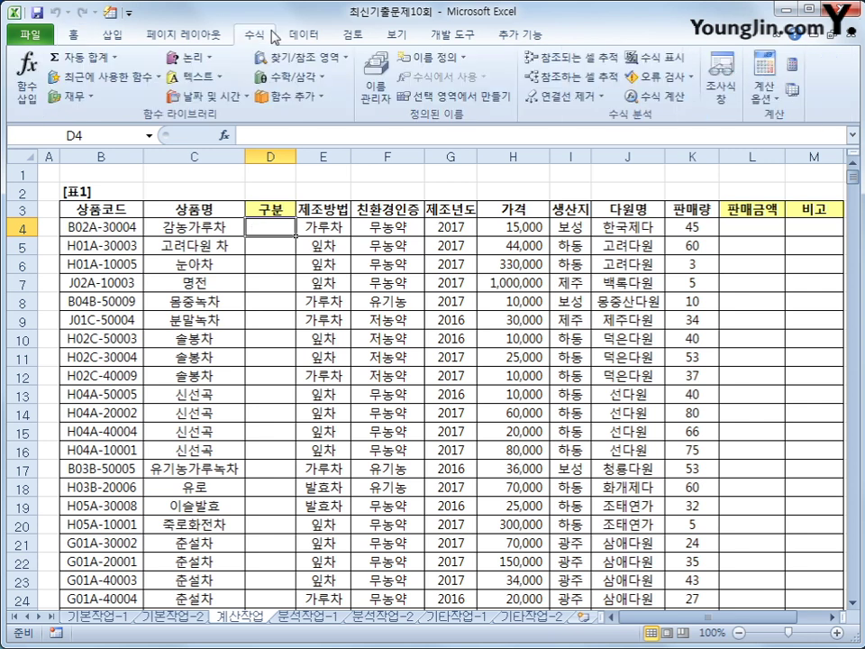
{"action": "left_click", "coordinate": [202, 77]}
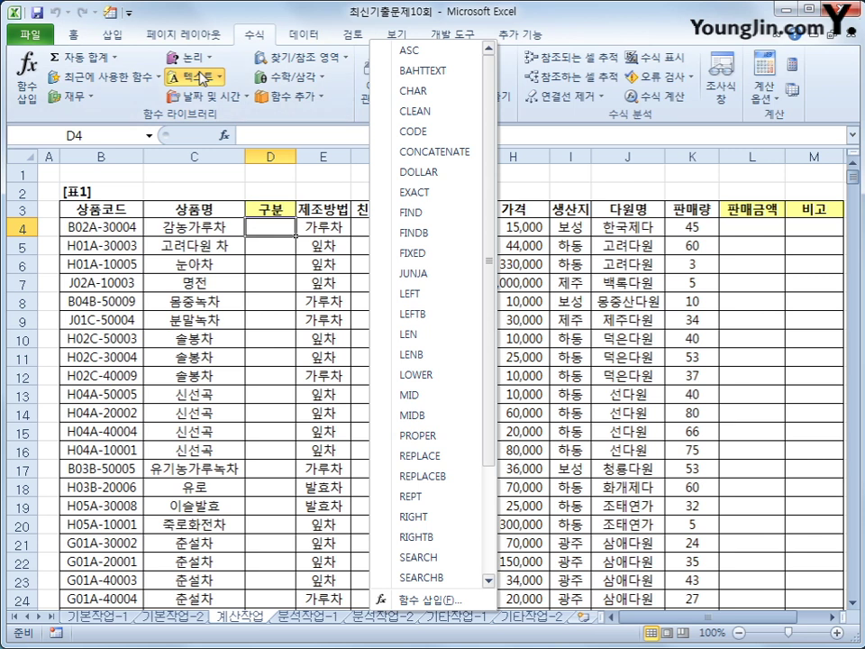
{"action": "left_click", "coordinate": [456, 395]}
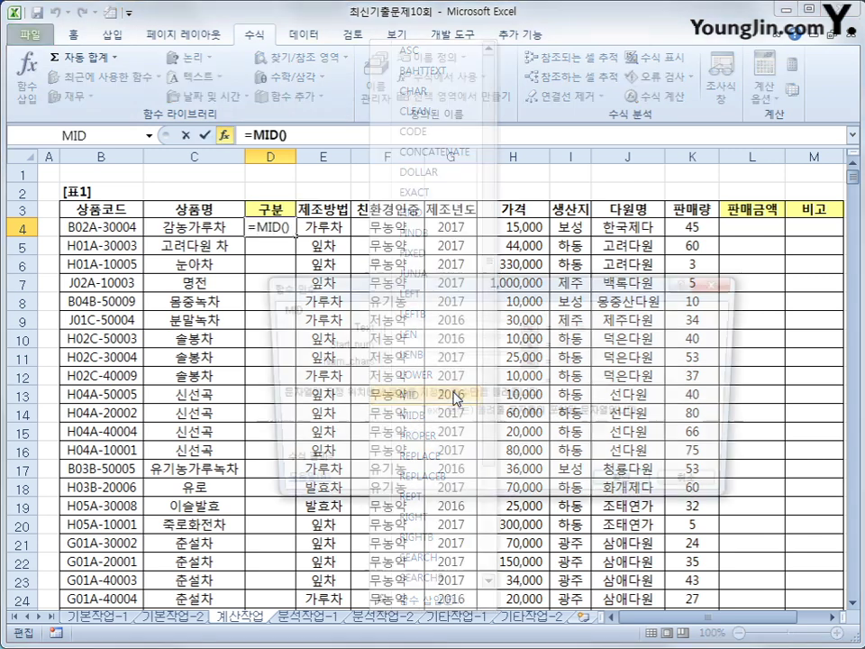
{"action": "left_click", "coordinate": [135, 228]}
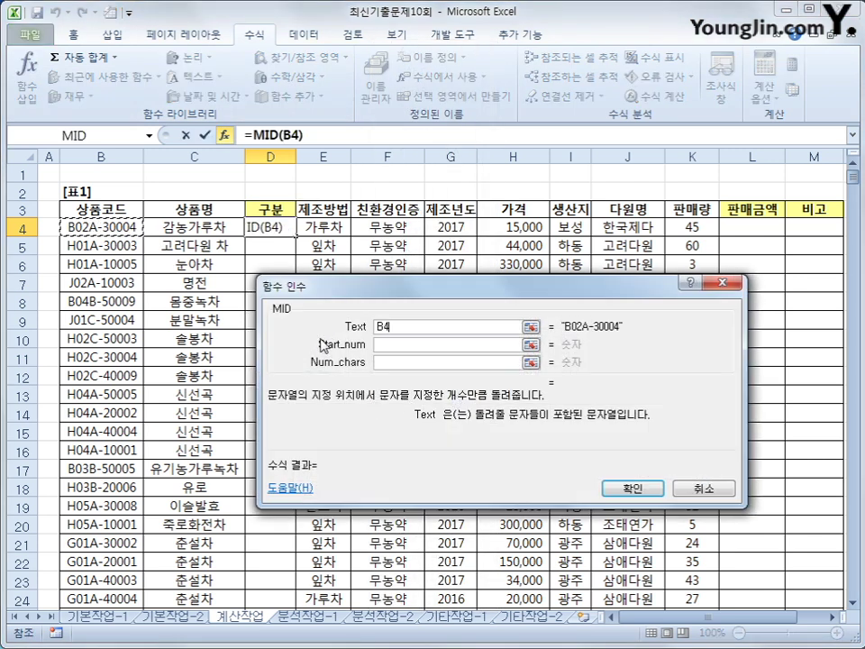
{"action": "left_click", "coordinate": [386, 344]}
{"action": "type", "text": "6"}
{"action": "key", "text": "Tab"}
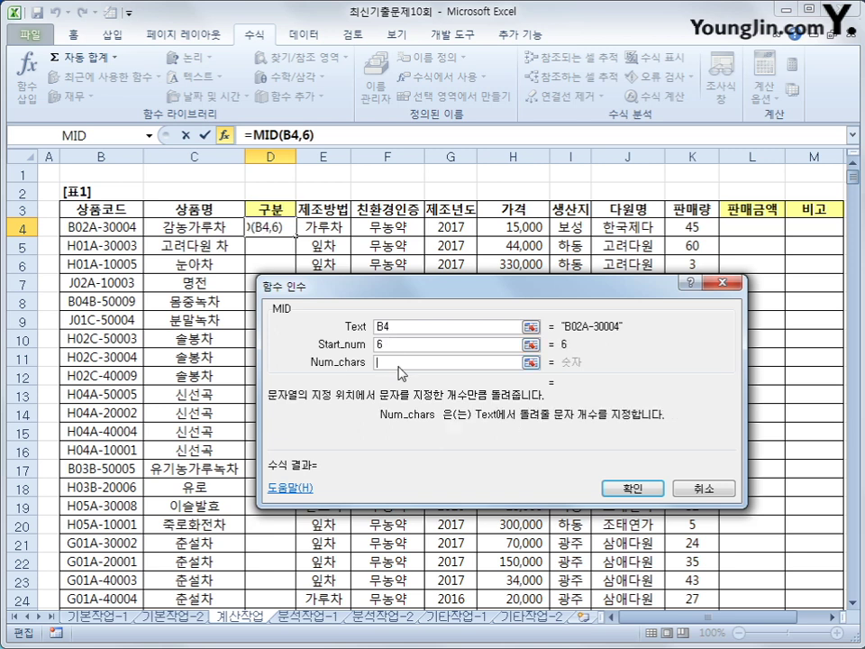
{"action": "type", "text": "1"}
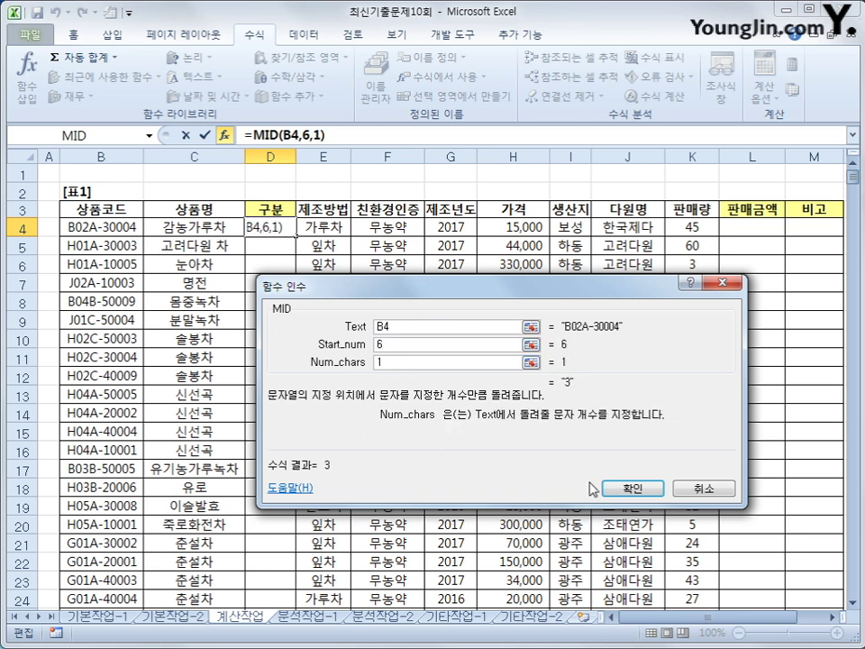
{"action": "left_click", "coordinate": [621, 488]}
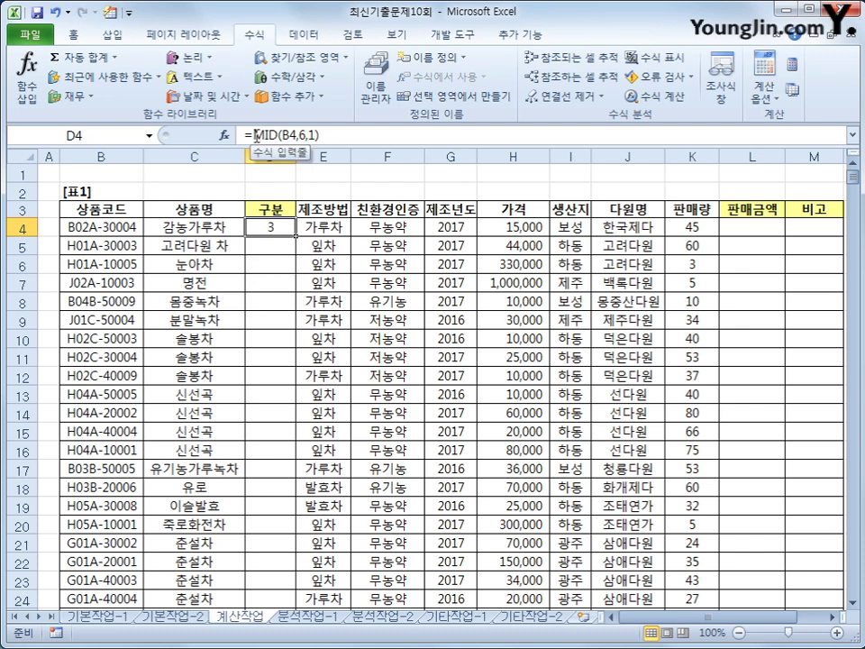
Step: Cut the MID function out of D4's formula and insert a CHOOSE function with MID(B4,6,1) as its Index_num
{"action": "left_click_drag", "start_coordinate": [257, 137], "coordinate": [355, 135]}
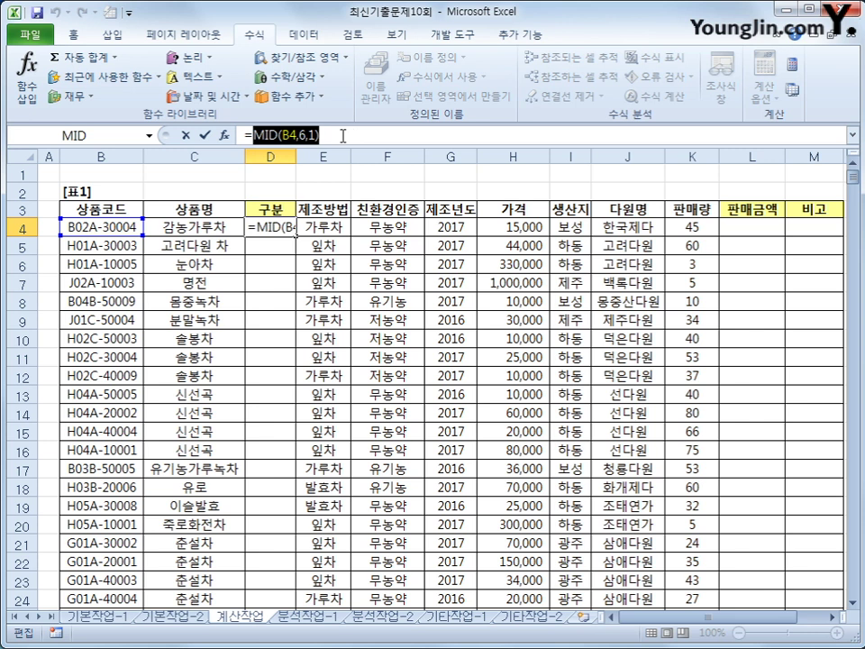
{"action": "right_click", "coordinate": [351, 137]}
{"action": "left_click", "coordinate": [369, 146]}
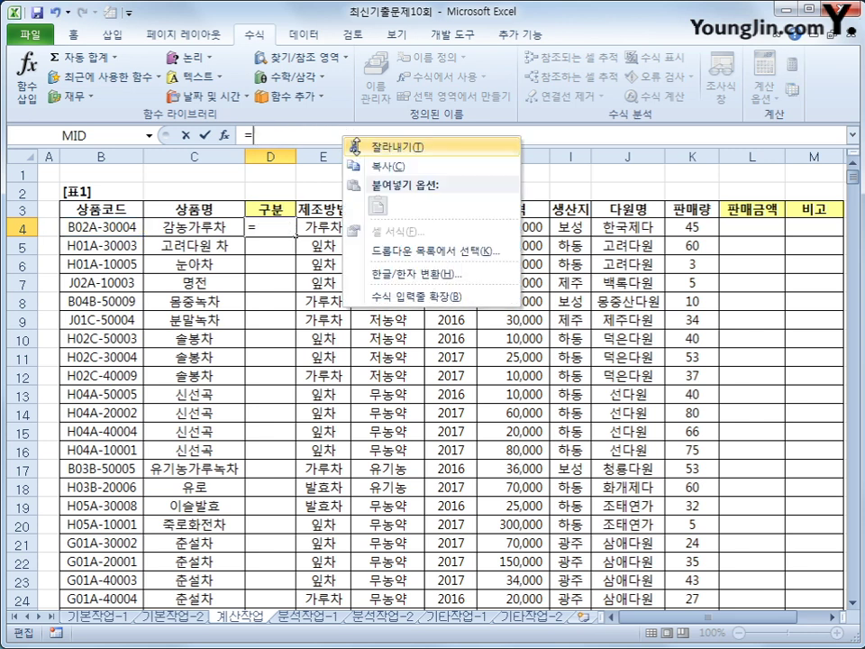
{"action": "left_click", "coordinate": [297, 57]}
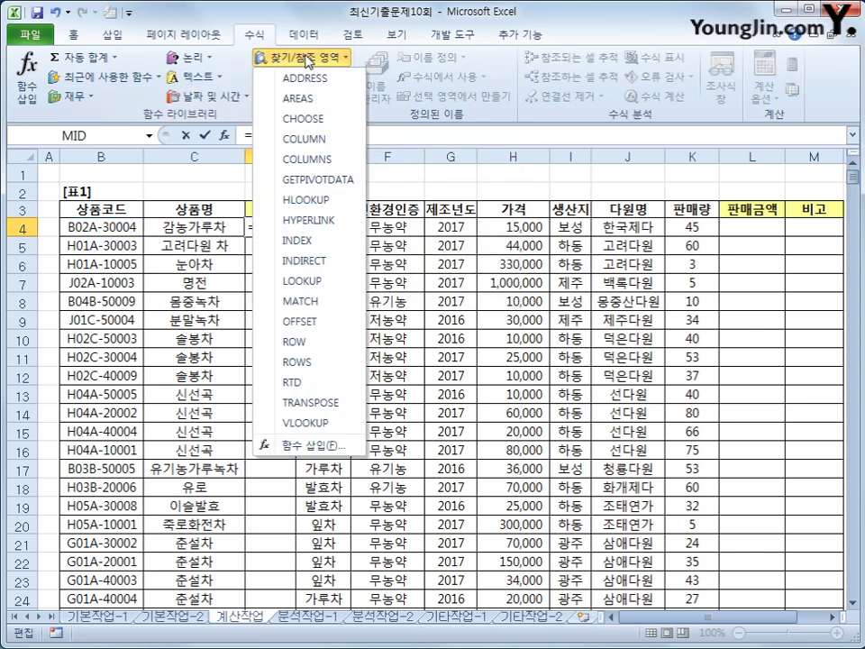
{"action": "left_click", "coordinate": [331, 119]}
{"action": "left_click_drag", "start_coordinate": [378, 277], "coordinate": [411, 269]}
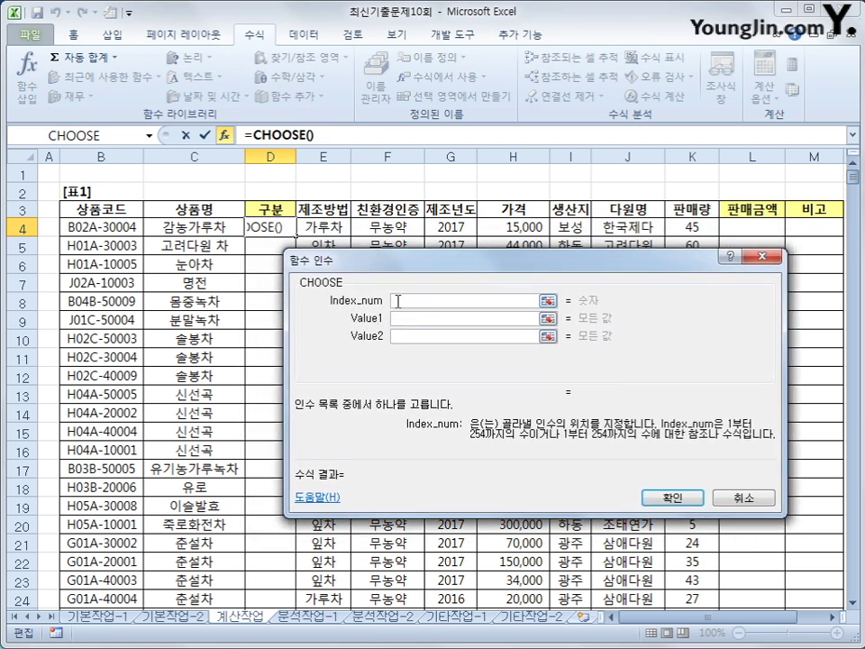
{"action": "right_click", "coordinate": [397, 300]}
{"action": "left_click", "coordinate": [457, 354]}
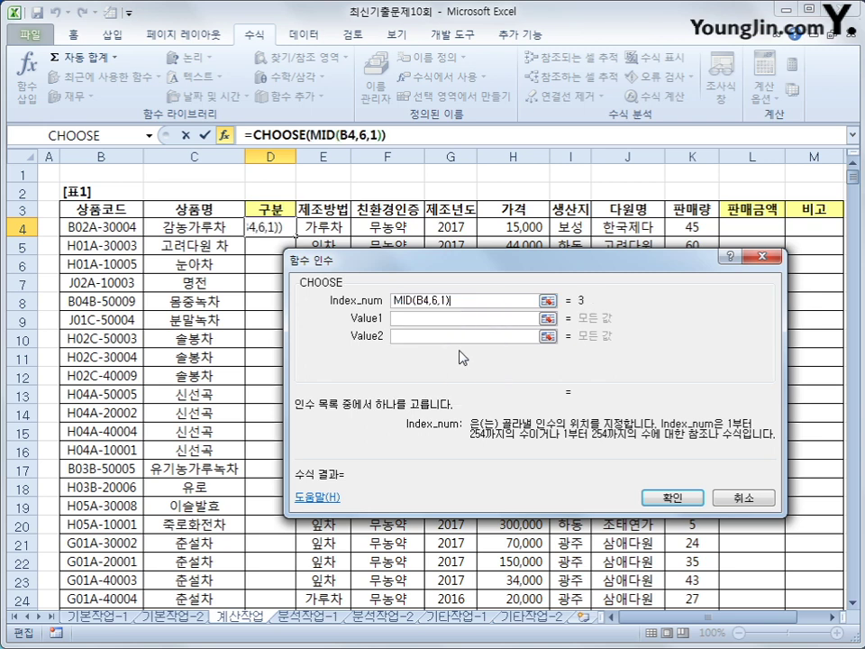
Step: Set CHOOSE Value1 through Value5 to 특우전, 우전, 세작, 중작 and 대작, and confirm the formula in D4
{"action": "left_click", "coordinate": [448, 318]}
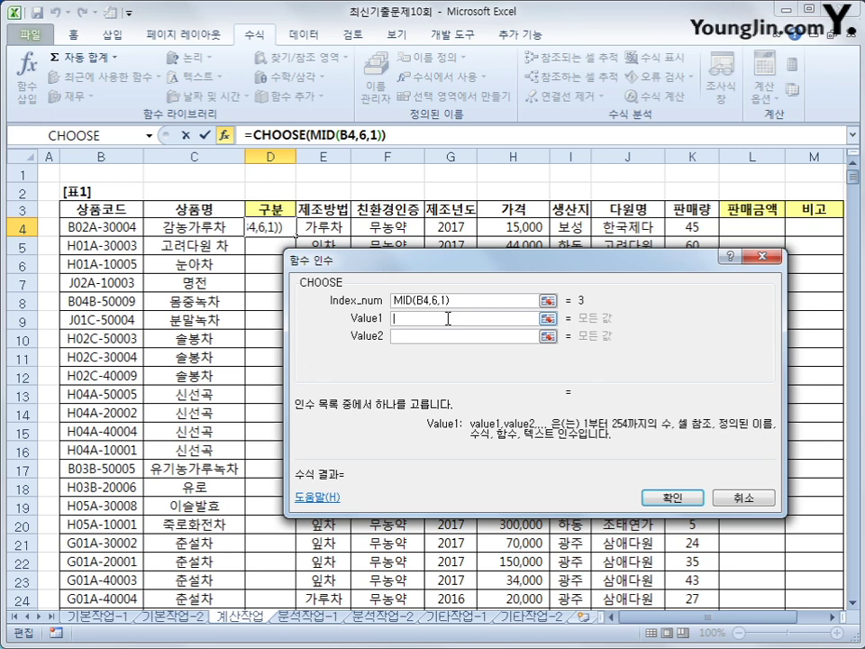
{"action": "type", "text": "xm"}
{"action": "key", "text": "BackSpace"}
{"action": "key", "text": "BackSpace"}
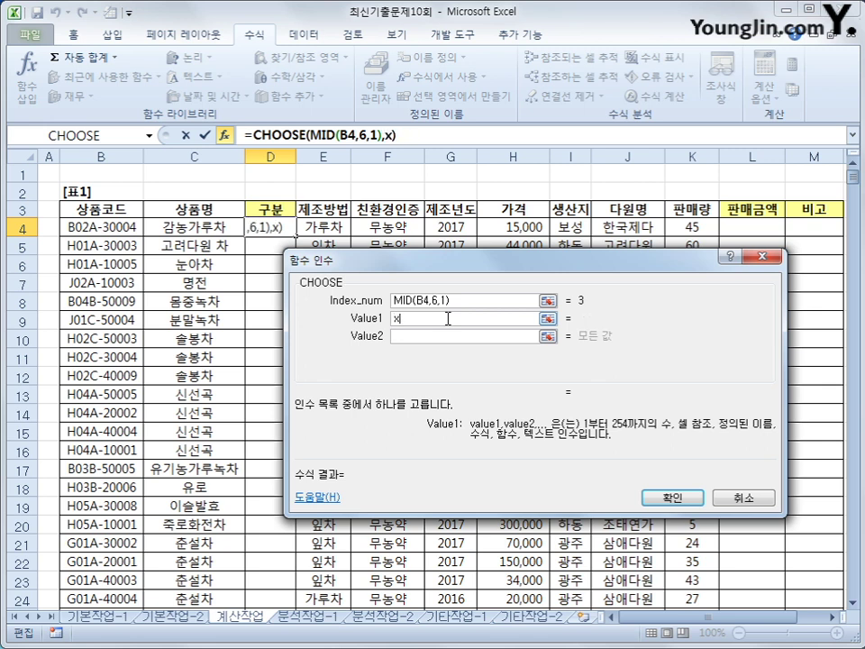
{"action": "type", "text": "ㅌ특우전"}
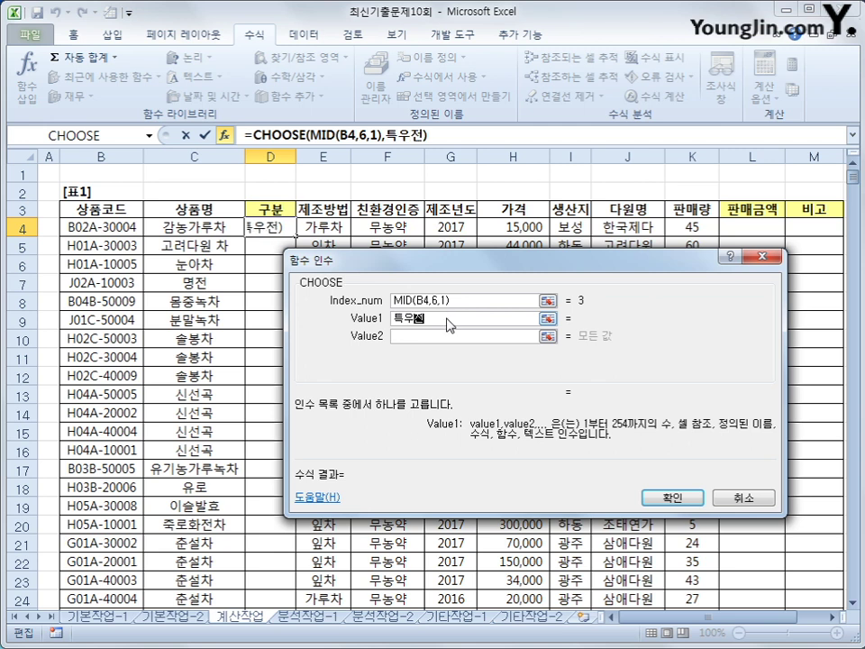
{"action": "key", "text": "Tab"}
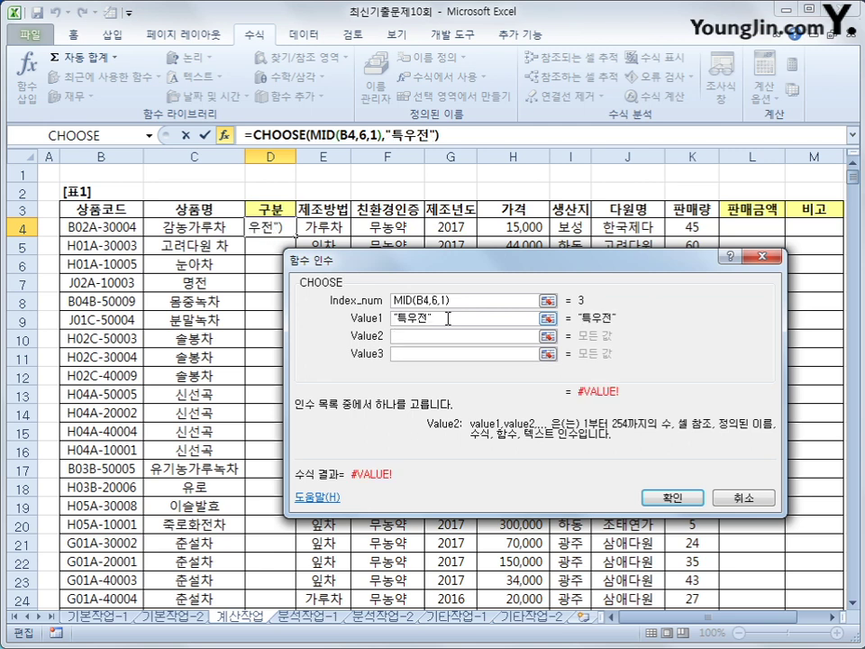
{"action": "type", "text": "우전"}
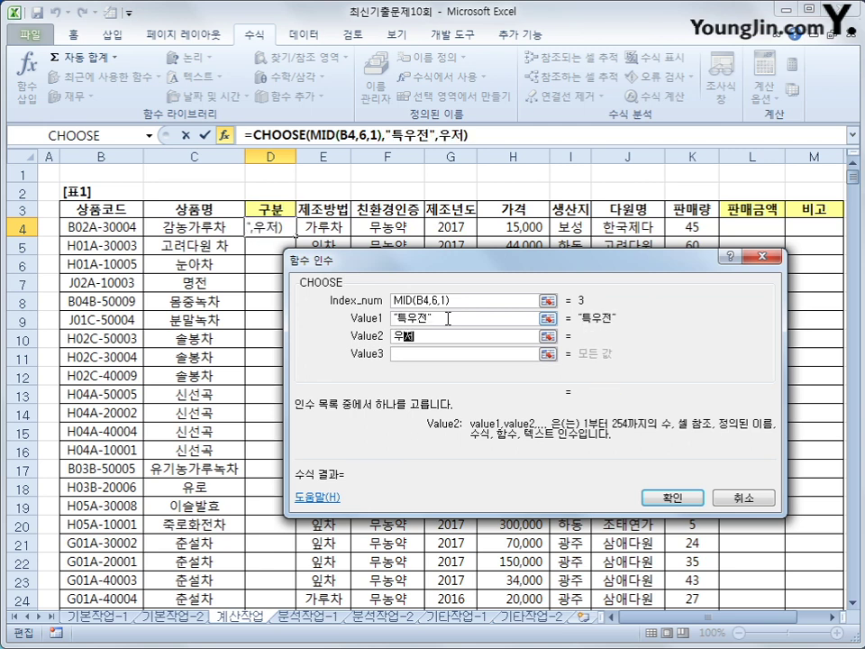
{"action": "key", "text": "Tab"}
{"action": "type", "text": "세작"}
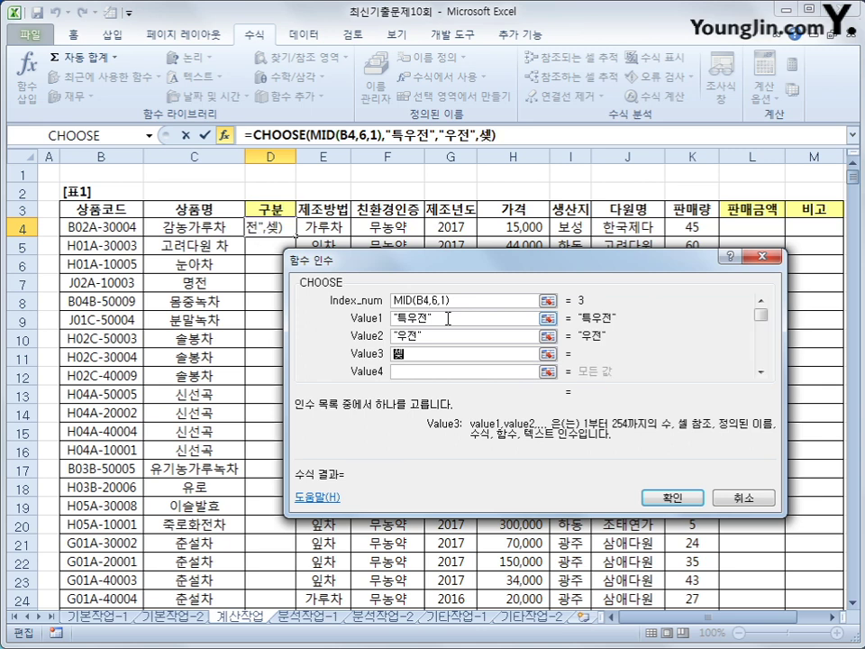
{"action": "key", "text": "Tab"}
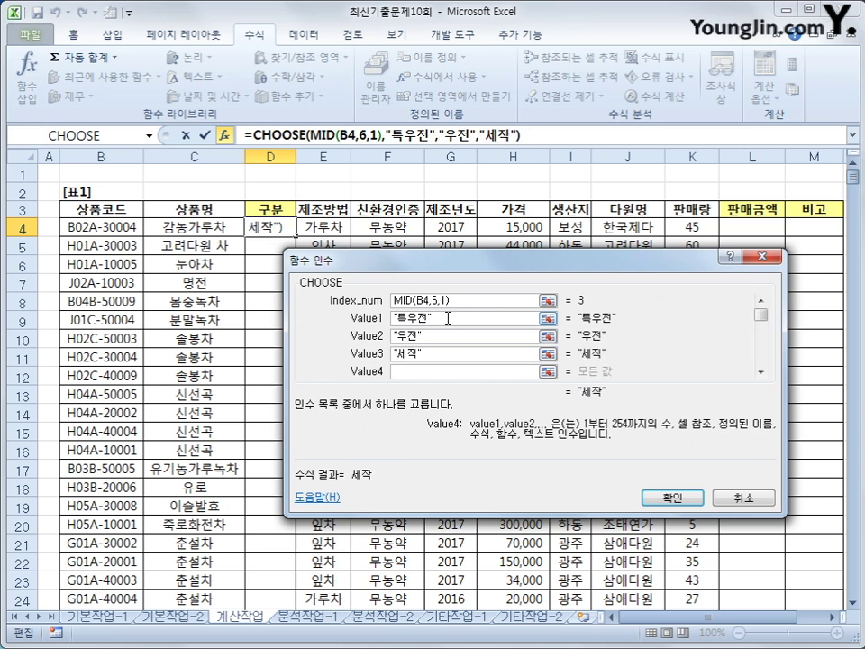
{"action": "type", "text": "중작"}
{"action": "key", "text": "Tab"}
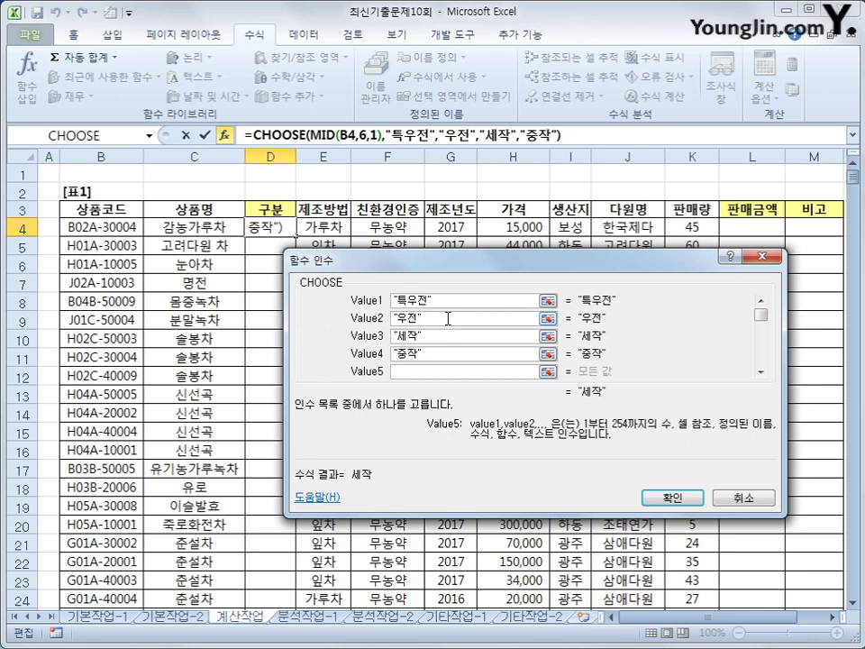
{"action": "type", "text": "대작"}
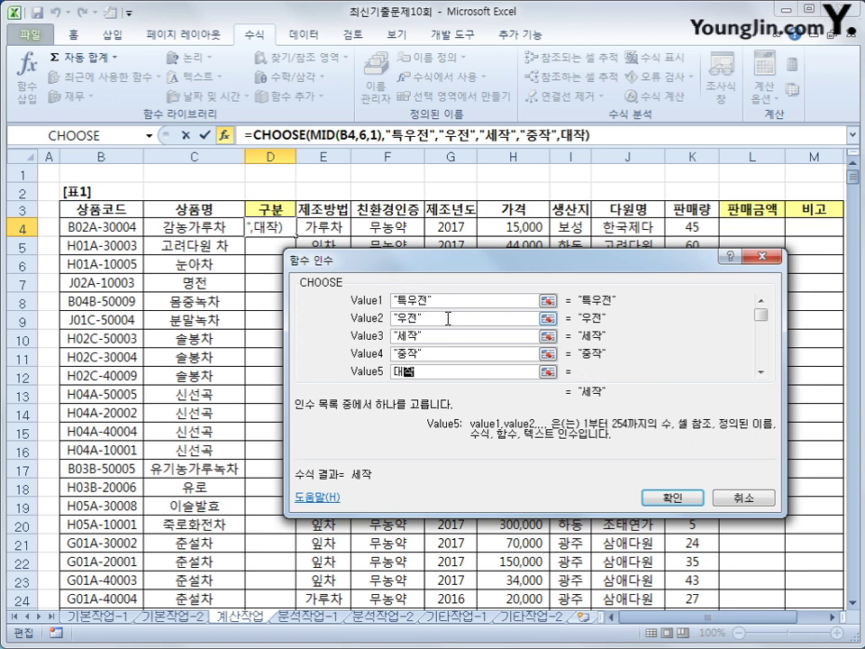
{"action": "left_click", "coordinate": [666, 497]}
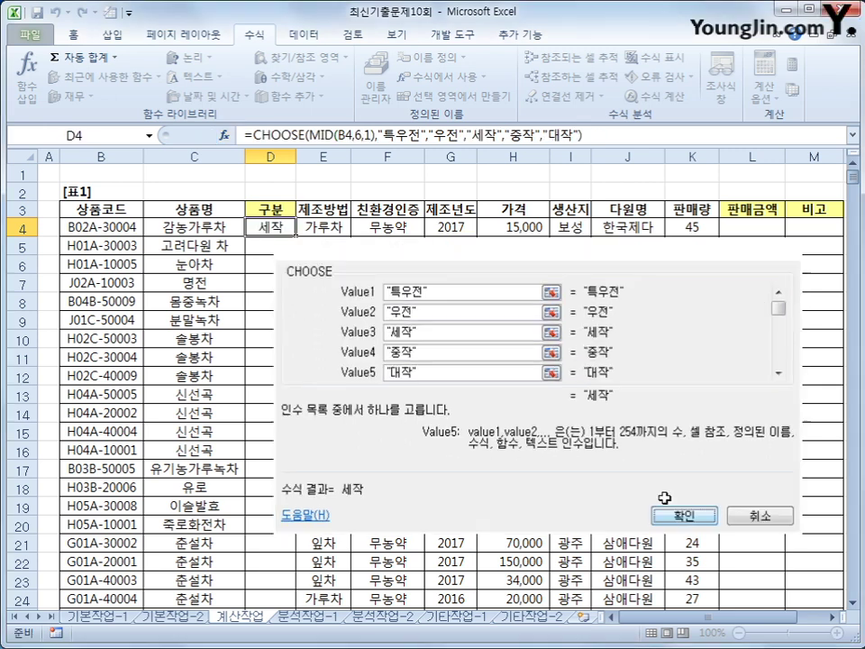
Step: Fill the CHOOSE formula from D4 down the 구분 column to D31 and check the filled rows
{"action": "double_click", "coordinate": [297, 233]}
{"action": "scroll", "coordinate": [233, 432], "scroll_direction": "down", "scroll_amount": 3}
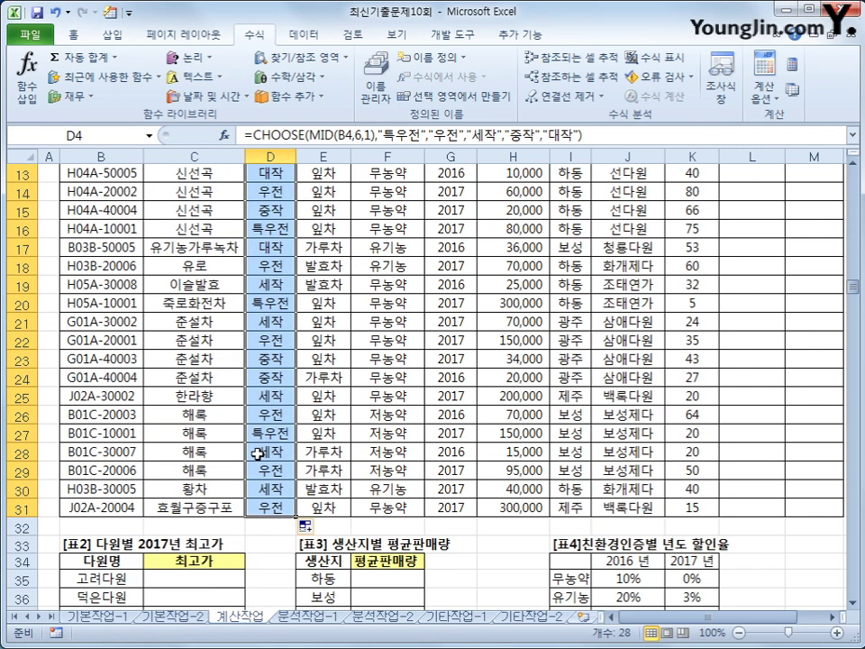
{"action": "scroll", "coordinate": [244, 455], "scroll_direction": "up", "scroll_amount": 4}
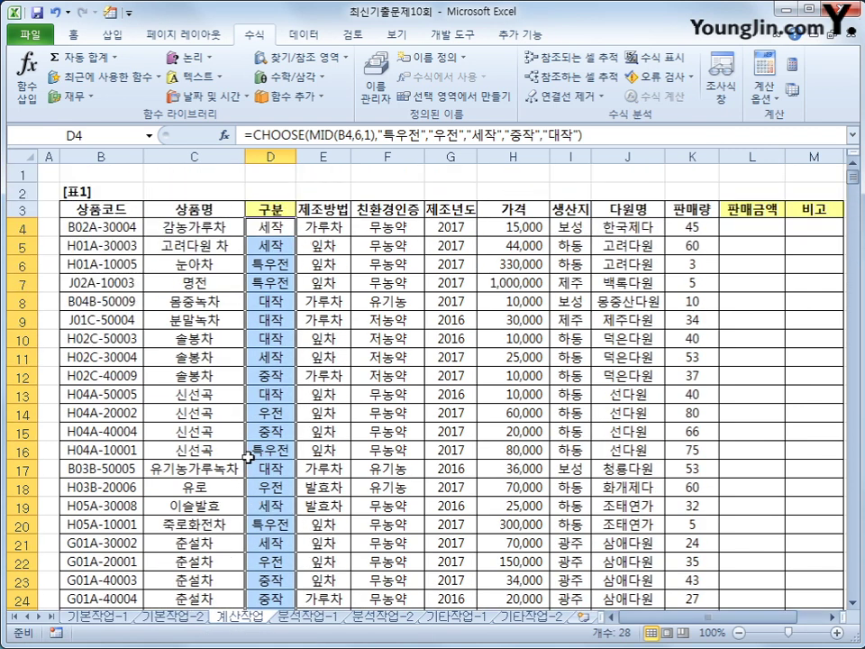
Step: Check the 가격 and 판매량 cells in row 4, and start a PRODUCT formula in the 판매금액 cell L4
{"action": "left_click", "coordinate": [735, 229]}
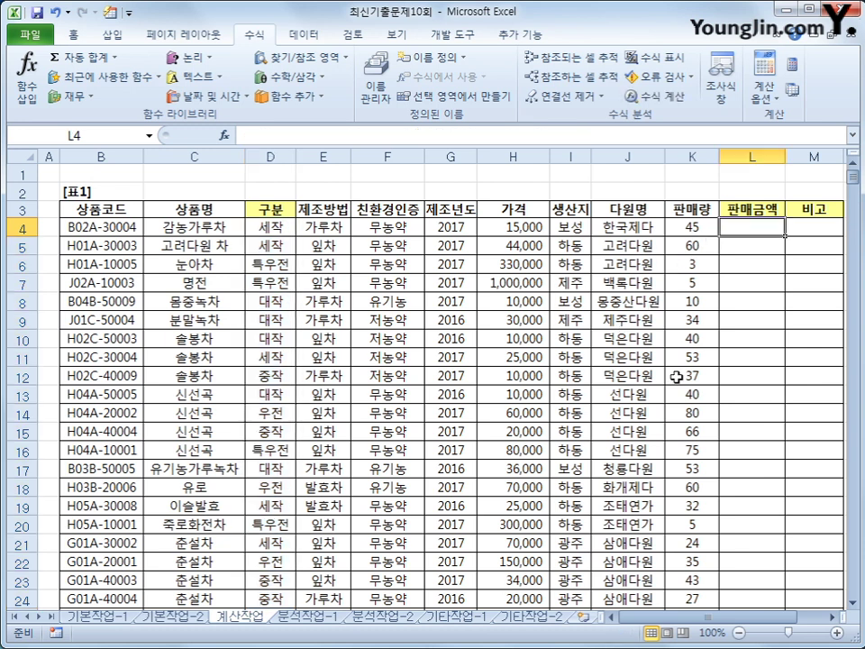
{"action": "left_click", "coordinate": [520, 225]}
{"action": "left_click", "coordinate": [687, 227]}
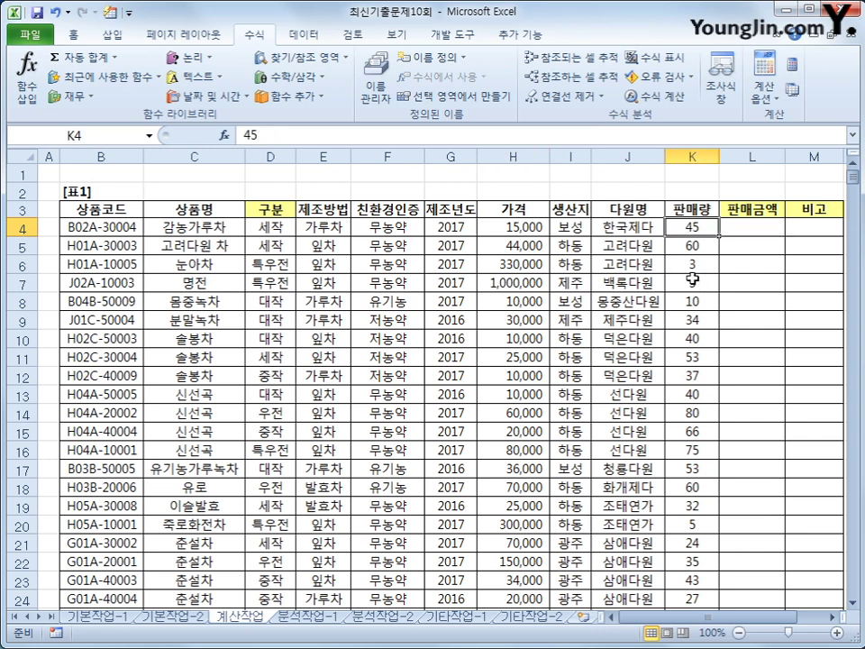
{"action": "left_click", "coordinate": [743, 228]}
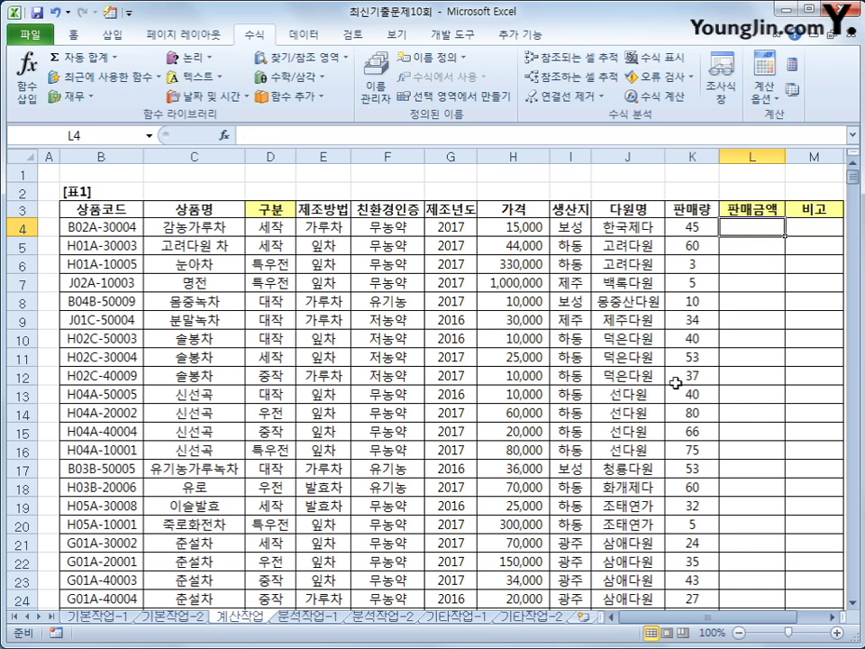
{"action": "type", "text": "="}
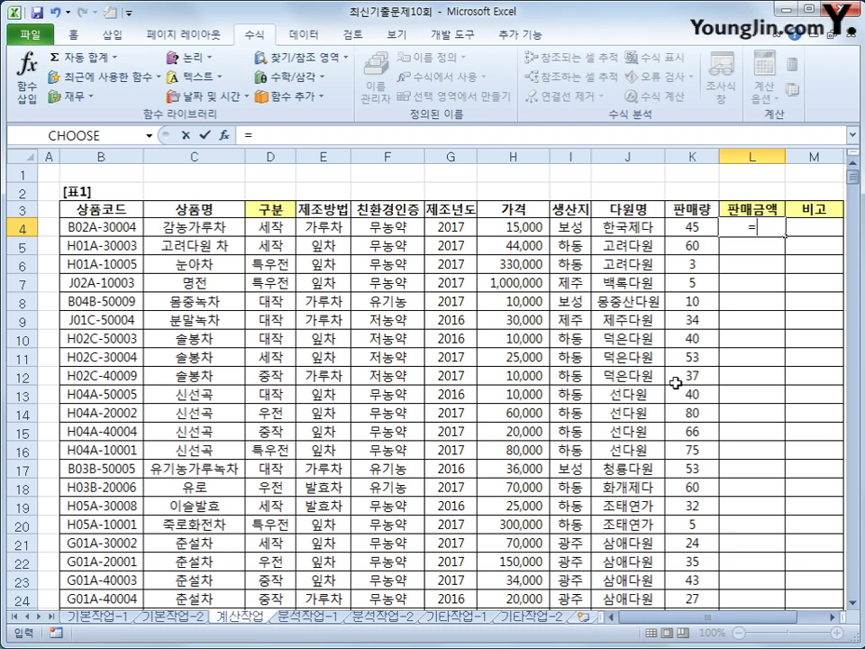
{"action": "type", "text": "p"}
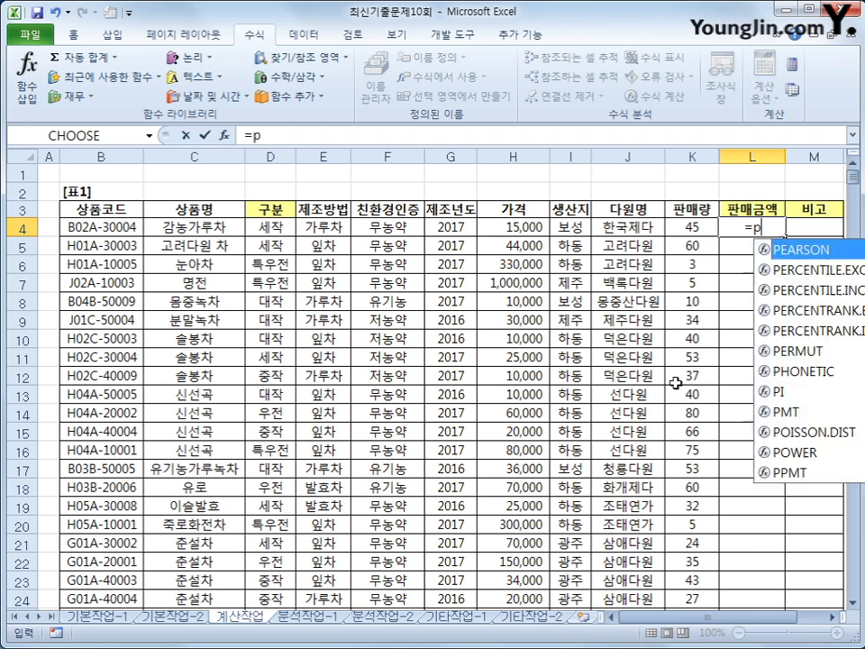
{"action": "type", "text": "r"}
{"action": "key", "text": "Down"}
{"action": "key", "text": "Down"}
{"action": "key", "text": "Down"}
{"action": "key", "text": "Down"}
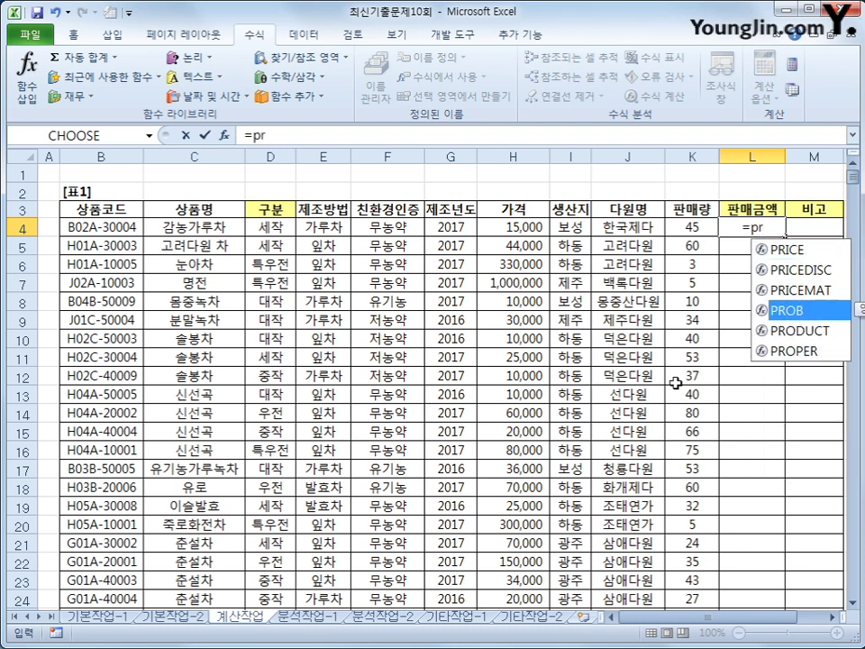
{"action": "key", "text": "Tab"}
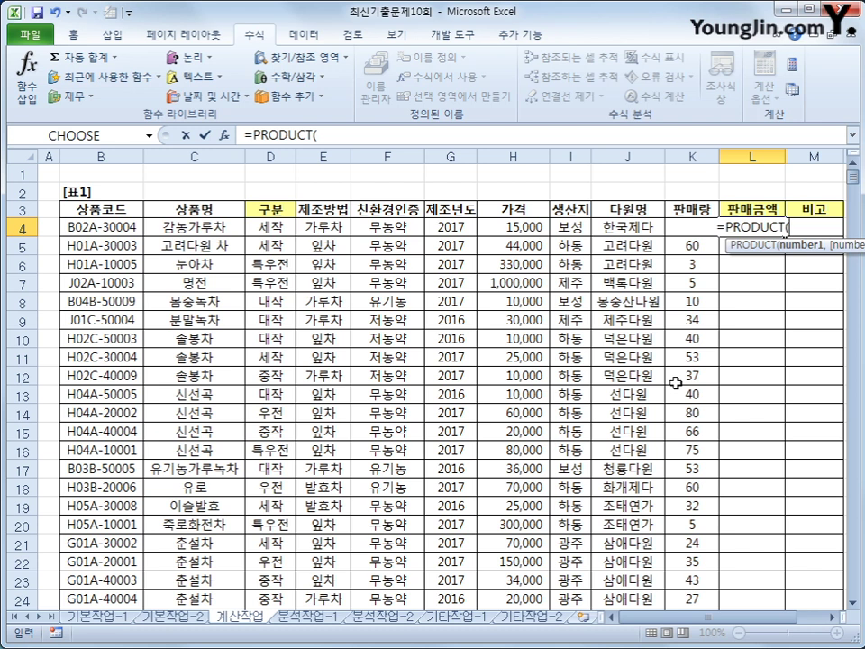
Step: Enter the 가격 cell H4 and the 판매량 cell K4 as the first two PRODUCT arguments
{"action": "key", "text": "Left"}
{"action": "key", "text": "Left"}
{"action": "key", "text": "Left"}
{"action": "key", "text": "Left"}
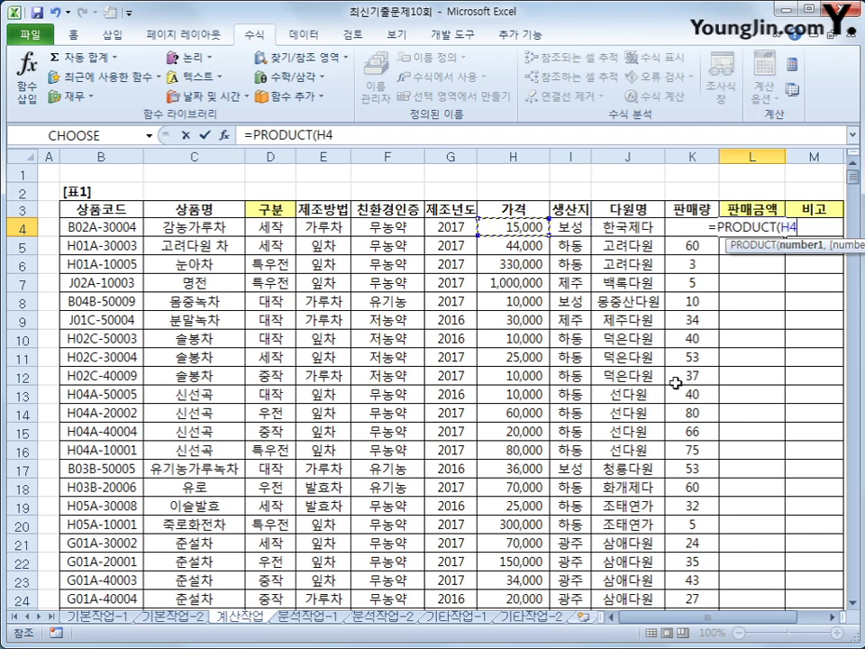
{"action": "type", "text": ","}
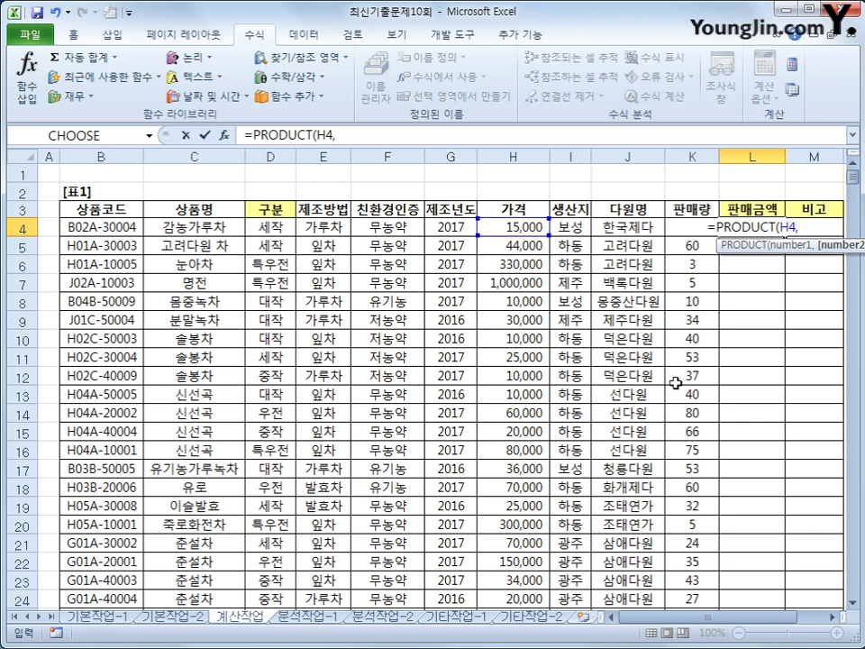
{"action": "key", "text": "Left"}
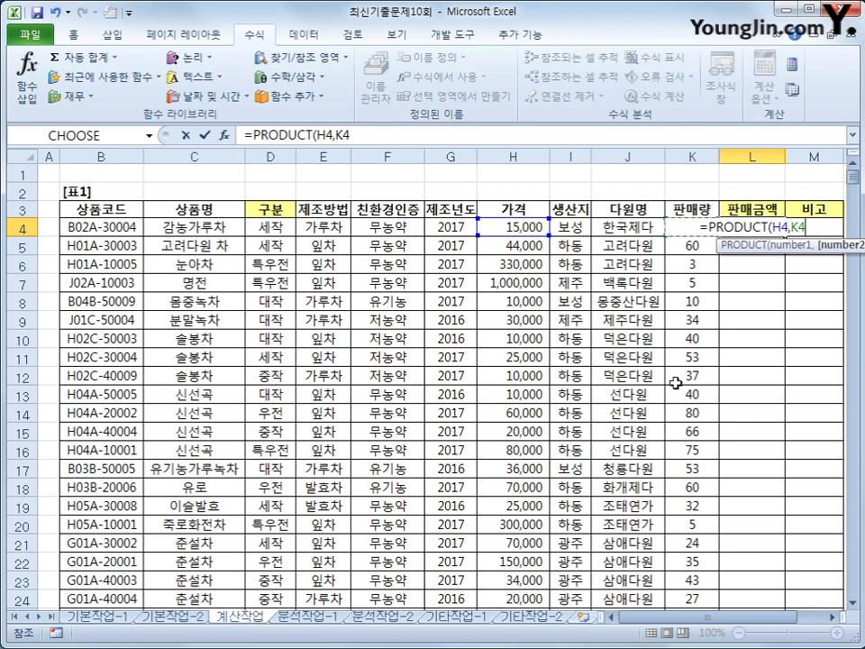
{"action": "type", "text": ","}
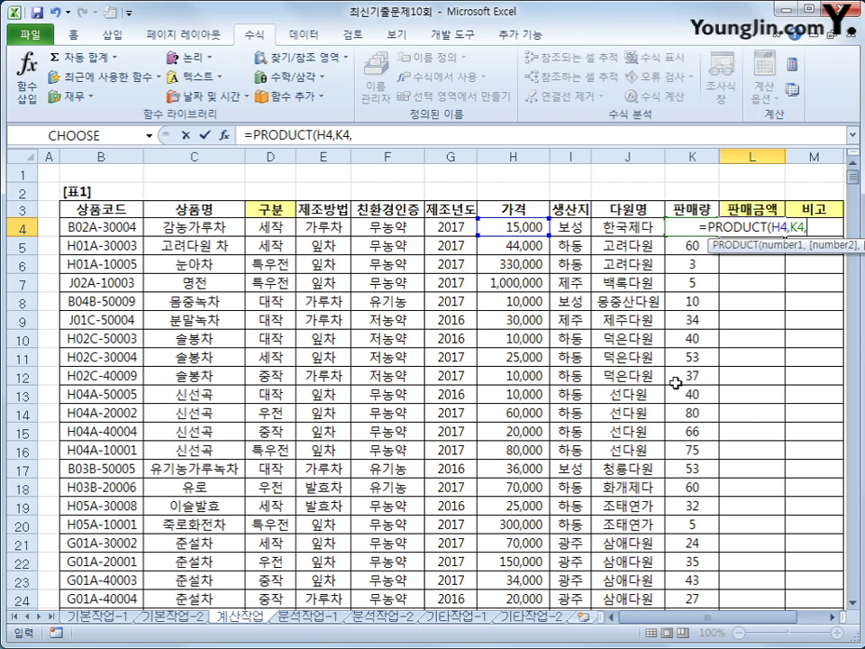
Step: Start the third PRODUCT argument as 1 minus a VLOOKUP, with the 친환경인증 cell F4 as its lookup value
{"action": "type", "text": "(1-"}
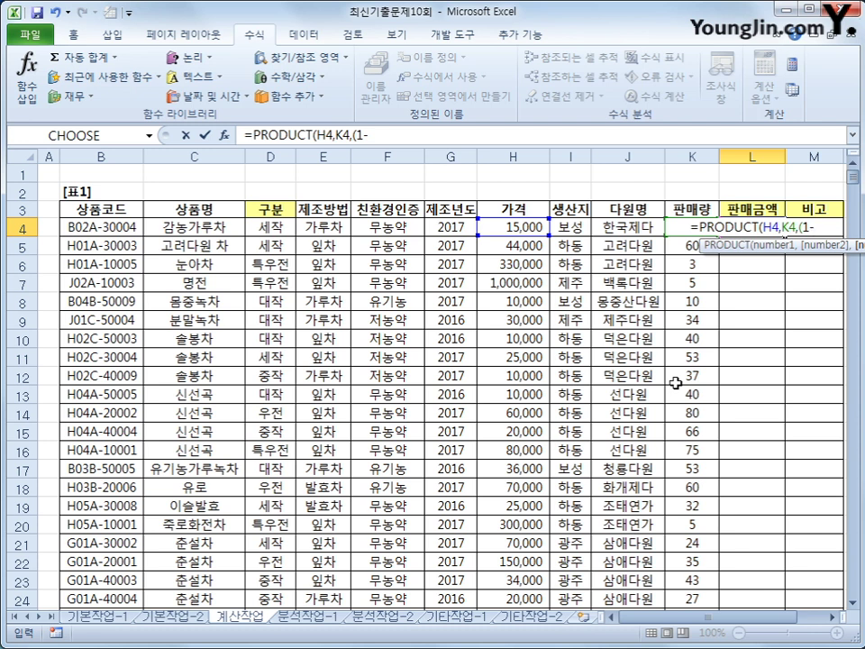
{"action": "type", "text": "vl"}
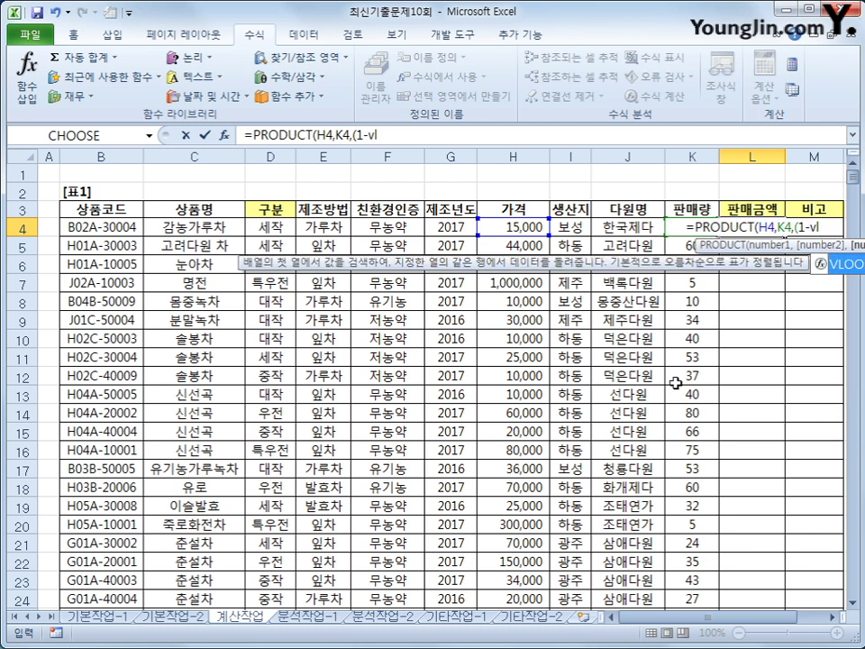
{"action": "key", "text": "Tab"}
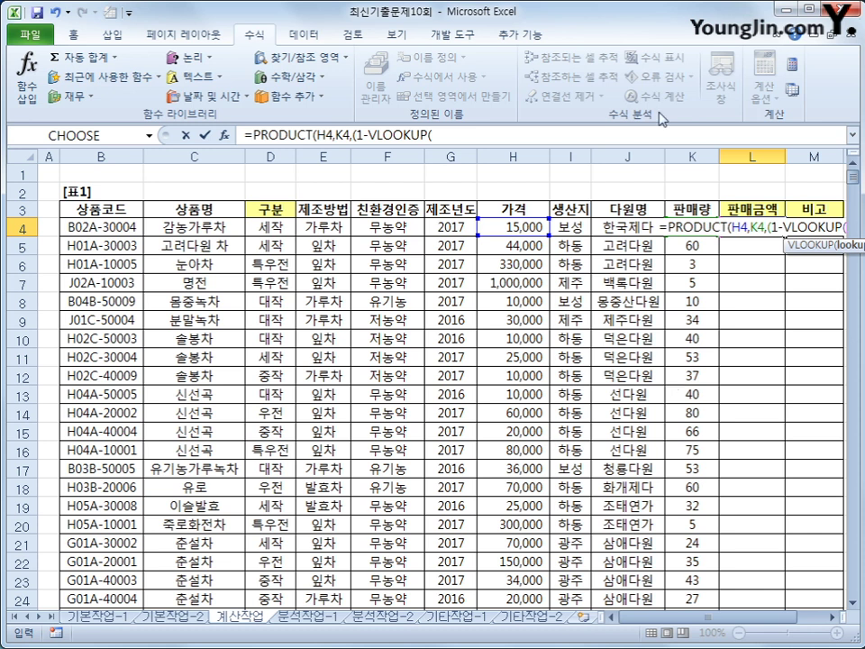
{"action": "scroll", "coordinate": [606, 435], "scroll_direction": "down", "scroll_amount": 5}
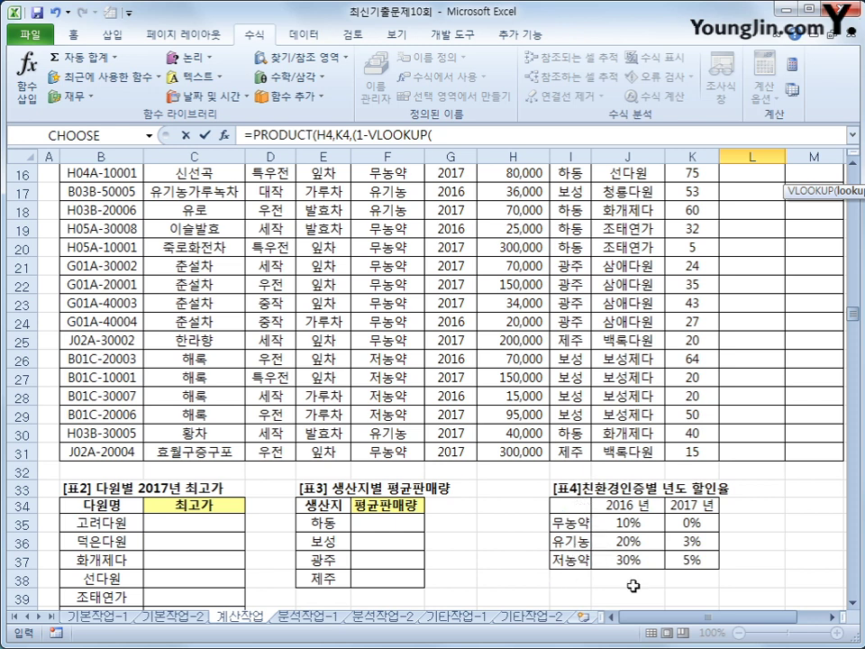
{"action": "scroll", "coordinate": [476, 440], "scroll_direction": "up", "scroll_amount": 5}
{"action": "left_click", "coordinate": [361, 229]}
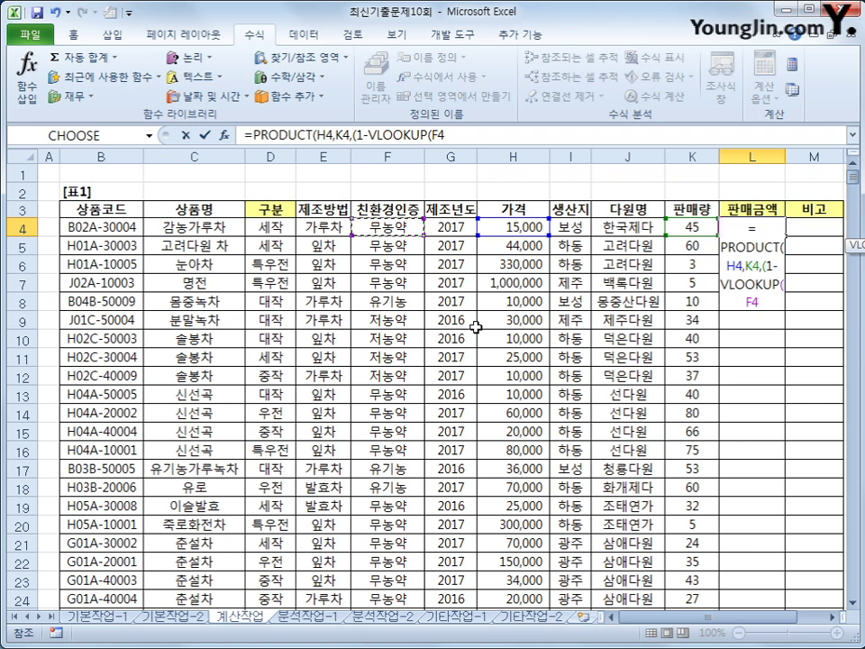
{"action": "type", "text": ","}
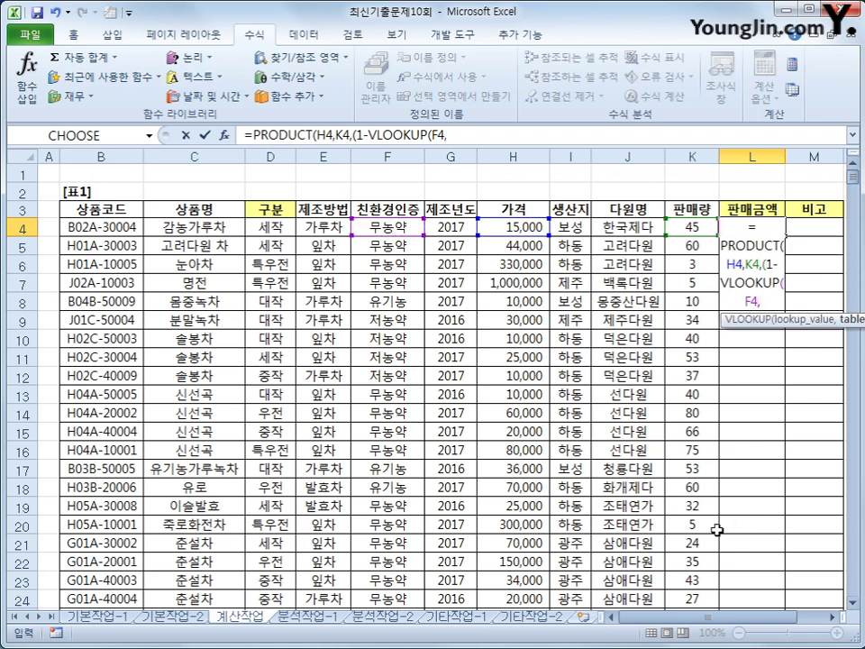
Step: Set the VLOOKUP table array to the [표4] discount rates as the absolute range $I$35:$K$37
{"action": "scroll", "coordinate": [718, 518], "scroll_direction": "down", "scroll_amount": 3}
{"action": "scroll", "coordinate": [718, 518], "scroll_direction": "down", "scroll_amount": 3}
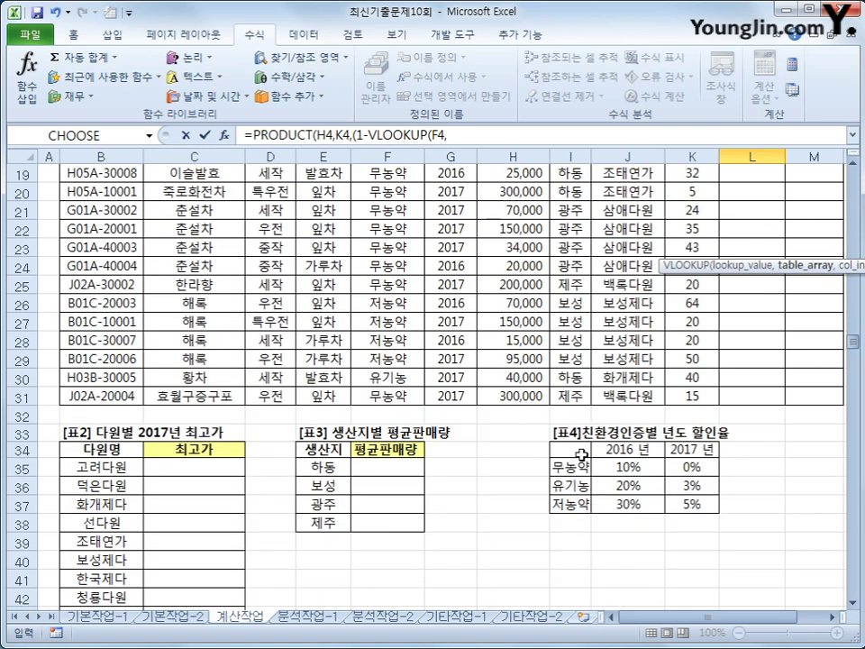
{"action": "left_click_drag", "start_coordinate": [578, 465], "coordinate": [697, 509]}
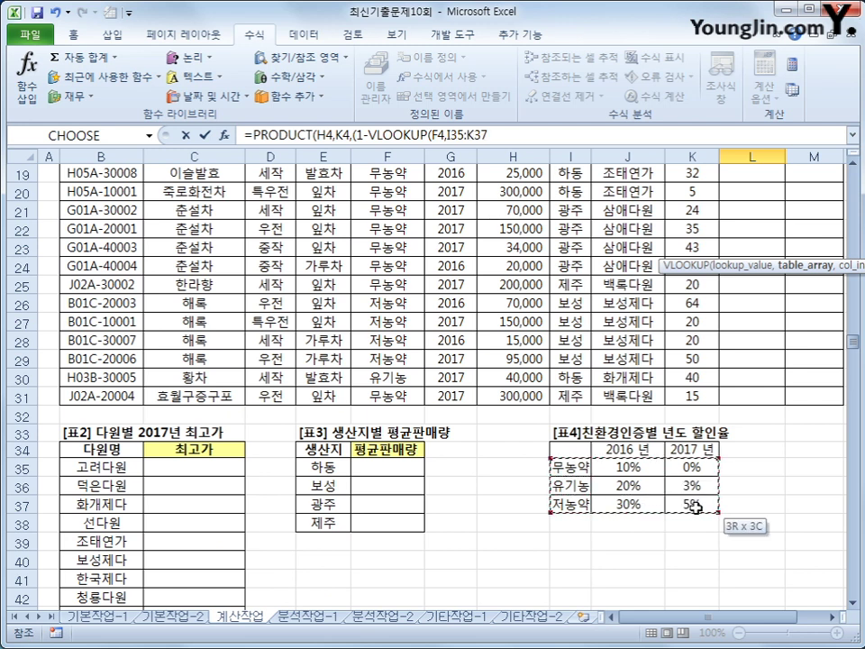
{"action": "left_click_drag", "start_coordinate": [697, 509], "coordinate": [696, 509]}
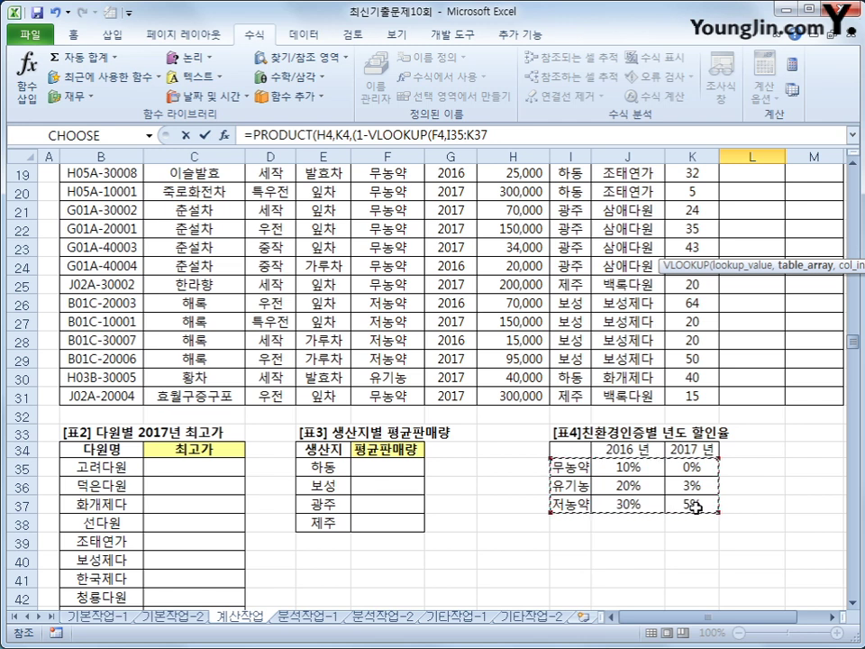
{"action": "key", "text": "F4"}
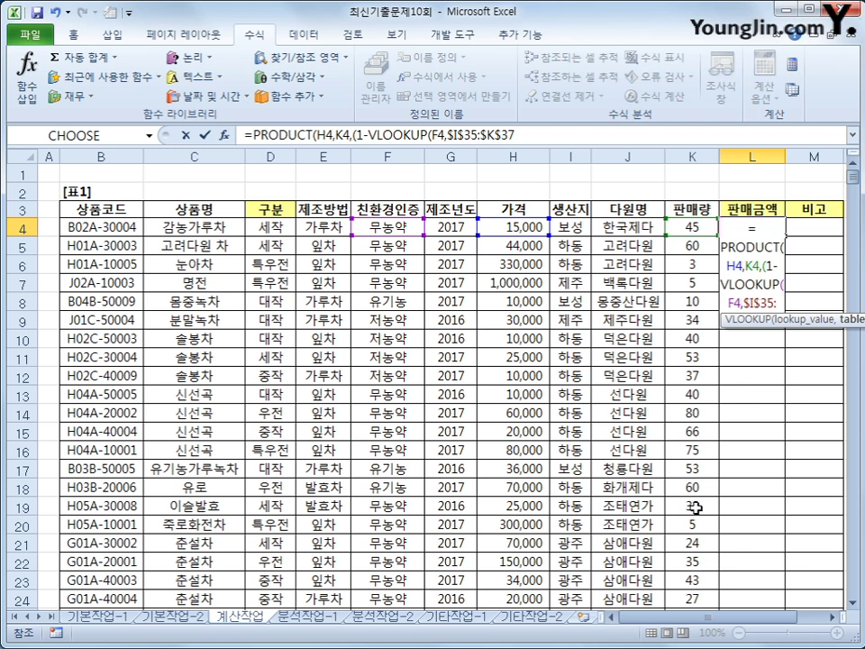
{"action": "type", "text": ","}
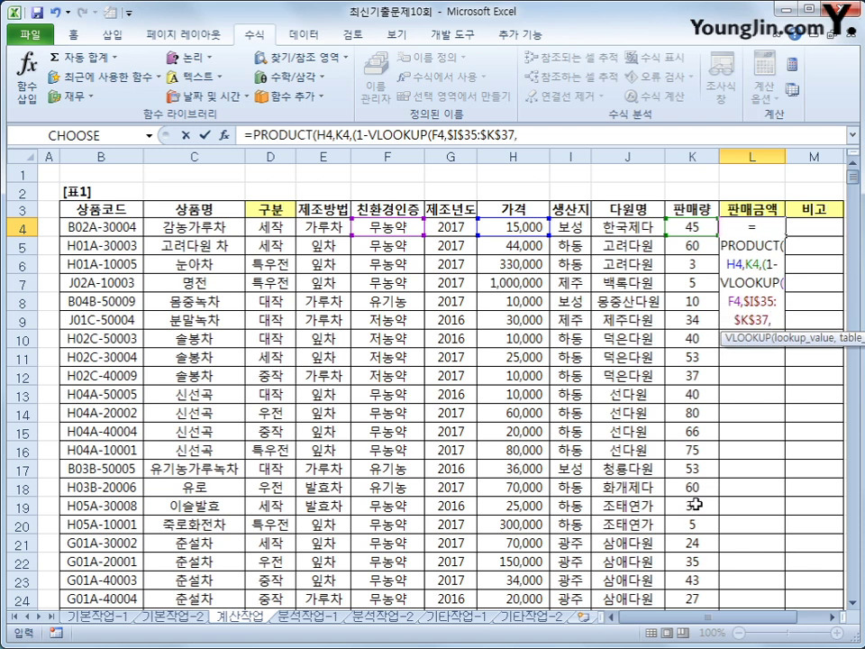
Step: Nest a MATCH function as the VLOOKUP column index, with the 제조년도 cell G4 as its lookup value
{"action": "scroll", "coordinate": [695, 505], "scroll_direction": "down", "scroll_amount": 5}
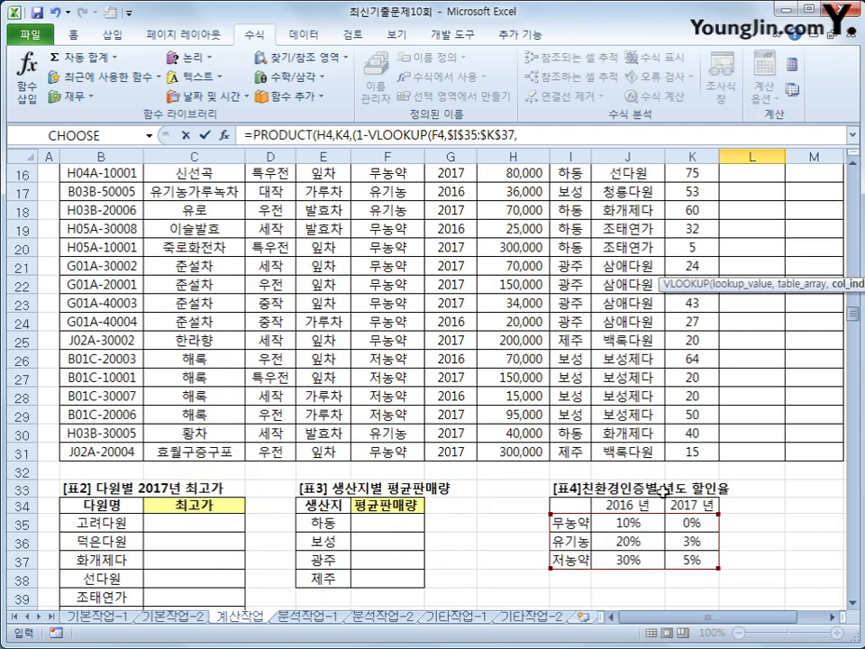
{"action": "scroll", "coordinate": [674, 572], "scroll_direction": "up", "scroll_amount": 5}
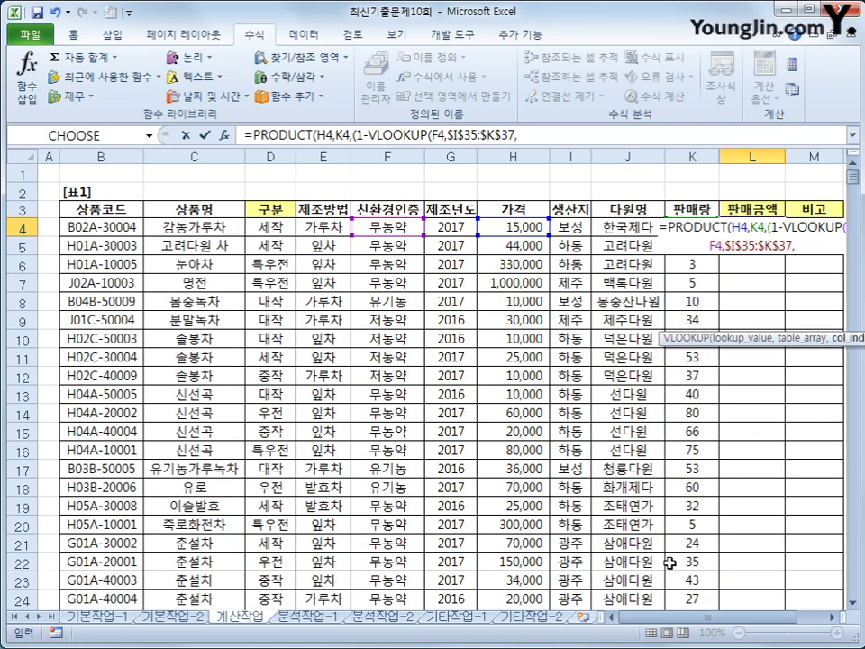
{"action": "type", "text": "match"}
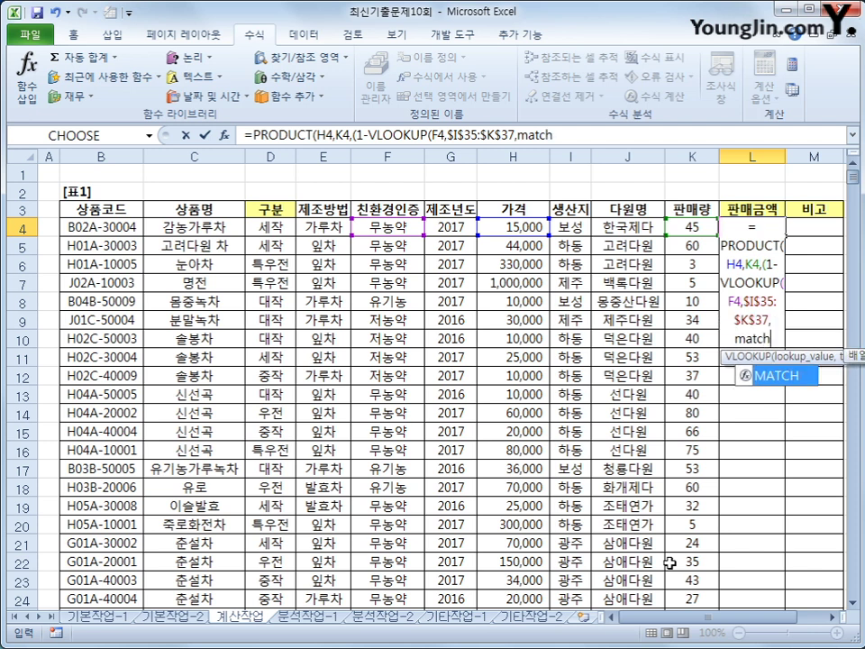
{"action": "key", "text": "Tab"}
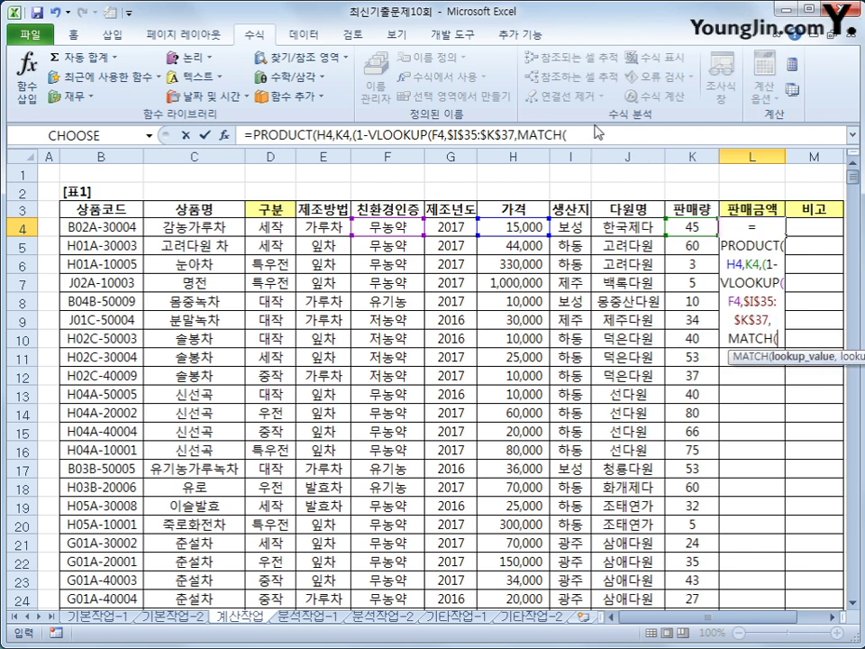
{"action": "left_click", "coordinate": [590, 130]}
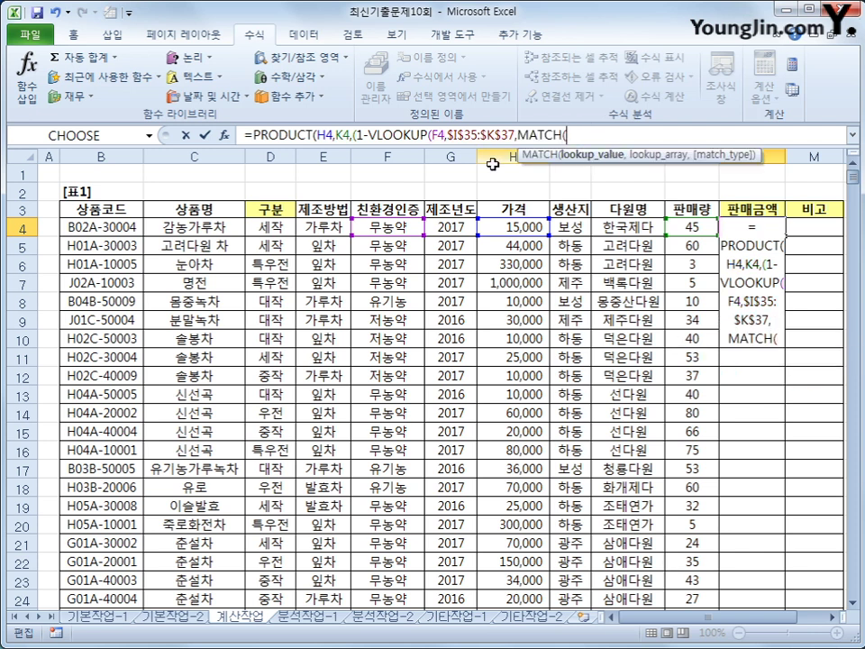
{"action": "left_click", "coordinate": [446, 228]}
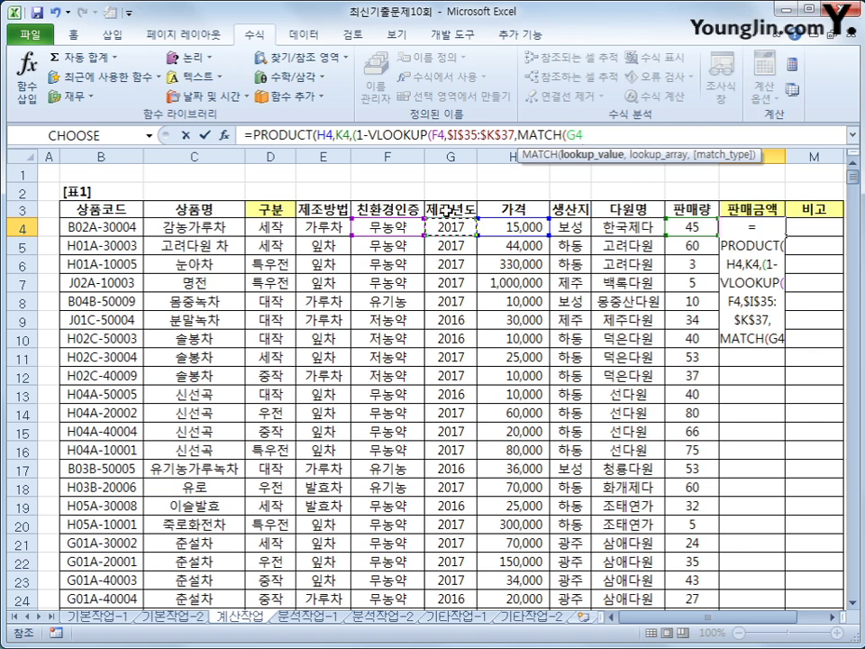
{"action": "type", "text": ","}
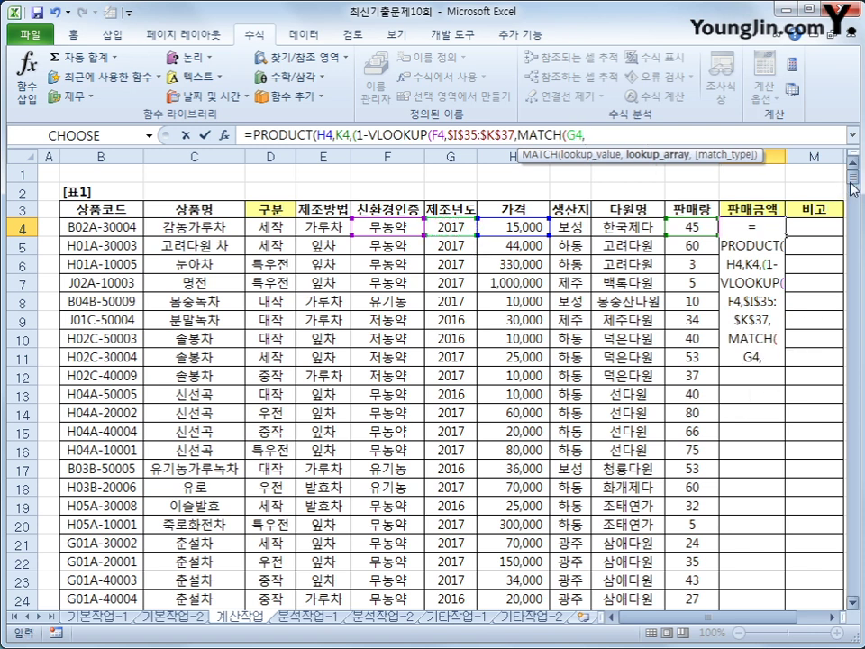
Step: Try the [표4] header ranges J34:K34 and I34:K34 as the MATCH lookup array, and remove the range from the formula
{"action": "scroll", "coordinate": [856, 609], "scroll_direction": "down", "scroll_amount": 1}
{"action": "scroll", "coordinate": [856, 609], "scroll_direction": "down", "scroll_amount": 4}
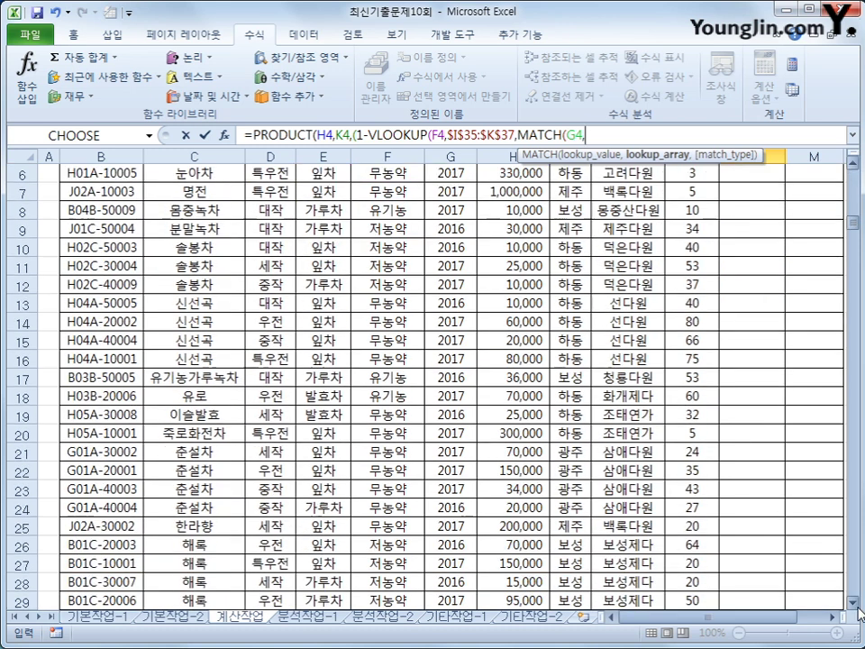
{"action": "left_click", "coordinate": [636, 541]}
{"action": "left_click_drag", "start_coordinate": [636, 542], "coordinate": [703, 546]}
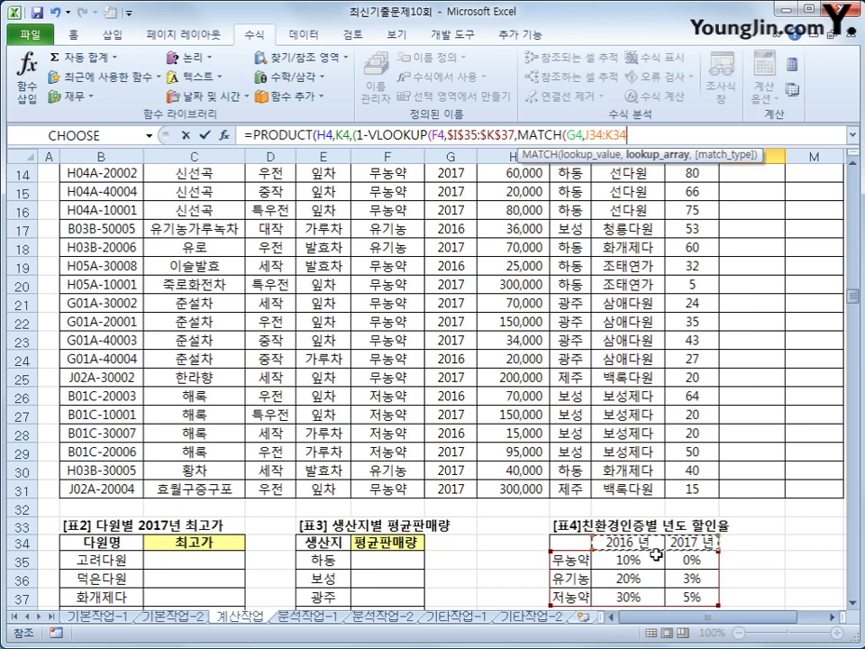
{"action": "left_click_drag", "start_coordinate": [574, 538], "coordinate": [685, 543]}
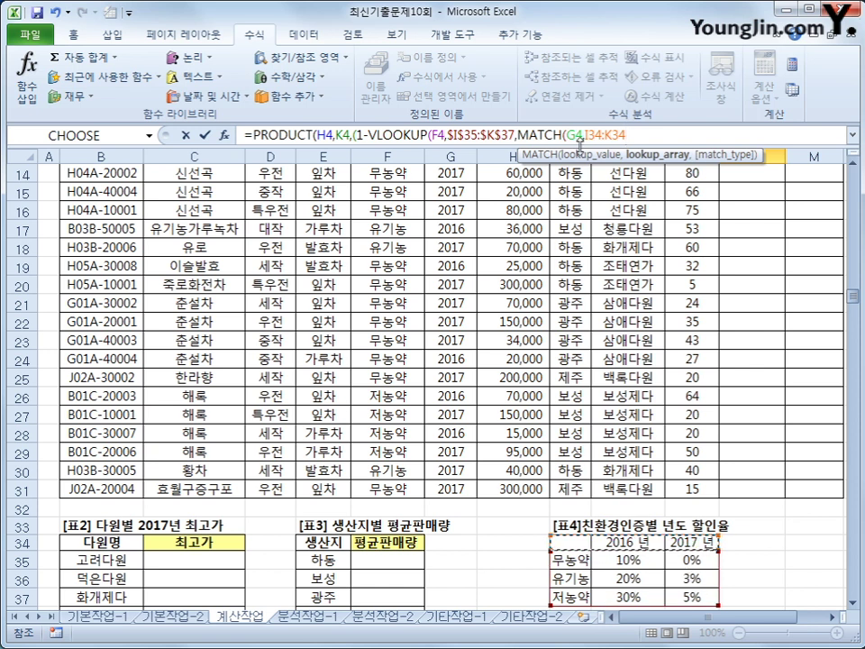
{"action": "left_click_drag", "start_coordinate": [588, 134], "coordinate": [626, 134]}
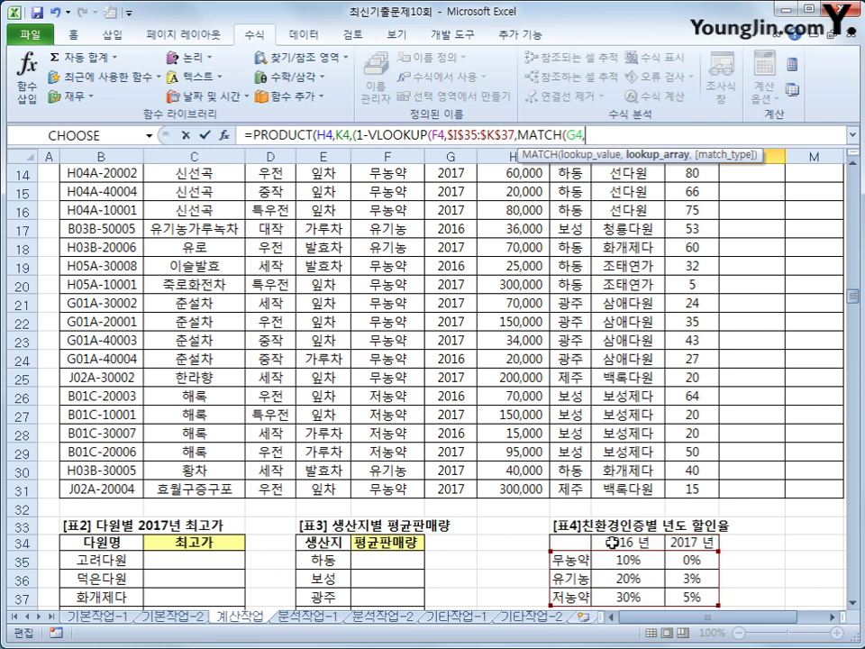
Step: Set the MATCH lookup array to the [표4] year headings as the absolute range $J$34:$K$34
{"action": "left_click", "coordinate": [641, 542]}
{"action": "left_click_drag", "start_coordinate": [641, 541], "coordinate": [684, 541]}
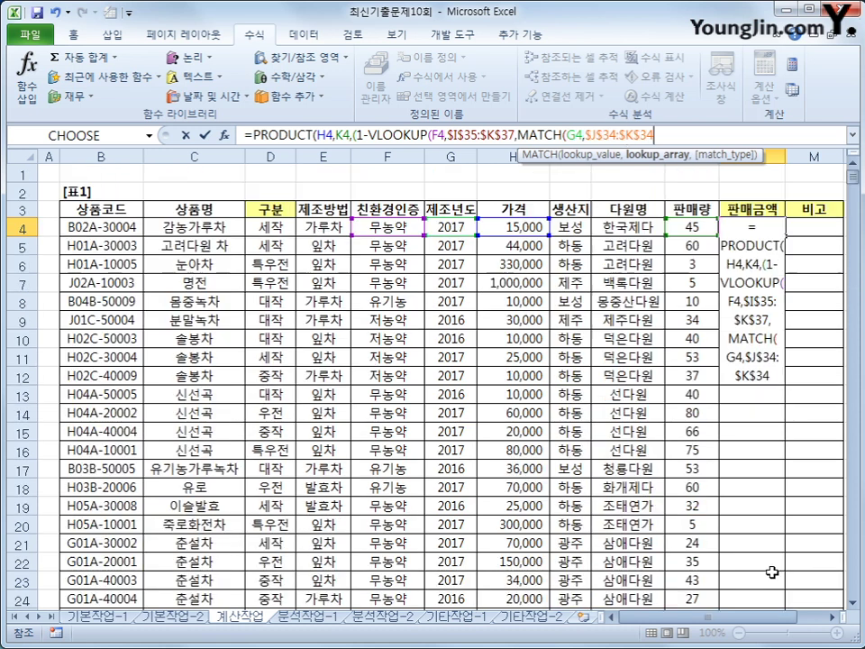
{"action": "key", "text": "F4"}
{"action": "type", "text": ","}
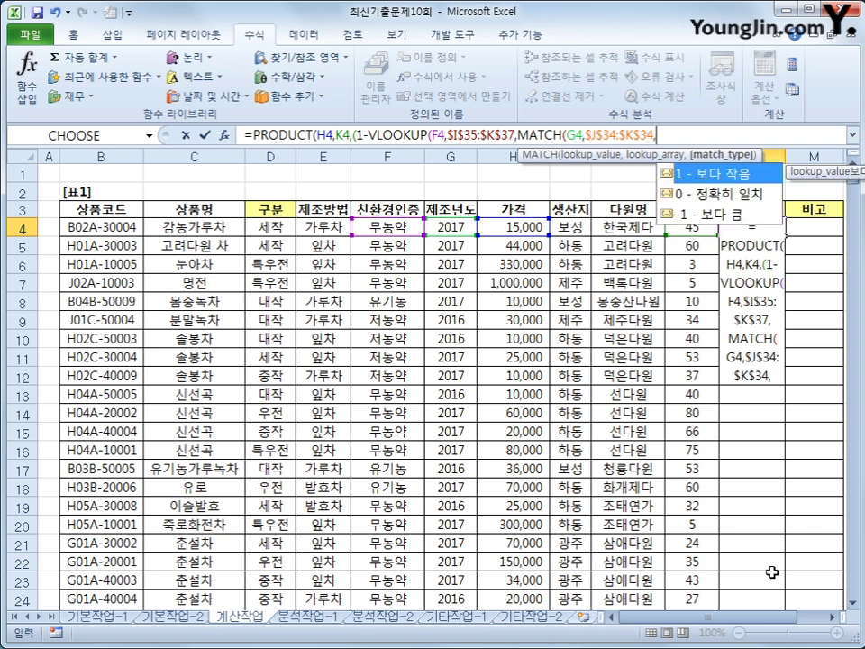
Step: Complete MATCH with exact match type 0, add 1 to its result, and close and confirm the formula in L4
{"action": "type", "text": "0)"}
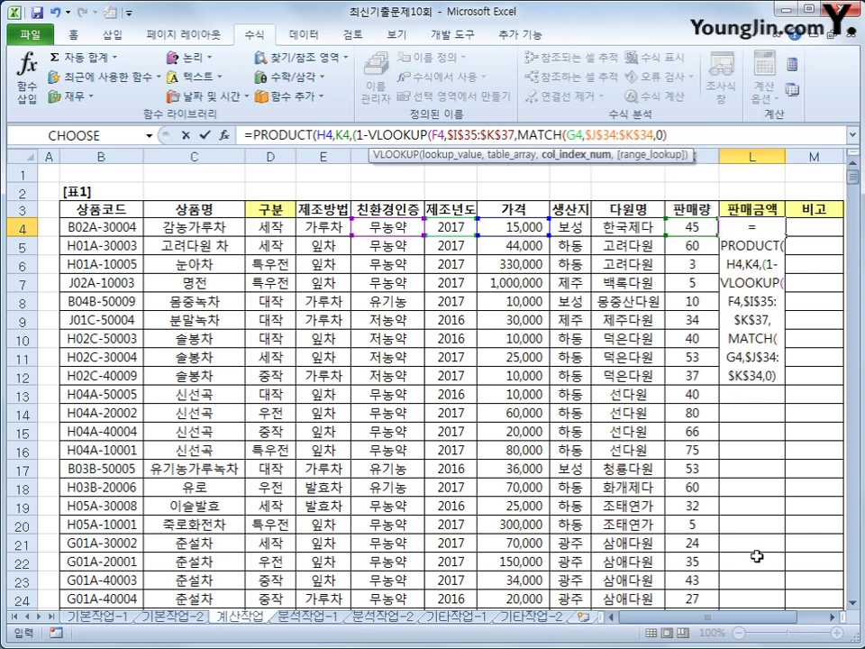
{"action": "type", "text": "+1"}
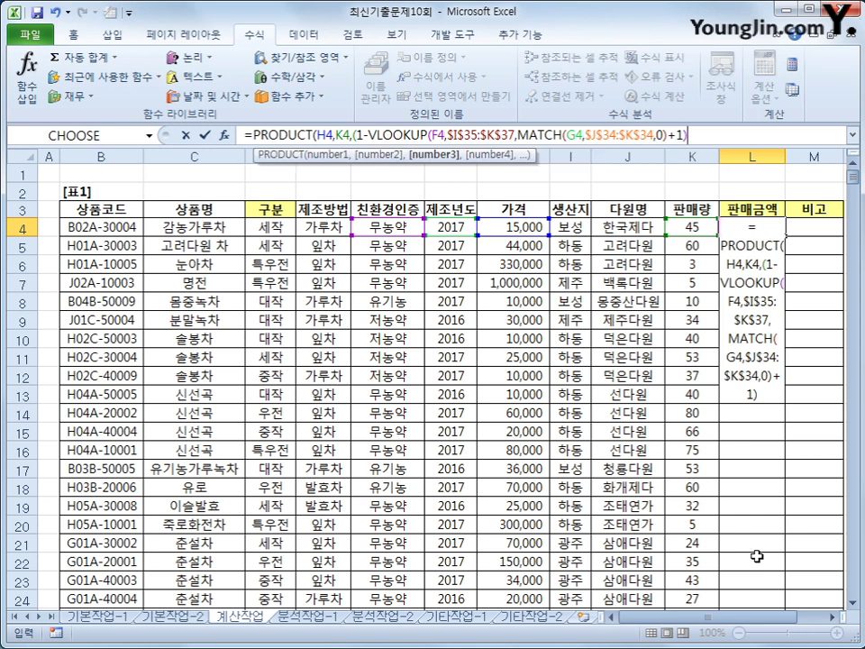
{"action": "type", "text": "))"}
{"action": "key", "text": "Return"}
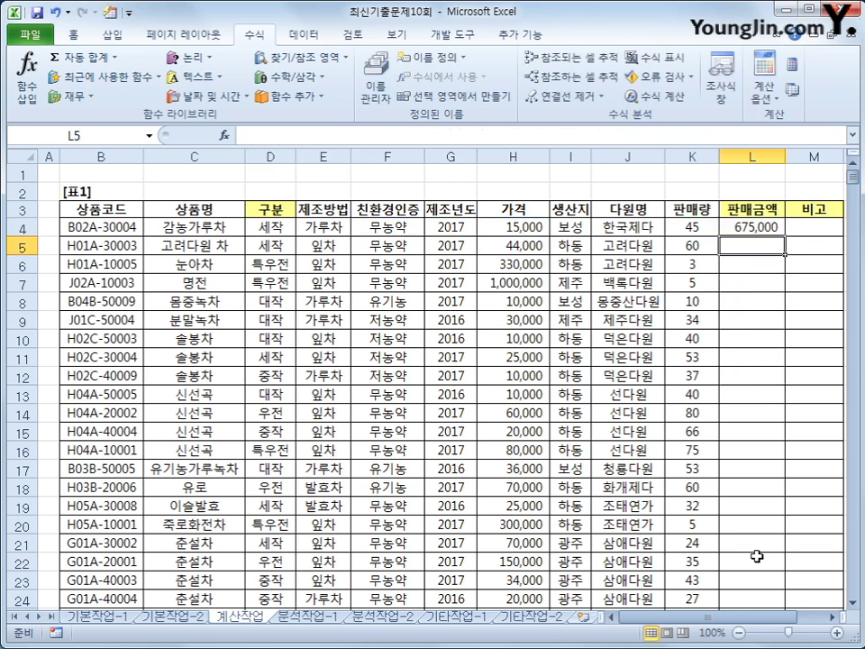
Step: Fill the 판매금액 formula from L4 down to L31 and autofit the width of column L
{"action": "left_click", "coordinate": [778, 227]}
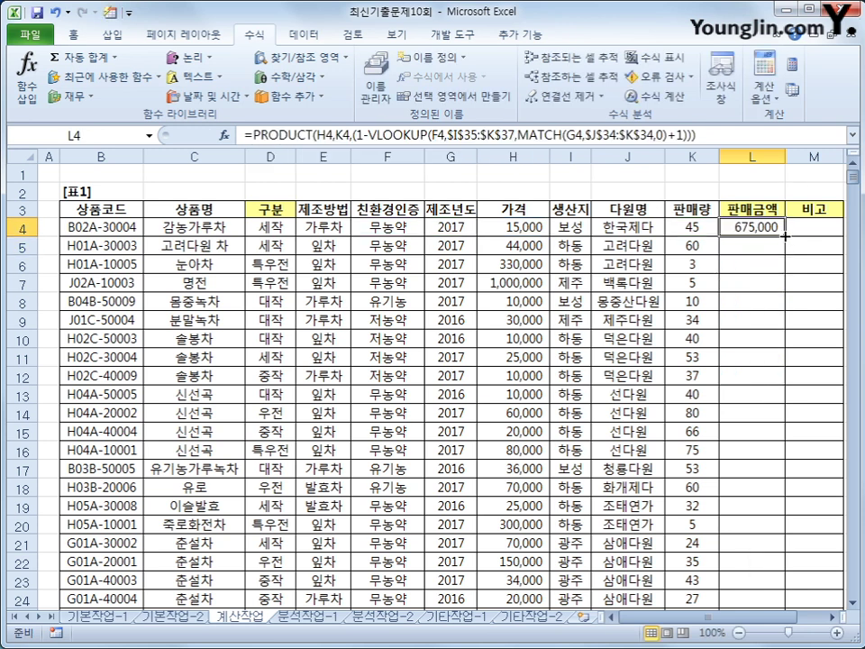
{"action": "double_click", "coordinate": [785, 236]}
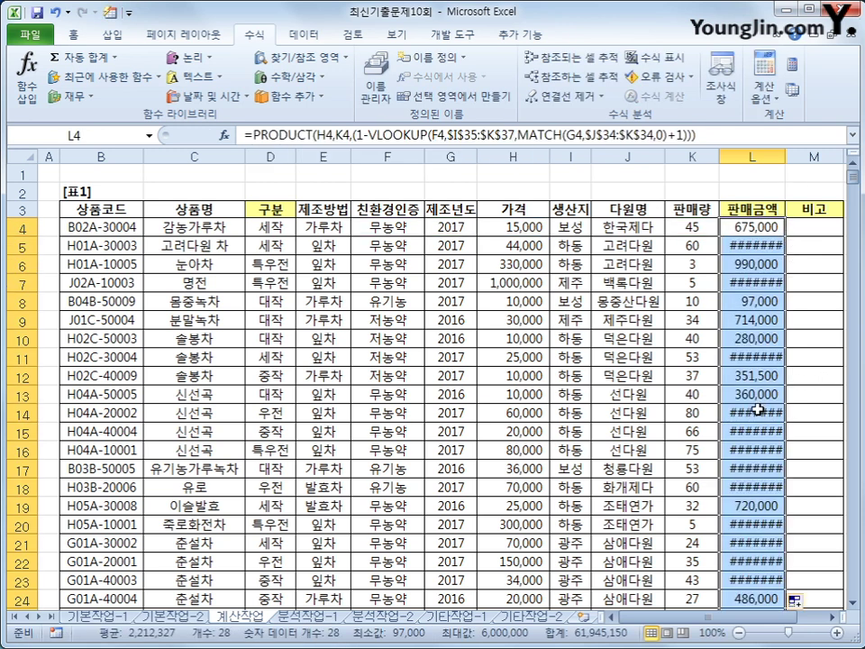
{"action": "scroll", "coordinate": [761, 411], "scroll_direction": "down", "scroll_amount": 2}
{"action": "scroll", "coordinate": [761, 412], "scroll_direction": "up", "scroll_amount": 2}
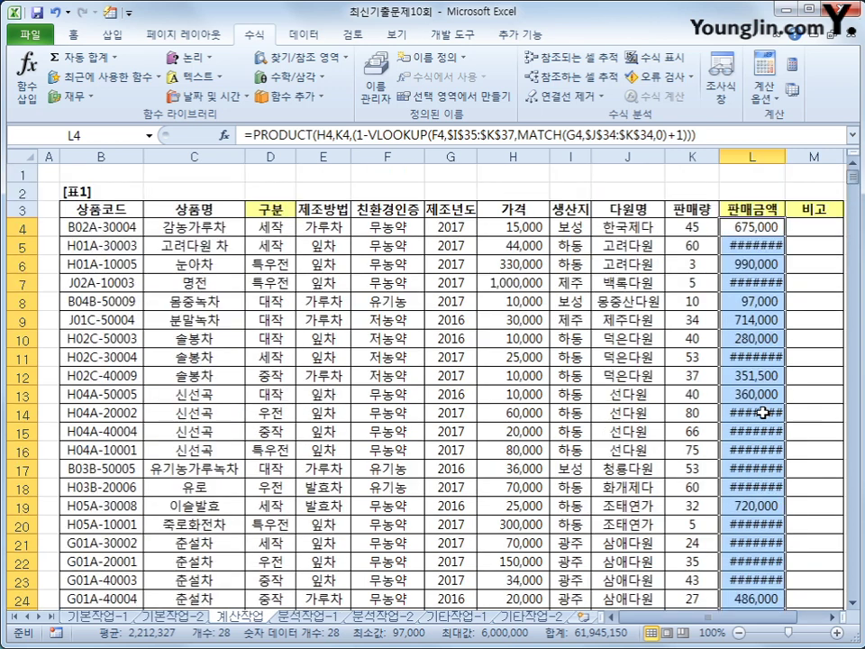
{"action": "double_click", "coordinate": [782, 156]}
{"action": "scroll", "coordinate": [773, 361], "scroll_direction": "down", "scroll_amount": 2}
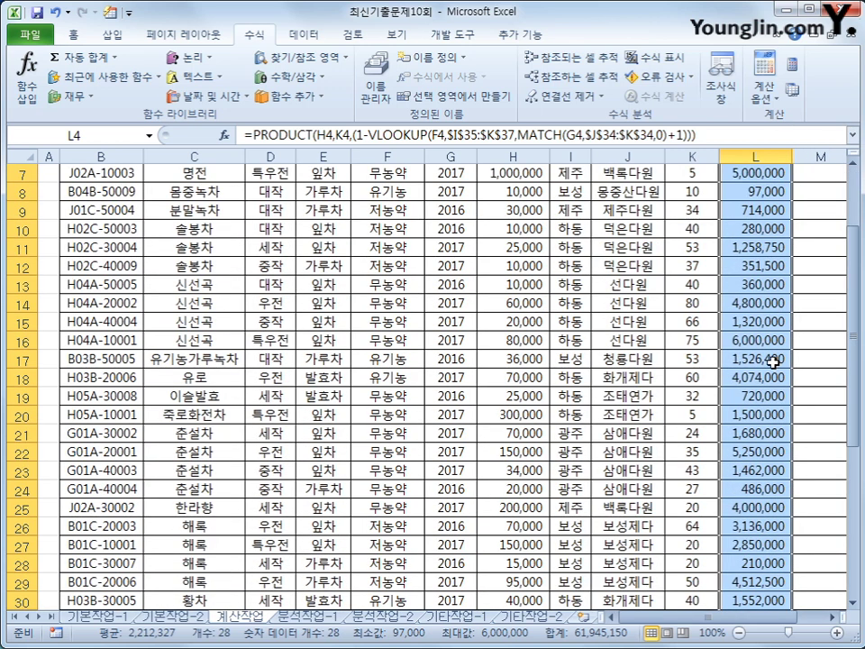
{"action": "scroll", "coordinate": [773, 361], "scroll_direction": "up", "scroll_amount": 2}
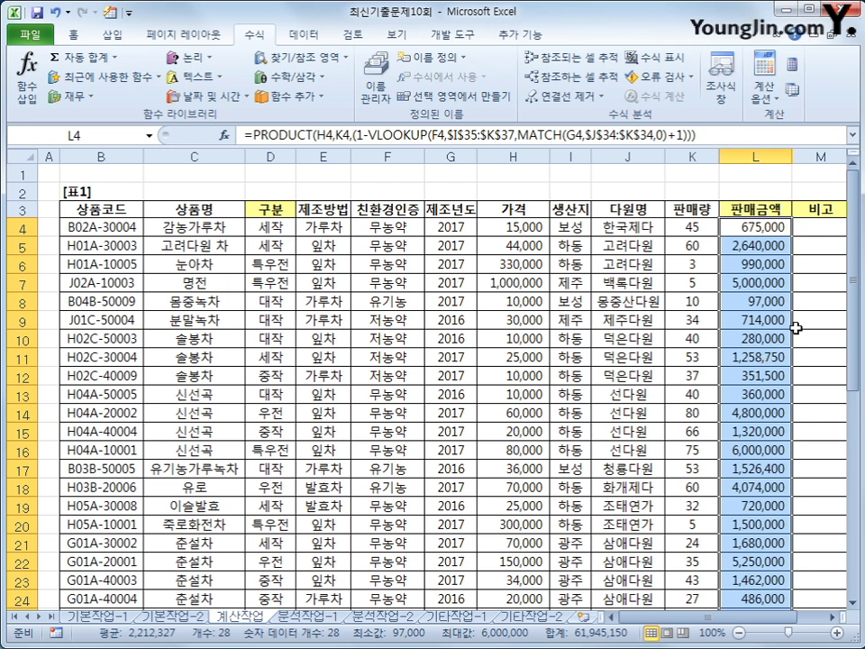
Step: Select the 비고 cell M4, open the Visual Basic editor and insert a new module into the workbook's project
{"action": "left_click", "coordinate": [817, 231]}
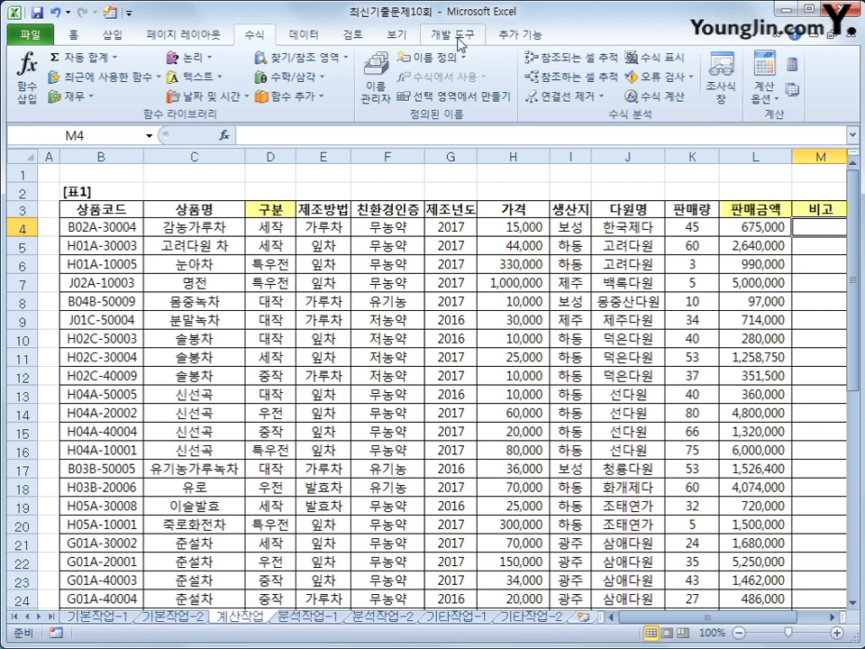
{"action": "scroll", "coordinate": [346, 33], "scroll_direction": "down", "scroll_amount": 4}
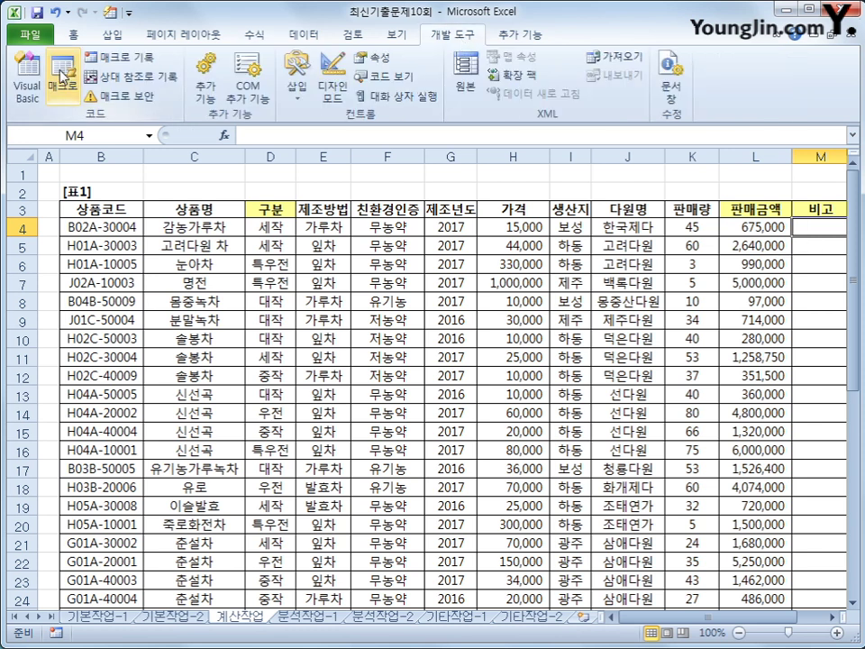
{"action": "left_click", "coordinate": [28, 87]}
{"action": "left_click_drag", "start_coordinate": [475, 78], "coordinate": [319, 53]}
{"action": "left_click", "coordinate": [195, 77]}
{"action": "left_click", "coordinate": [204, 136]}
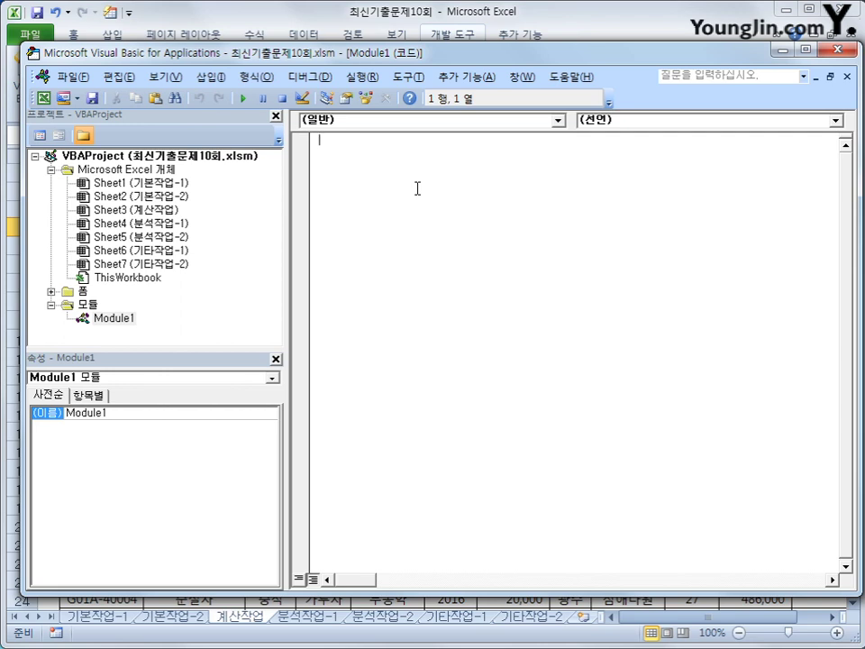
Step: Declare the public function fn비고 with the arguments 친환경인증, 제조년도 and 판매량 in Module1
{"action": "type", "text": "public function f"}
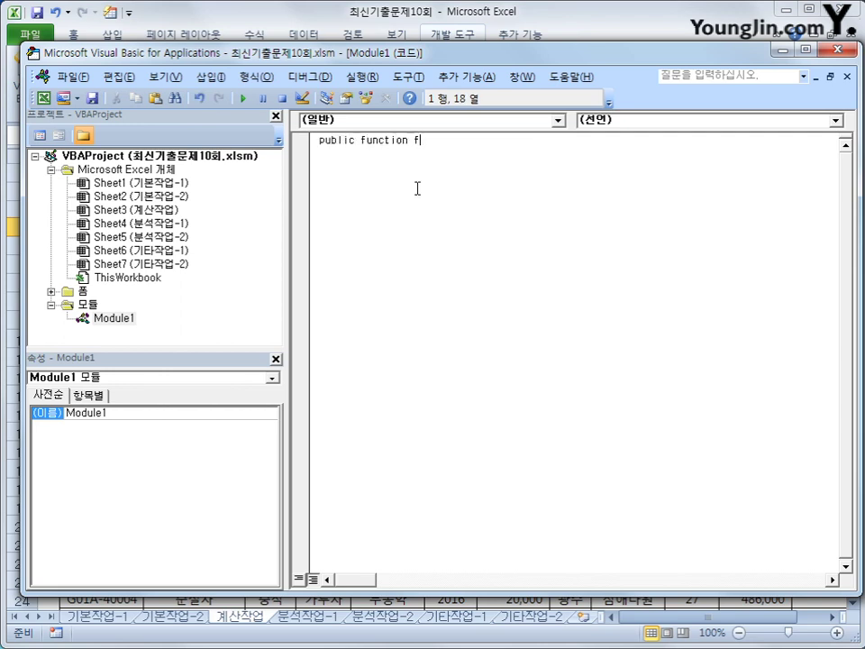
{"action": "type", "text": "n비고(친환경인증, "}
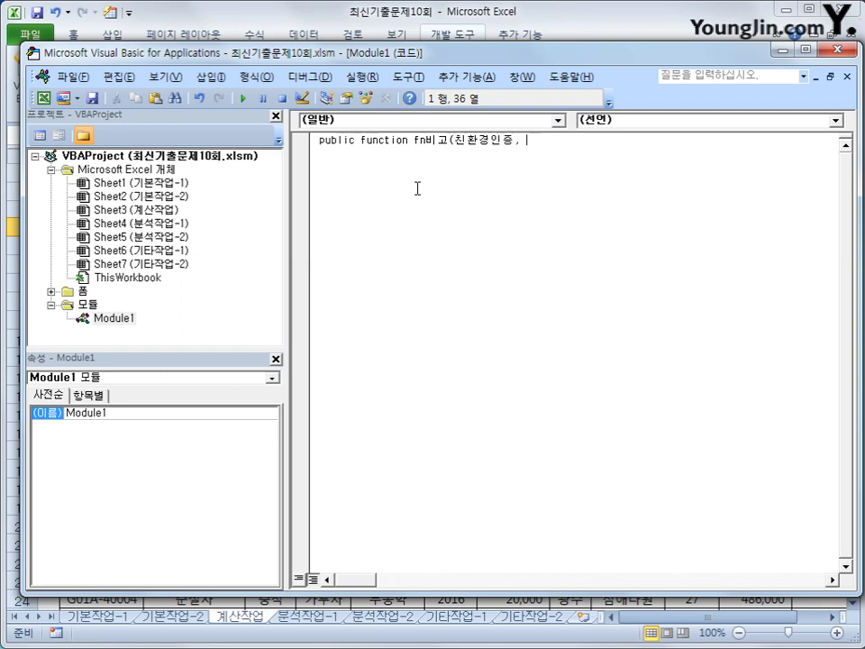
{"action": "type", "text": "제조년도, 판매량)"}
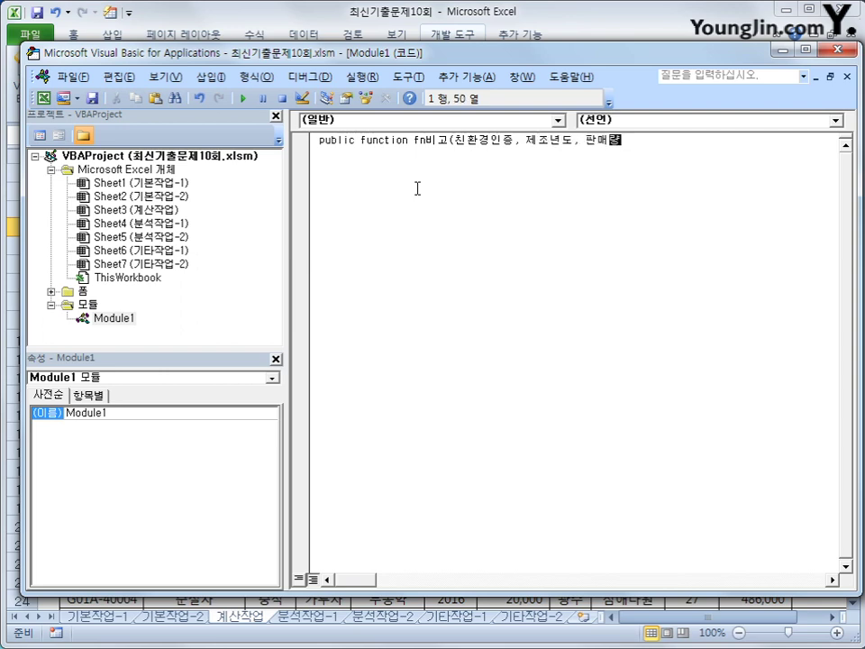
{"action": "key", "text": "Return"}
{"action": "key", "text": "Return"}
{"action": "key", "text": "Tab"}
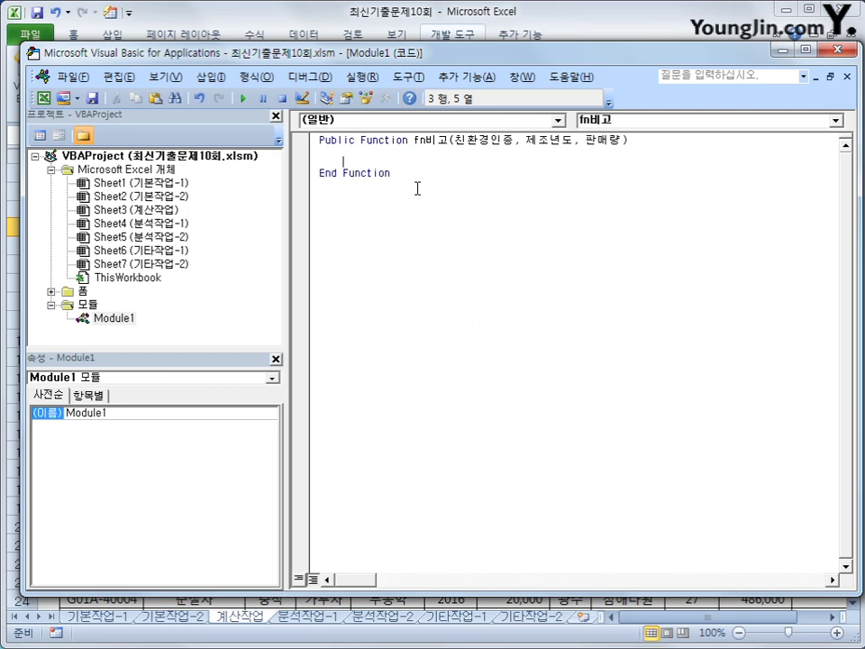
Step: Begin the function's If statement with the condition 친환경인증 = "무농약" followed by And for the 제조년도 condition
{"action": "type", "text": "if 친환경인증 "}
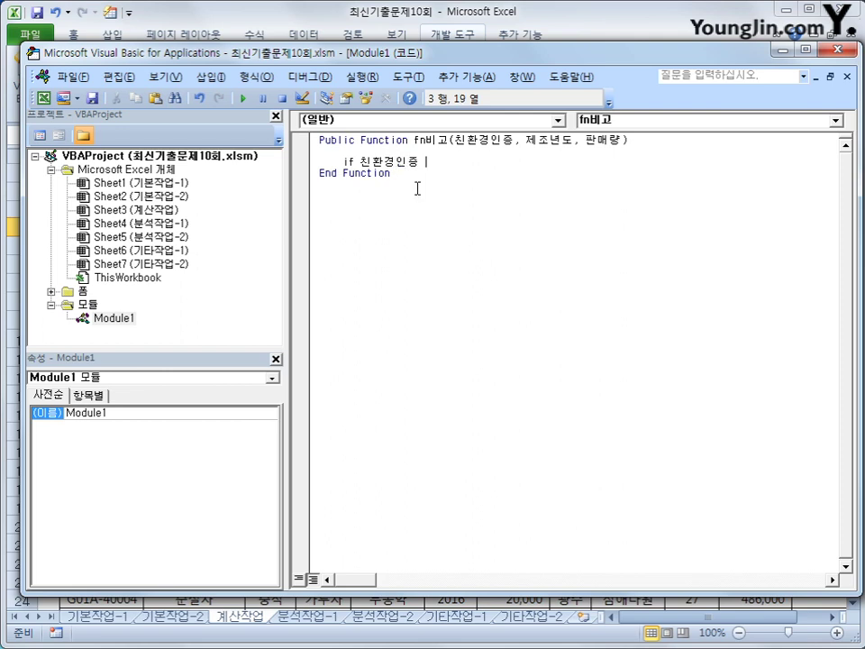
{"action": "type", "text": "= \"anshddir"}
{"action": "key", "text": "BackSpace"}
{"action": "key", "text": "BackSpace"}
{"action": "key", "text": "BackSpace"}
{"action": "key", "text": "BackSpace"}
{"action": "key", "text": "BackSpace"}
{"action": "key", "text": "BackSpace"}
{"action": "key", "text": "BackSpace"}
{"action": "key", "text": "BackSpace"}
{"action": "type", "text": "무농약\" and 제조ㄴ"}
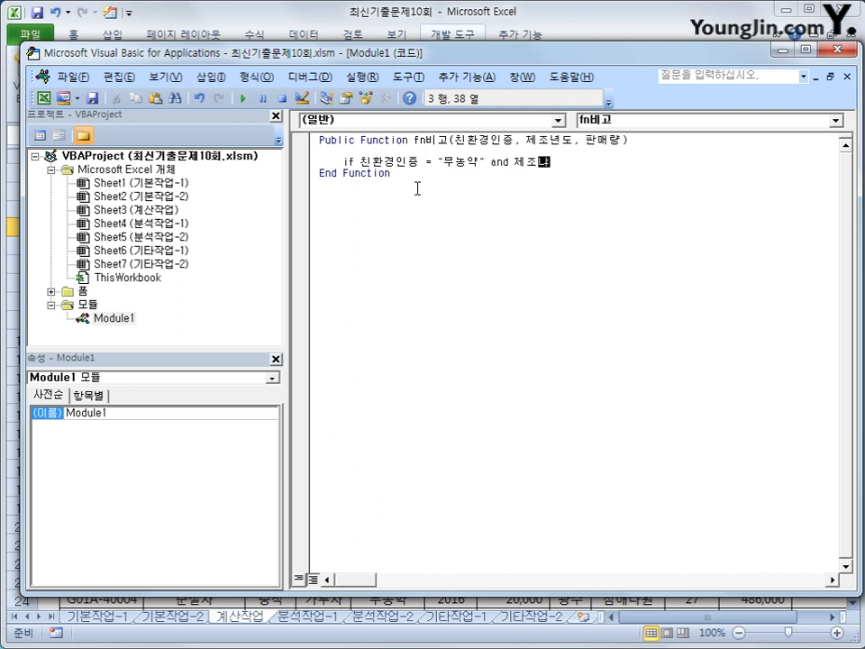
Step: Complete the If line with 제조년도 = 2017 And 판매량 >= 40 Then
{"action": "type", "text": "ㅕ"}
{"action": "type", "text": "ㄴ도 "}
{"action": "type", "text": "="}
{"action": "type", "text": " 20"}
{"action": "type", "text": "17"}
{"action": "type", "text": " a"}
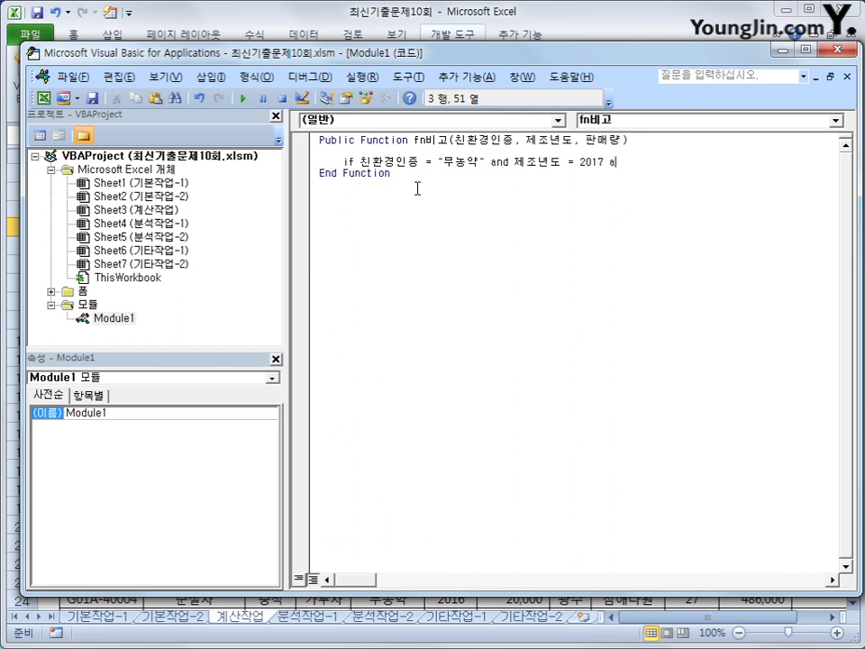
{"action": "type", "text": "nd 판매량 >=40 소"}
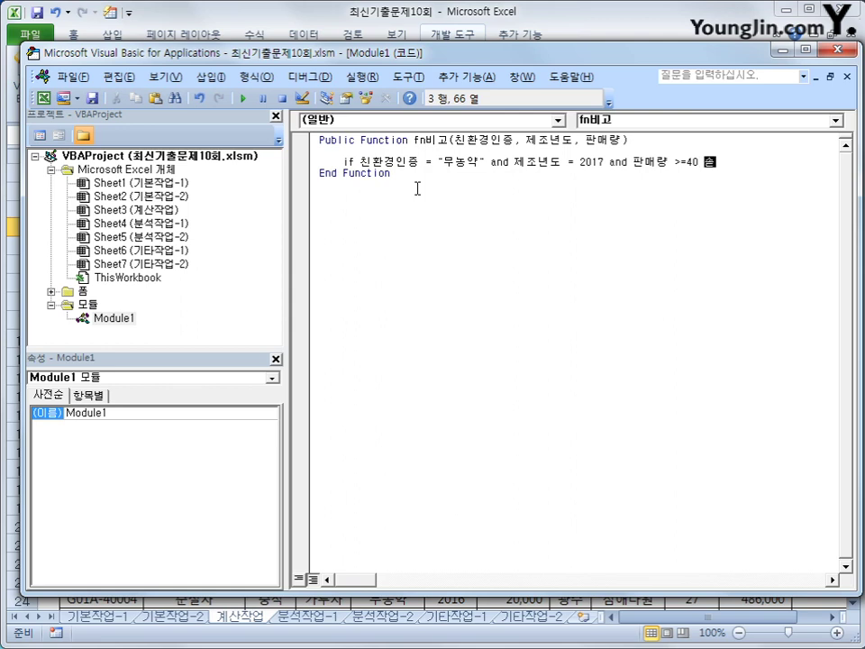
{"action": "key", "text": "BackSpace"}
{"action": "key", "text": "BackSpace"}
{"action": "type", "text": "then"}
{"action": "key", "text": "Return"}
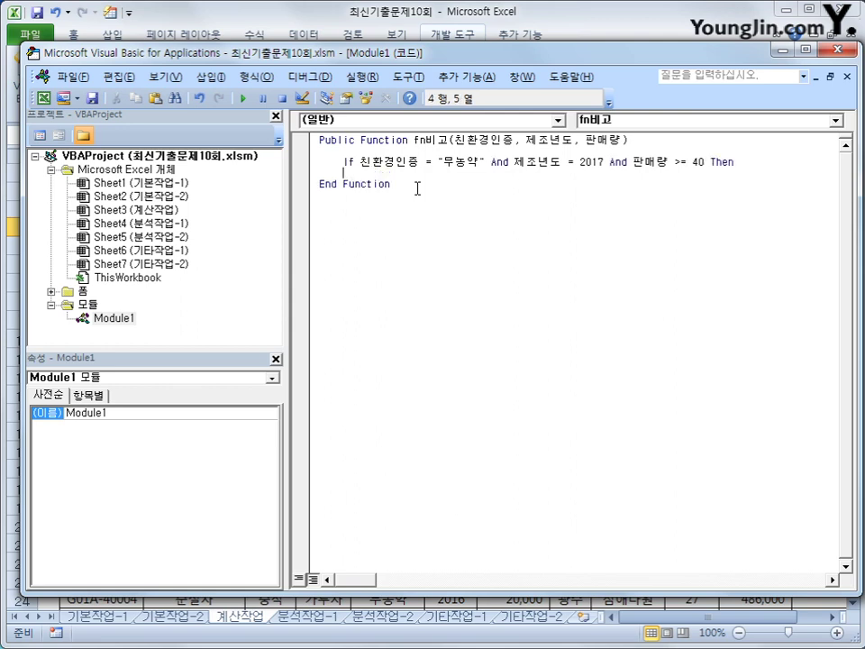
Step: Add the indented line that assigns "추천상품" to fn비고 when the condition is true
{"action": "key", "text": "Tab"}
{"action": "type", "text": "fn비고"}
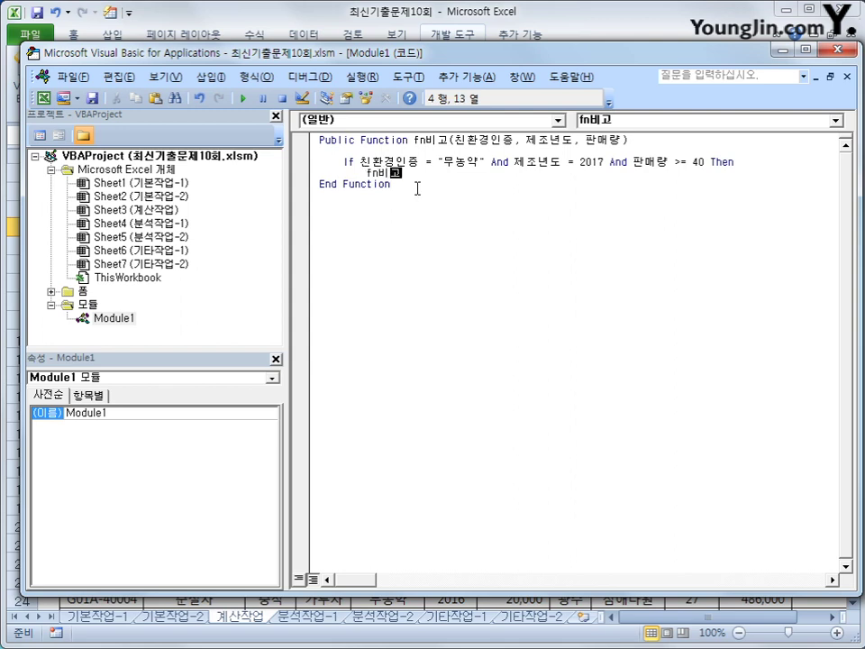
{"action": "type", "text": " = \"ch"}
{"action": "key", "text": "BackSpace"}
{"action": "key", "text": "BackSpace"}
{"action": "key", "text": "Hangul"}
{"action": "type", "text": "추천상품\""}
{"action": "key", "text": "Return"}
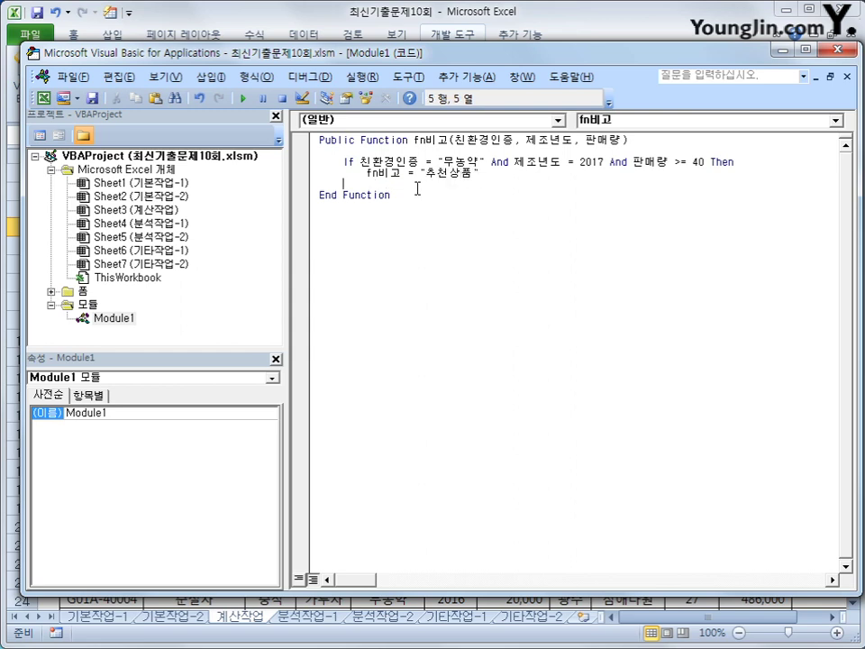
Step: Add an Else branch that assigns an empty string to fn비고, and close the block with End If
{"action": "type", "text": "else"}
{"action": "key", "text": "Return"}
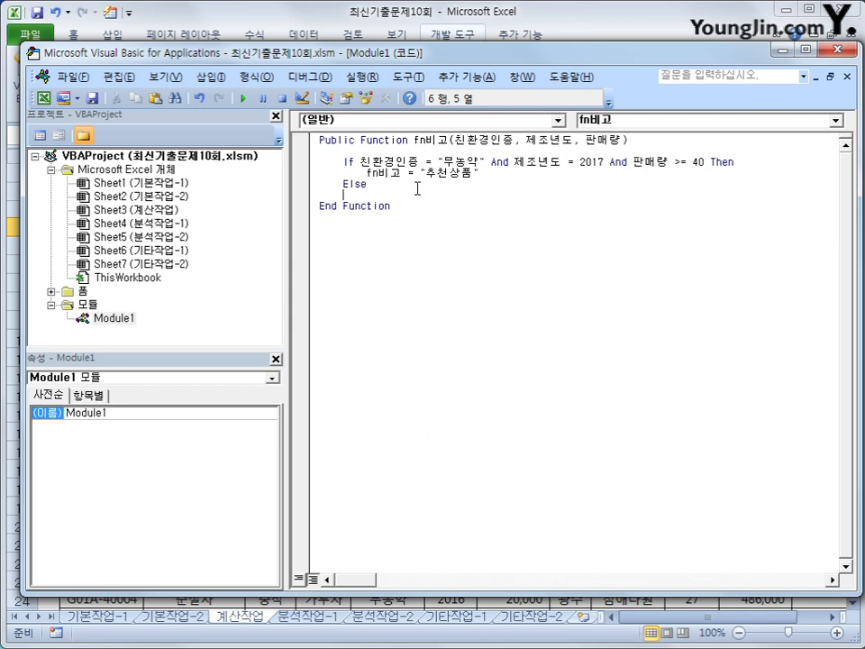
{"action": "key", "text": "Tab"}
{"action": "type", "text": "fn비고 = \"\""}
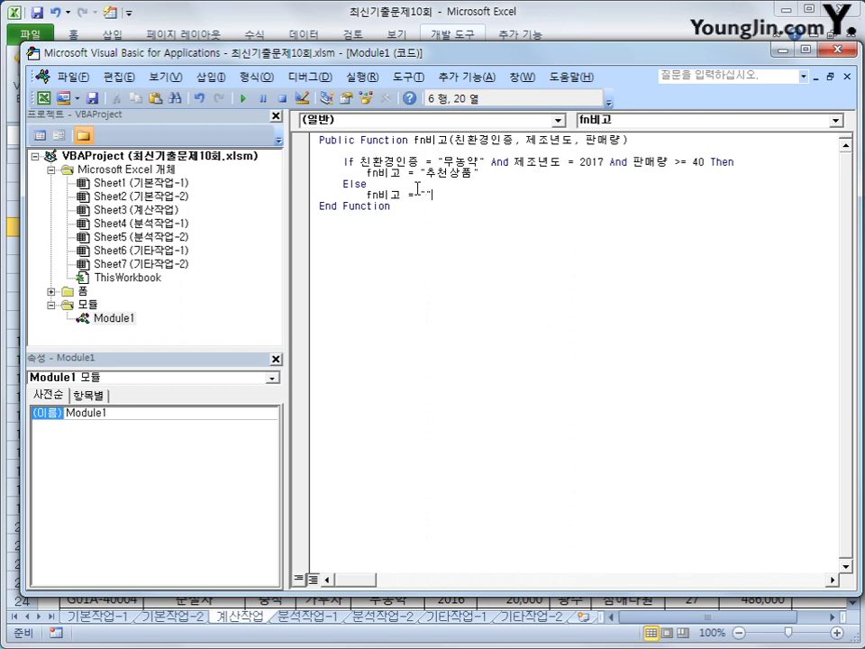
{"action": "key", "text": "Return"}
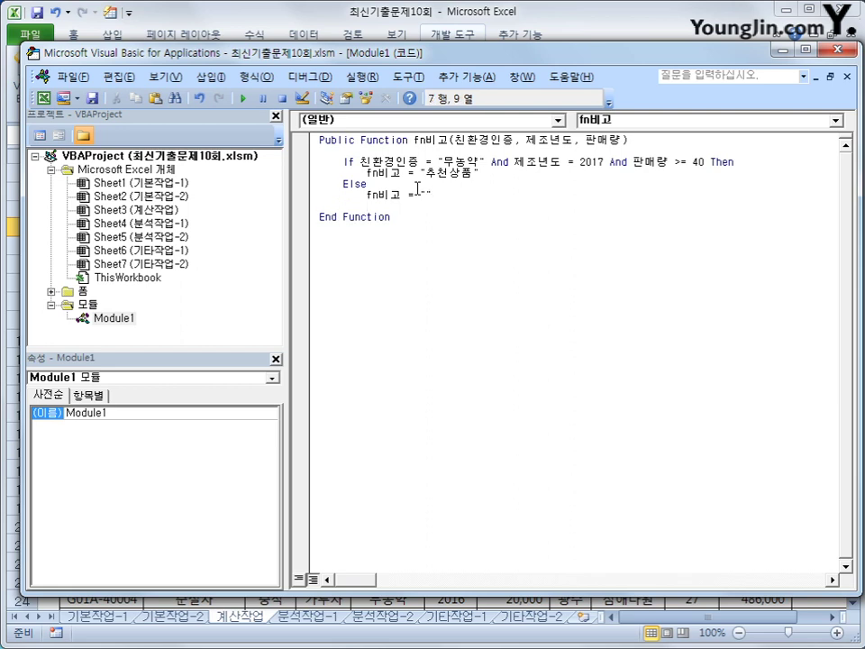
{"action": "key", "text": "BackSpace"}
{"action": "type", "text": "end if"}
{"action": "key", "text": "Return"}
{"action": "key", "text": "Up"}
{"action": "key", "text": "Up"}
{"action": "key", "text": "Up"}
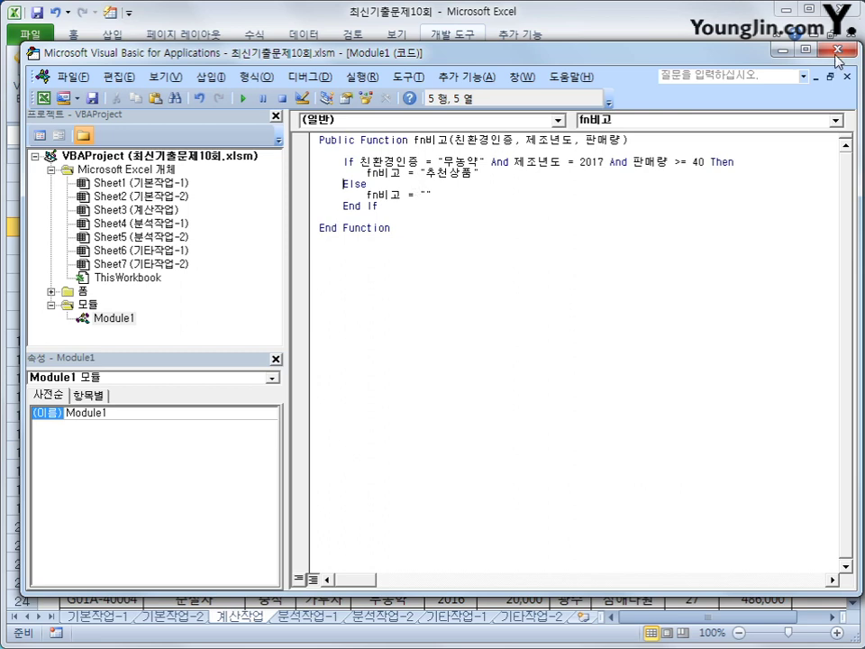
Step: Close the Visual Basic editor and insert the user-defined function fn비고 (사용자 정의 category) into M4
{"action": "left_click", "coordinate": [837, 51]}
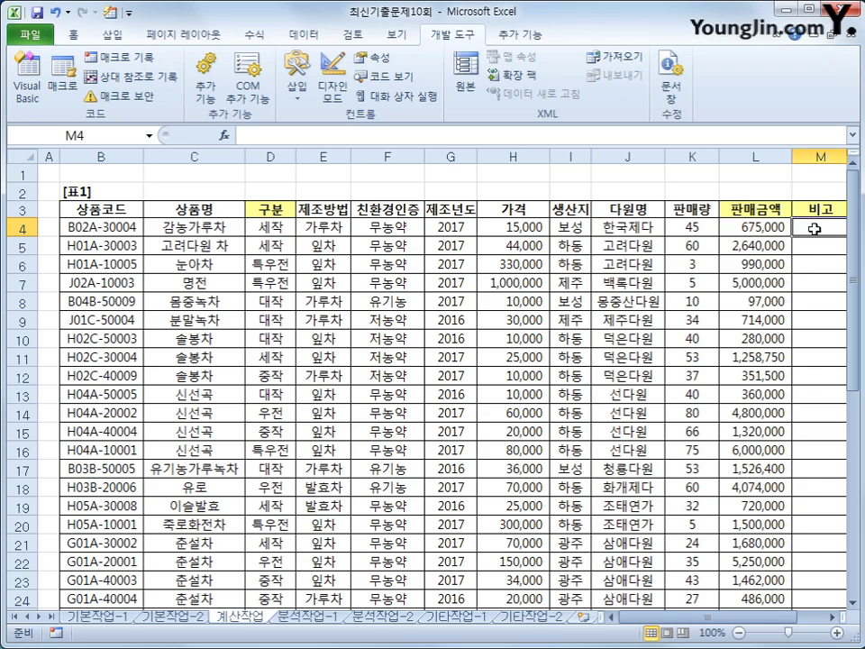
{"action": "left_click", "coordinate": [224, 136]}
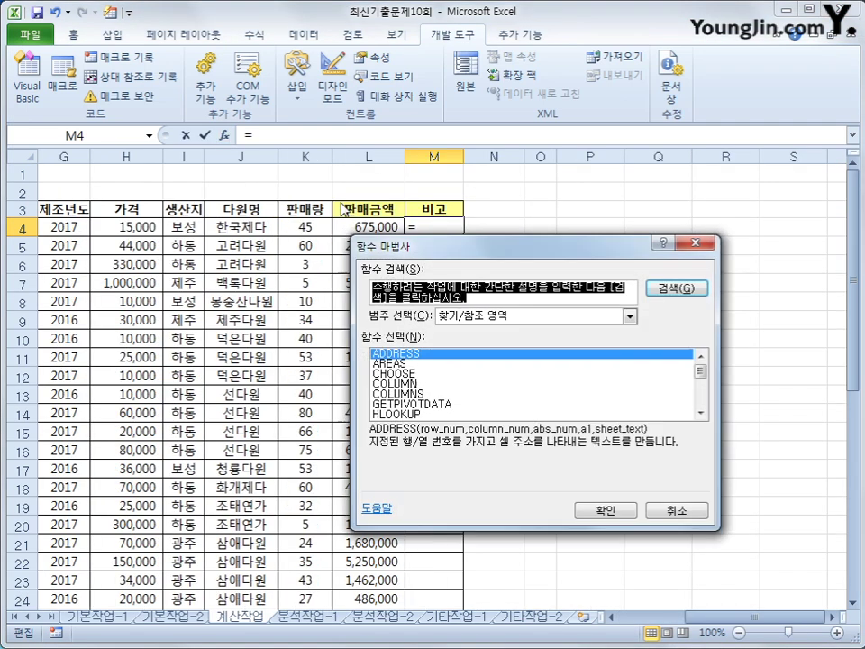
{"action": "left_click", "coordinate": [483, 317]}
{"action": "left_click", "coordinate": [486, 446]}
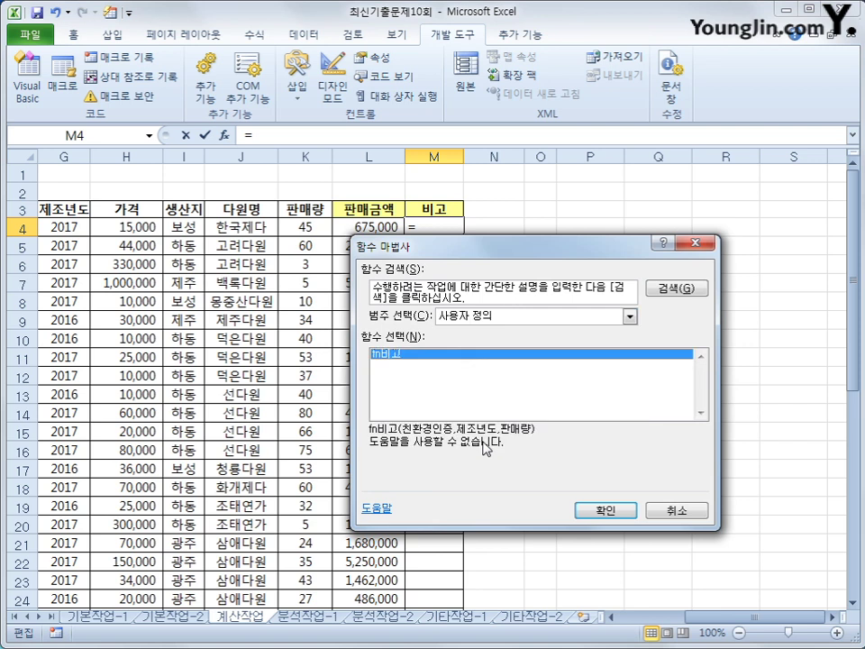
{"action": "left_click", "coordinate": [604, 509]}
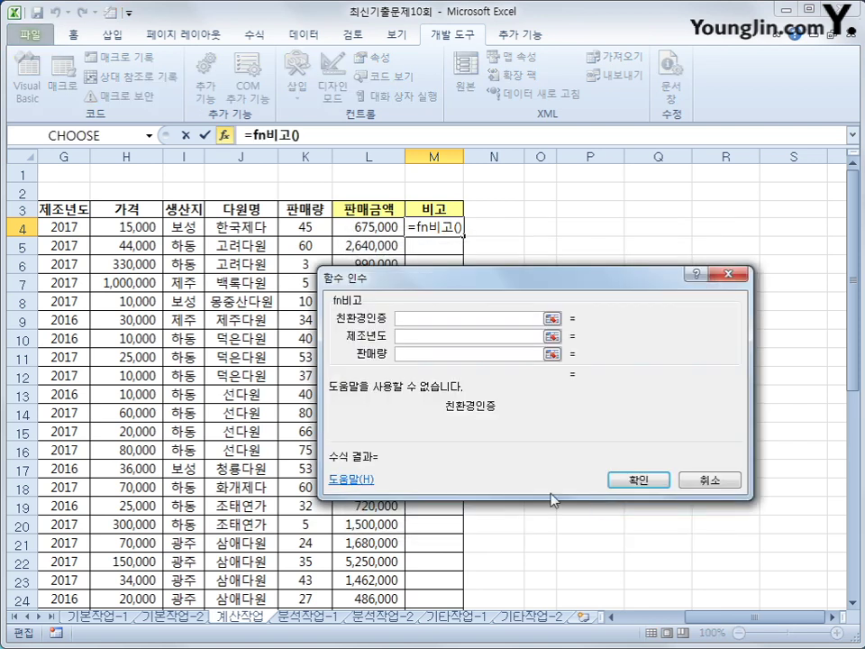
Step: Set the fn비고 arguments to F4 for 친환경인증, G4 for 제조년도 and K4 for 판매량, and confirm the formula
{"action": "left_click_drag", "start_coordinate": [770, 618], "coordinate": [737, 626]}
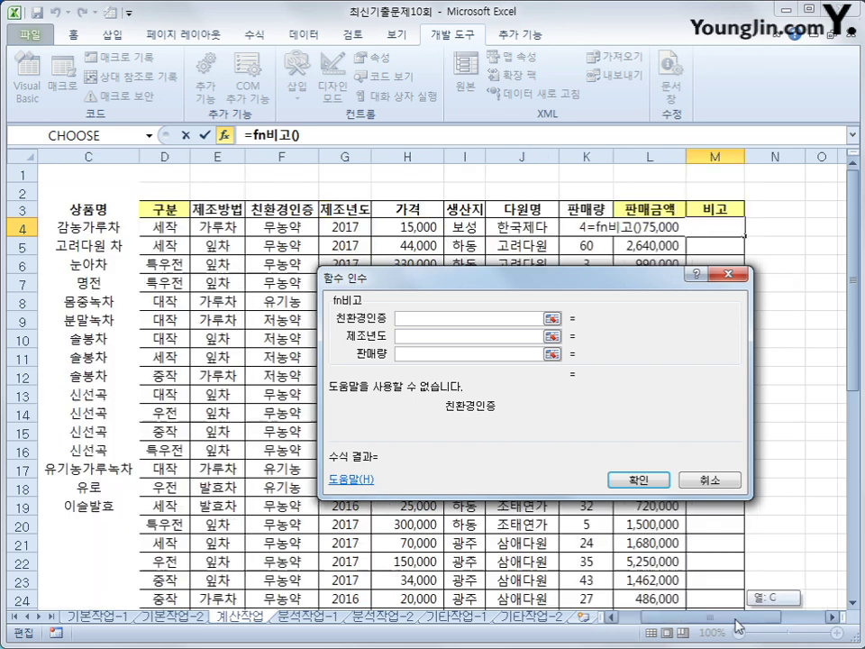
{"action": "left_click", "coordinate": [282, 227]}
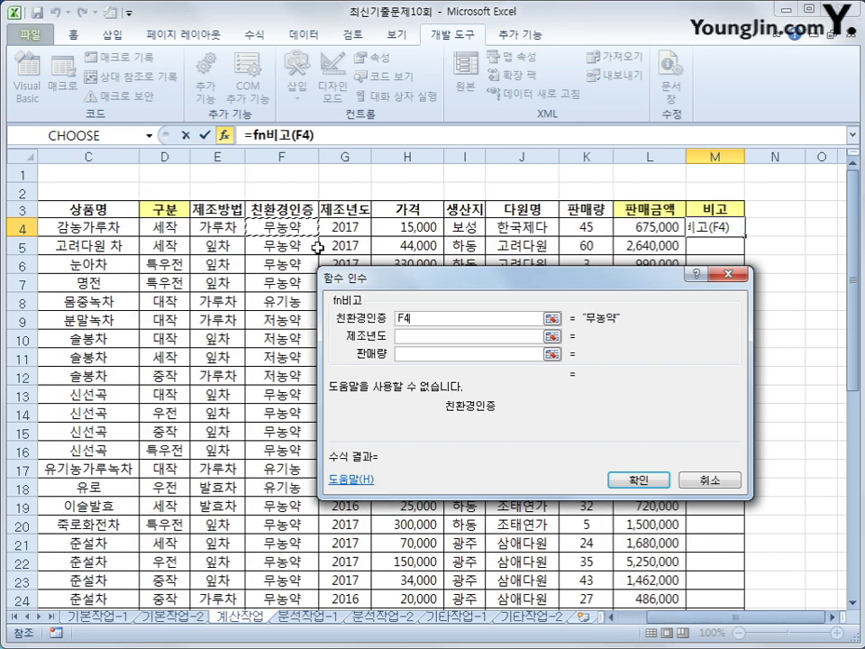
{"action": "left_click", "coordinate": [429, 342]}
{"action": "left_click", "coordinate": [364, 228]}
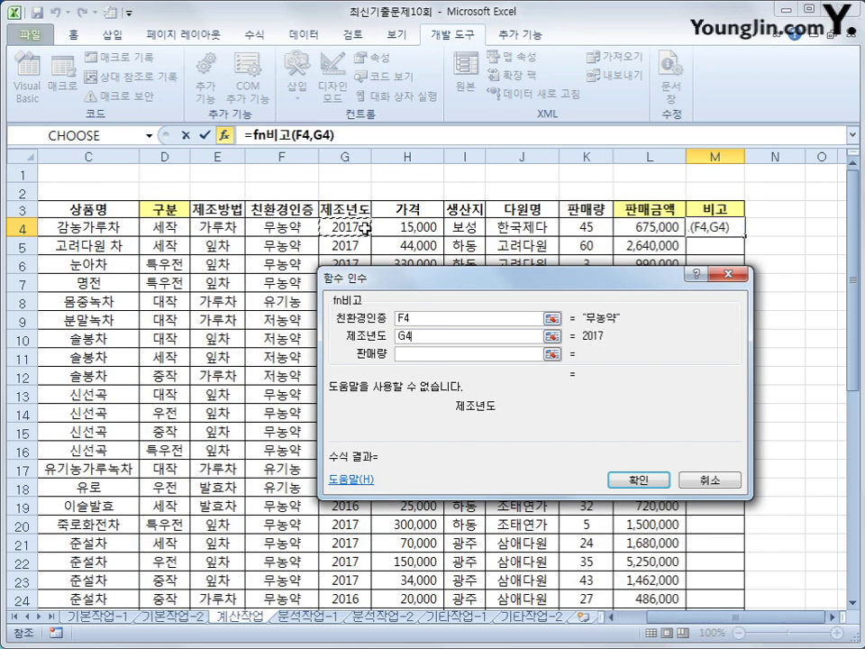
{"action": "left_click", "coordinate": [417, 353]}
{"action": "left_click", "coordinate": [579, 227]}
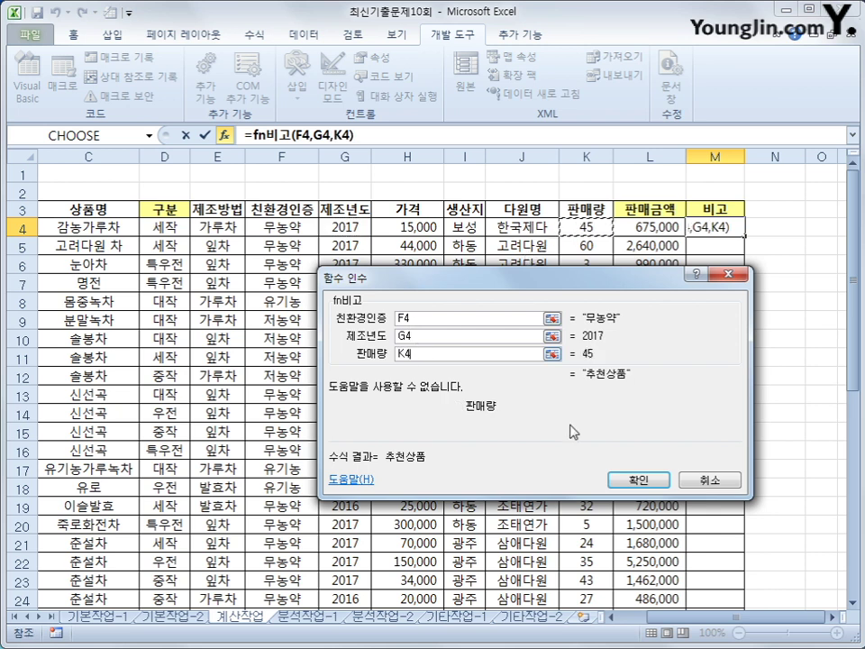
{"action": "left_click", "coordinate": [618, 479]}
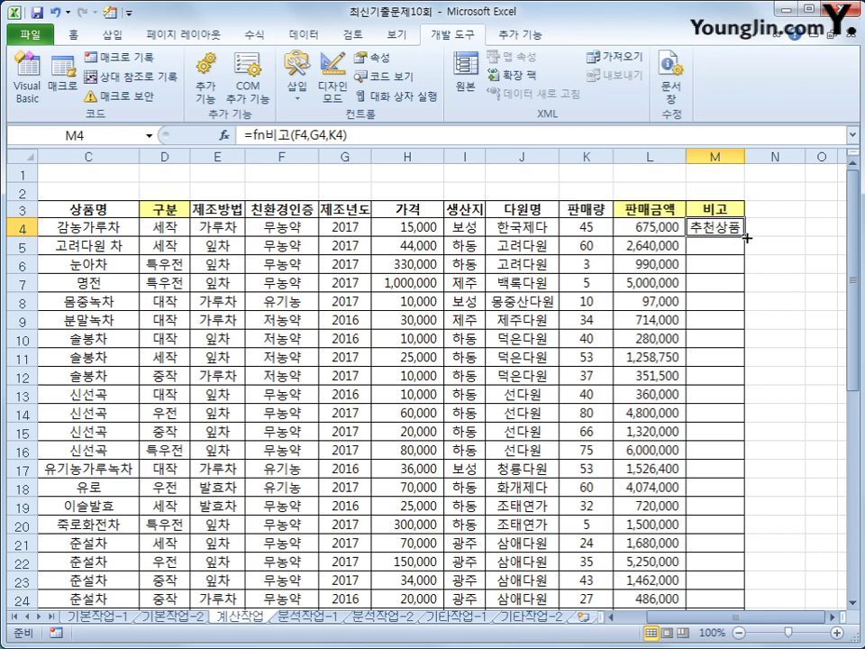
Step: Fill the 비고 formula from M4 down to M31 and look over the filled column
{"action": "double_click", "coordinate": [746, 238]}
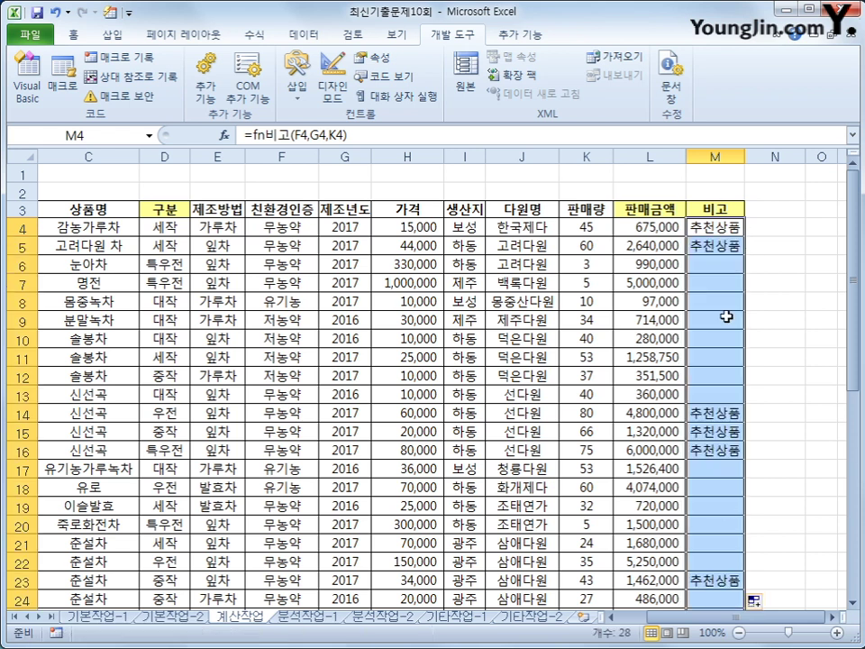
{"action": "scroll", "coordinate": [724, 539], "scroll_direction": "down", "scroll_amount": 2}
{"action": "scroll", "coordinate": [726, 538], "scroll_direction": "up", "scroll_amount": 2}
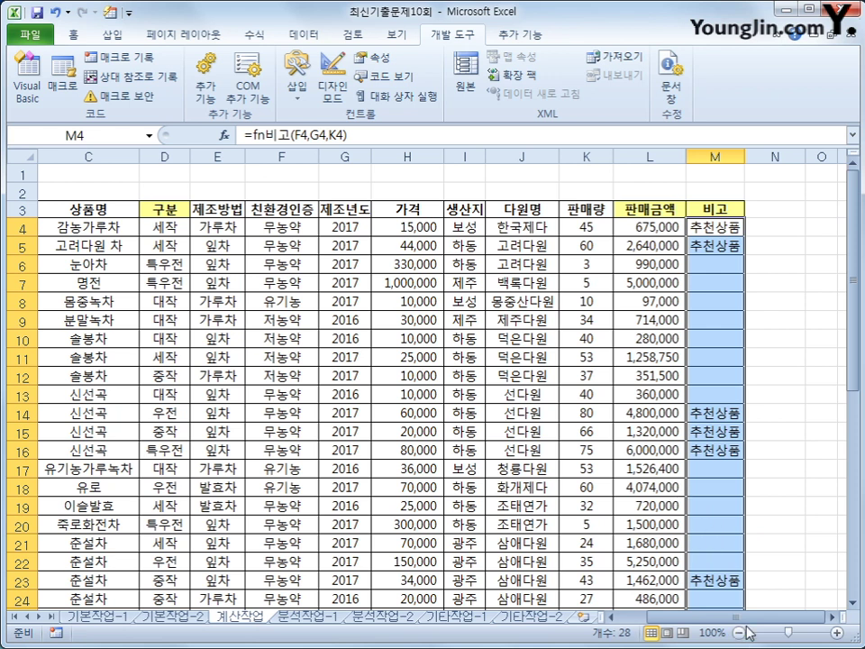
{"action": "left_click_drag", "start_coordinate": [721, 618], "coordinate": [704, 621]}
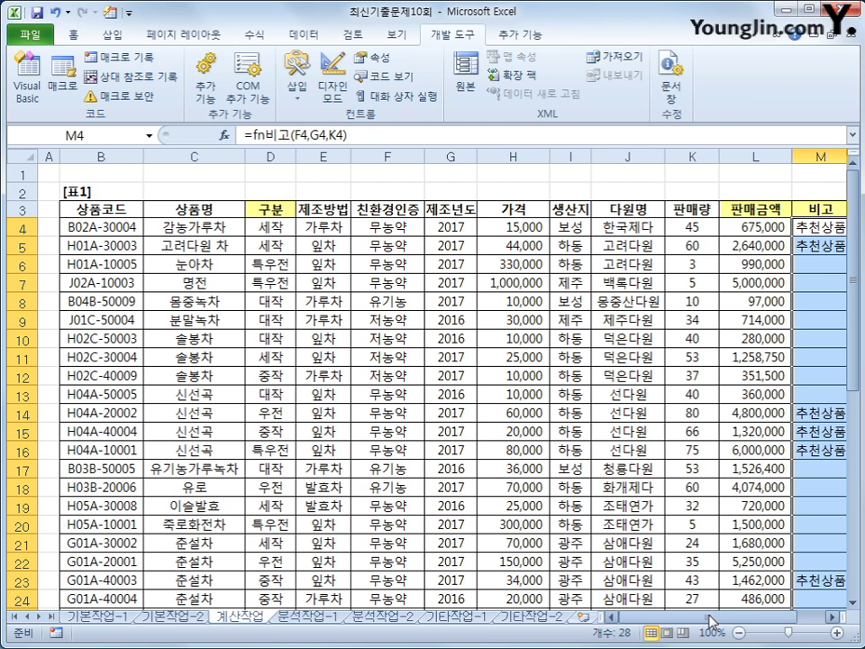
Step: Check the 다원명 list B35:B46 in [표2] and start an IF formula in C35 under 최고가
{"action": "scroll", "coordinate": [660, 525], "scroll_direction": "down", "scroll_amount": 5}
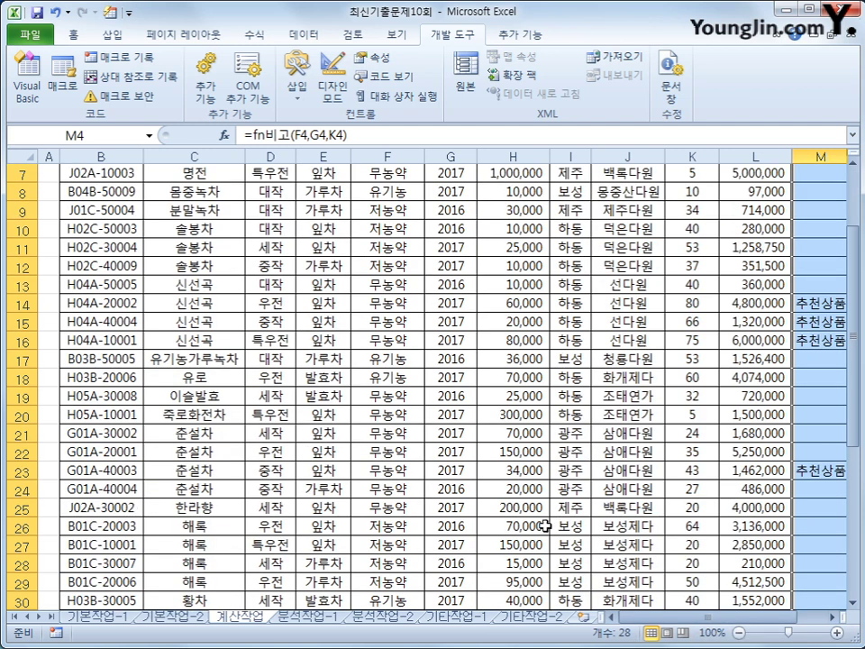
{"action": "left_click", "coordinate": [165, 523]}
{"action": "scroll", "coordinate": [166, 526], "scroll_direction": "down", "scroll_amount": 2}
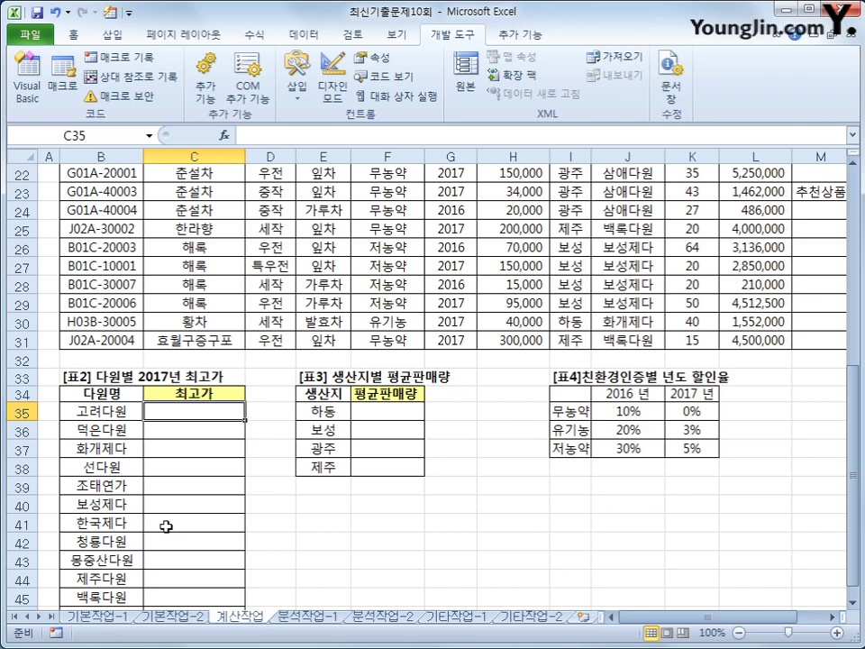
{"action": "scroll", "coordinate": [165, 526], "scroll_direction": "down", "scroll_amount": 1}
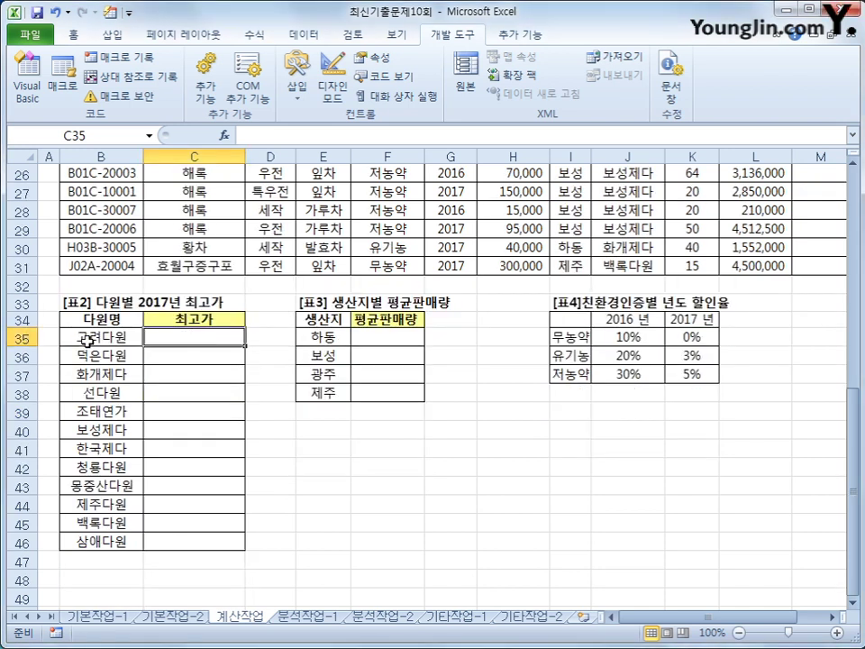
{"action": "left_click_drag", "start_coordinate": [72, 335], "coordinate": [105, 538]}
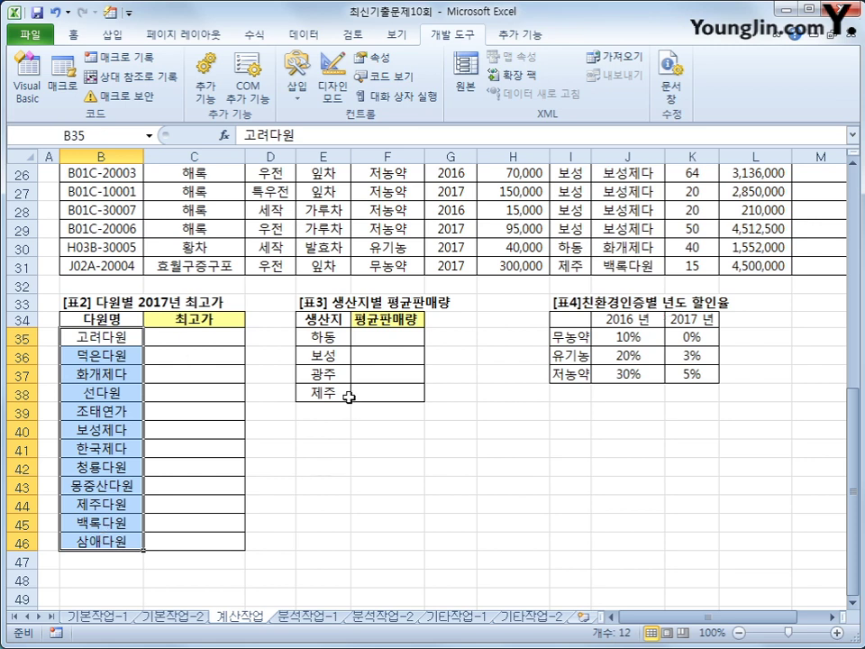
{"action": "left_click", "coordinate": [225, 335]}
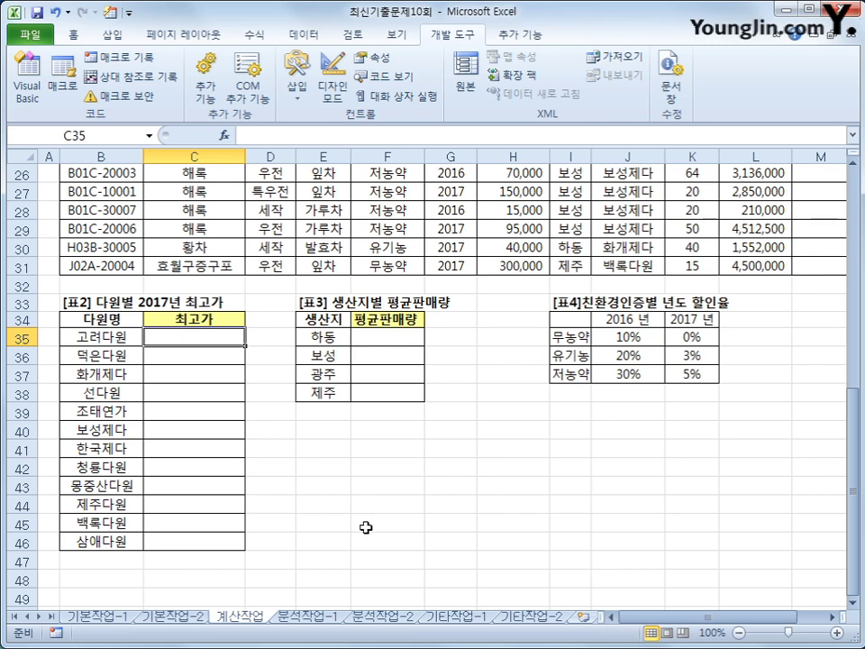
{"action": "type", "text": "="}
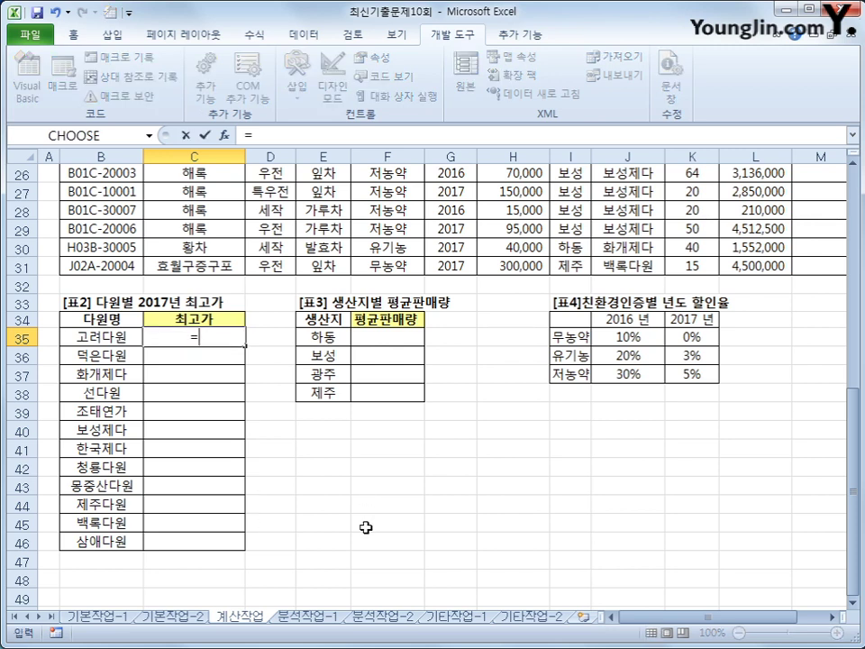
{"action": "type", "text": "if("}
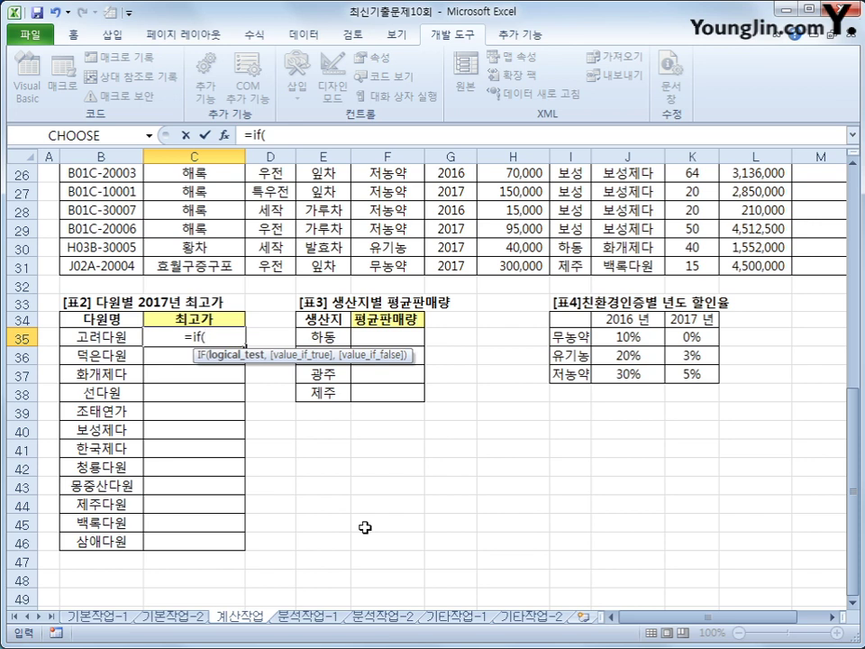
Step: Nest ISERROR as the logical test of the IF in C35, with LARGE as its value
{"action": "type", "text": "i"}
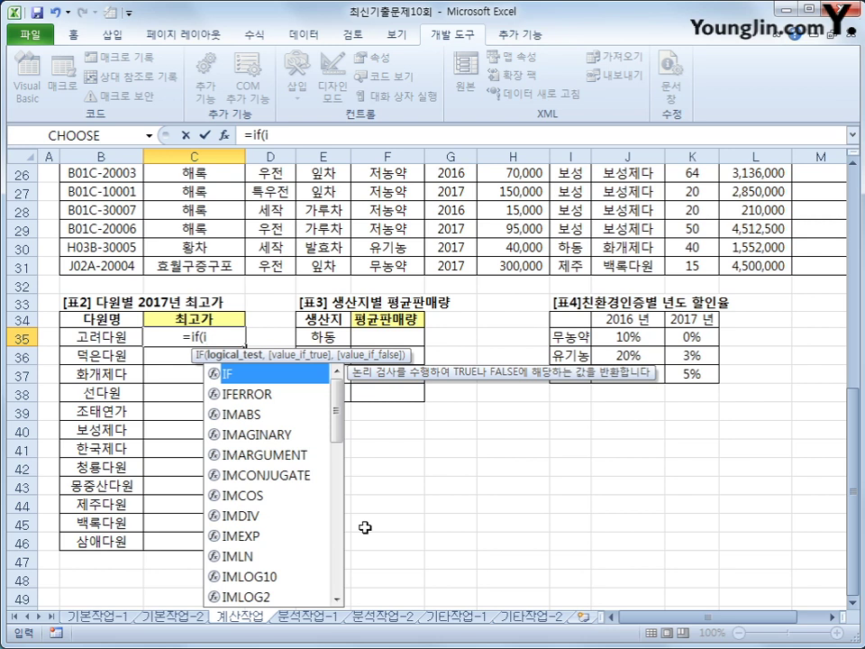
{"action": "key", "text": "Down"}
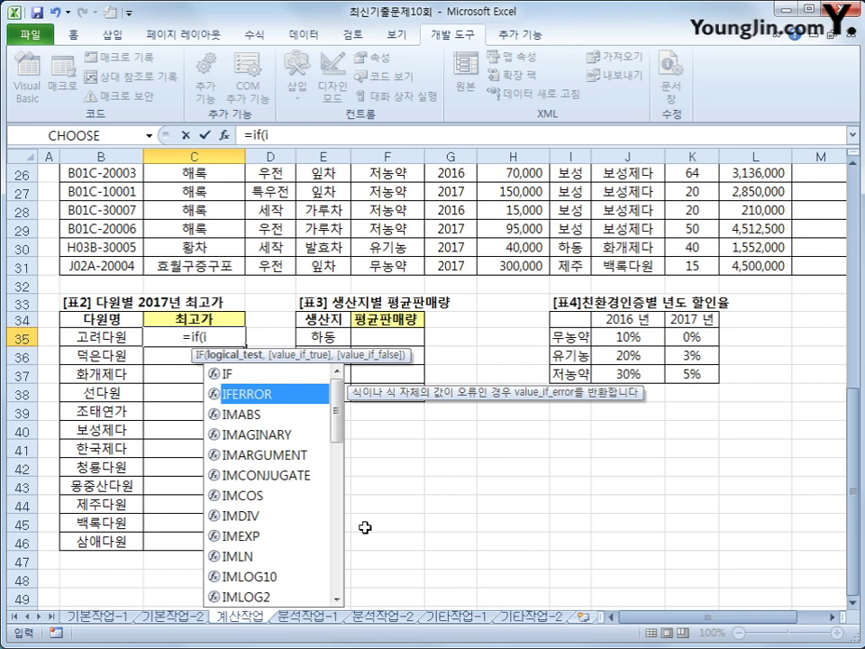
{"action": "type", "text": "s"}
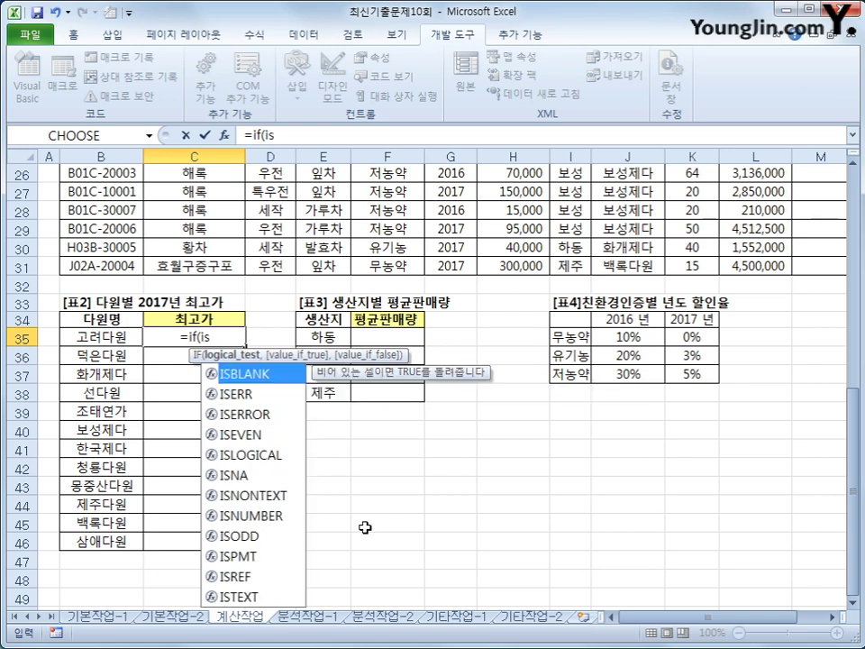
{"action": "key", "text": "Down"}
{"action": "key", "text": "Down"}
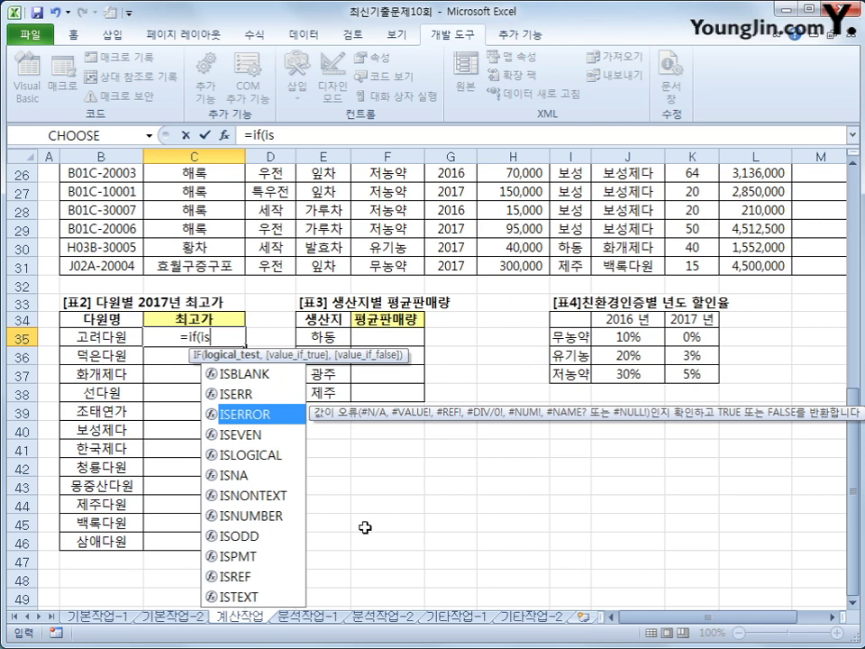
{"action": "key", "text": "Tab"}
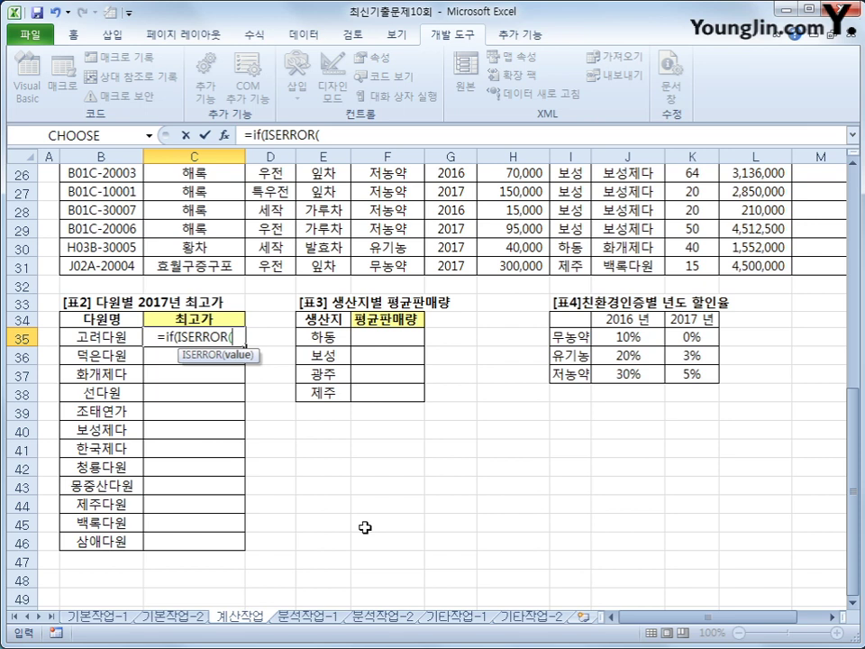
{"action": "type", "text": "lar"}
{"action": "key", "text": "Tab"}
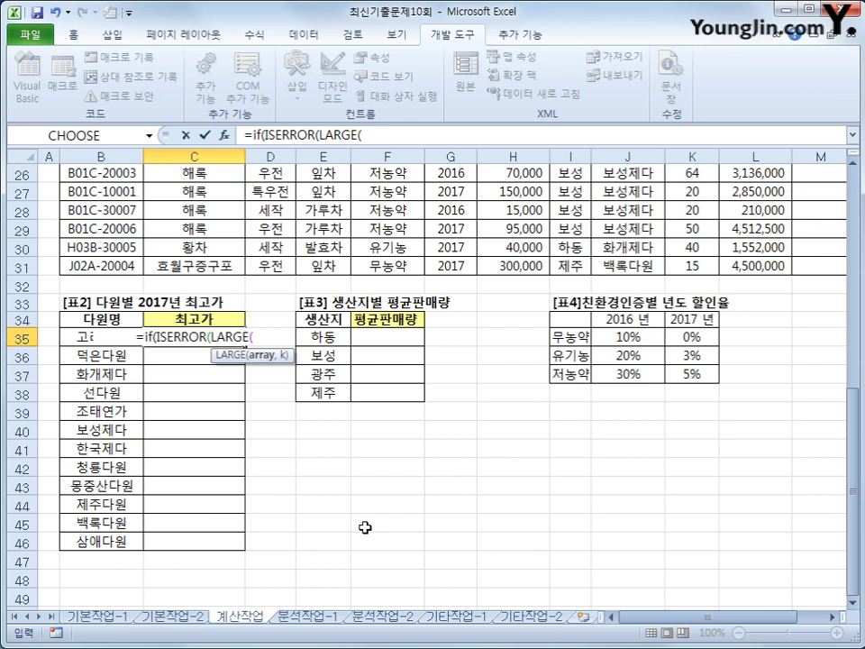
Step: Enter the first LARGE array condition, matching the 다원명 range to the cell's 다원명: ($J$4:$J$31=B35)
{"action": "type", "text": "("}
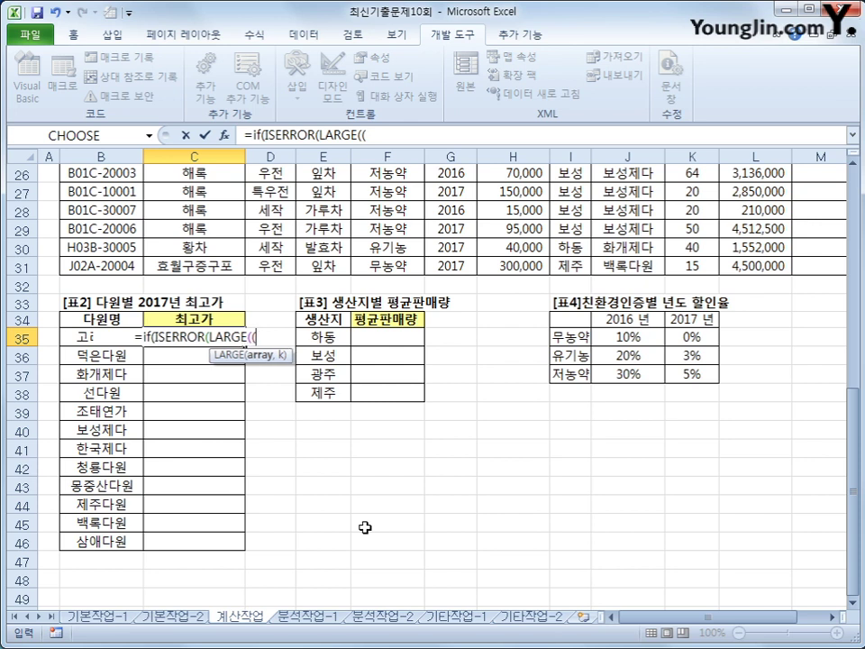
{"action": "scroll", "coordinate": [171, 459], "scroll_direction": "up", "scroll_amount": 8}
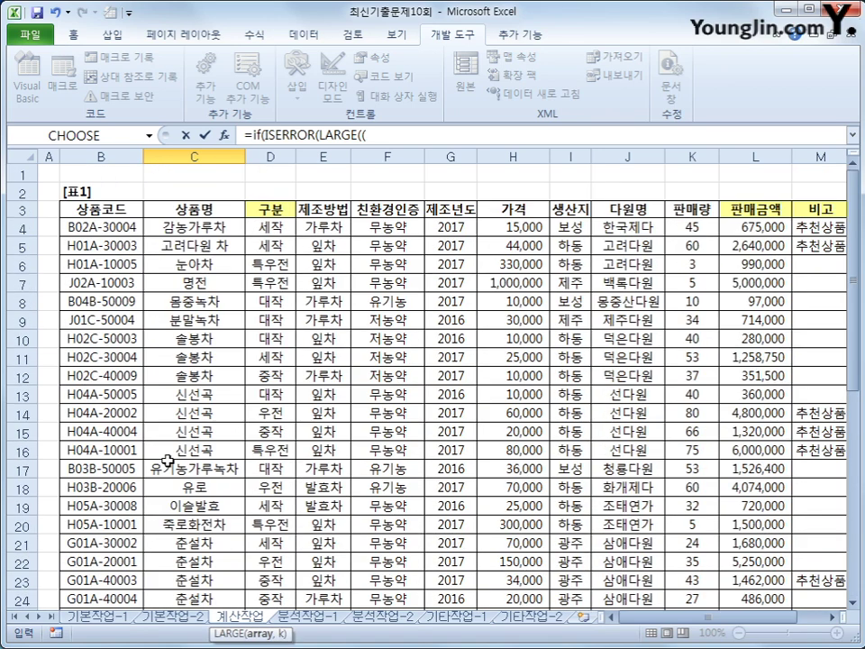
{"action": "left_click", "coordinate": [641, 221]}
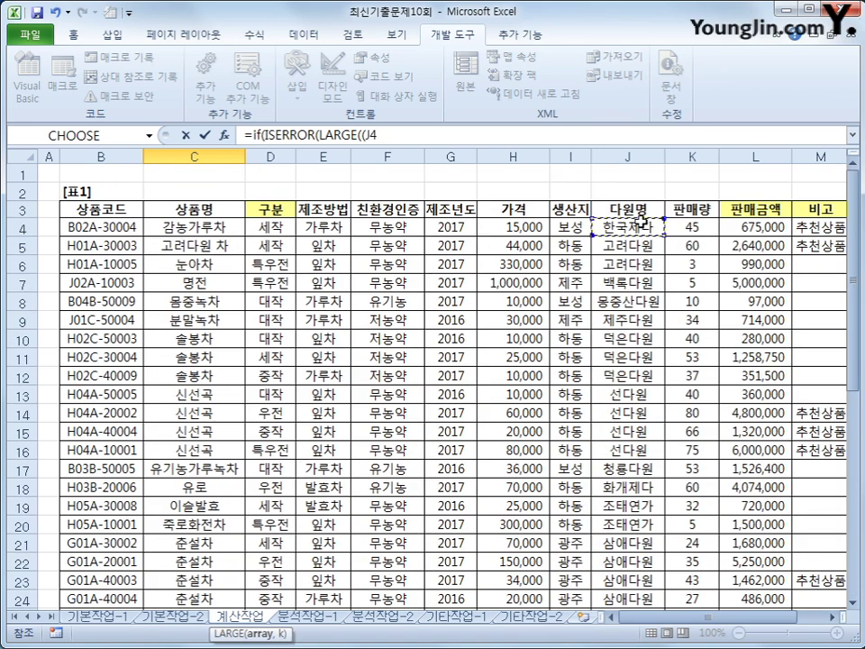
{"action": "left_click_drag", "start_coordinate": [640, 221], "coordinate": [645, 582]}
{"action": "key", "text": "F4"}
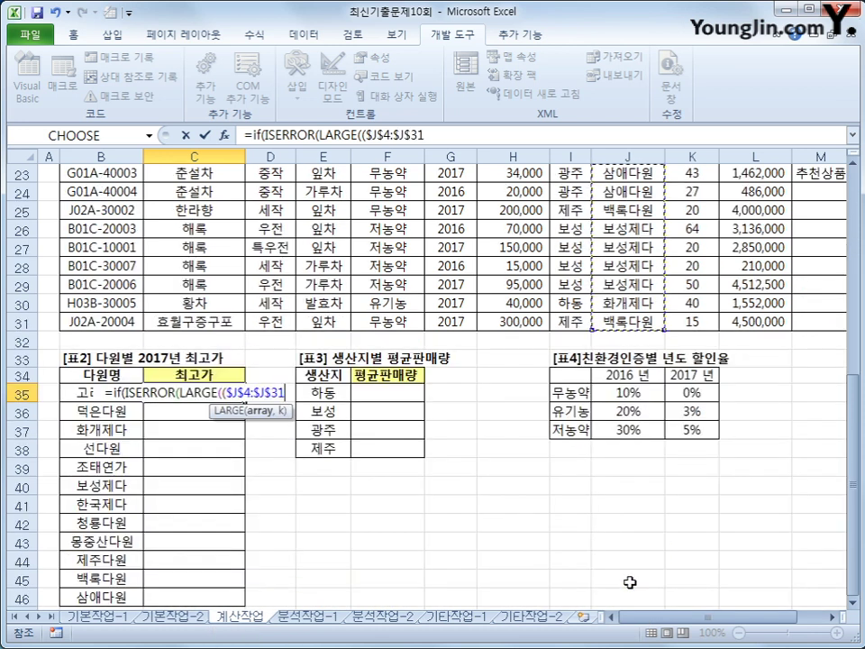
{"action": "type", "text": "="}
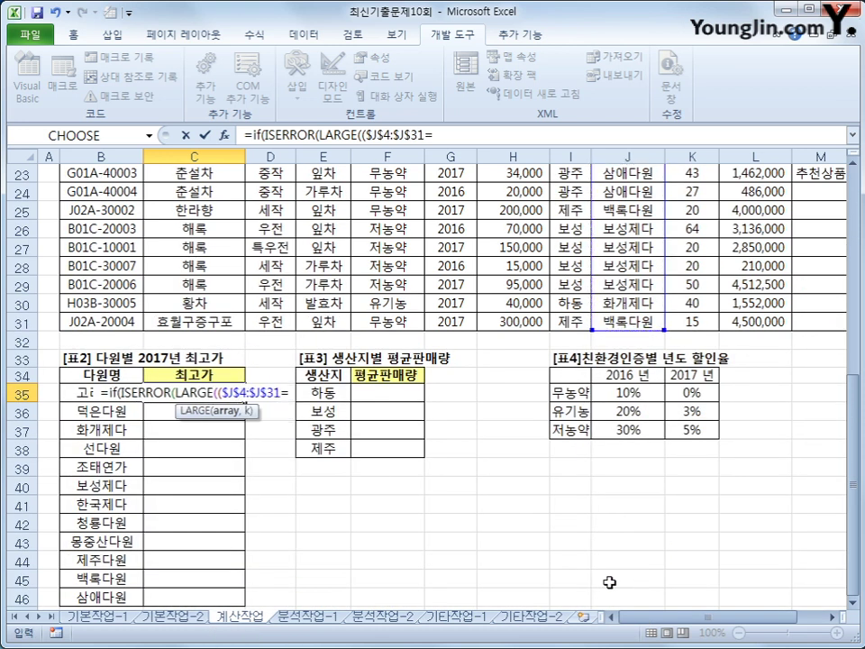
{"action": "key", "text": "Left"}
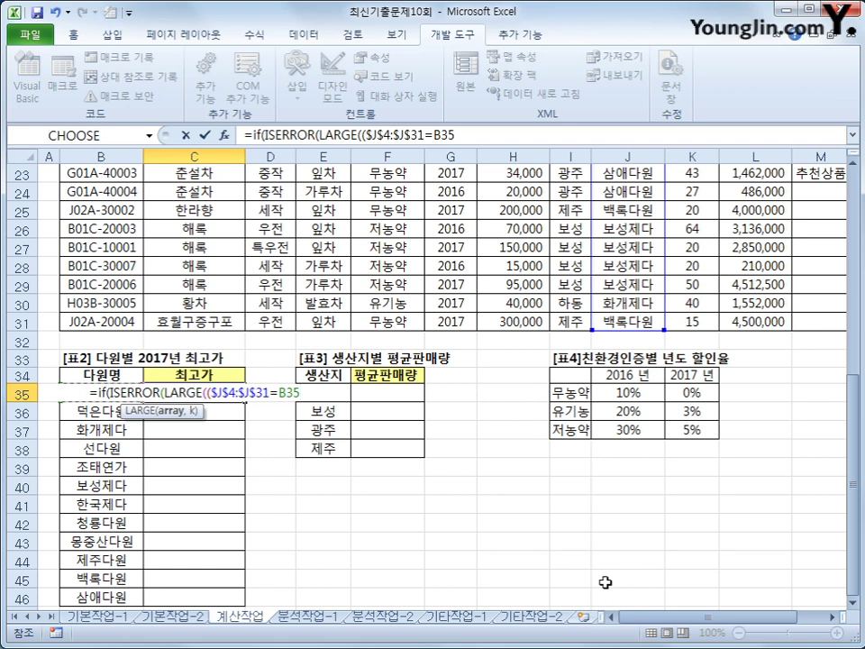
{"action": "type", "text": ")"}
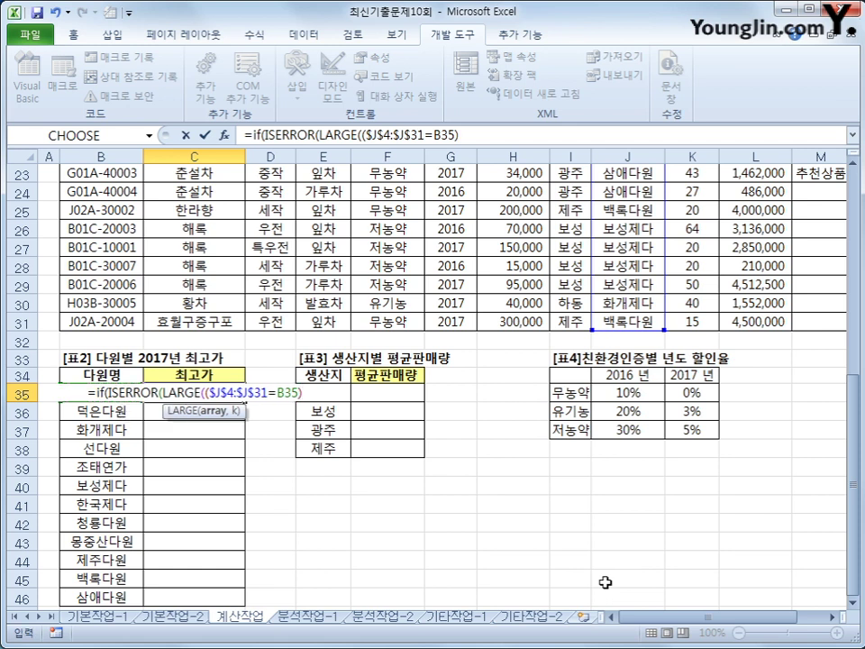
Step: Multiply by a second condition that the 제조년도 range $G$4:$G$31 equals 2017
{"action": "type", "text": "*("}
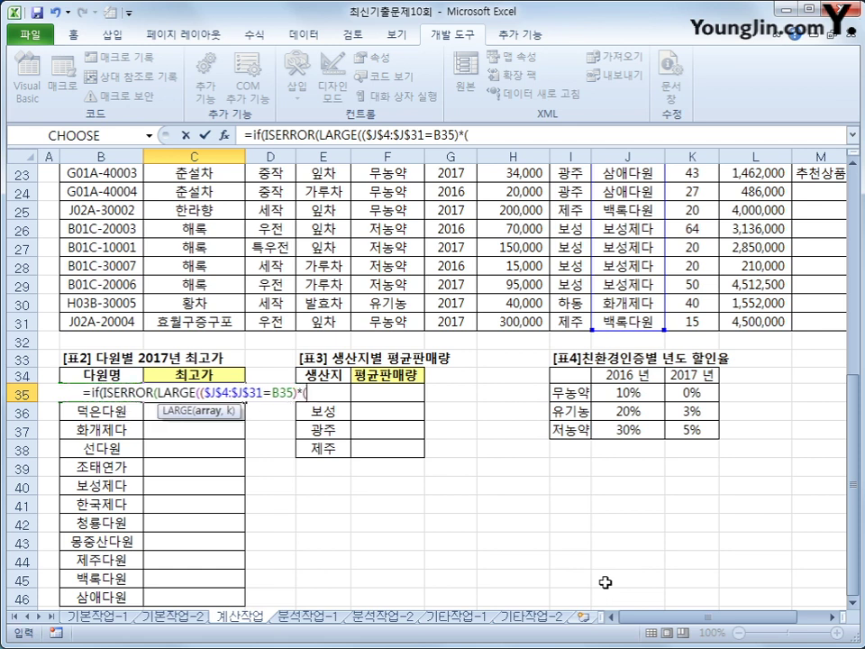
{"action": "scroll", "coordinate": [604, 558], "scroll_direction": "up", "scroll_amount": 7}
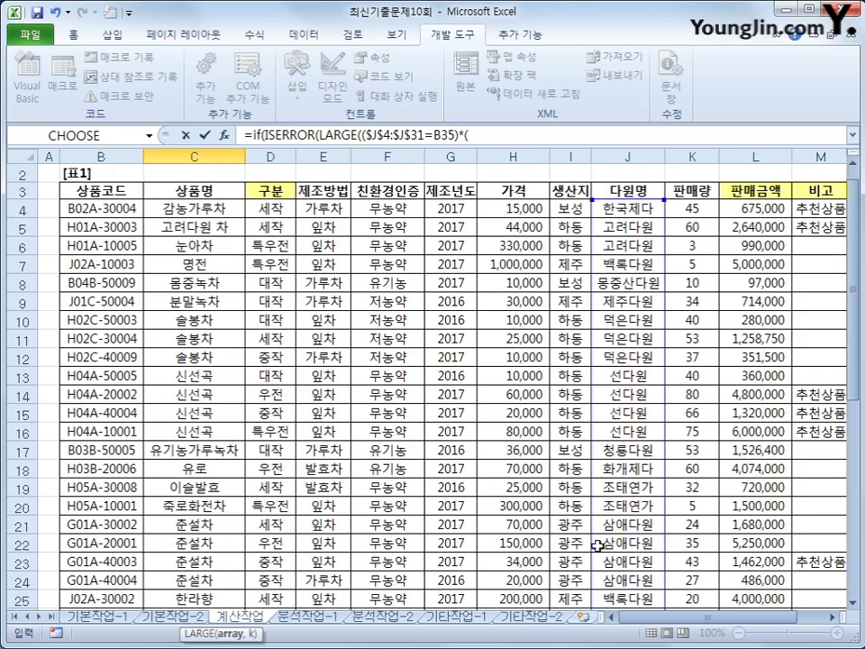
{"action": "left_click_drag", "start_coordinate": [451, 208], "coordinate": [460, 552]}
{"action": "key", "text": "F4"}
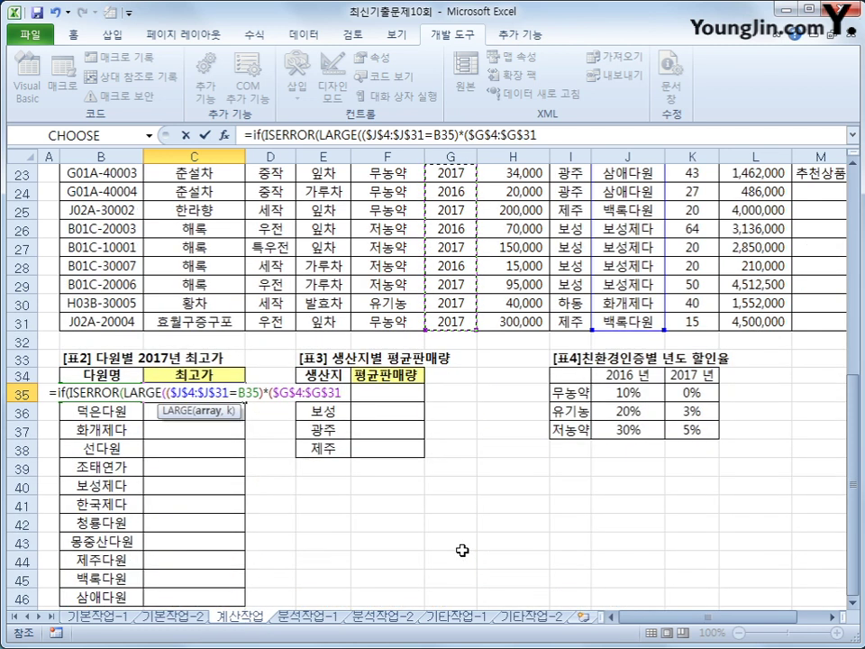
{"action": "type", "text": "=2017"}
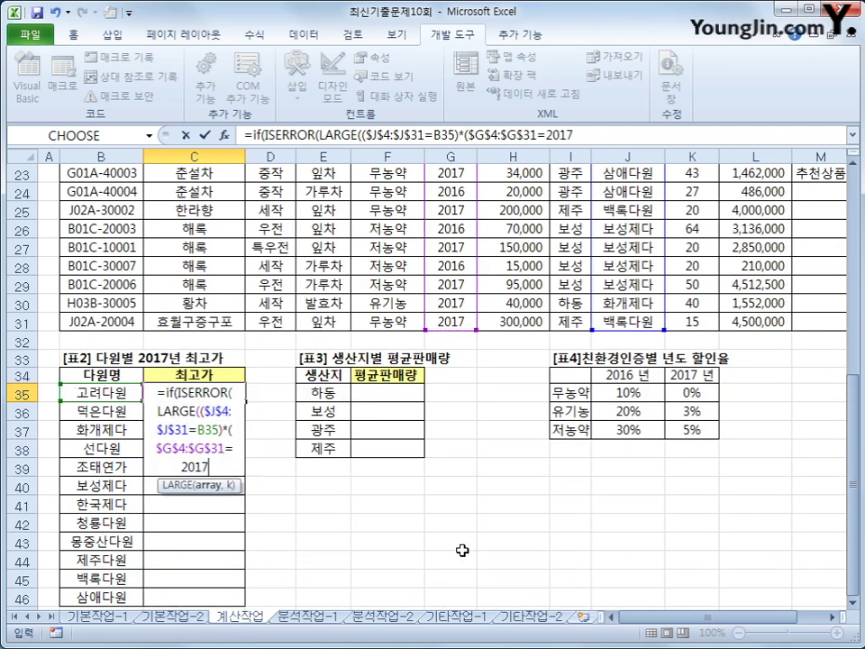
Step: Multiply the conditions by the 가격 range $H$4:$H$31, close LARGE with k set to 1, and check the whole LARGE expression
{"action": "type", "text": ")*"}
{"action": "scroll", "coordinate": [462, 549], "scroll_direction": "up", "scroll_amount": 7}
{"action": "left_click_drag", "start_coordinate": [509, 208], "coordinate": [527, 577]}
{"action": "key", "text": "F4"}
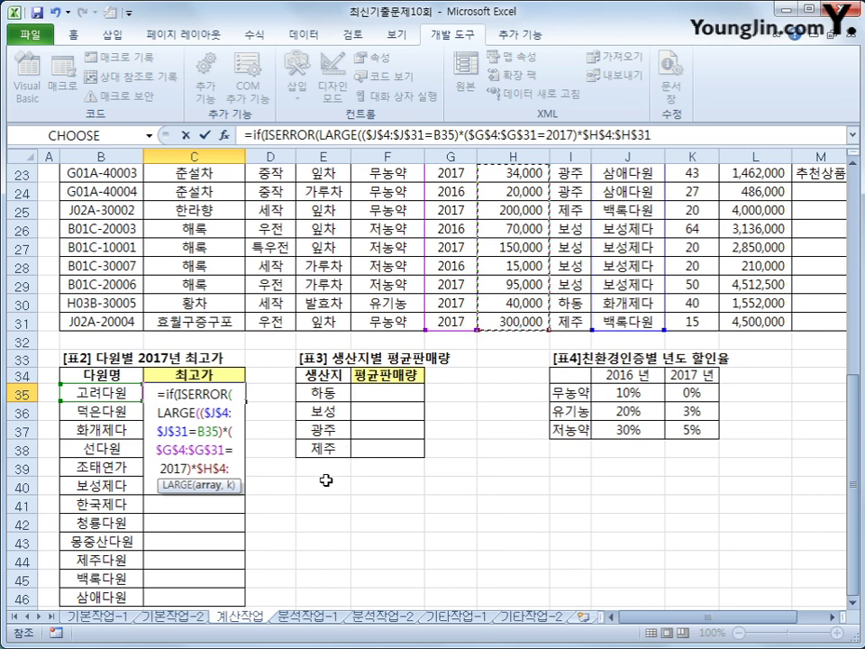
{"action": "type", "text": ","}
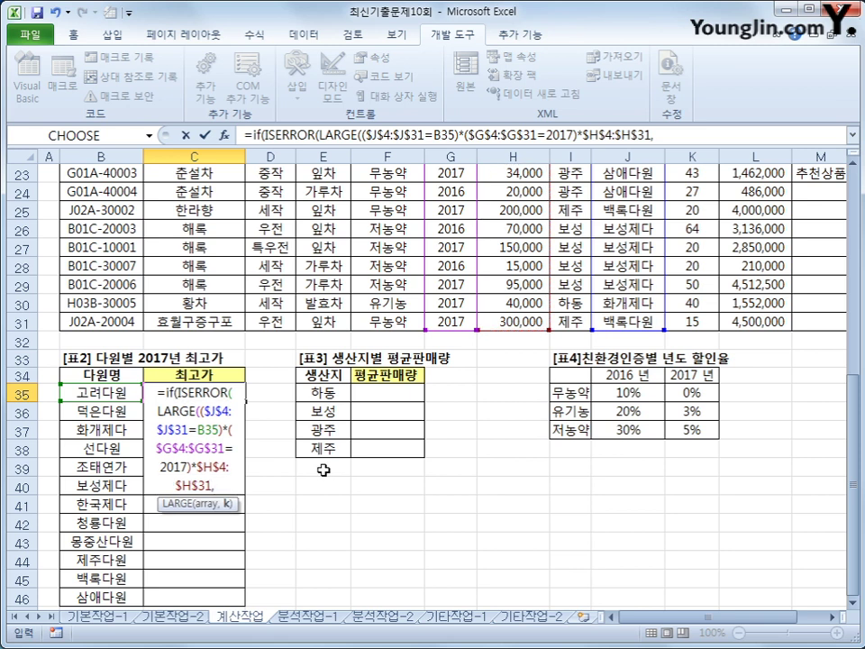
{"action": "type", "text": "1"}
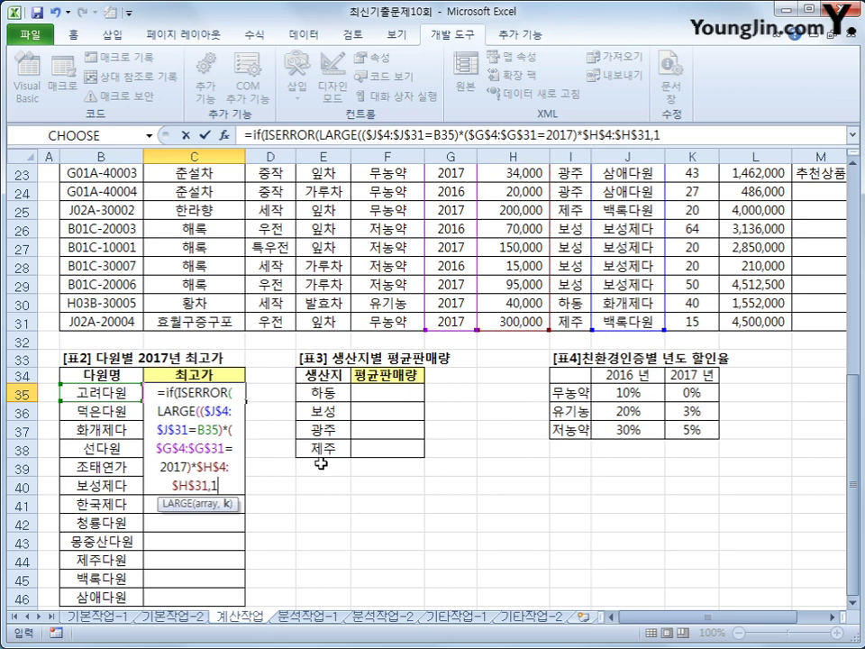
{"action": "type", "text": ")"}
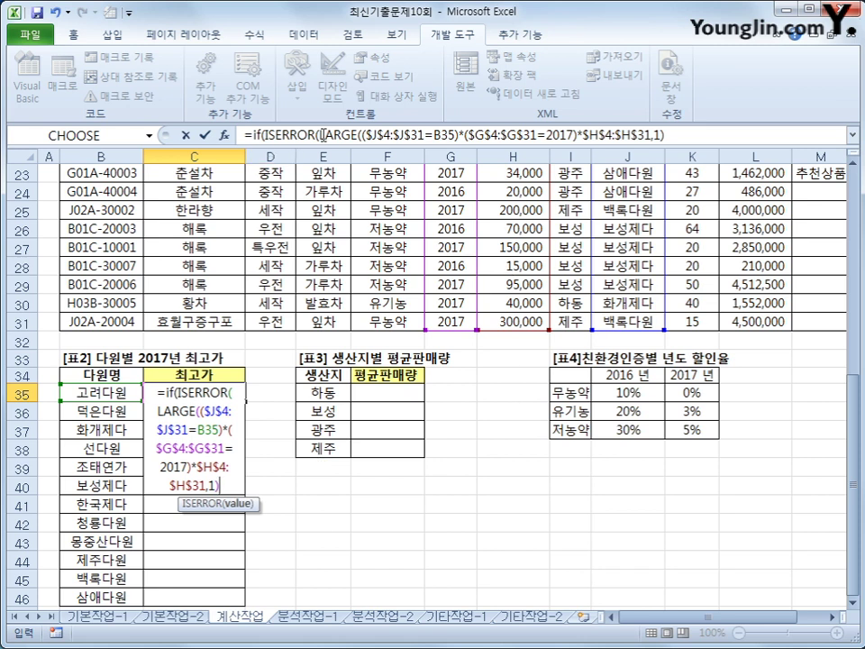
{"action": "left_click_drag", "start_coordinate": [322, 135], "coordinate": [716, 144]}
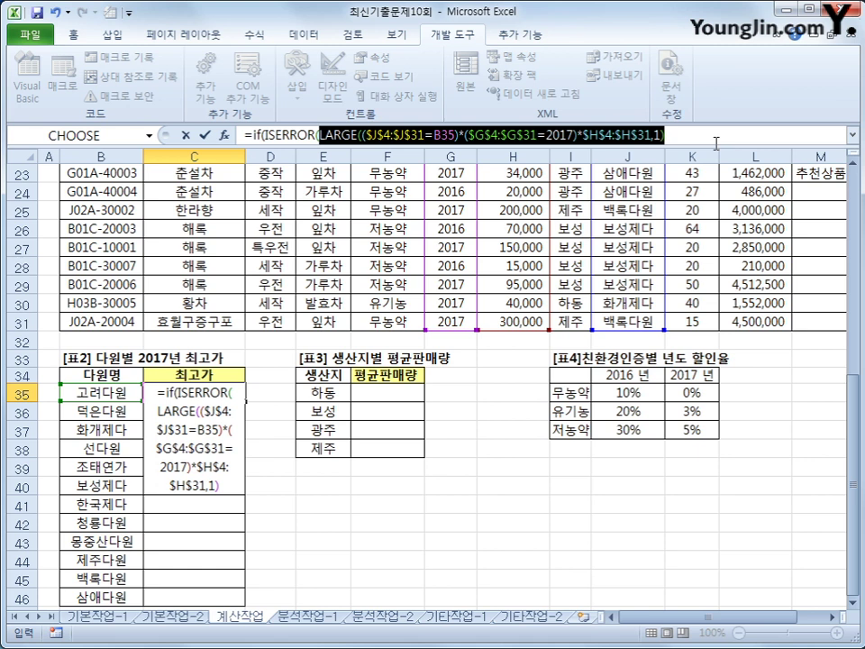
{"action": "left_click", "coordinate": [716, 139]}
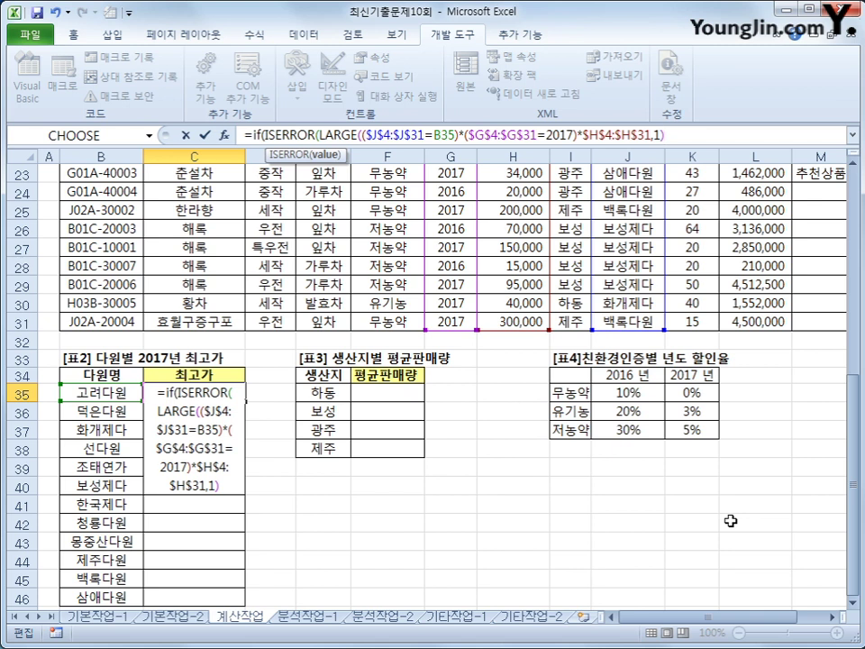
Step: Complete the C35 formula to return 0 on an error and otherwise the same LARGE expression, and enter it as an array formula
{"action": "type", "text": "),0"}
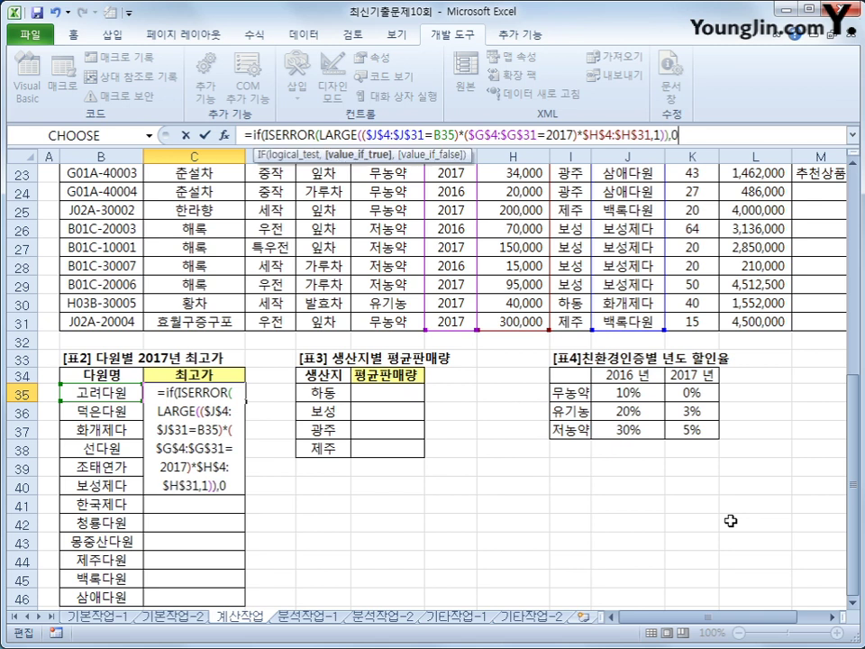
{"action": "type", "text": ","}
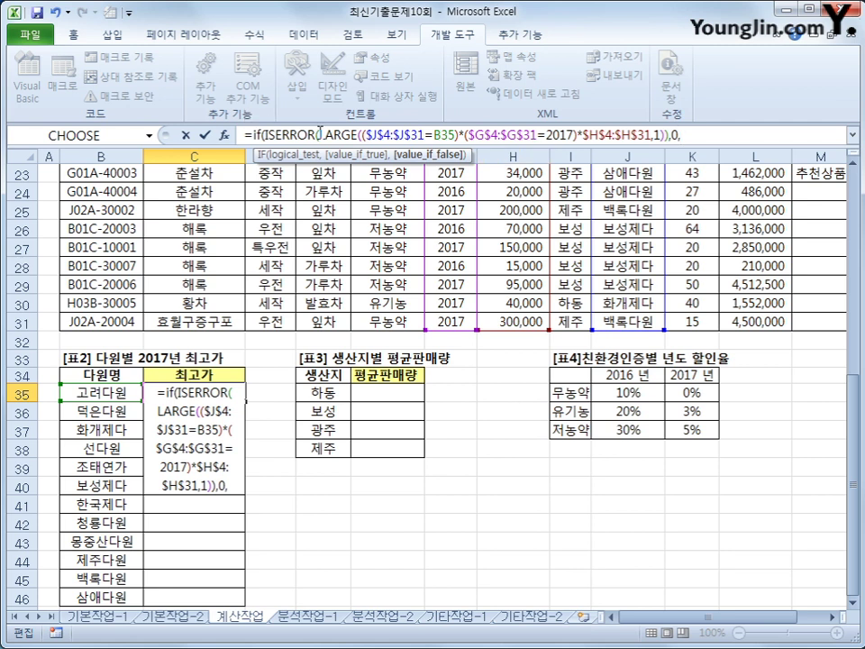
{"action": "left_click_drag", "start_coordinate": [318, 135], "coordinate": [665, 142]}
{"action": "key", "text": "ctrl+c"}
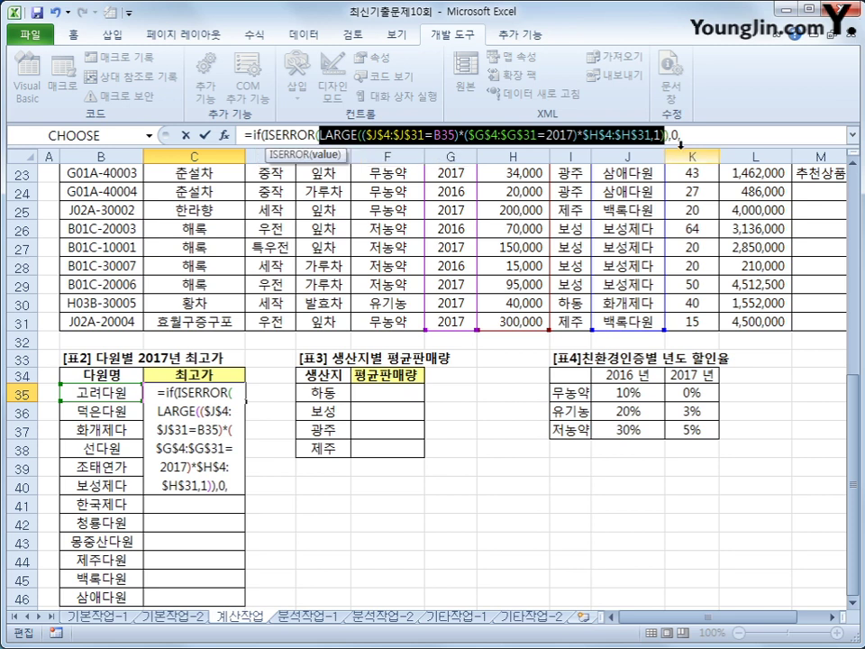
{"action": "left_click", "coordinate": [699, 135]}
{"action": "key", "text": "ctrl+v"}
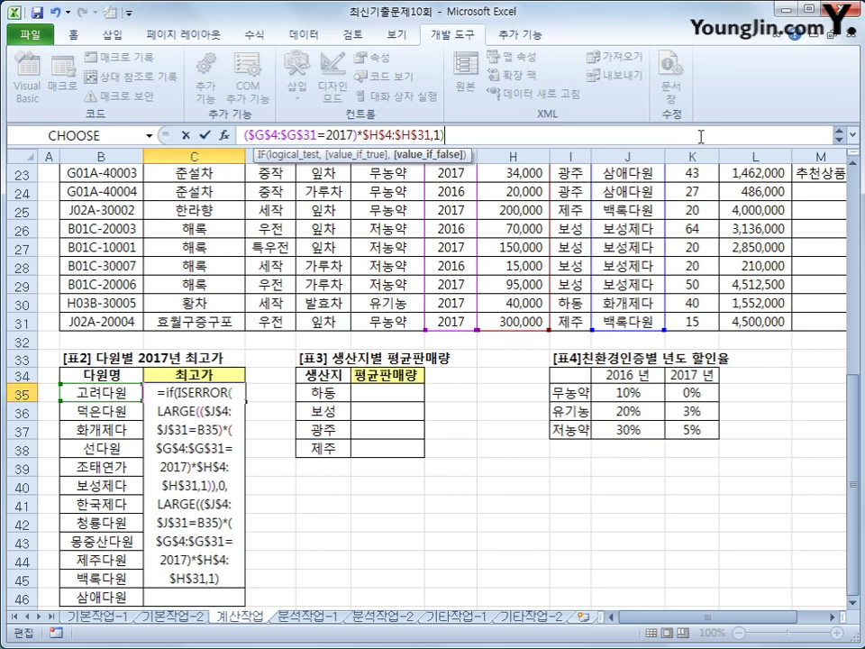
{"action": "type", "text": ")"}
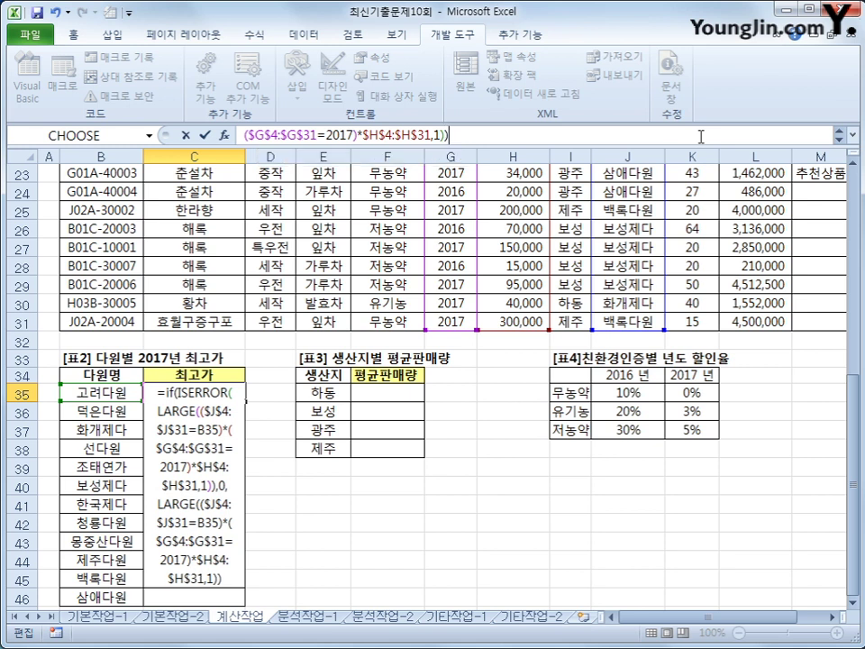
{"action": "key", "text": "ctrl+shift+u"}
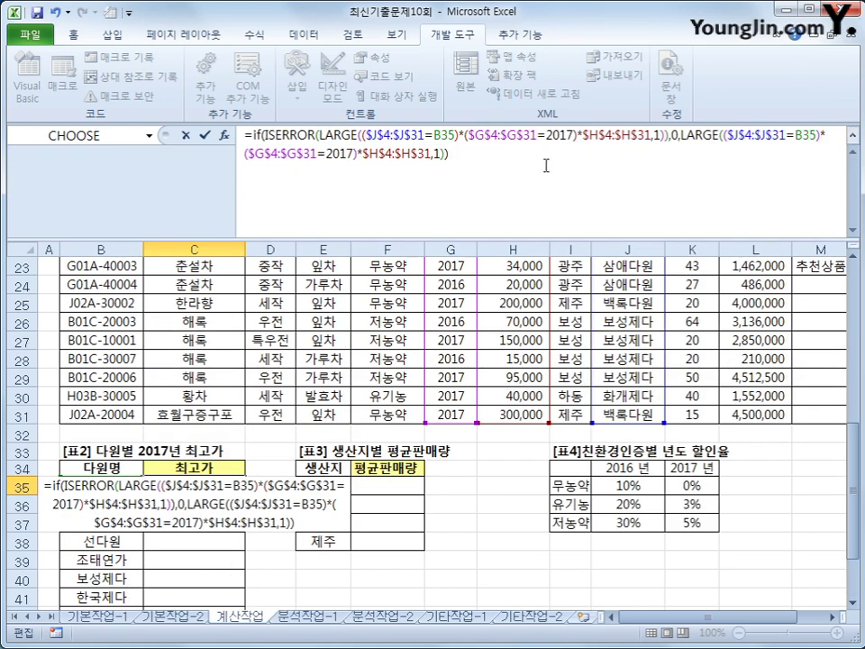
{"action": "key", "text": "ctrl+shift+Return"}
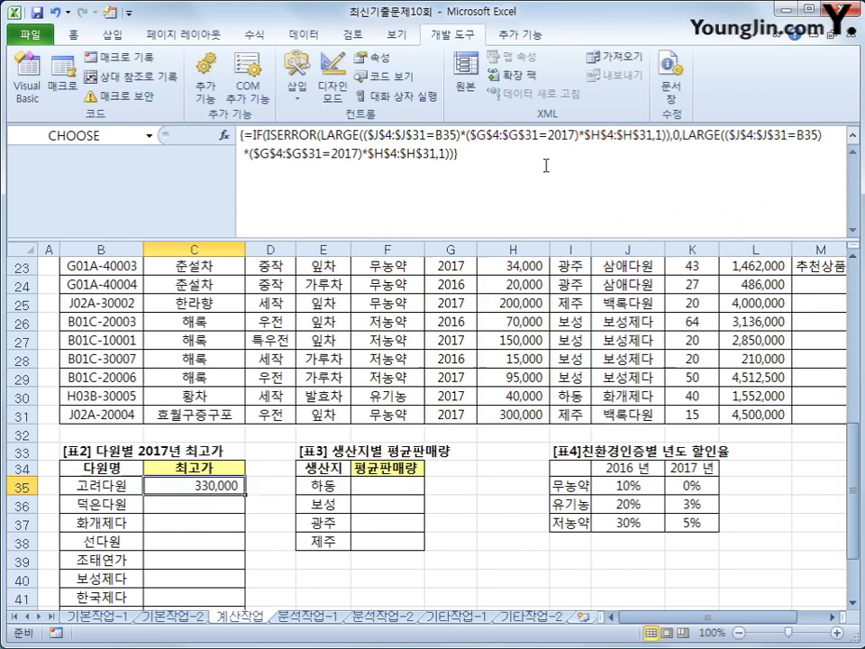
Step: Fill the C35 array formula down the 최고가 column through C46 and collapse the formula bar
{"action": "double_click", "coordinate": [246, 494]}
{"action": "scroll", "coordinate": [248, 504], "scroll_direction": "down", "scroll_amount": 2}
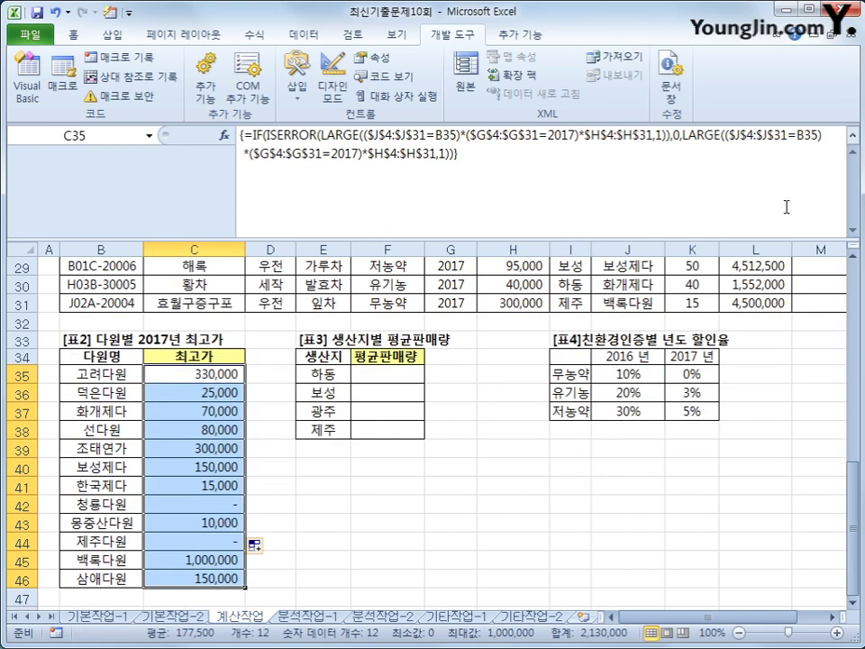
{"action": "left_click", "coordinate": [852, 135]}
{"action": "left_click", "coordinate": [228, 483]}
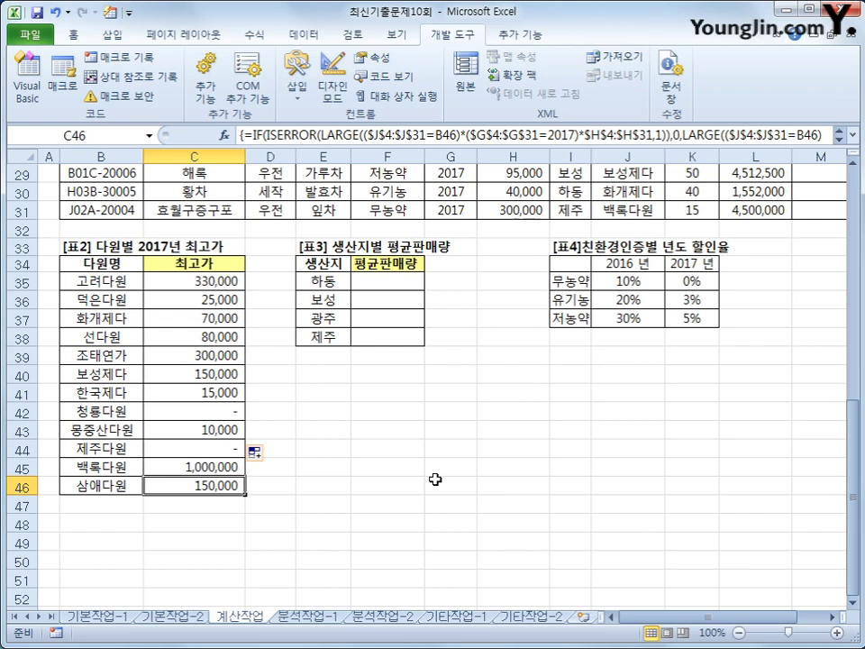
Step: Begin a formula in F35 under 평균판매량 with nested TRUNC, AVERAGE and IF functions
{"action": "left_click", "coordinate": [390, 282]}
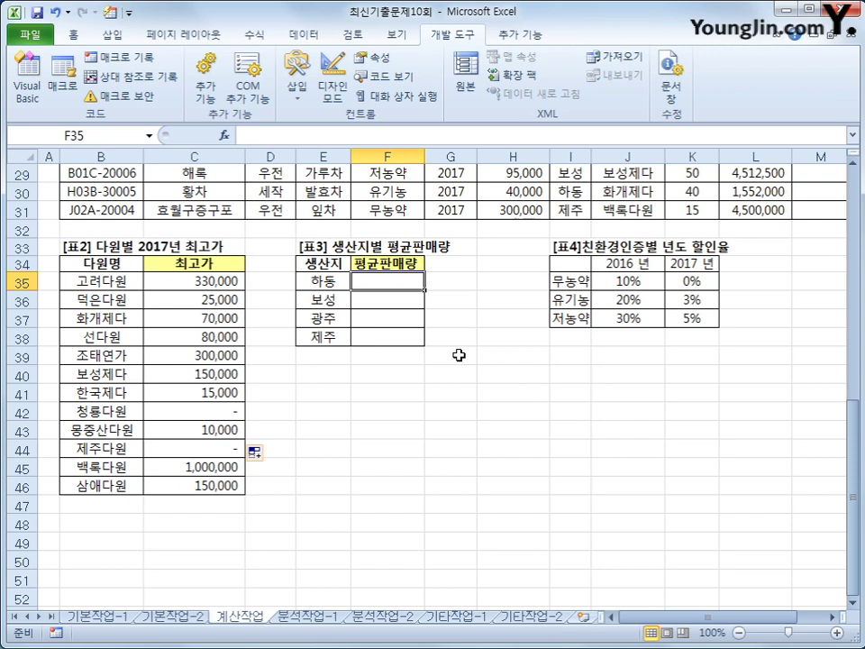
{"action": "type", "text": "=tru"}
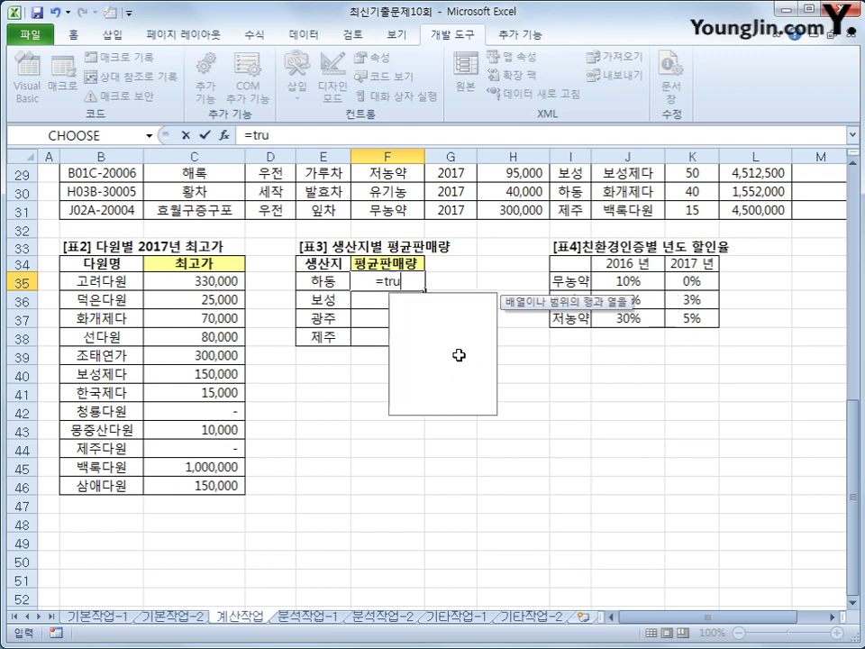
{"action": "type", "text": "nc"}
{"action": "key", "text": "Tab"}
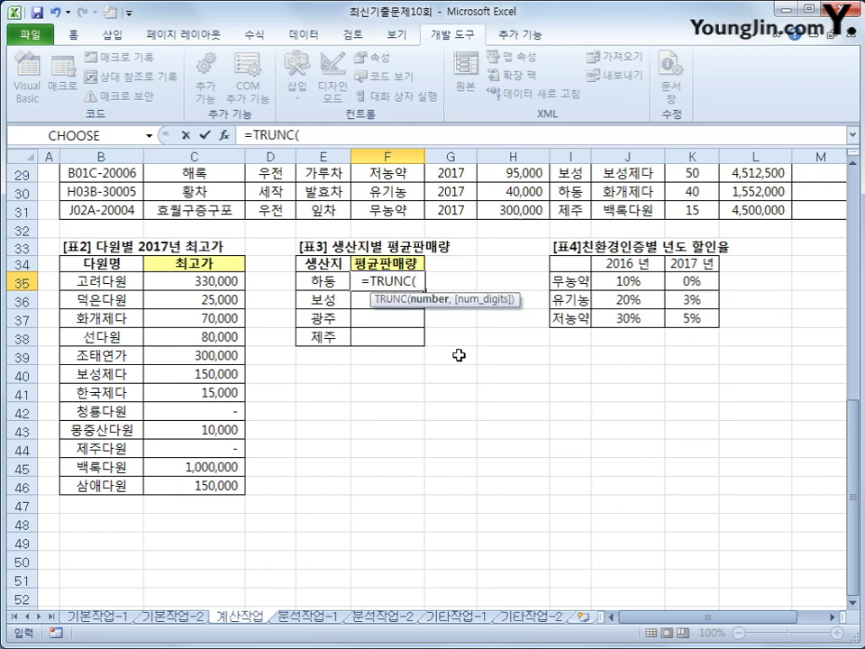
{"action": "type", "text": "av"}
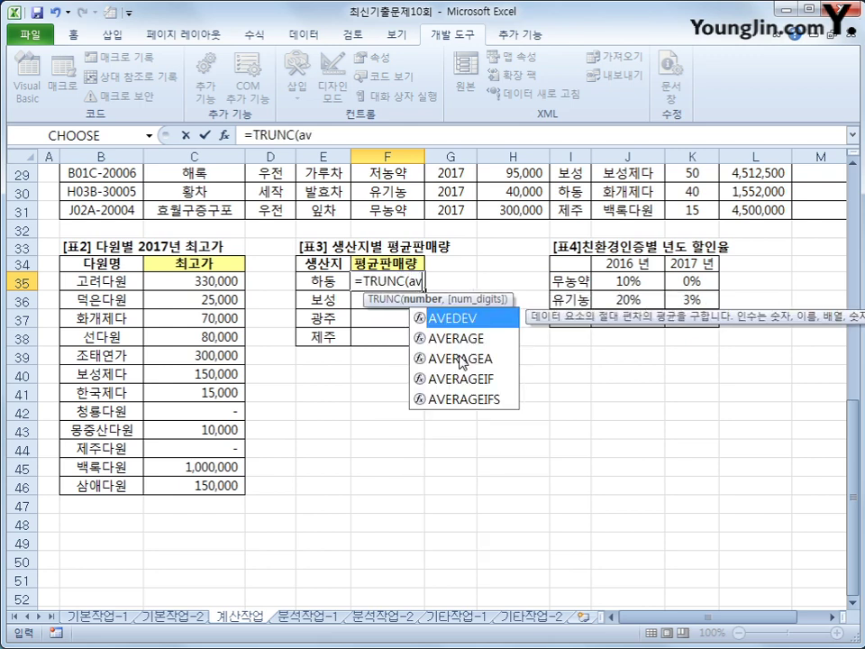
{"action": "type", "text": "er"}
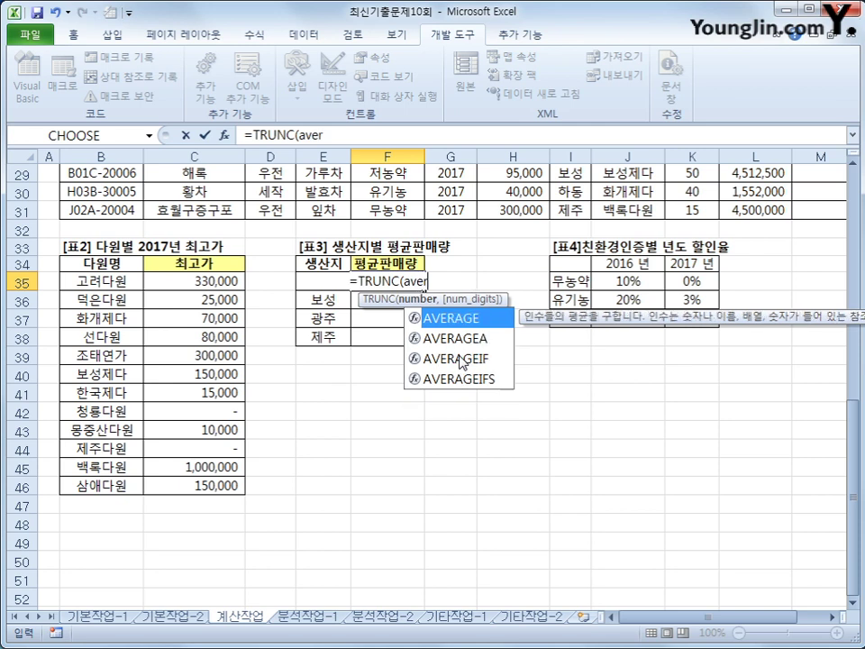
{"action": "key", "text": "Tab"}
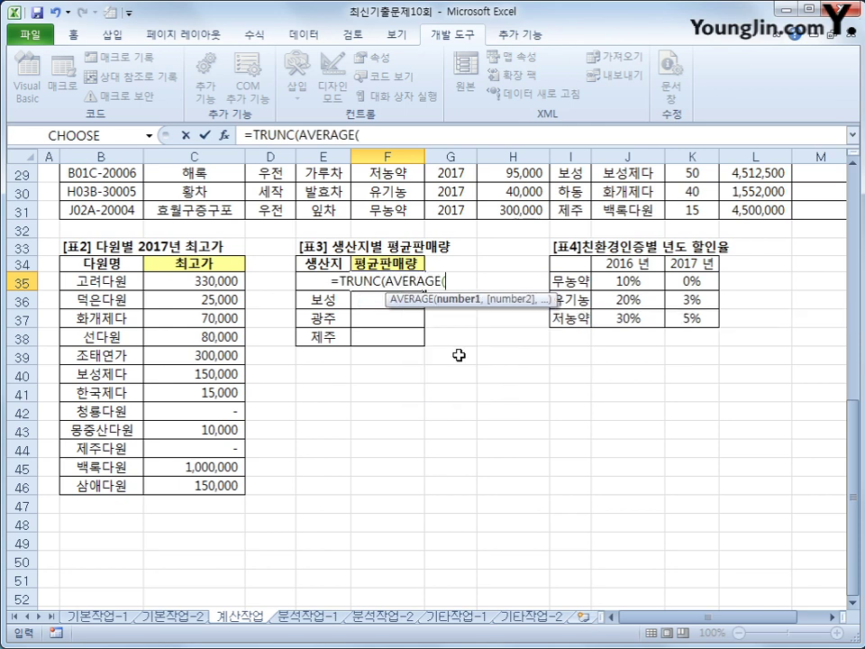
{"action": "type", "text": "if("}
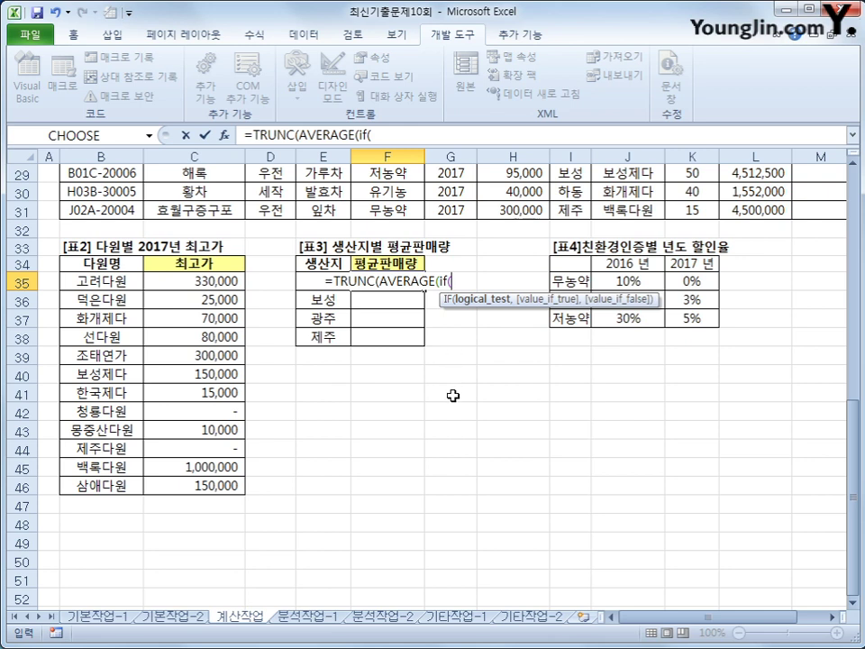
Step: Set the IF condition to compare the 생산지 range $I$4:$I$31 in 표1 with E35
{"action": "scroll", "coordinate": [453, 378], "scroll_direction": "up", "scroll_amount": 7}
{"action": "scroll", "coordinate": [371, 360], "scroll_direction": "up", "scroll_amount": 3}
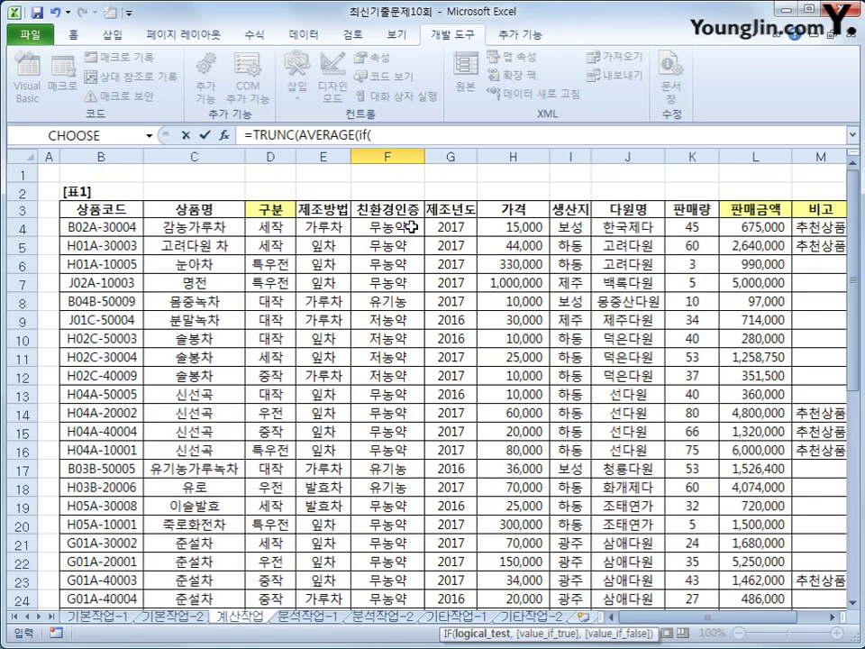
{"action": "left_click_drag", "start_coordinate": [567, 227], "coordinate": [587, 597]}
{"action": "key", "text": "F4"}
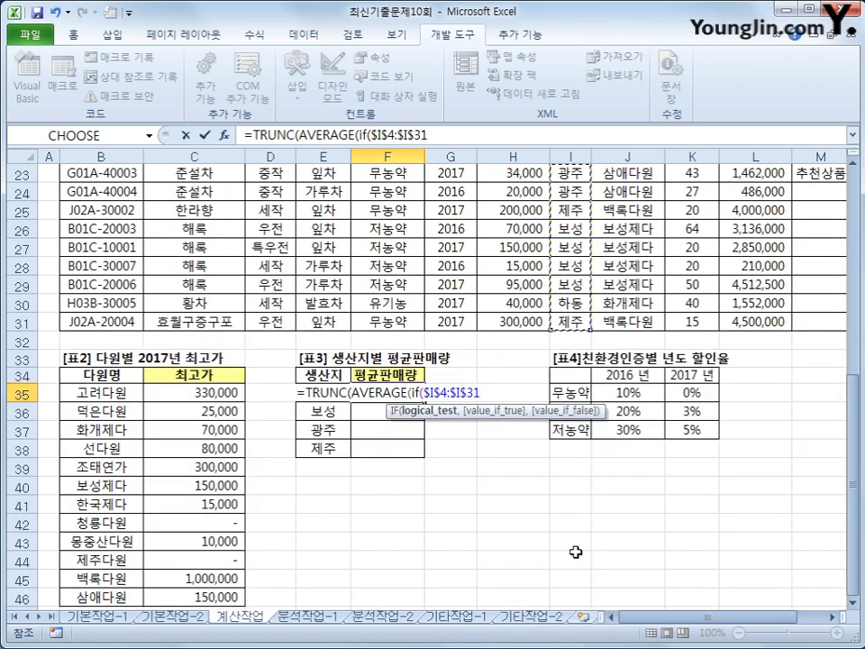
{"action": "type", "text": "="}
{"action": "key", "text": "Left"}
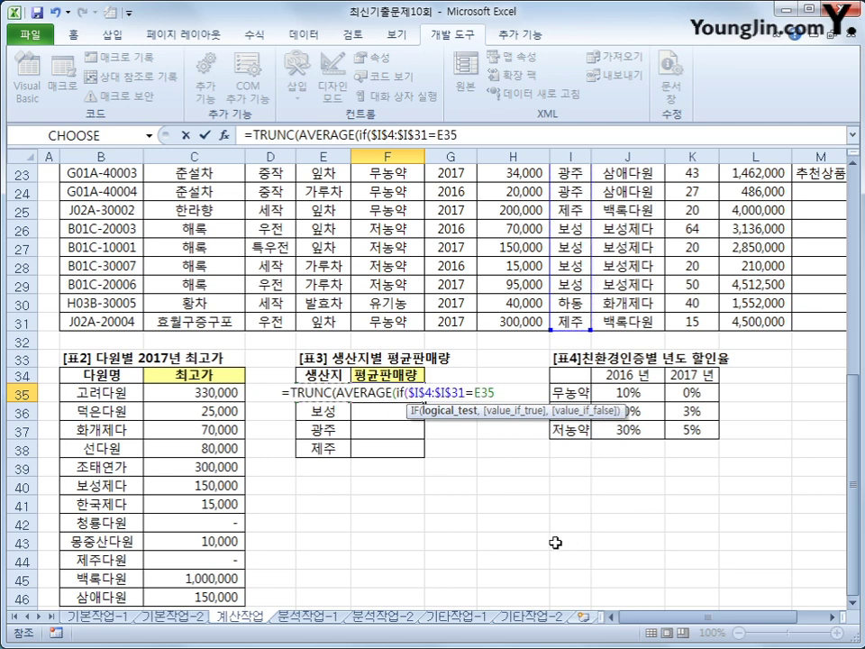
{"action": "type", "text": ","}
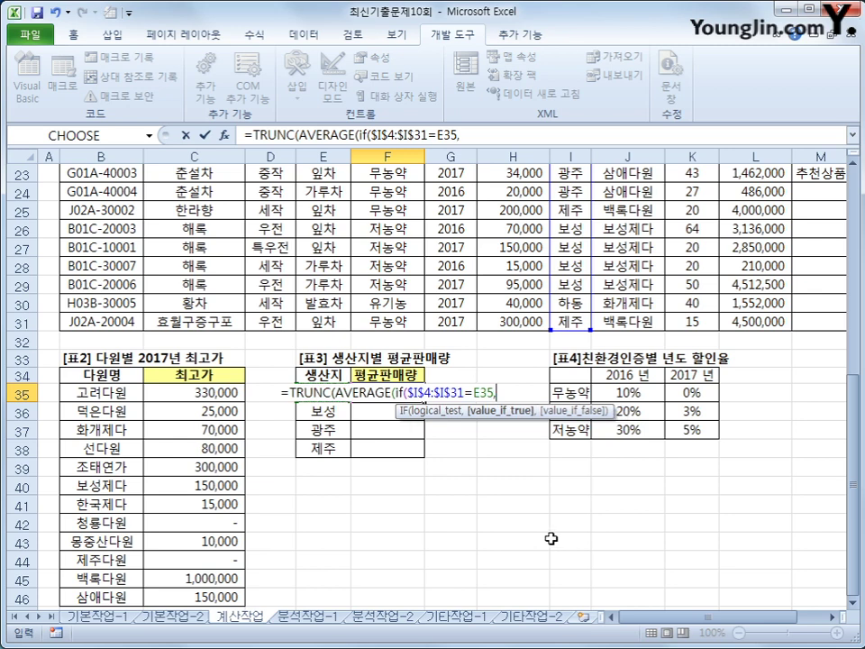
Step: Add the 판매량 range as the IF's true value, using the absolute reference $K$4:$K$31
{"action": "scroll", "coordinate": [551, 537], "scroll_direction": "up", "scroll_amount": 7}
{"action": "left_click", "coordinate": [687, 209]}
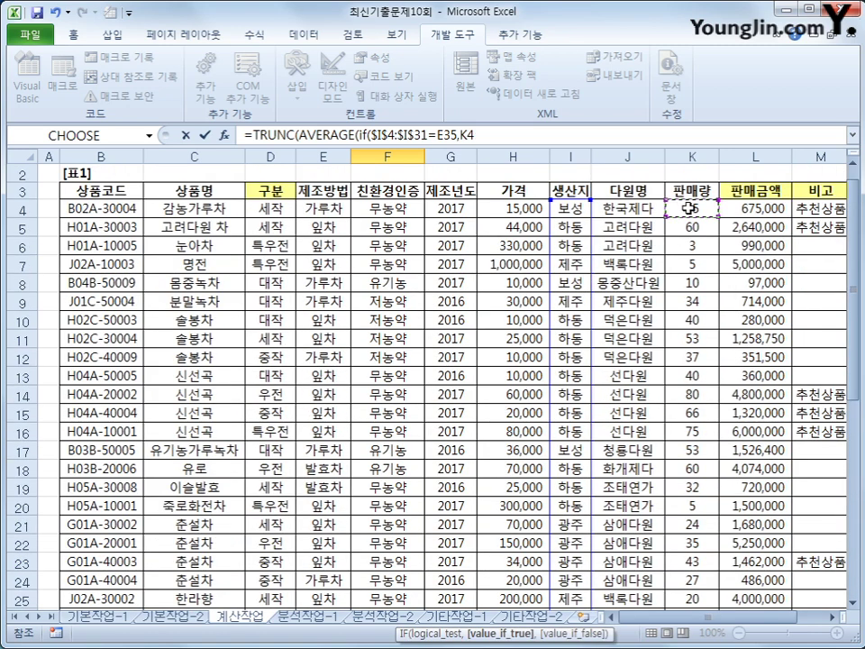
{"action": "left_click_drag", "start_coordinate": [688, 209], "coordinate": [700, 597]}
{"action": "left_click_drag", "start_coordinate": [694, 593], "coordinate": [692, 563]}
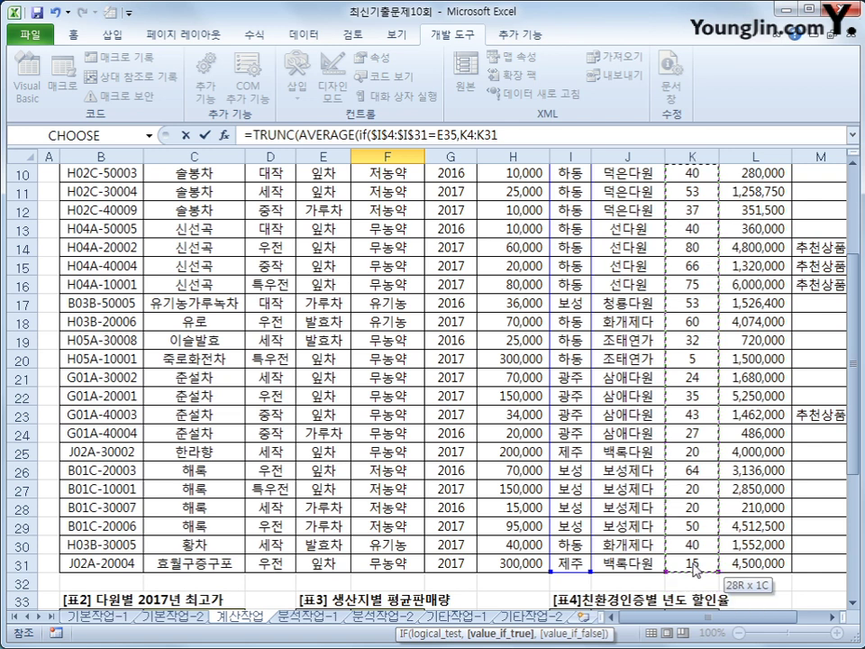
{"action": "key", "text": "F4"}
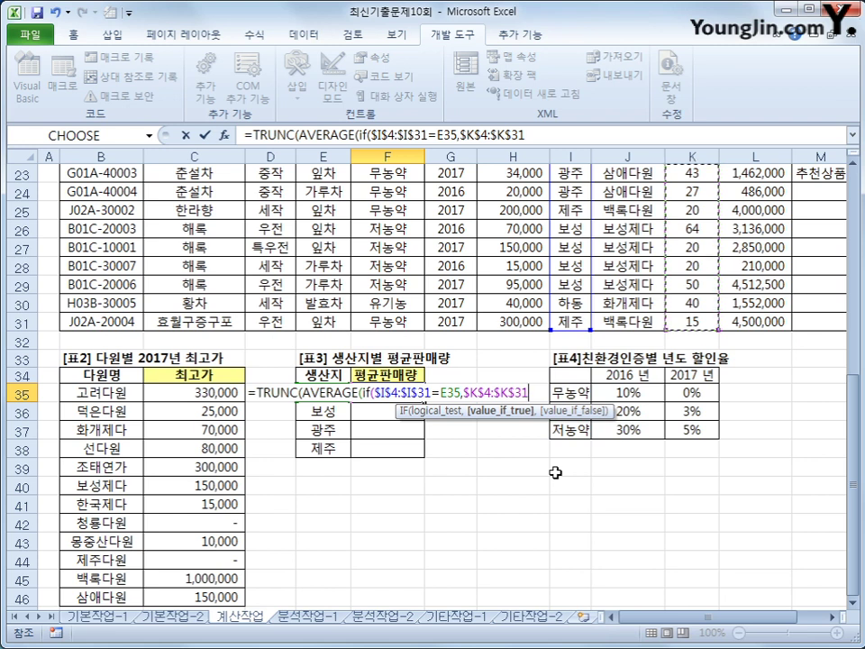
Step: Close the IF and AVERAGE functions, set TRUNC to 0 digits and enter F35 as an array formula
{"action": "type", "text": ")"}
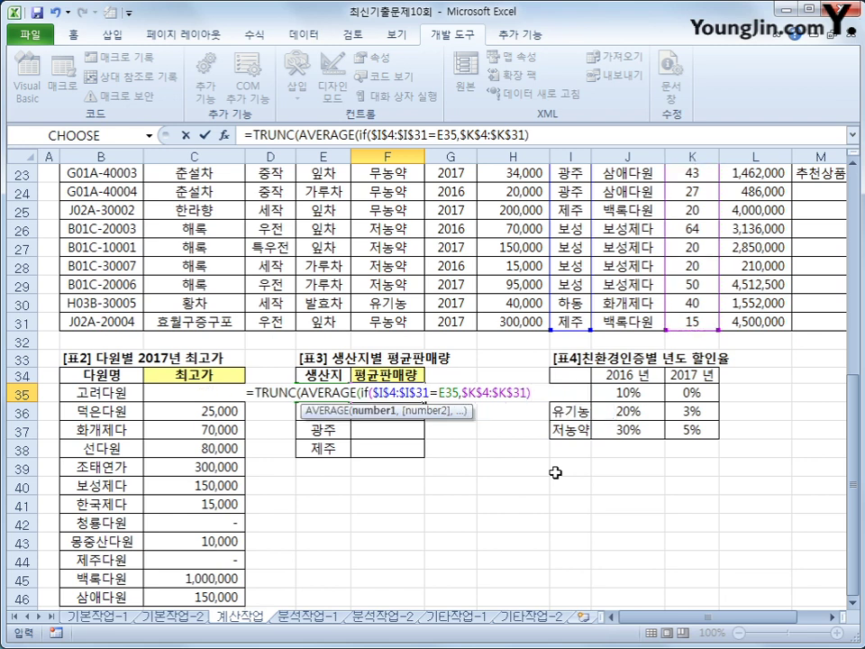
{"action": "type", "text": ")"}
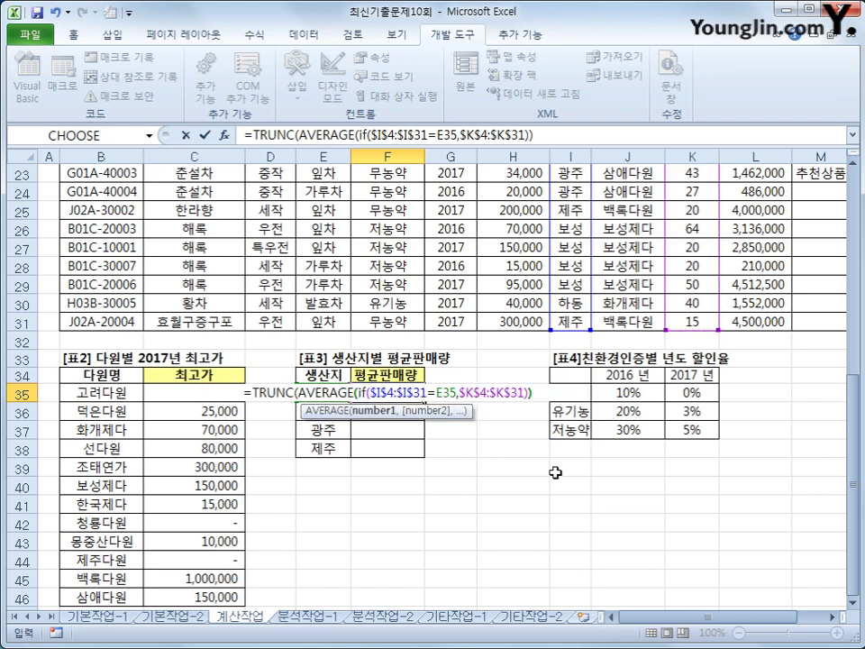
{"action": "type", "text": ","}
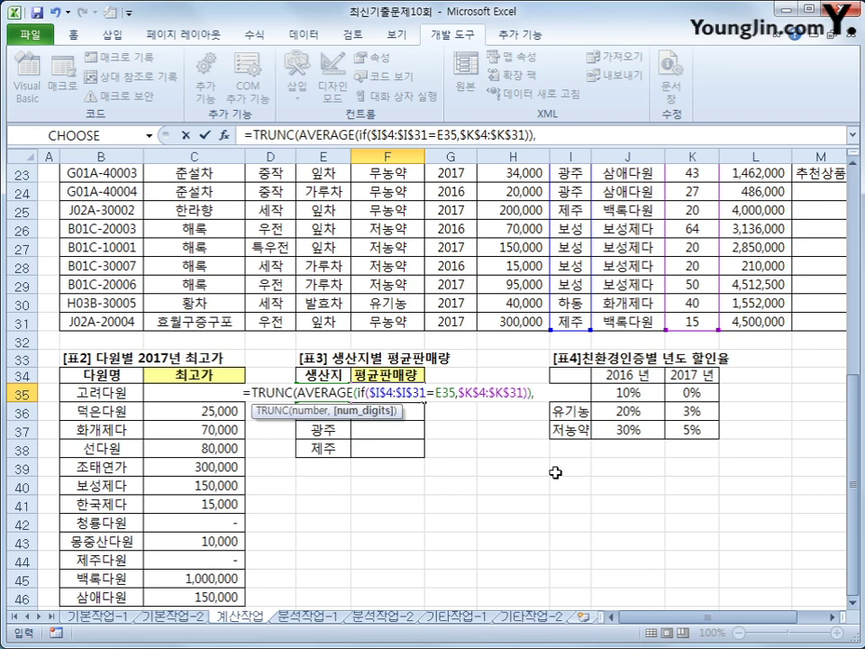
{"action": "type", "text": "0"}
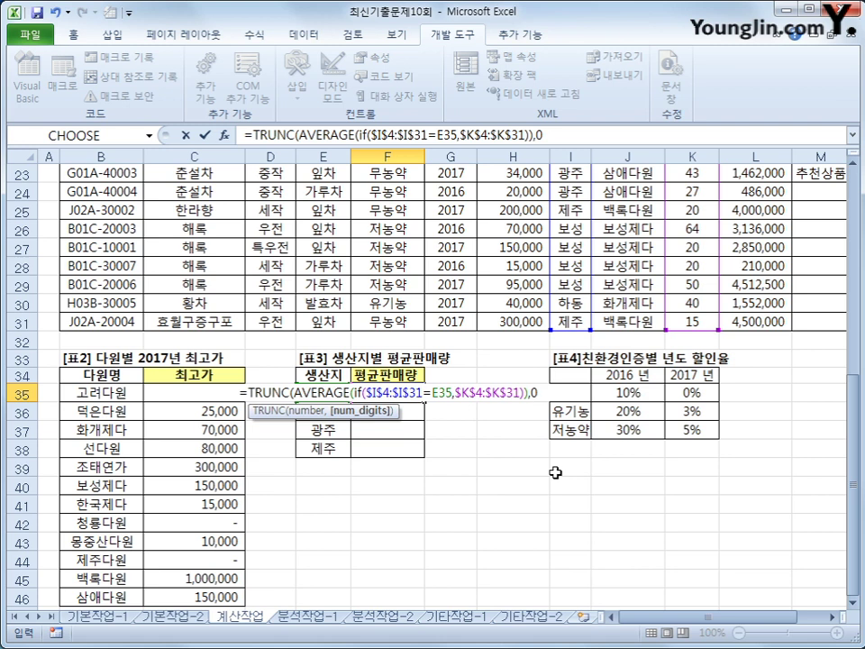
{"action": "type", "text": ")"}
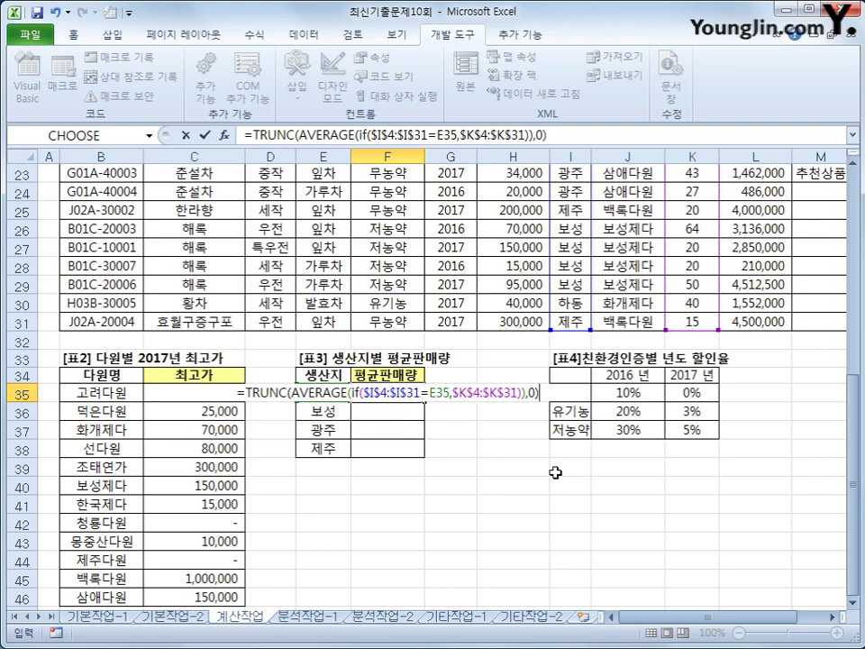
{"action": "key", "text": "ctrl+shift+Return"}
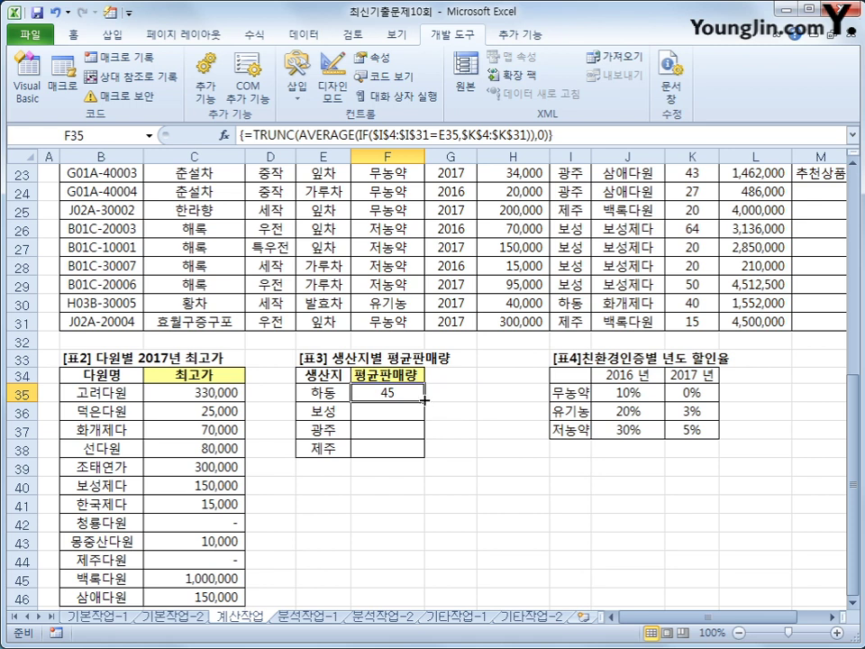
Step: Fill the F35 array formula down the 평균판매량 column through F38
{"action": "left_click_drag", "start_coordinate": [423, 401], "coordinate": [421, 464]}
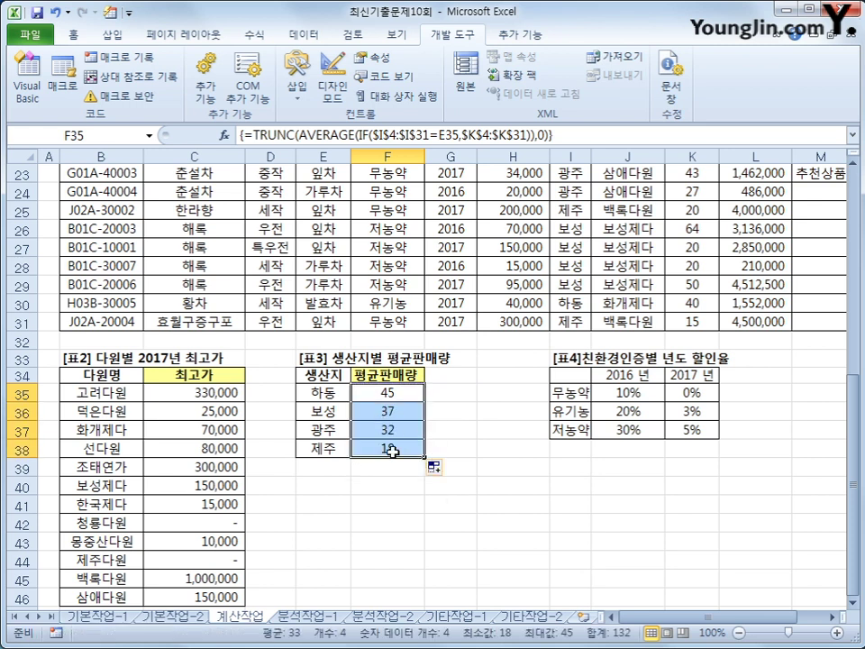
{"action": "left_click", "coordinate": [391, 392]}
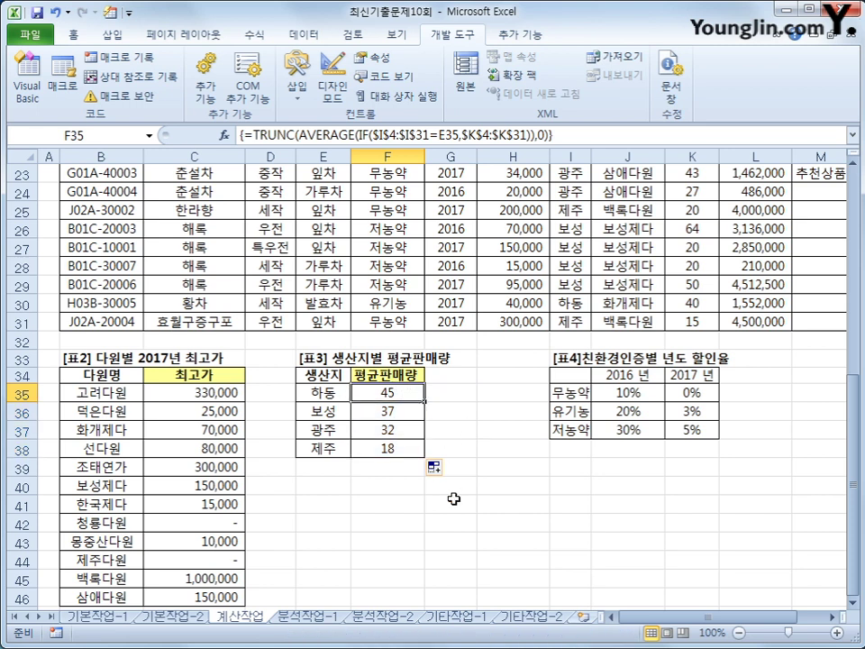
{"action": "scroll", "coordinate": [453, 498], "scroll_direction": "up", "scroll_amount": 2}
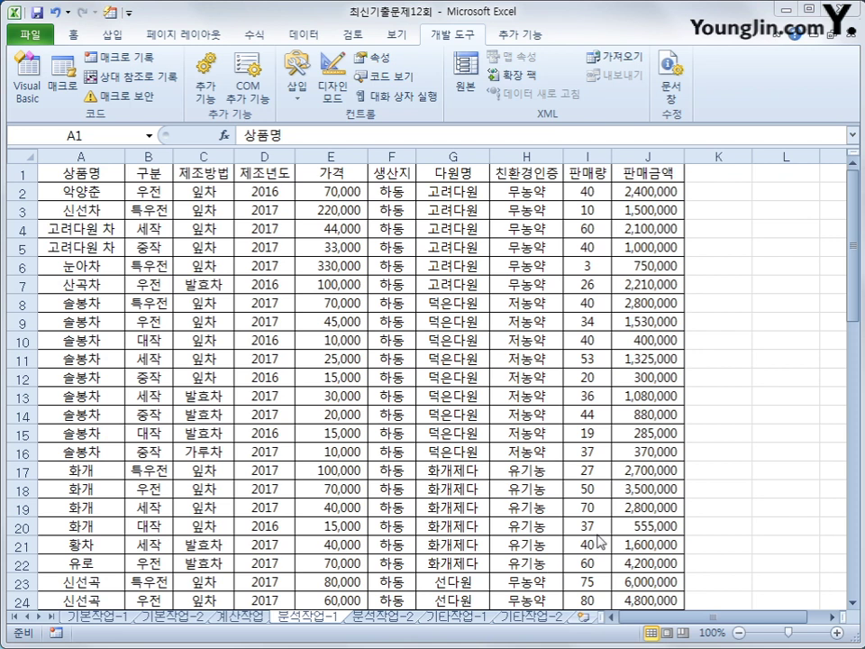
Step: Create a PivotTable from '분석작업-1'!$A$1:$J$67 on the existing worksheet, placed at cell L4
{"action": "left_click", "coordinate": [92, 175]}
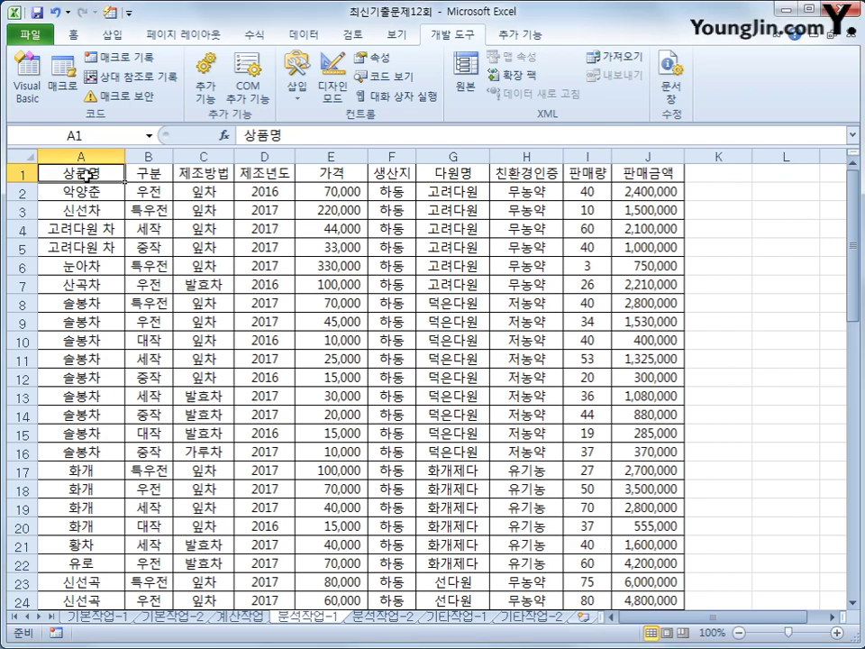
{"action": "left_click", "coordinate": [112, 34]}
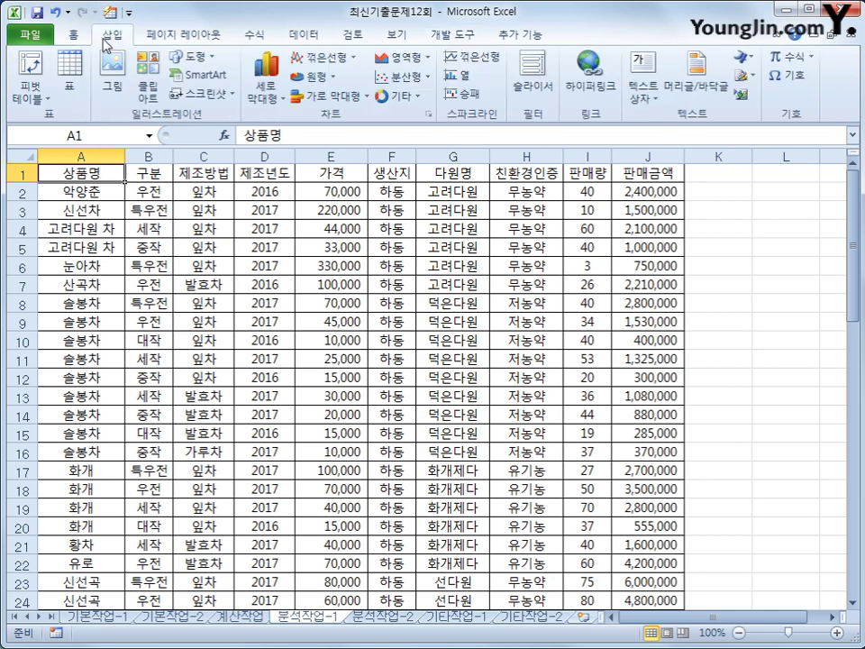
{"action": "left_click", "coordinate": [34, 74]}
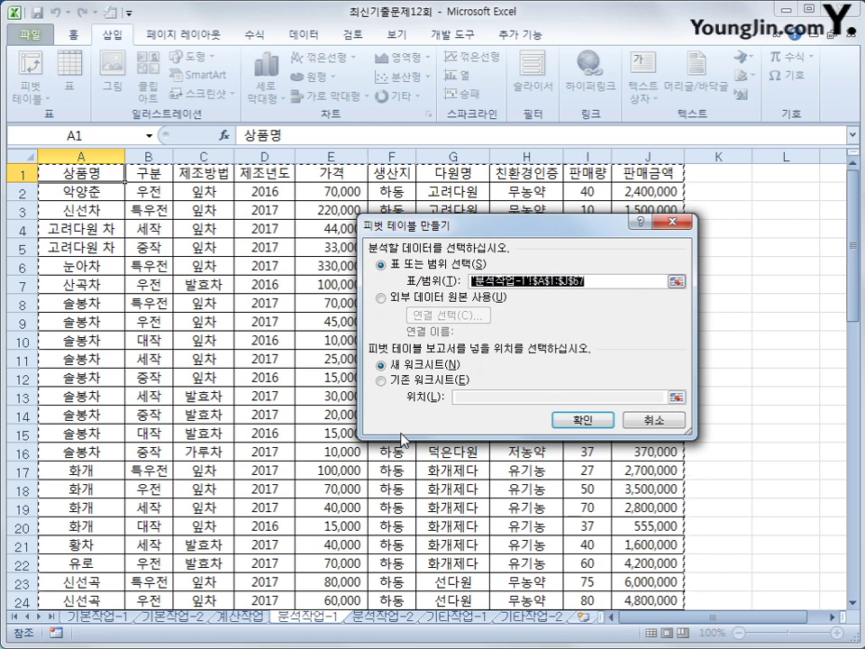
{"action": "left_click", "coordinate": [424, 380]}
{"action": "left_click", "coordinate": [465, 398]}
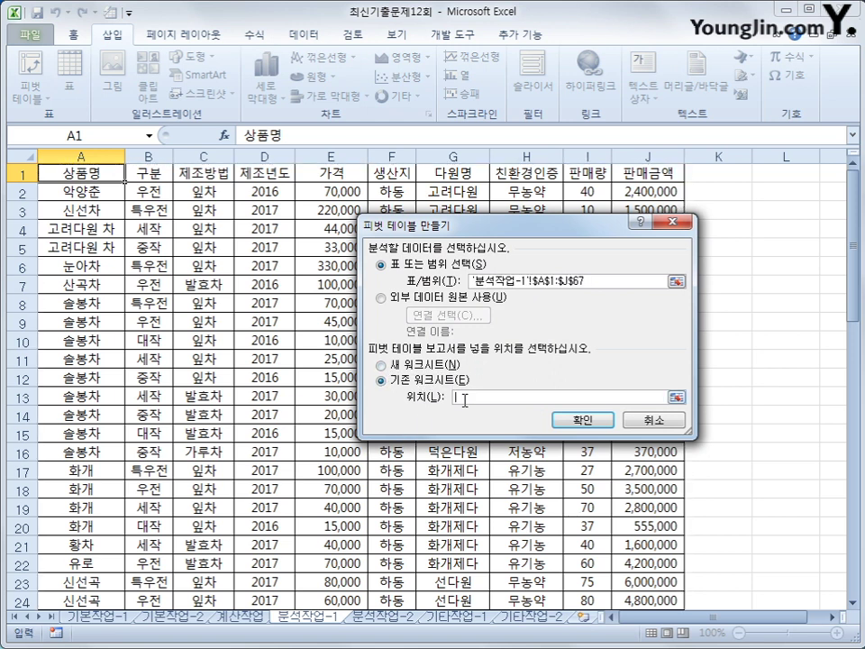
{"action": "left_click", "coordinate": [785, 231]}
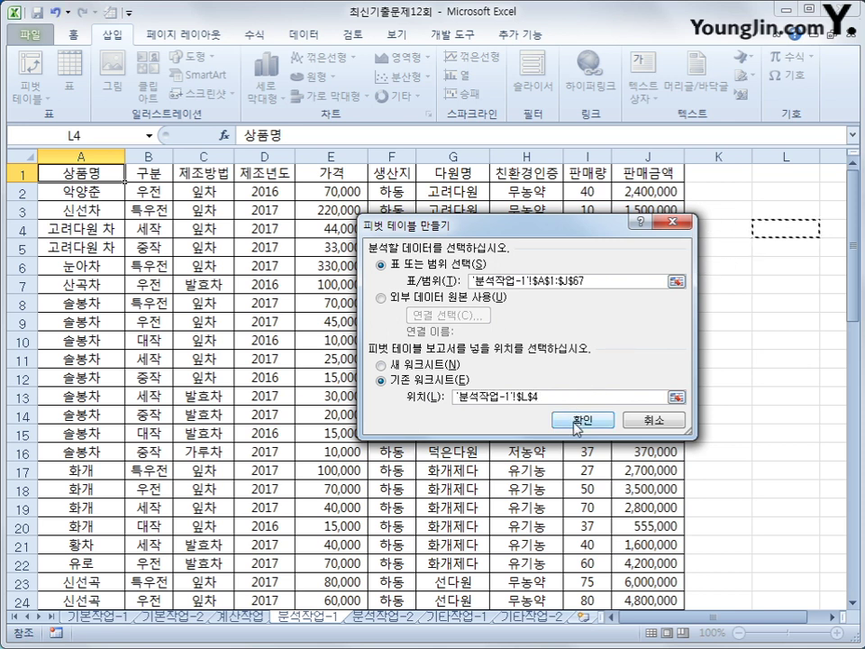
{"action": "left_click", "coordinate": [576, 423]}
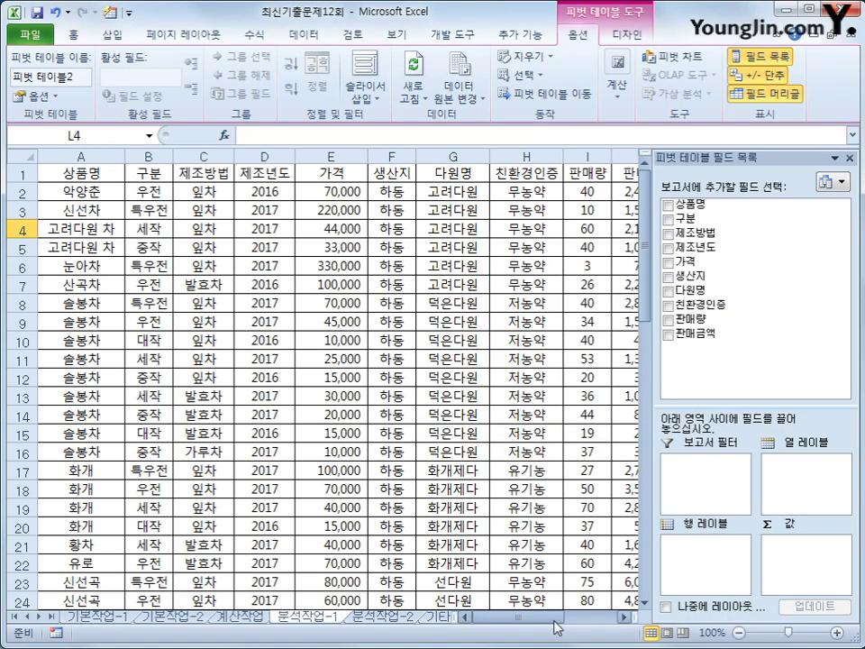
Step: Lay out the PivotTable with 생산지 as report filter, 구분 and 제조방법 as row labels, and 판매량 and 판매금액 as values
{"action": "left_click", "coordinate": [623, 617]}
{"action": "left_click", "coordinate": [623, 618]}
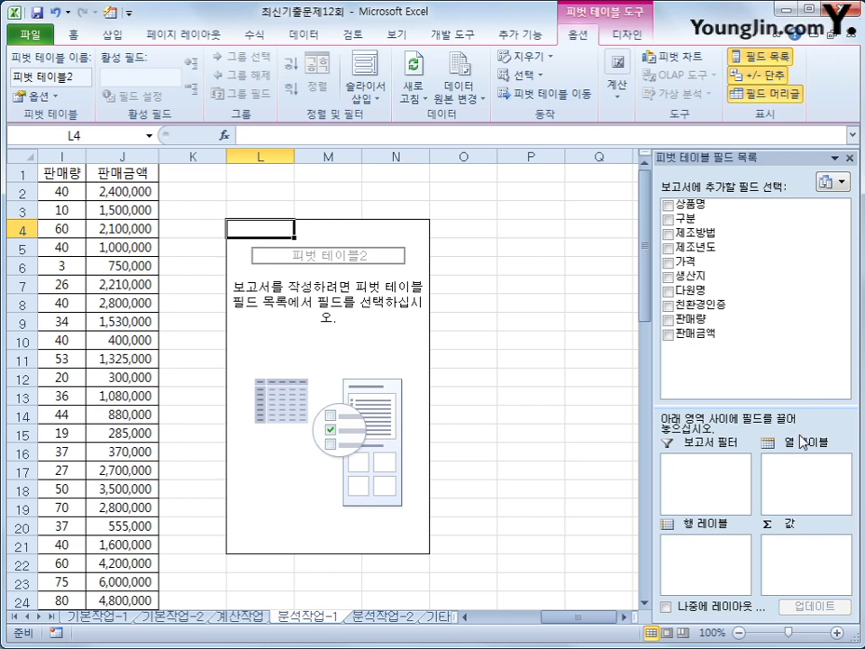
{"action": "left_click_drag", "start_coordinate": [707, 282], "coordinate": [716, 479]}
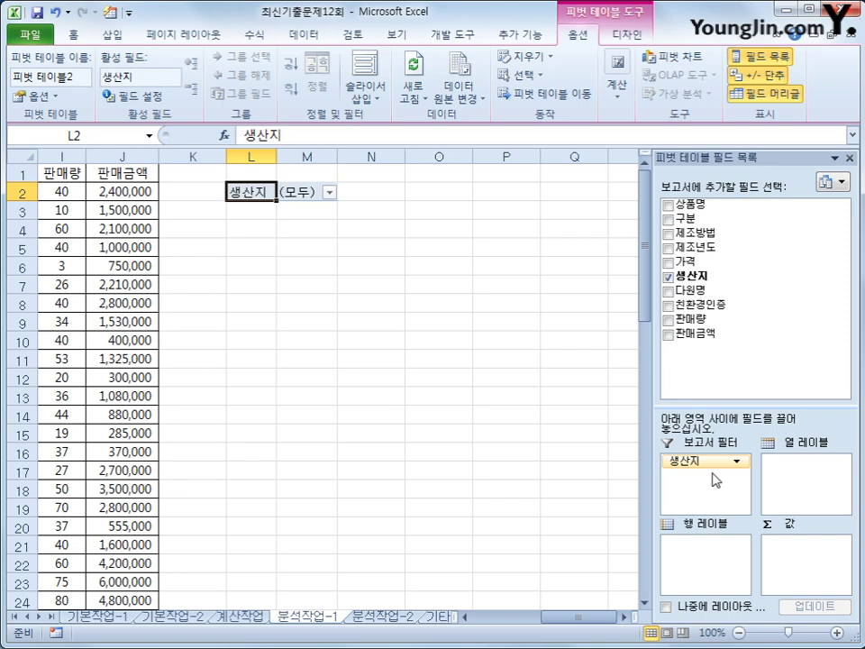
{"action": "left_click_drag", "start_coordinate": [689, 218], "coordinate": [720, 573]}
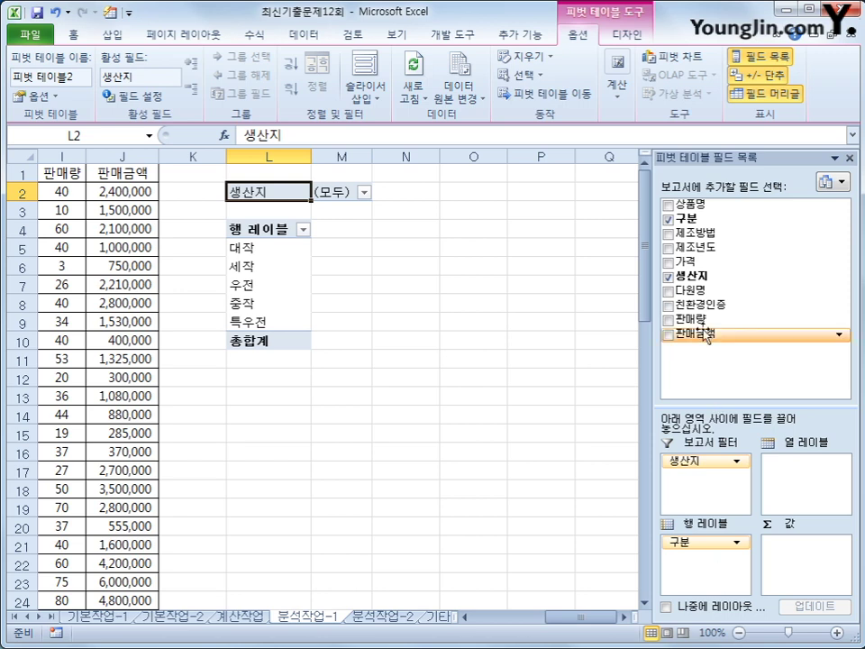
{"action": "left_click_drag", "start_coordinate": [716, 233], "coordinate": [721, 576]}
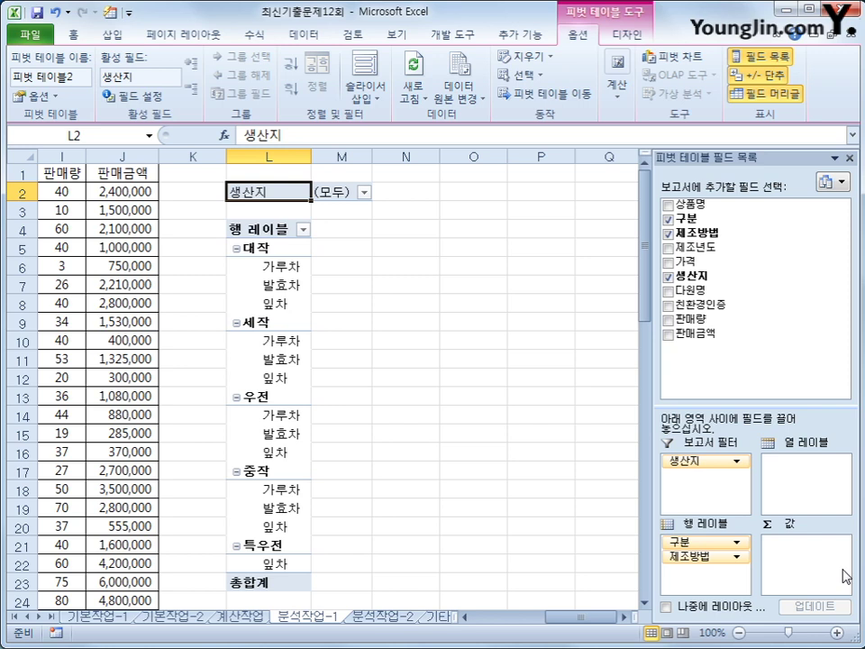
{"action": "left_click_drag", "start_coordinate": [689, 319], "coordinate": [806, 563]}
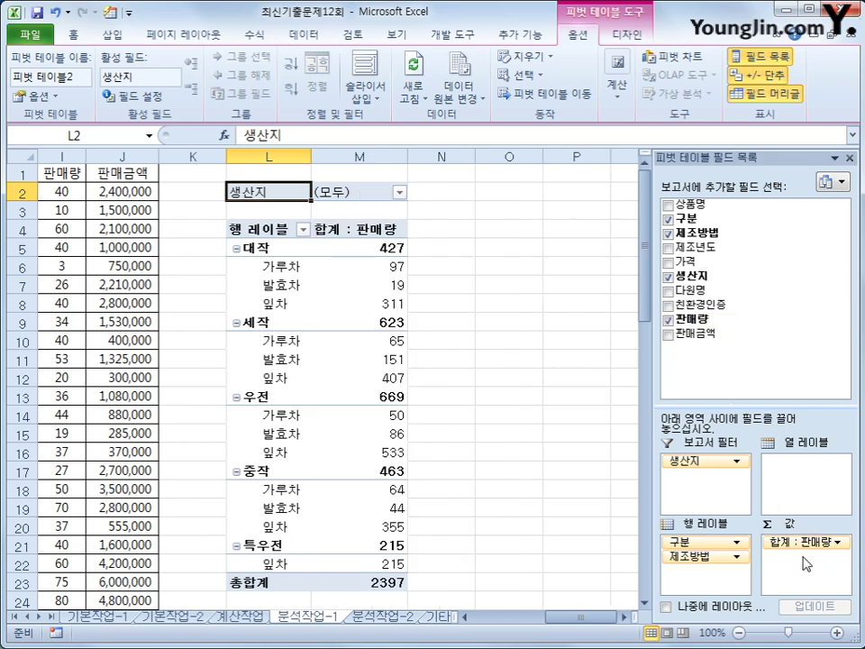
{"action": "left_click_drag", "start_coordinate": [699, 332], "coordinate": [804, 578]}
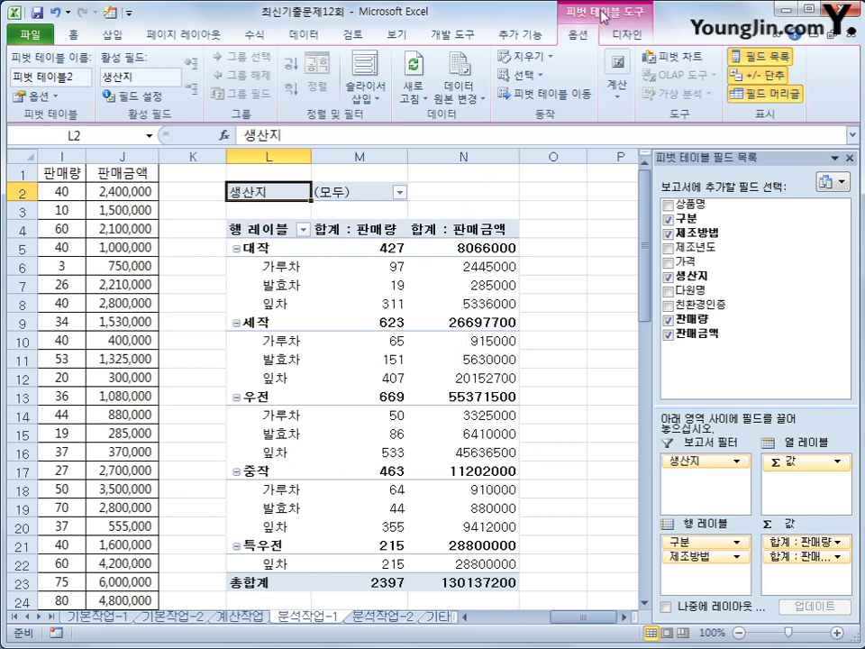
Step: Switch the PivotTable's report layout to outline form (개요 형식)
{"action": "left_click", "coordinate": [634, 35]}
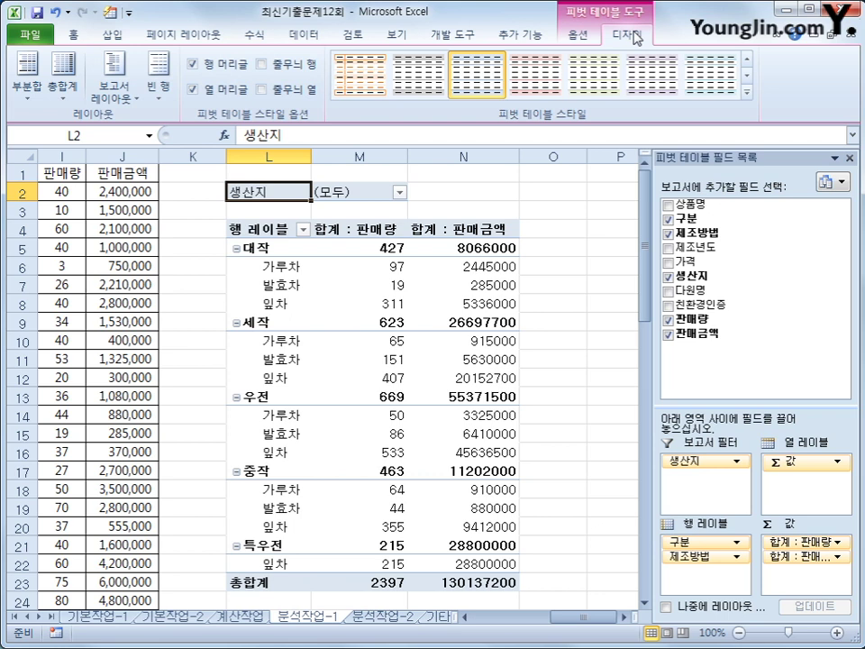
{"action": "left_click", "coordinate": [109, 99]}
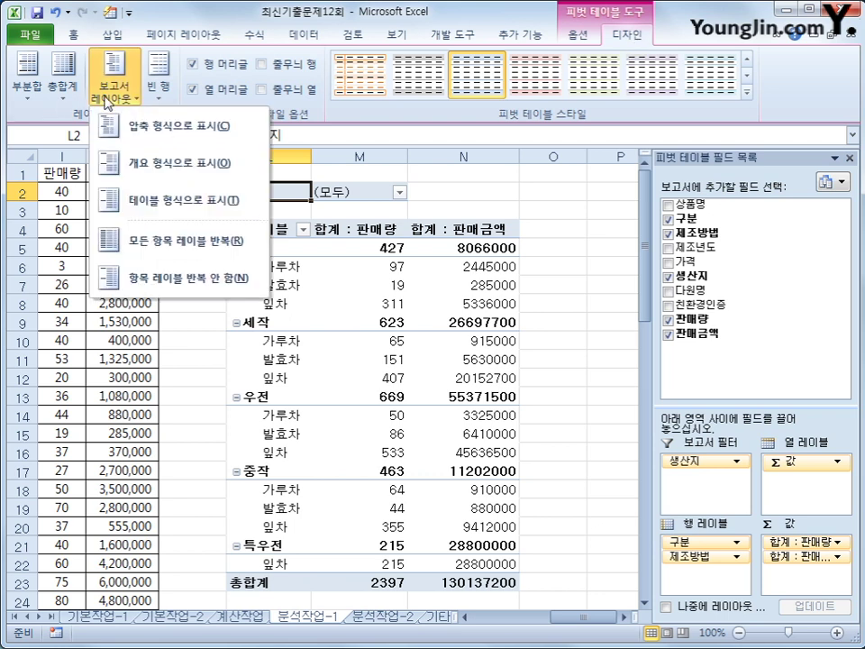
{"action": "left_click", "coordinate": [154, 173]}
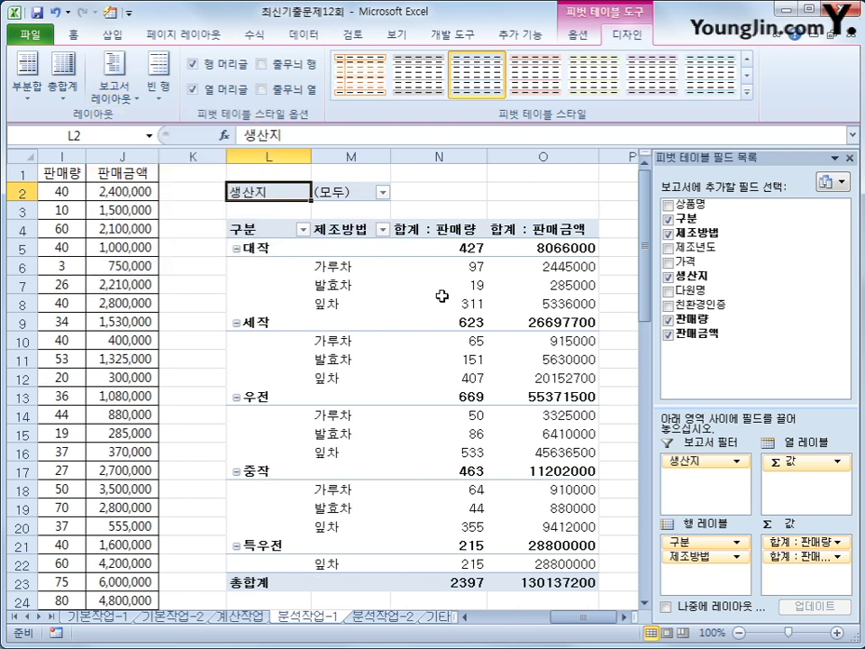
Step: Start a calculated field in the PivotTable and name it 판매단가
{"action": "mouse_move", "coordinate": [441, 295]}
{"action": "left_click", "coordinate": [587, 37]}
{"action": "left_click", "coordinate": [616, 85]}
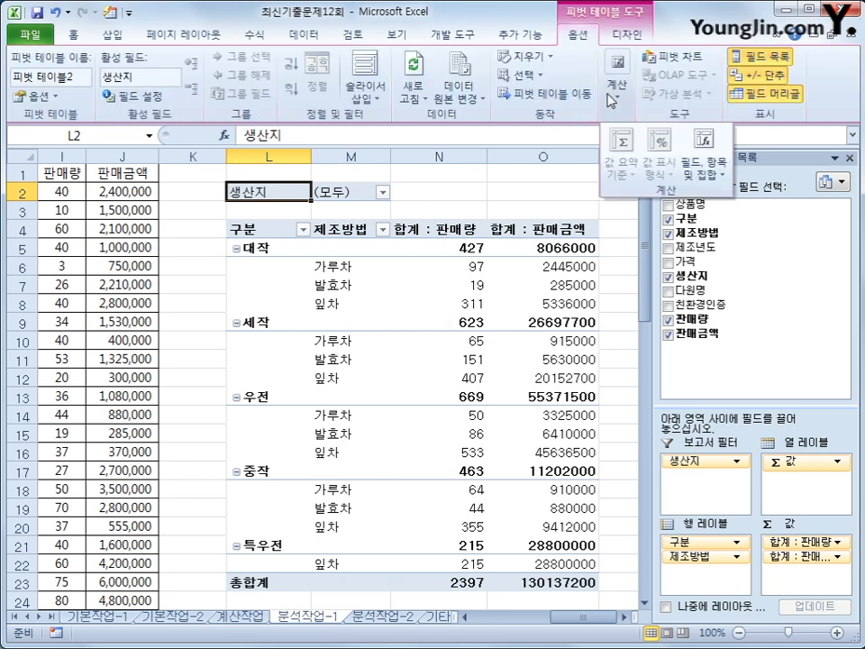
{"action": "left_click", "coordinate": [724, 177]}
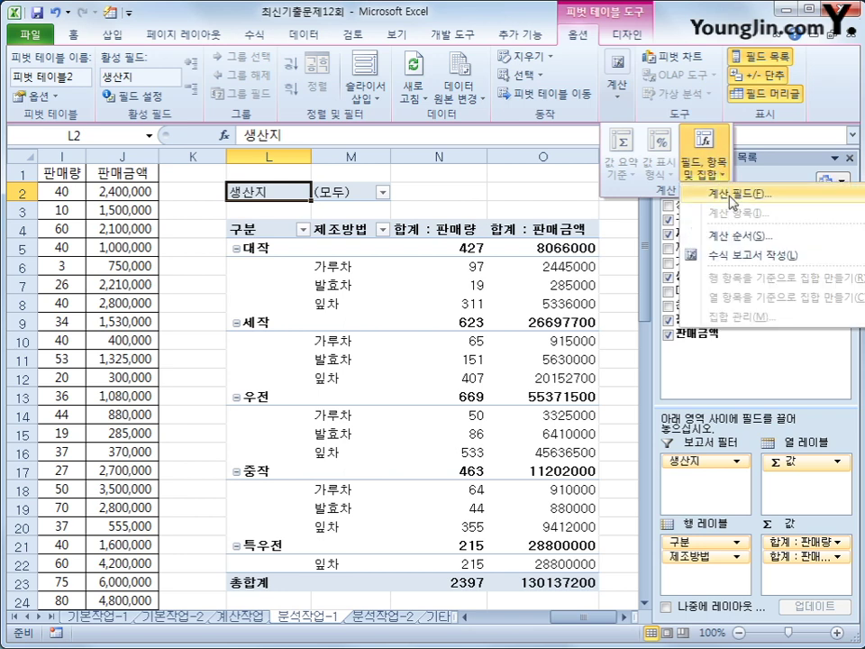
{"action": "left_click", "coordinate": [744, 192]}
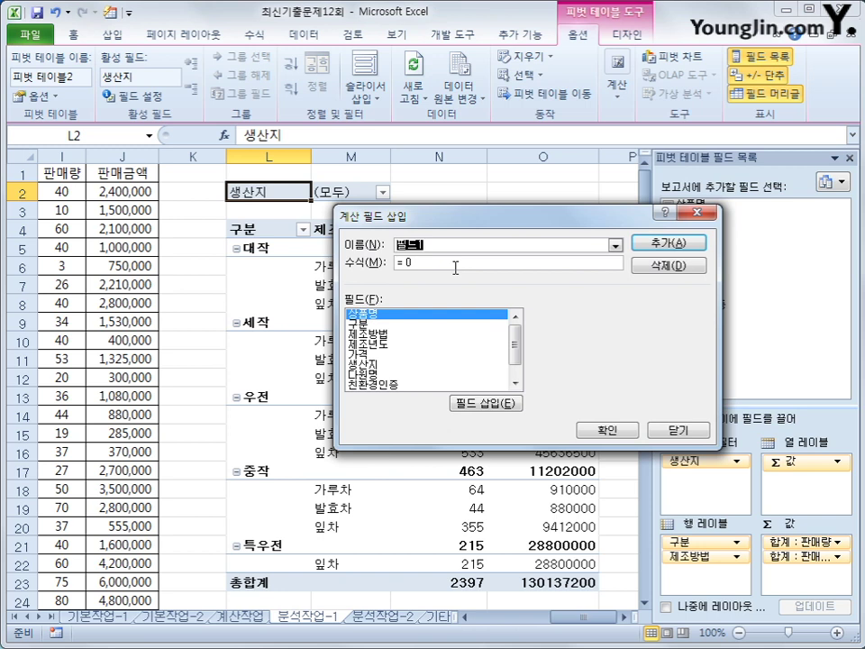
{"action": "type", "text": "ㅂ"}
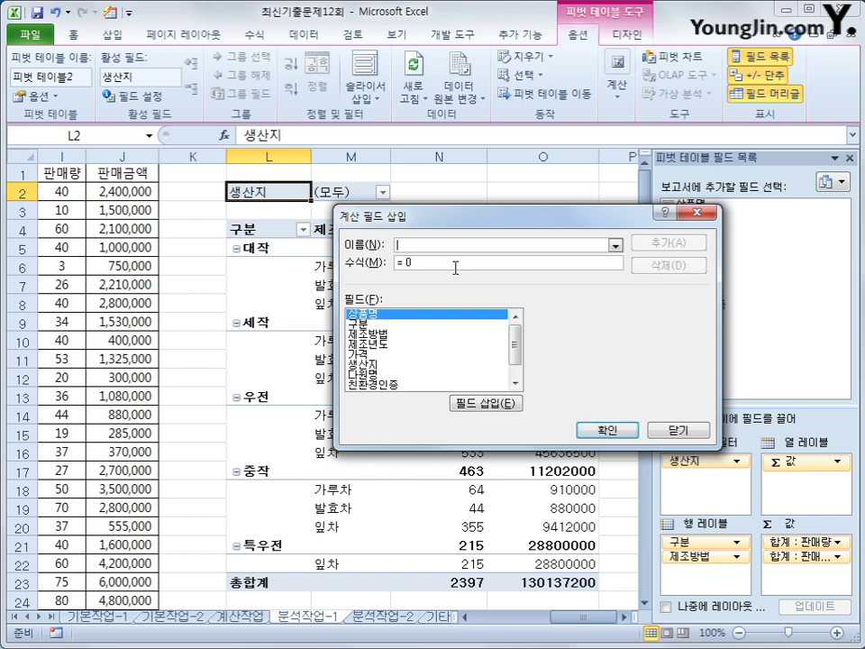
{"action": "type", "text": "ㅣ매단가"}
{"action": "key", "text": "Tab"}
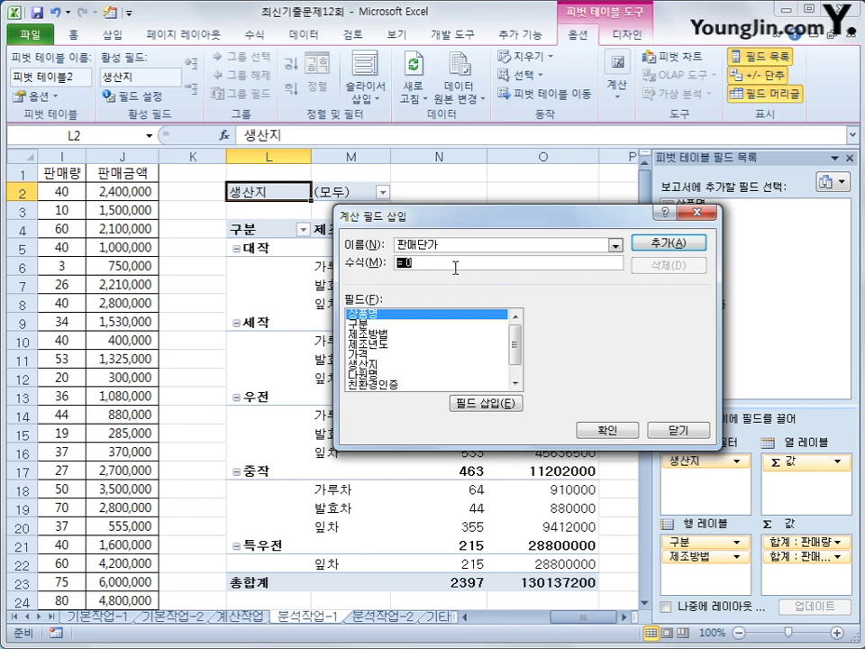
Step: Define the 판매단가 calculated field as = 판매금액/ 판매량 and add it to the PivotTable
{"action": "type", "text": "ㅋ"}
{"action": "key", "text": "BackSpace"}
{"action": "type", "text": "="}
{"action": "left_click_drag", "start_coordinate": [519, 348], "coordinate": [516, 358]}
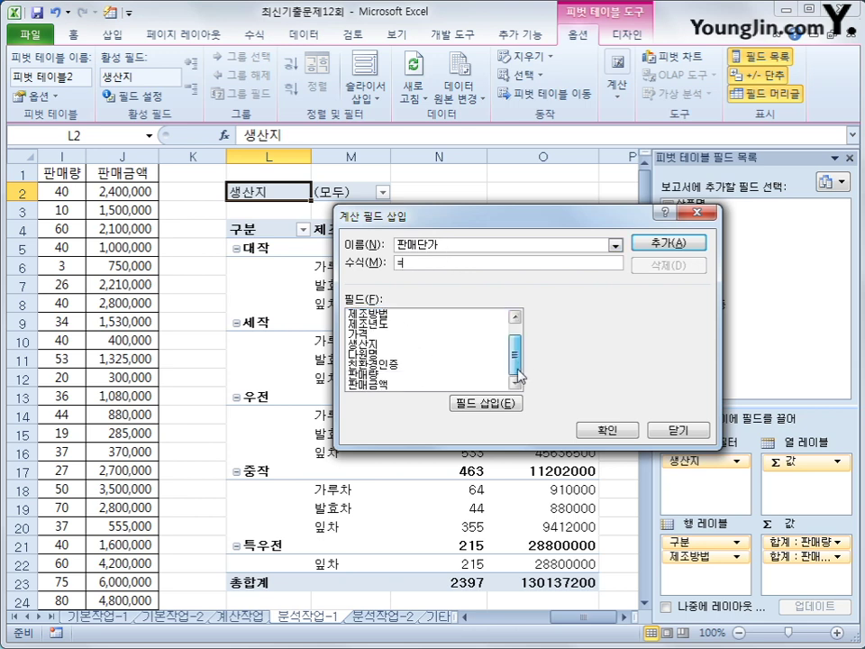
{"action": "left_click", "coordinate": [442, 386]}
{"action": "double_click", "coordinate": [440, 387]}
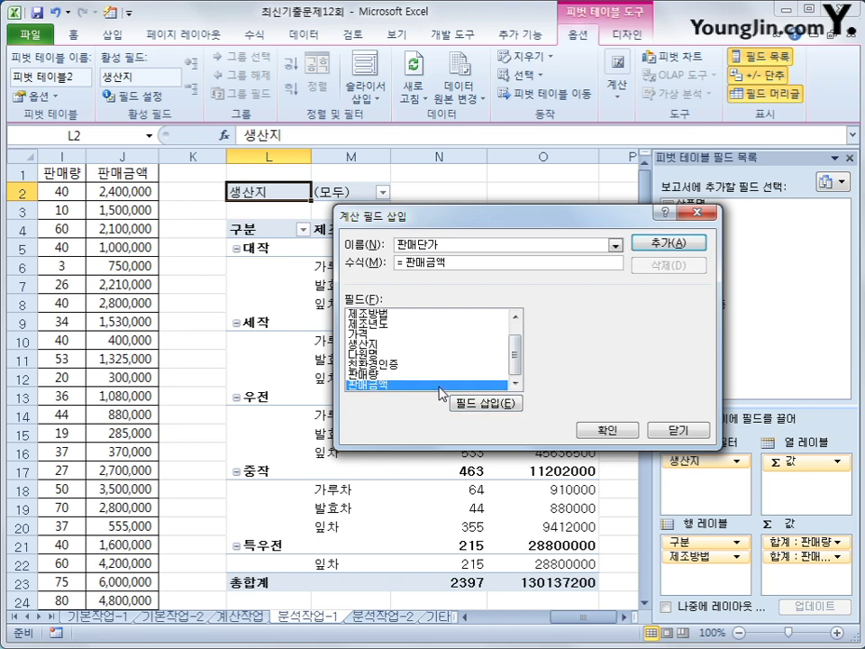
{"action": "type", "text": "/"}
{"action": "left_click", "coordinate": [393, 374]}
{"action": "double_click", "coordinate": [393, 375]}
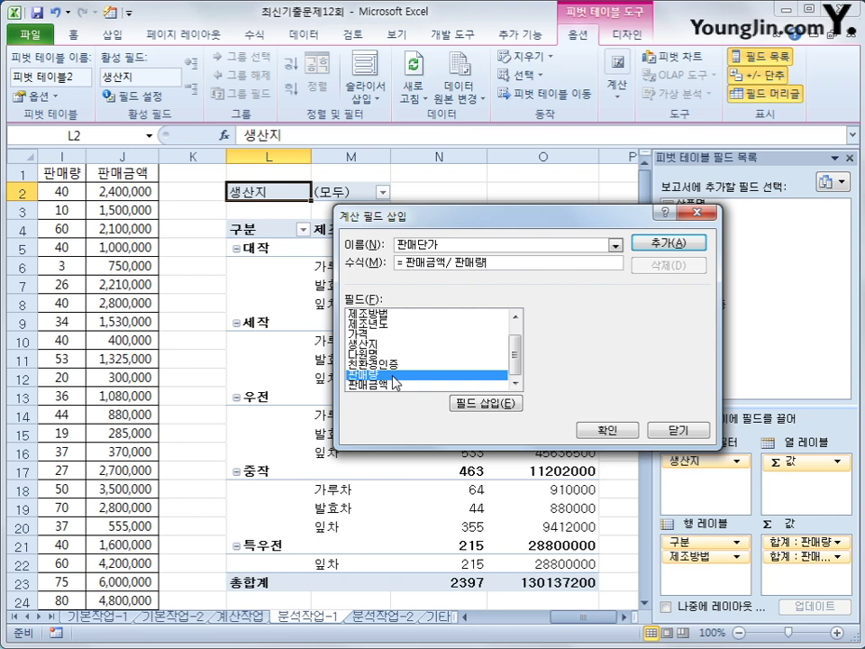
{"action": "left_click", "coordinate": [663, 246]}
{"action": "left_click", "coordinate": [605, 430]}
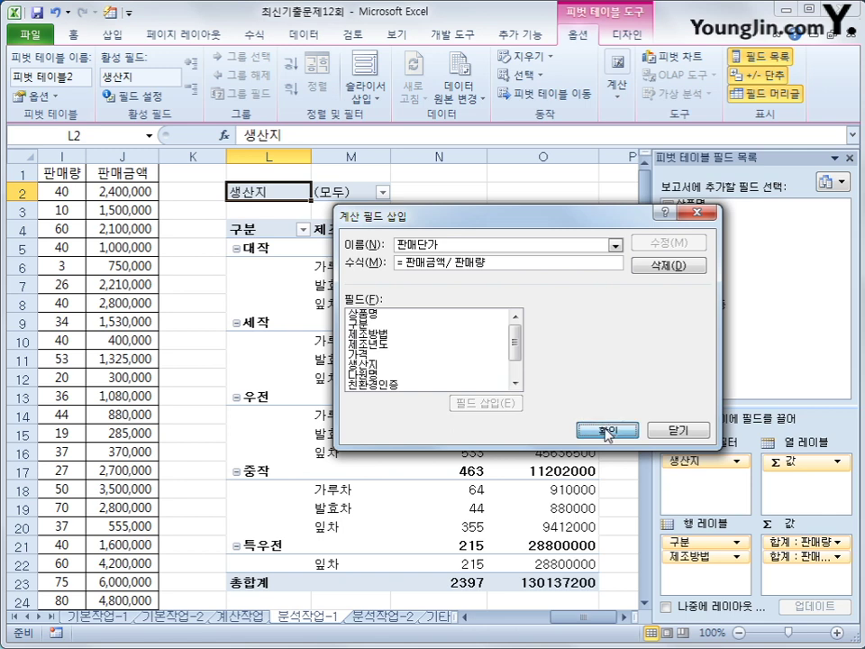
Step: Apply the custom number format #,###, to the 합계 : 판매금액 value field to show thousands
{"action": "double_click", "coordinate": [623, 617]}
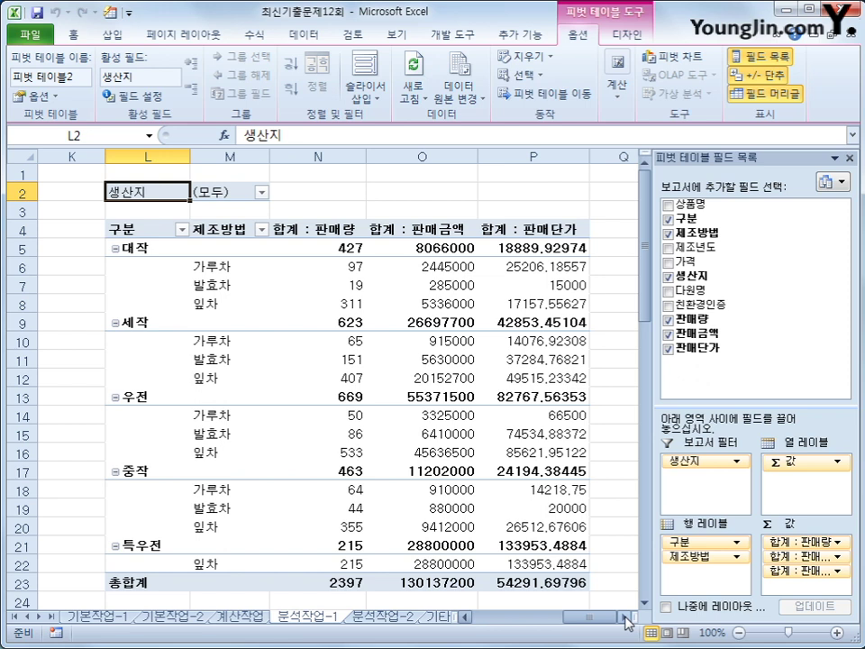
{"action": "left_click", "coordinate": [433, 229]}
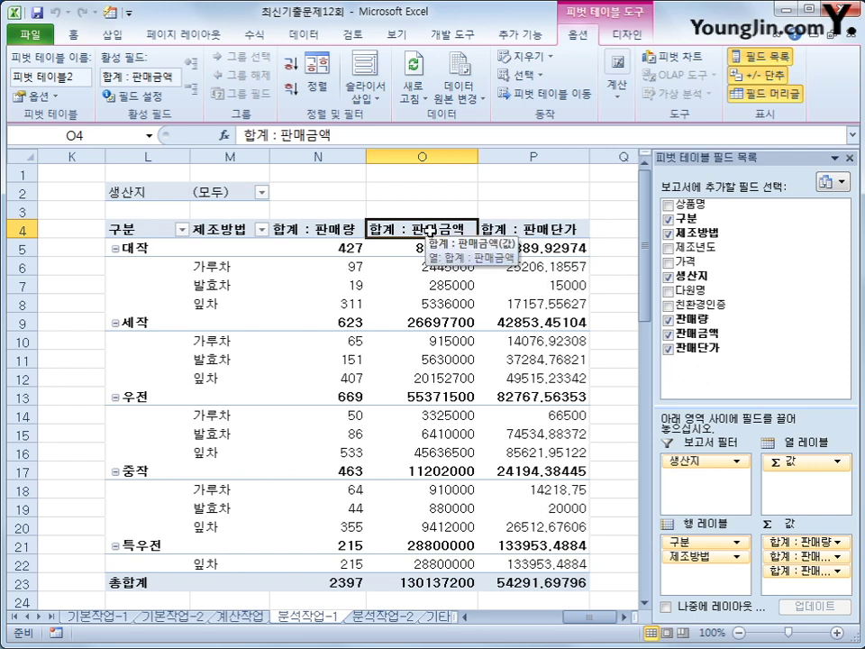
{"action": "right_click", "coordinate": [431, 228]}
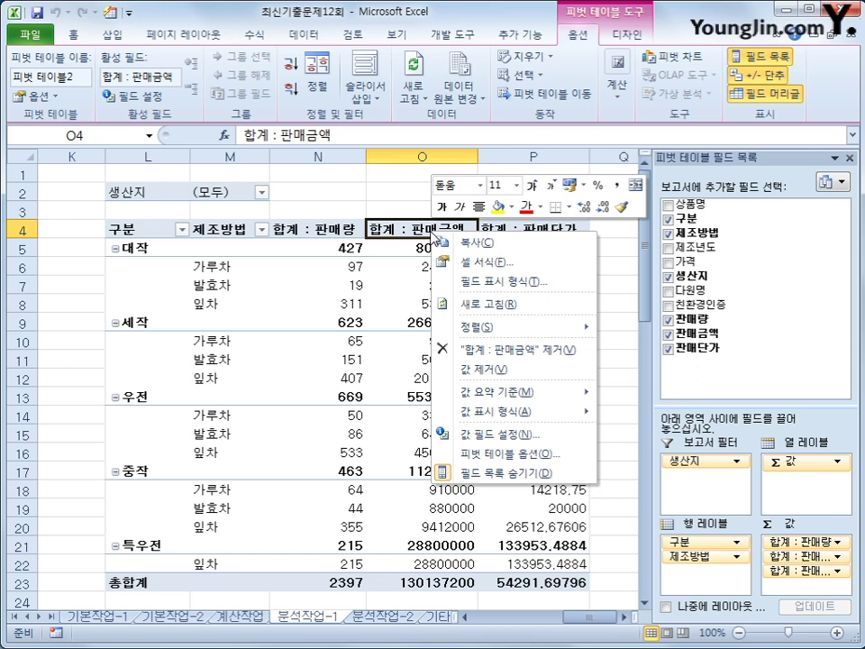
{"action": "left_click", "coordinate": [485, 280]}
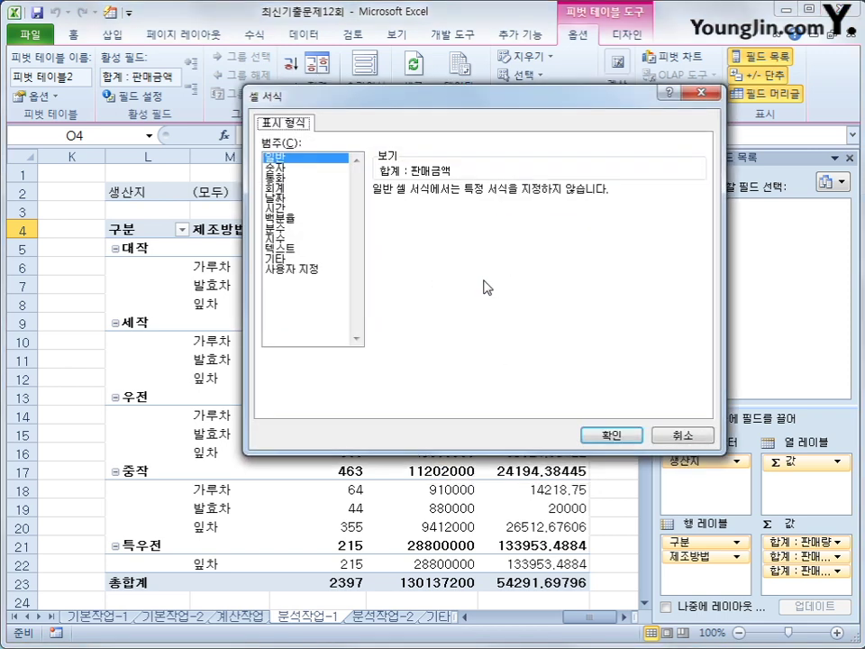
{"action": "left_click", "coordinate": [319, 270]}
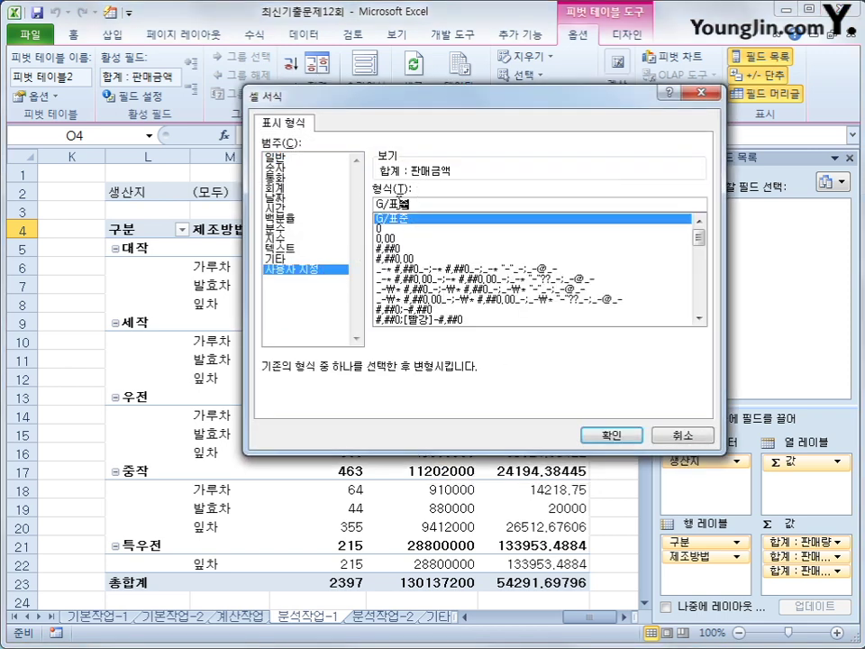
{"action": "left_click_drag", "start_coordinate": [414, 205], "coordinate": [359, 207]}
{"action": "type", "text": "#,###"}
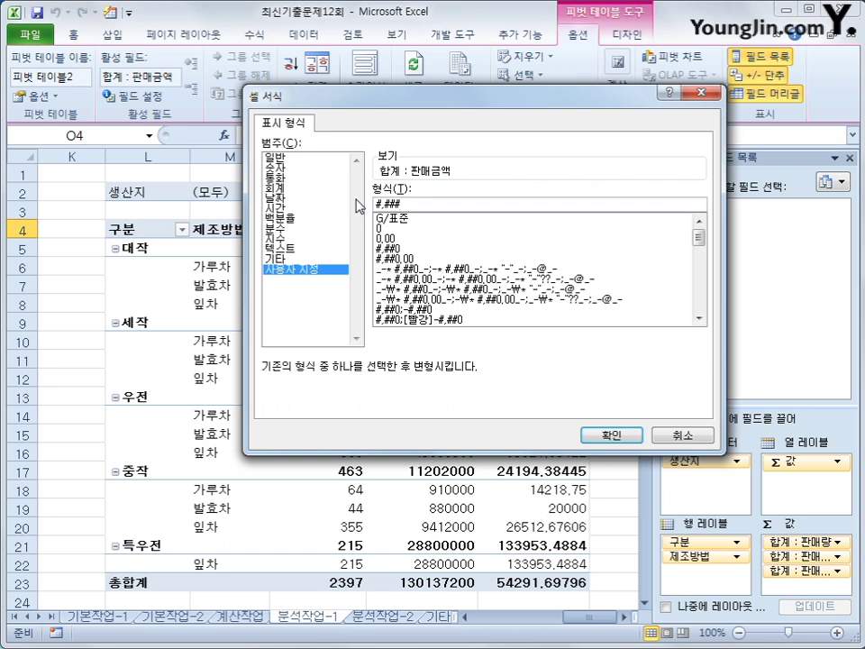
{"action": "type", "text": ","}
{"action": "left_click", "coordinate": [609, 434]}
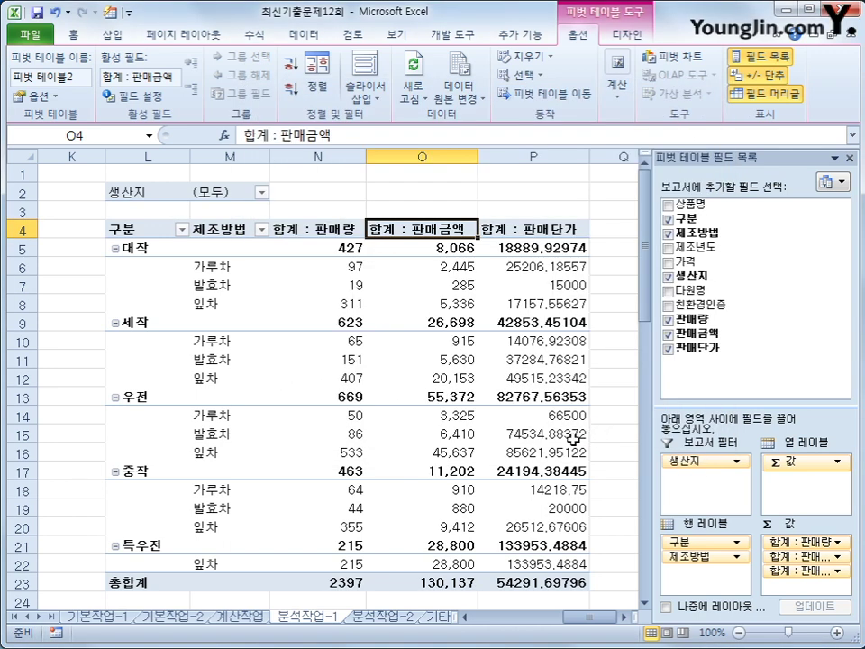
{"action": "mouse_move", "coordinate": [449, 587]}
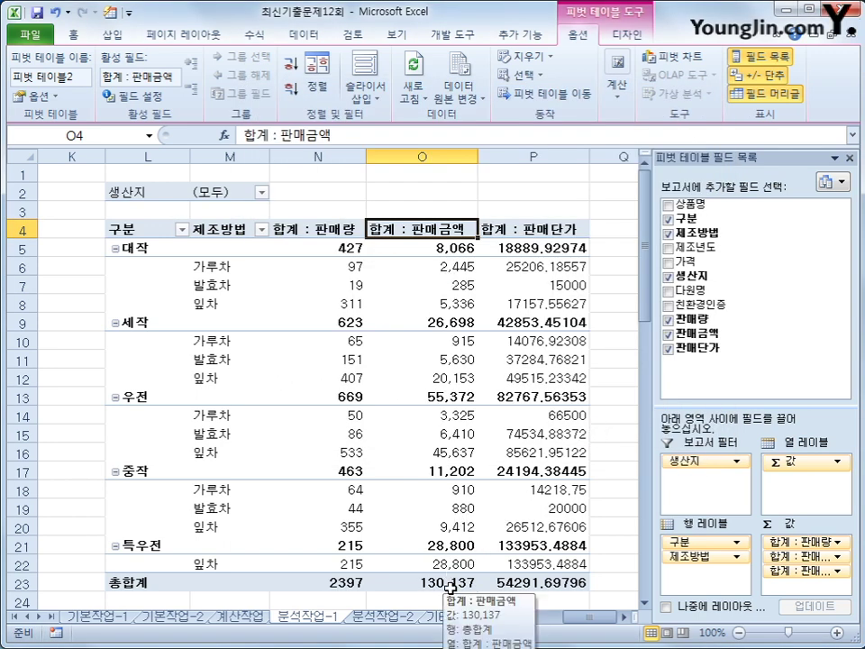
Step: Apply the custom number format #,###, to the 합계 : 판매단가 value field to show thousands
{"action": "left_click", "coordinate": [539, 229]}
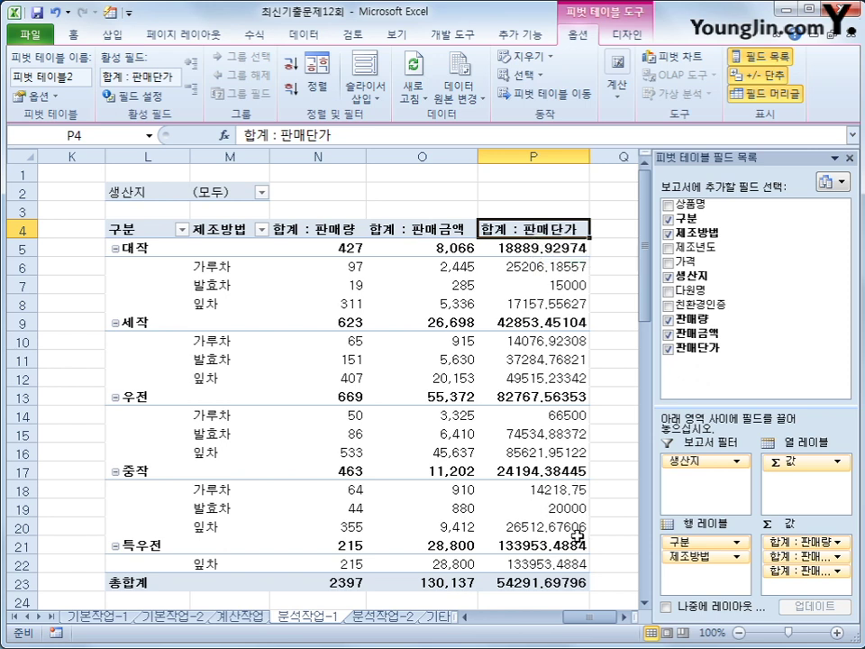
{"action": "mouse_move", "coordinate": [576, 536]}
{"action": "right_click", "coordinate": [543, 236]}
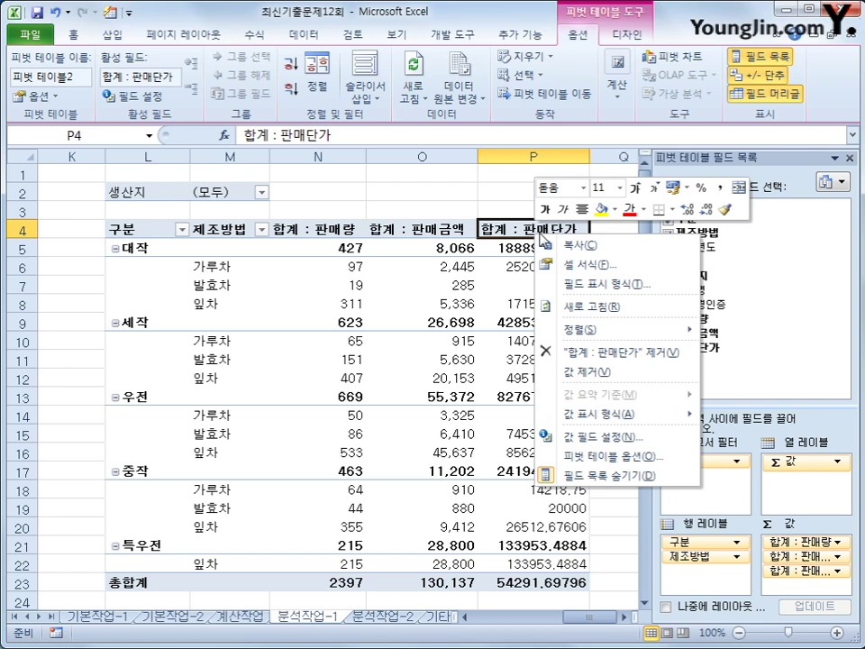
{"action": "left_click", "coordinate": [611, 282]}
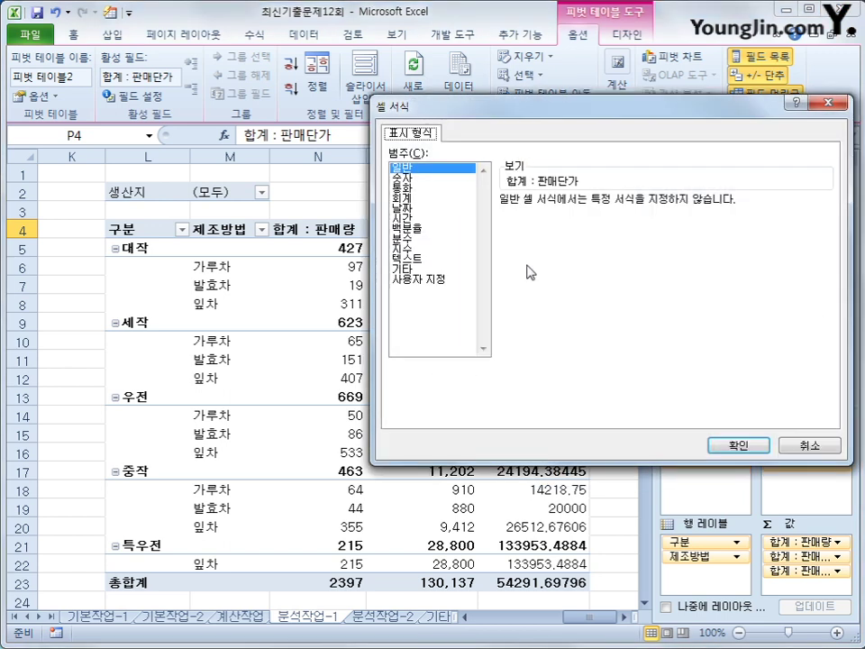
{"action": "left_click", "coordinate": [422, 279]}
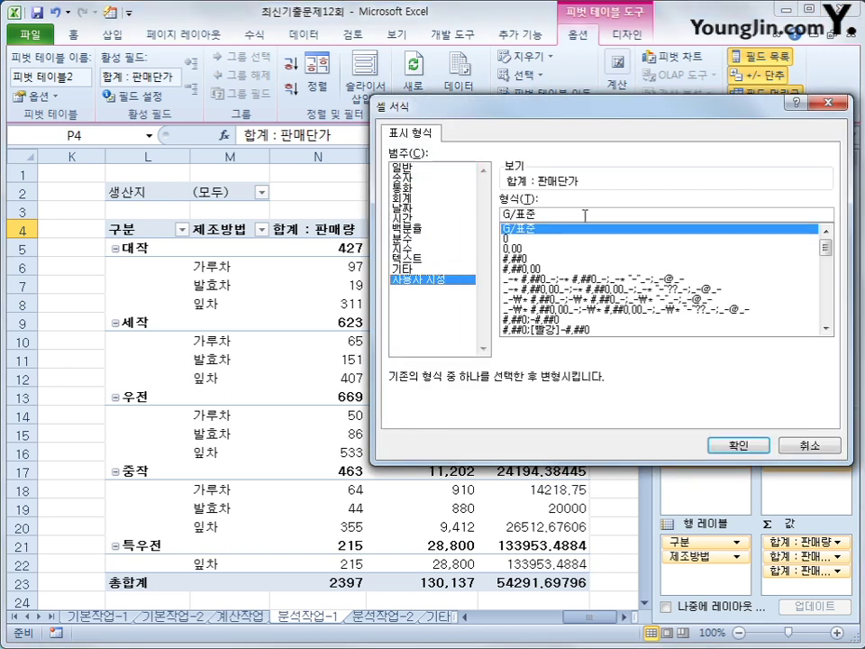
{"action": "key", "text": "Tab"}
{"action": "type", "text": "#,###"}
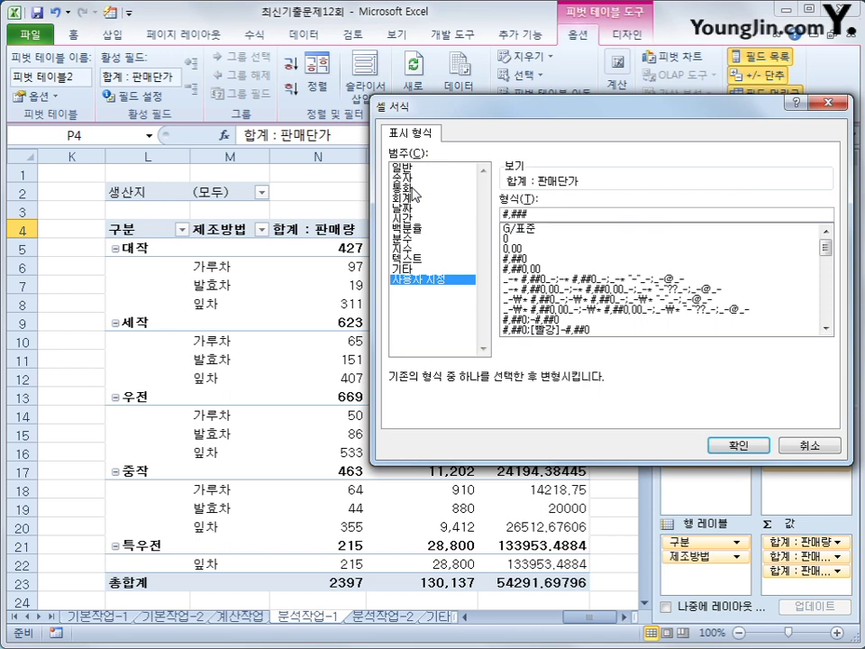
{"action": "type", "text": ","}
{"action": "left_click", "coordinate": [725, 449]}
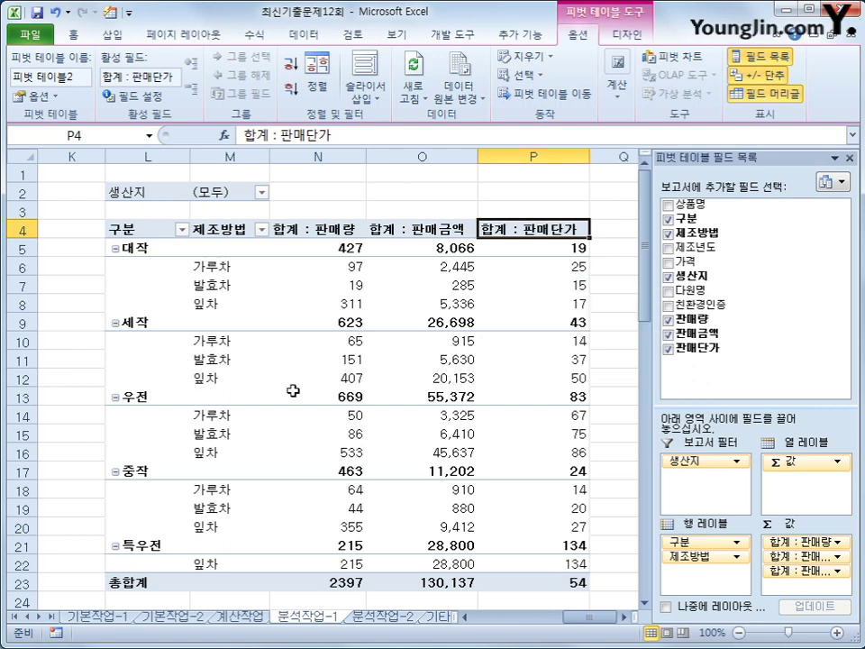
Step: Apply the green PivotTable style from the second row of the 보통 group to the PivotTable
{"action": "left_click", "coordinate": [553, 232]}
{"action": "left_click", "coordinate": [628, 36]}
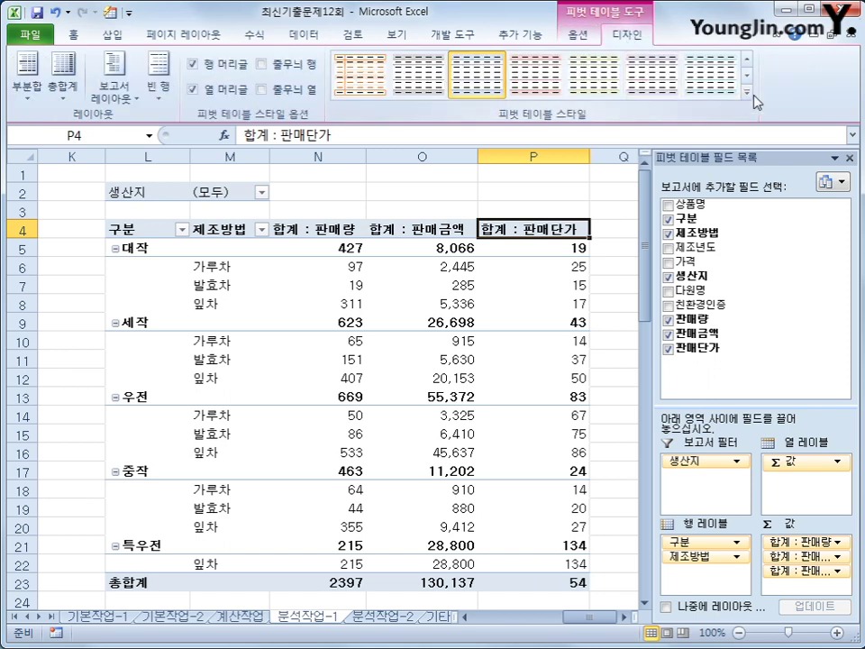
{"action": "left_click", "coordinate": [564, 70]}
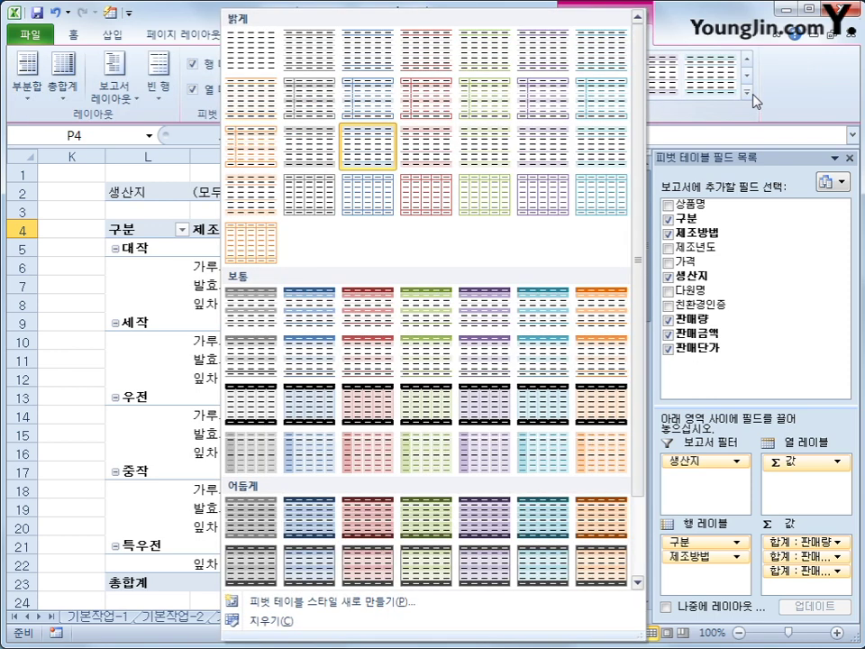
{"action": "left_click", "coordinate": [405, 367]}
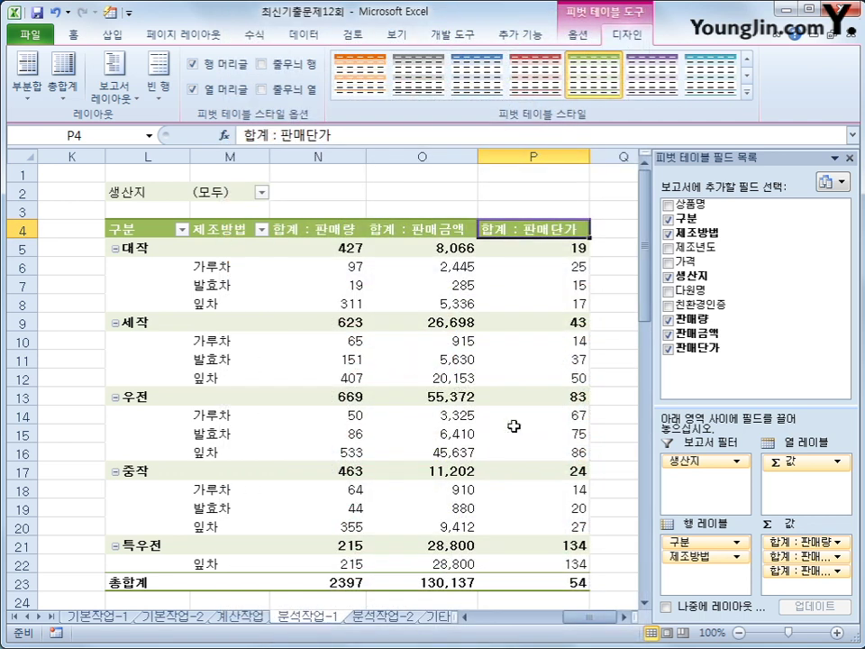
{"action": "left_click", "coordinate": [623, 432]}
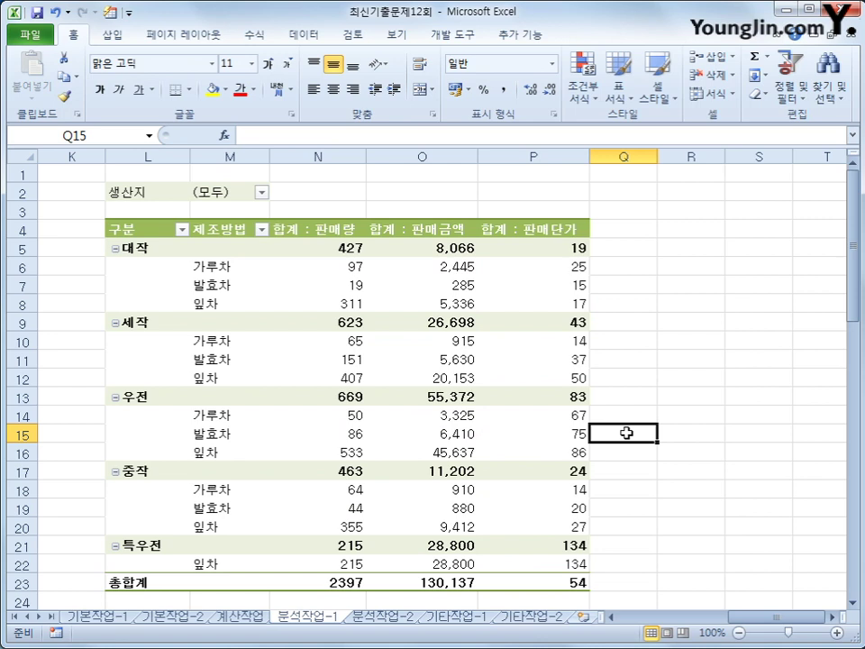
Step: On the 분석작업-2 sheet, start recording a macro named 구분별_하위상품정보, stored in the current workbook (현재 통합 문서)
{"action": "left_click", "coordinate": [383, 617]}
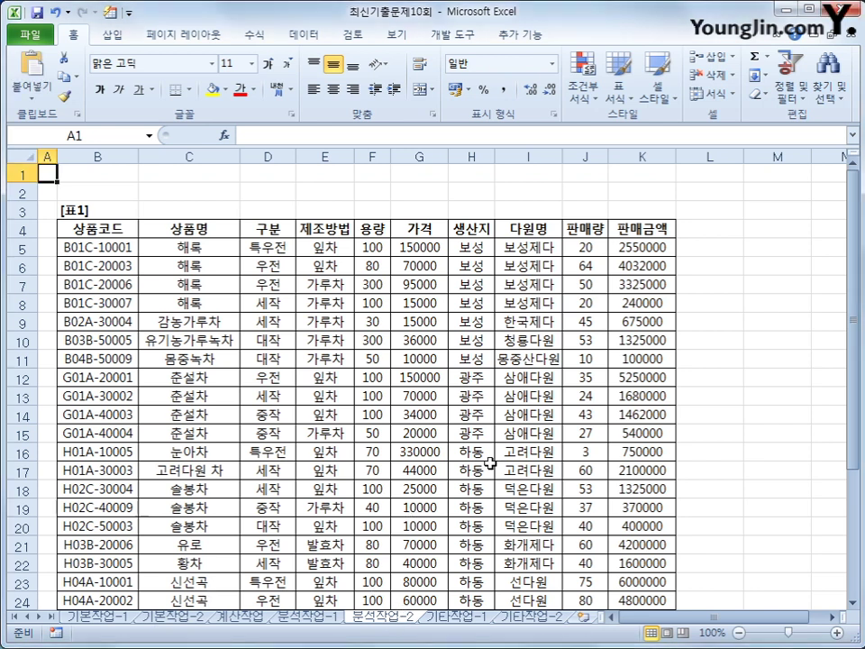
{"action": "left_click", "coordinate": [757, 227]}
{"action": "left_click", "coordinate": [718, 421]}
{"action": "left_click", "coordinate": [781, 435]}
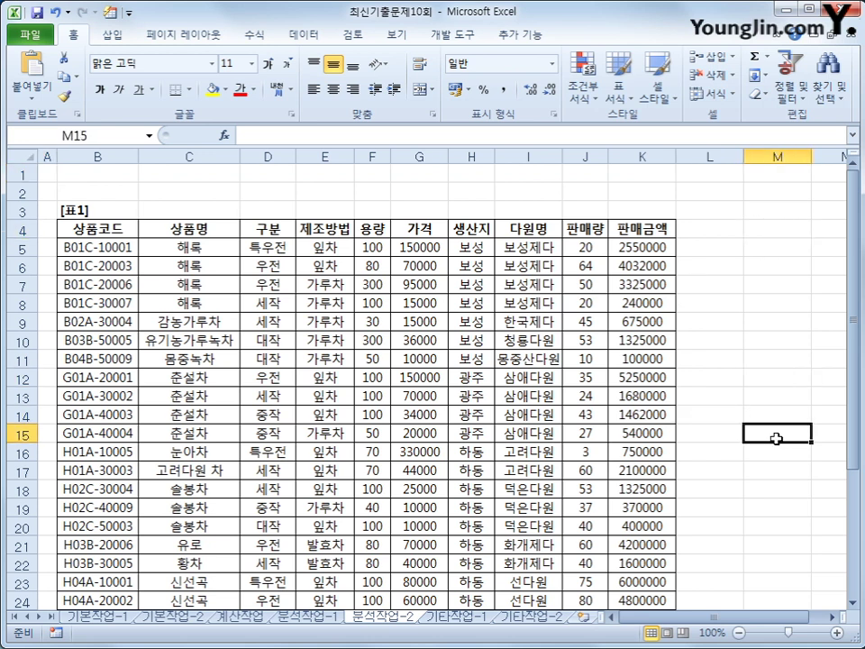
{"action": "left_click", "coordinate": [56, 634]}
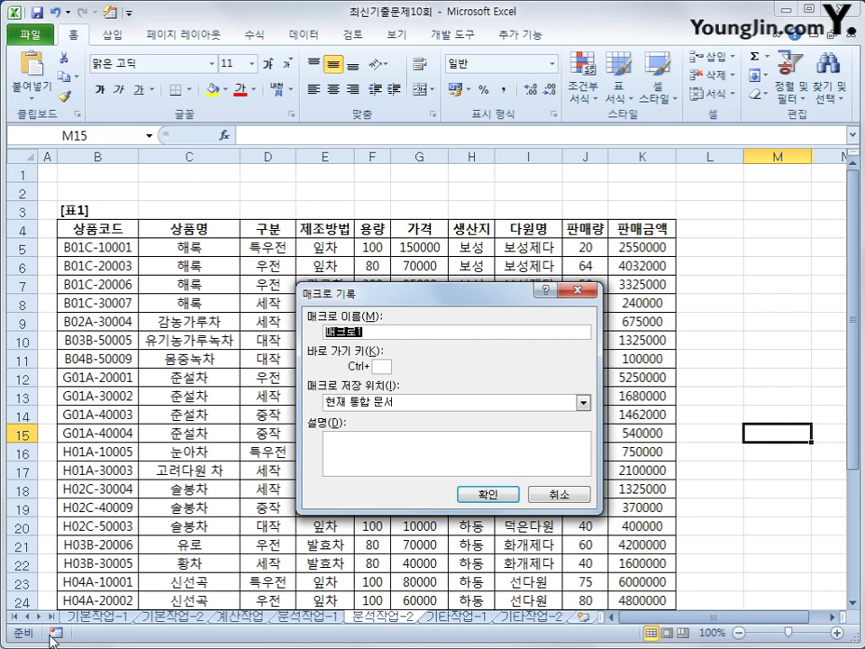
{"action": "type", "text": "구분"}
{"action": "type", "text": "별"}
{"action": "type", "text": "_"}
{"action": "type", "text": "하위상품"}
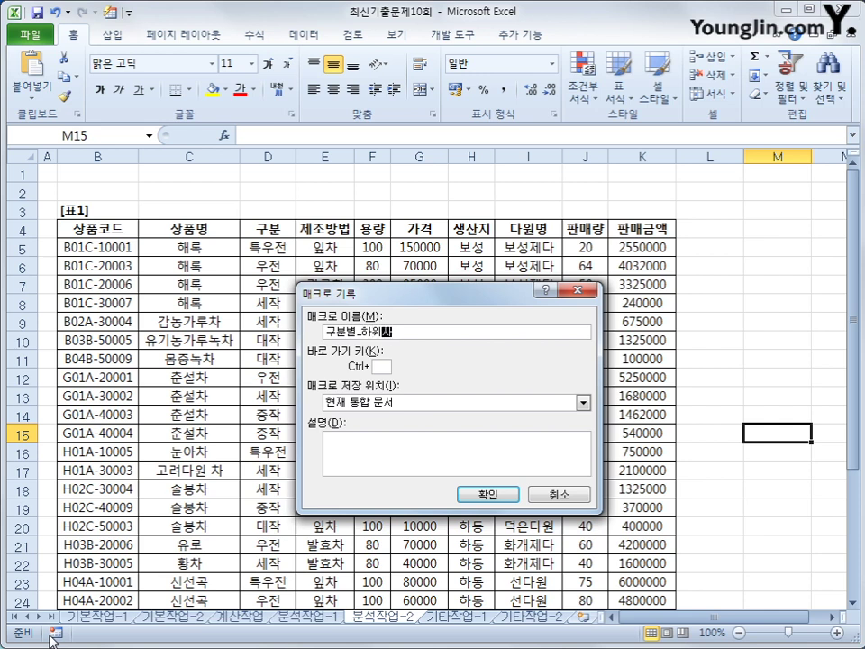
{"action": "type", "text": "정보"}
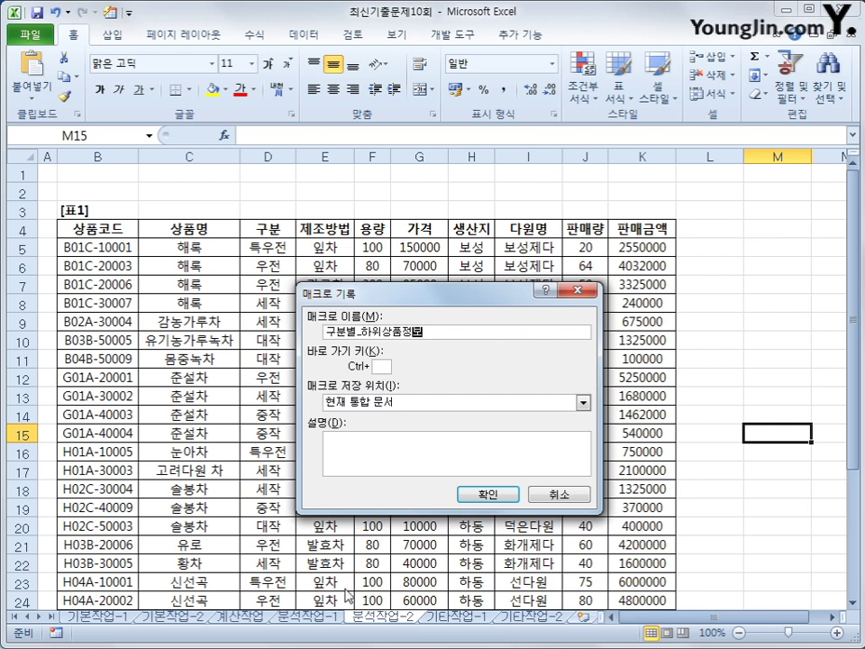
{"action": "left_click", "coordinate": [479, 494]}
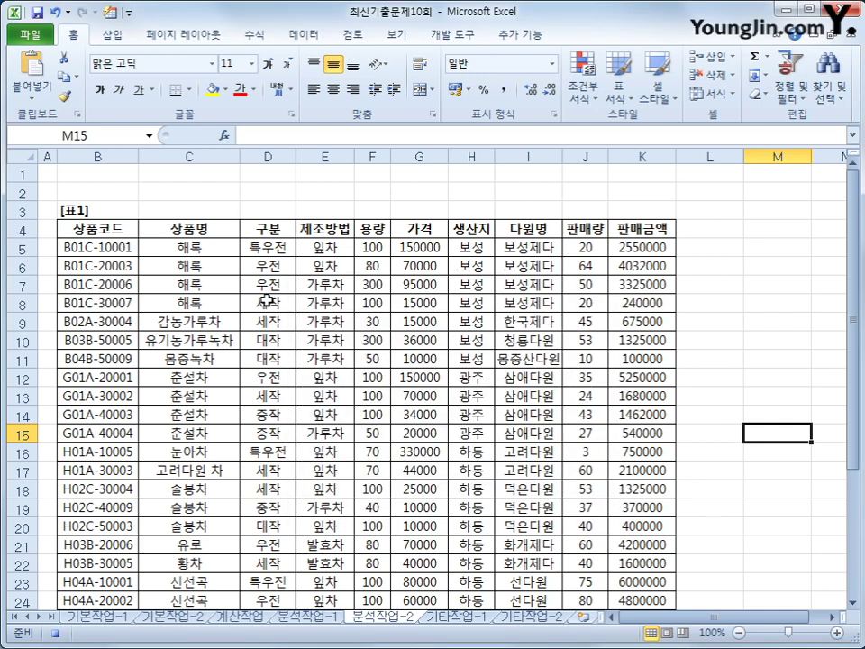
Step: Sort [표1] by the 구분 column in descending order
{"action": "left_click", "coordinate": [278, 224]}
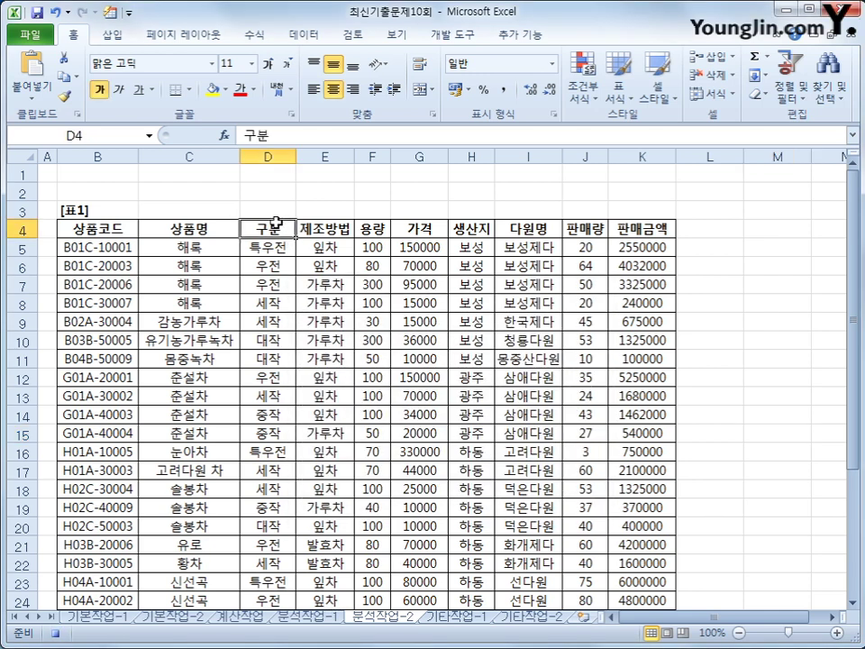
{"action": "left_click", "coordinate": [302, 34]}
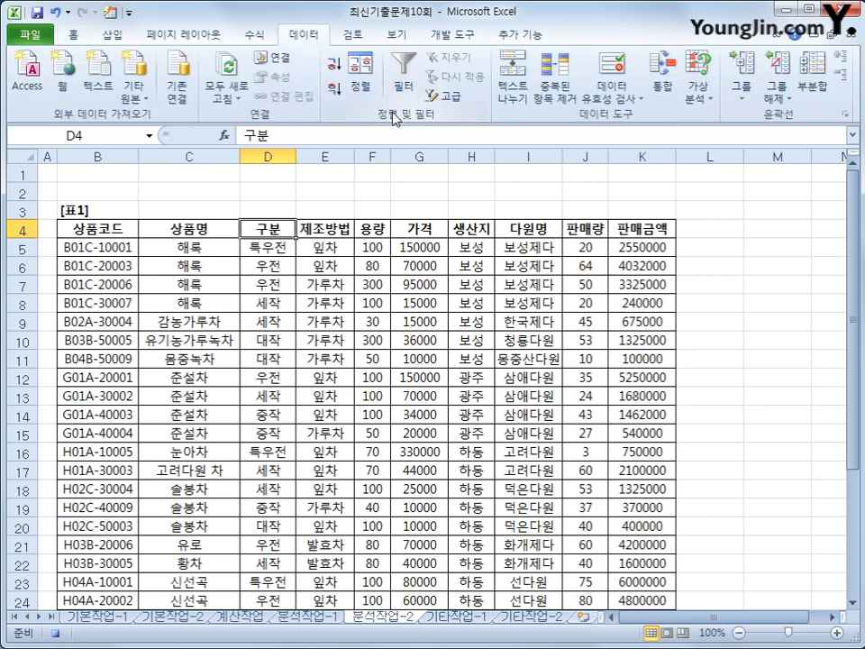
{"action": "left_click", "coordinate": [334, 89]}
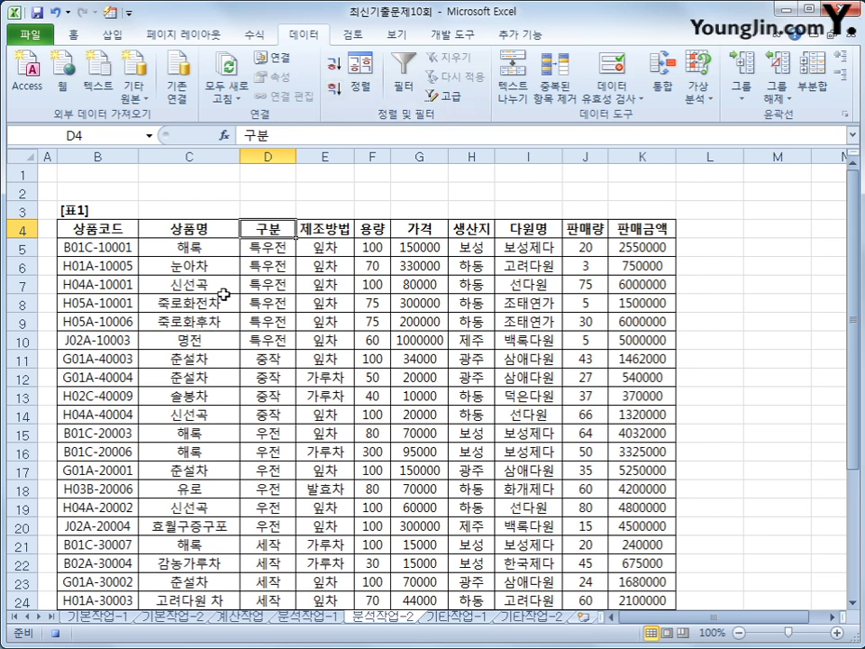
Step: Filter [표1] on 가격 to the bottom (하위) 30 % with the top-10 AutoFilter, and stop recording the macro
{"action": "left_click", "coordinate": [408, 100]}
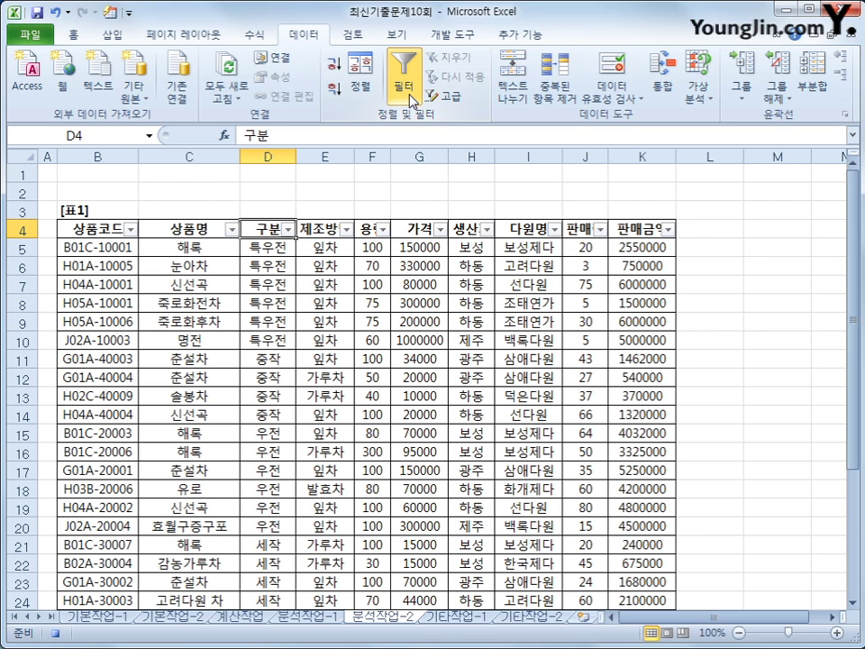
{"action": "left_click", "coordinate": [441, 230]}
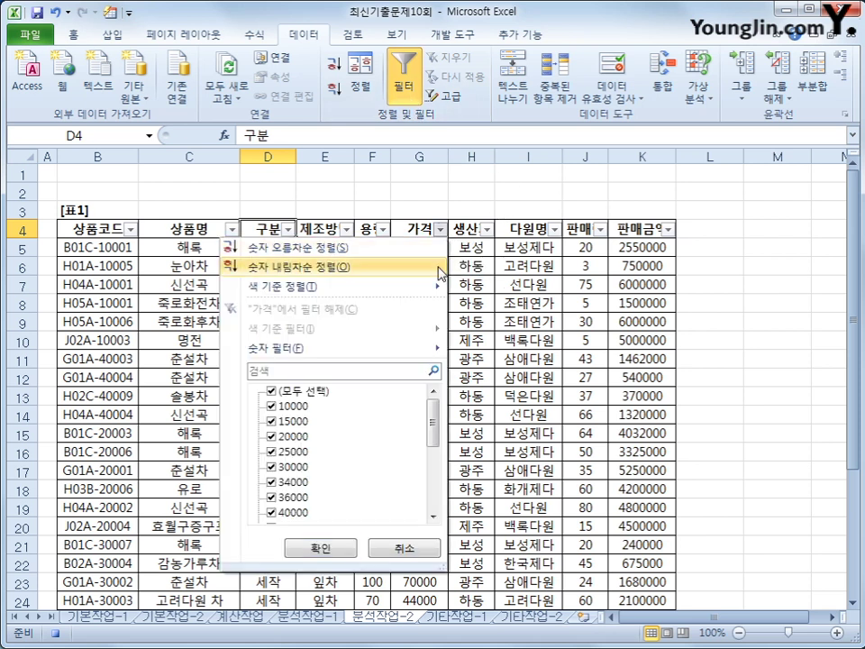
{"action": "mouse_move", "coordinate": [423, 348]}
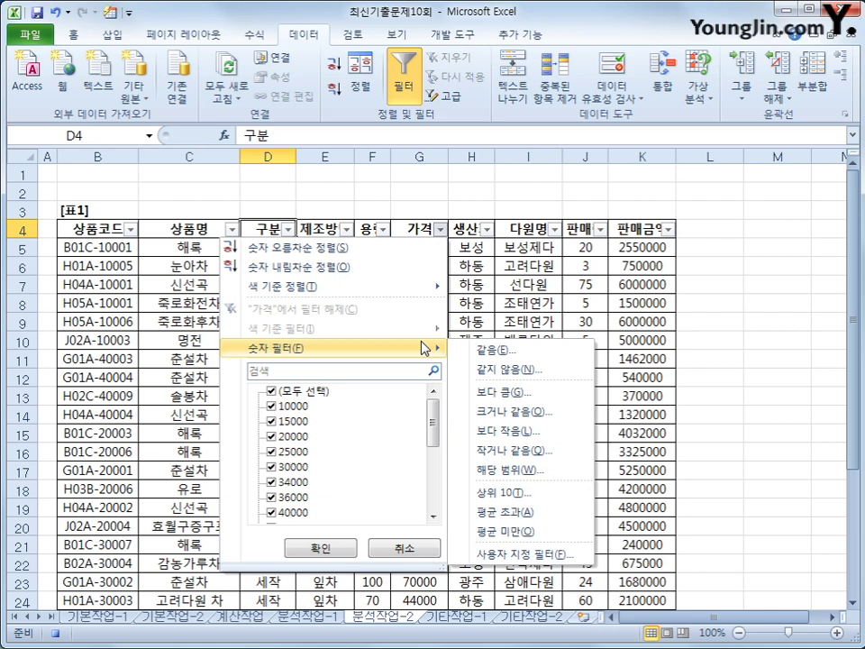
{"action": "left_click", "coordinate": [516, 493]}
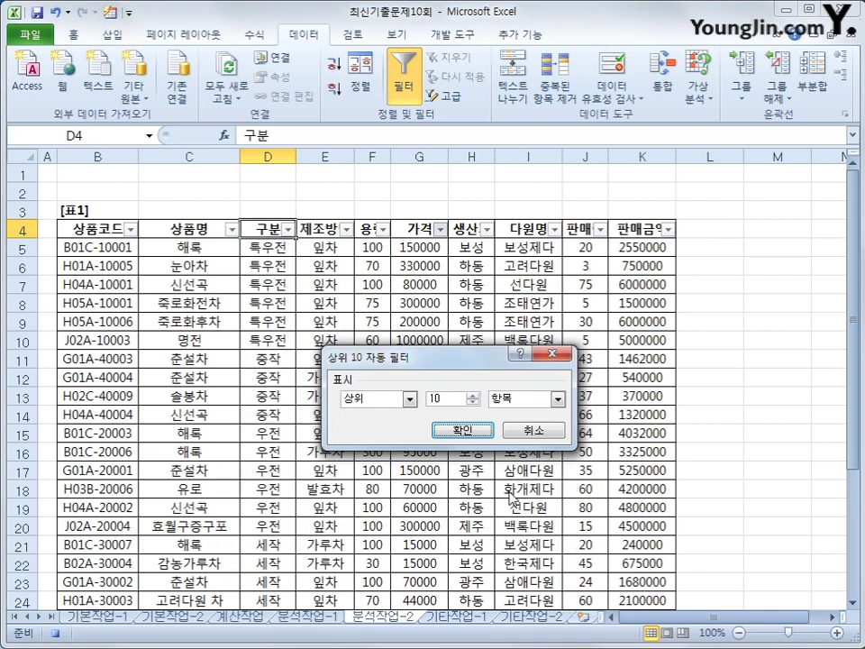
{"action": "left_click", "coordinate": [410, 398]}
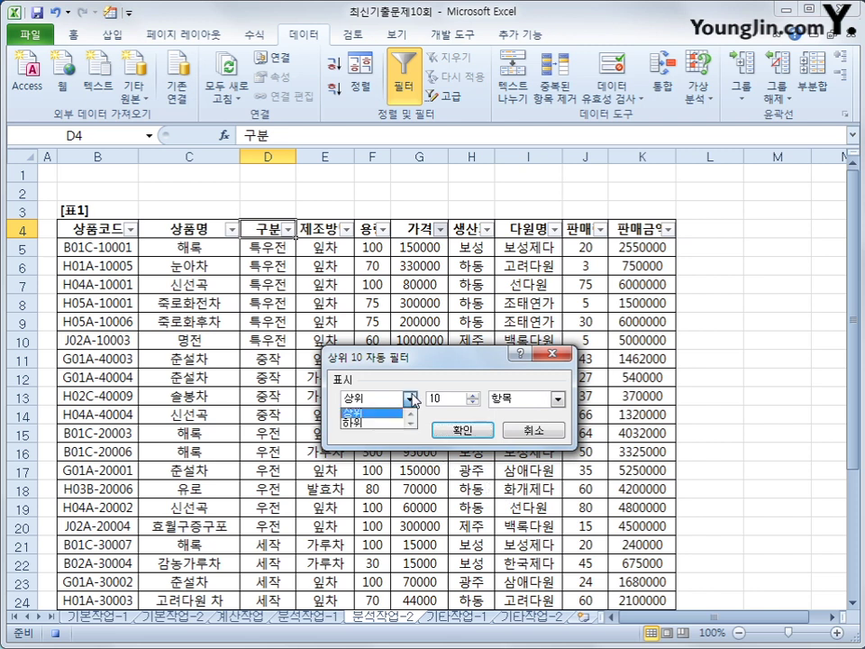
{"action": "left_click", "coordinate": [383, 422]}
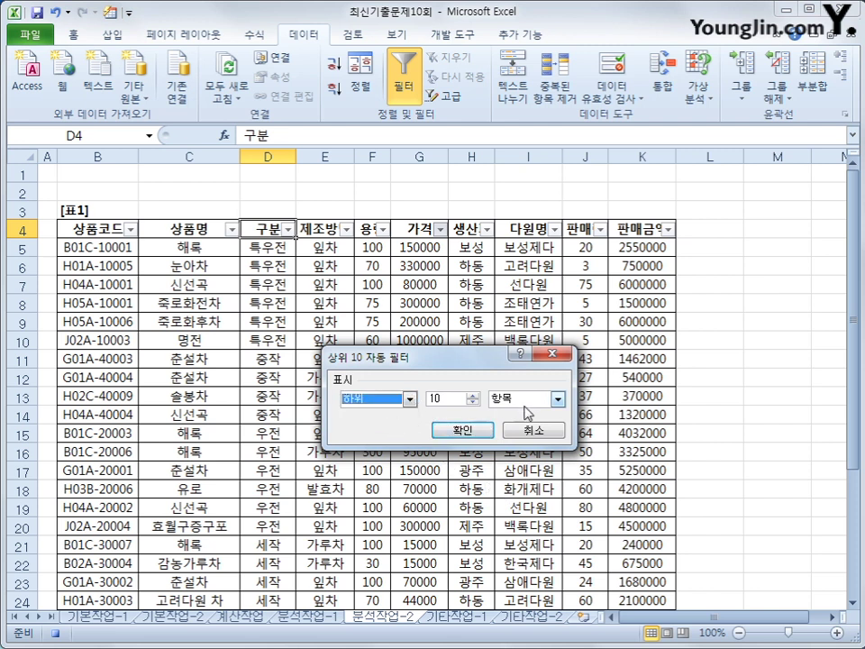
{"action": "left_click", "coordinate": [534, 403]}
{"action": "left_click", "coordinate": [518, 421]}
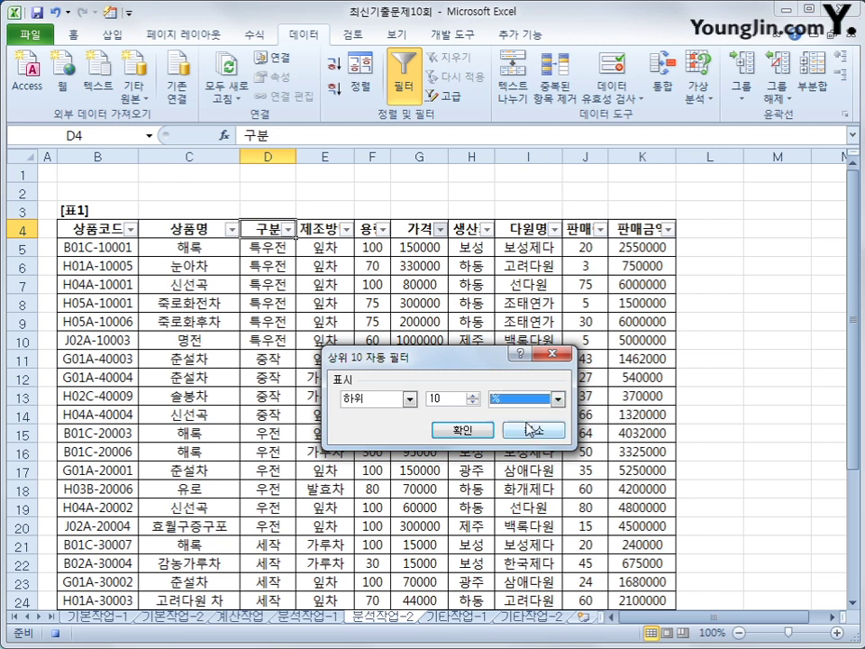
{"action": "double_click", "coordinate": [447, 396]}
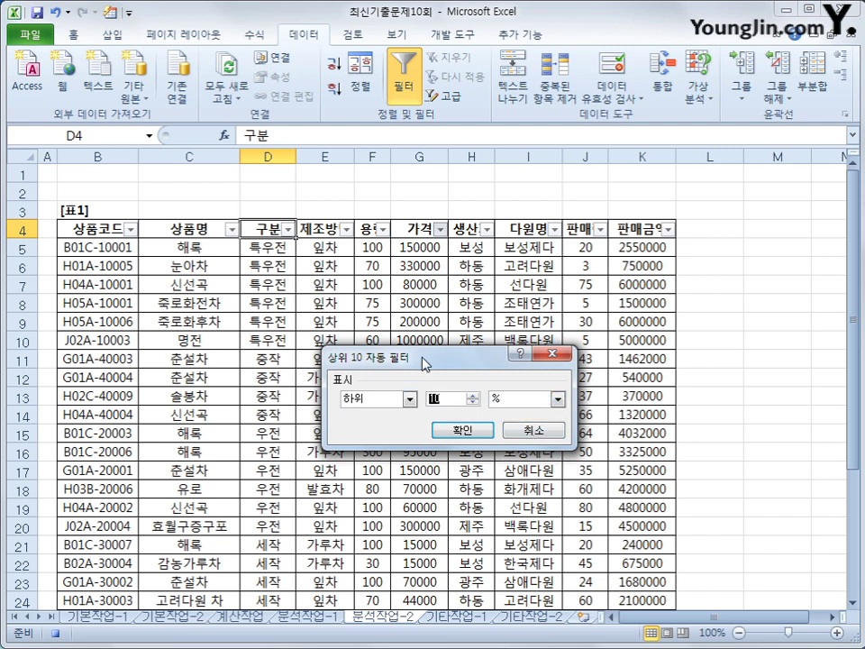
{"action": "type", "text": "30"}
{"action": "left_click", "coordinate": [464, 429]}
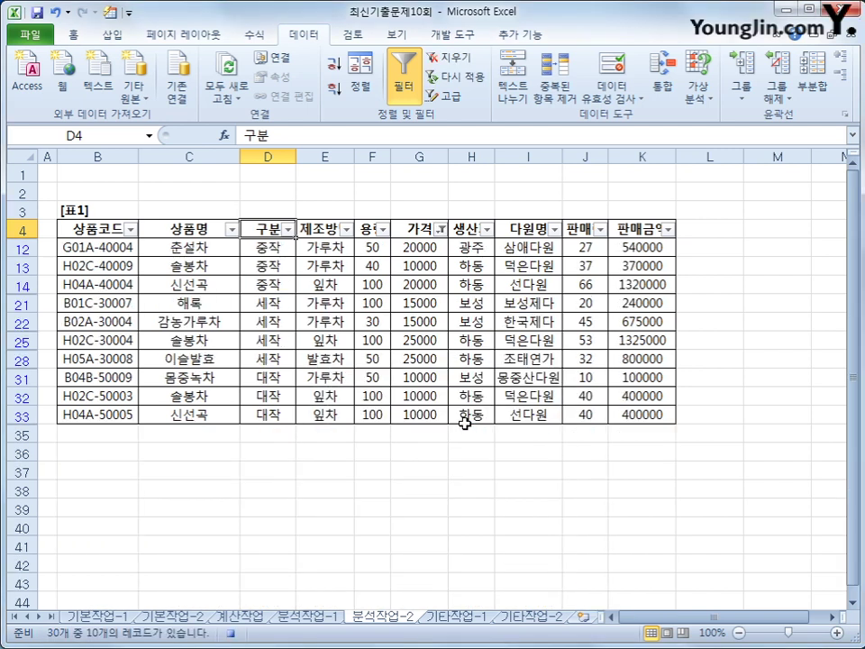
{"action": "left_click", "coordinate": [231, 632]}
Step: Draw a form control button over cells H1:K2 and assign the macro 구분별_하위상품정보 to it
{"action": "left_click", "coordinate": [114, 36]}
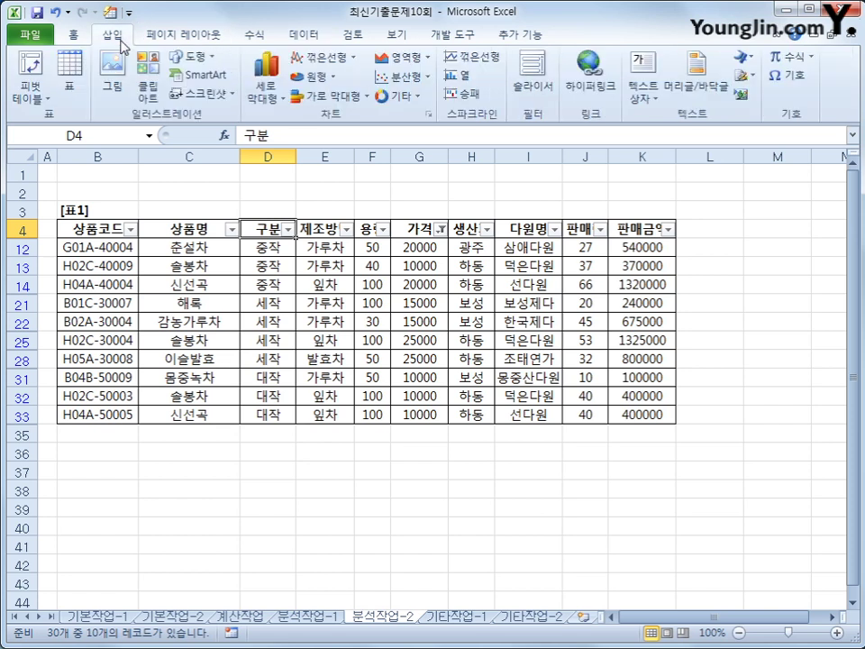
{"action": "left_click", "coordinate": [452, 34]}
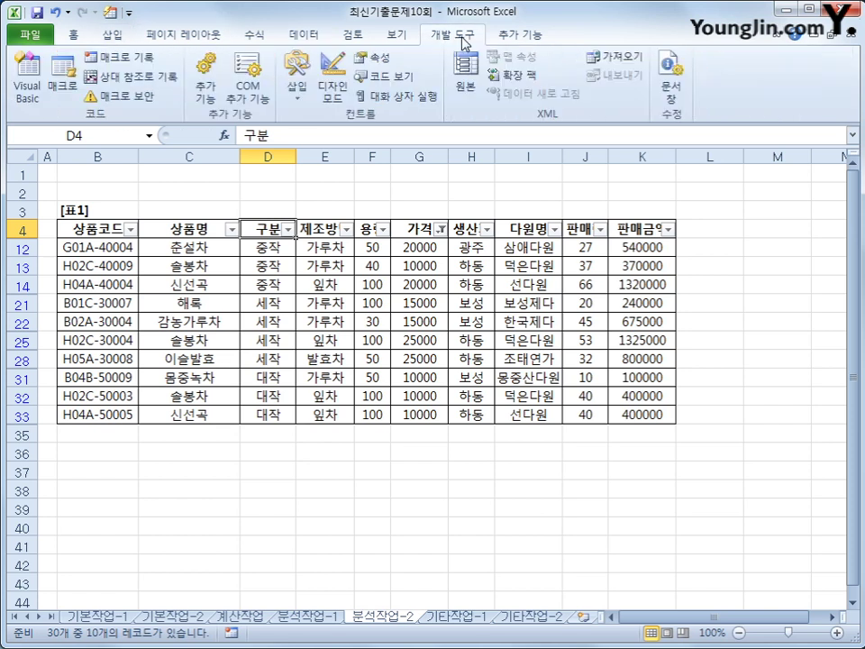
{"action": "left_click", "coordinate": [297, 87]}
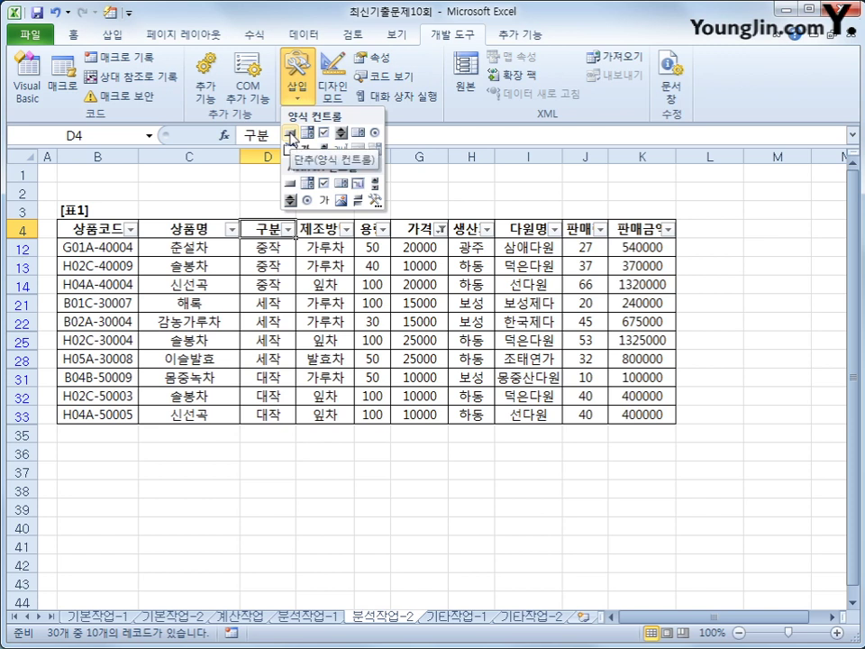
{"action": "left_click", "coordinate": [290, 134]}
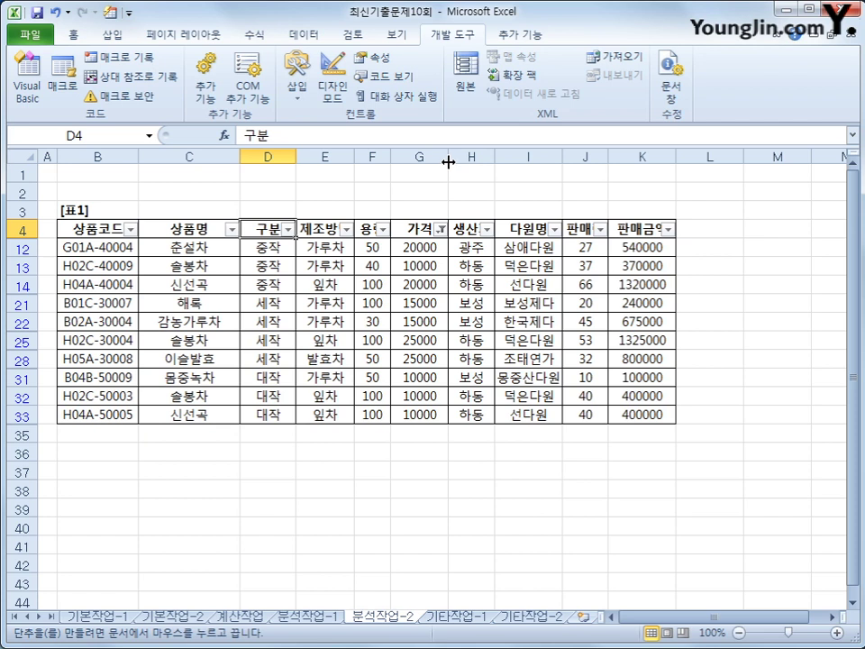
{"action": "left_click_drag", "start_coordinate": [448, 162], "coordinate": [648, 205]}
{"action": "left_click", "coordinate": [389, 320]}
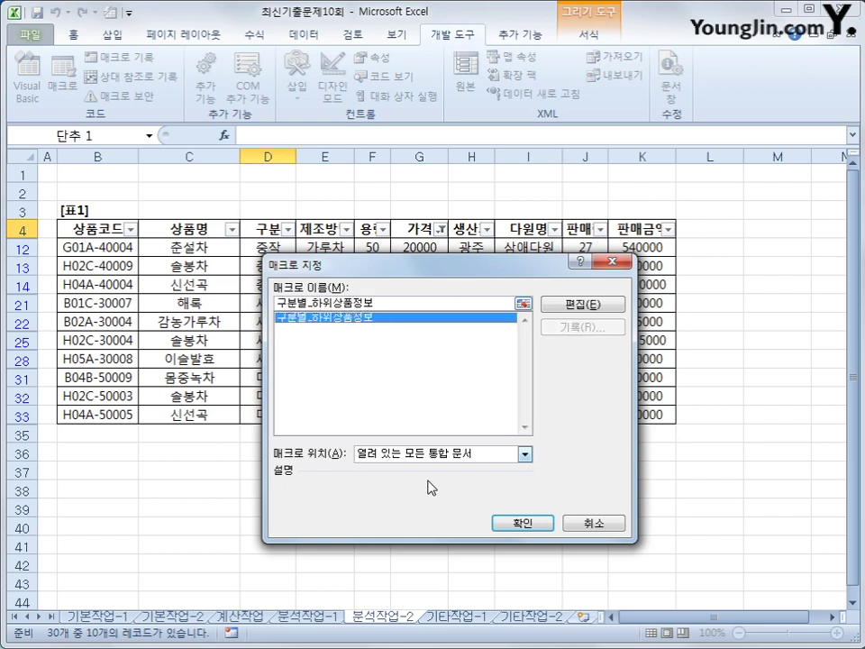
{"action": "left_click", "coordinate": [520, 523]}
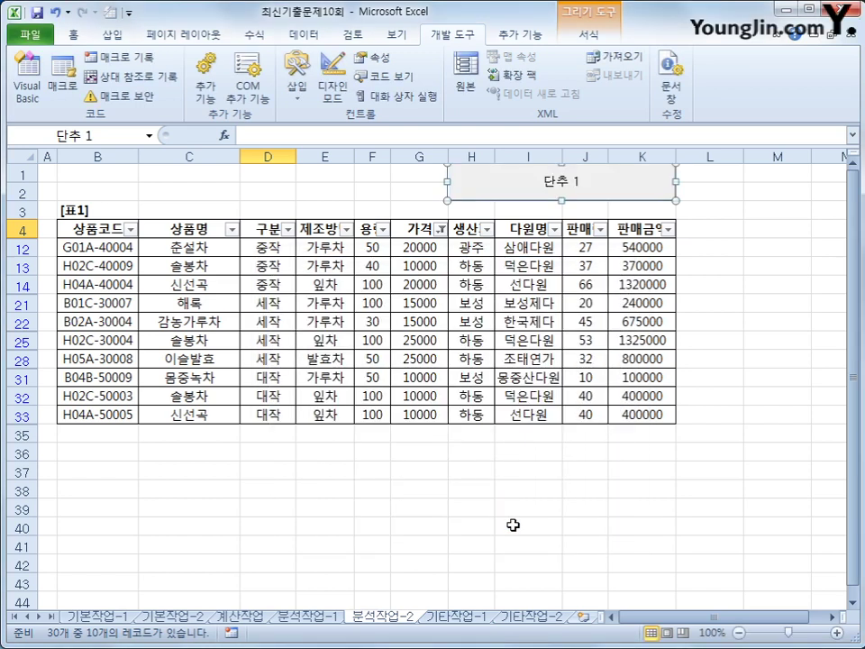
Step: Label the new form control button 구분별_하위상품정보 and deselect it
{"action": "type", "text": "구분"}
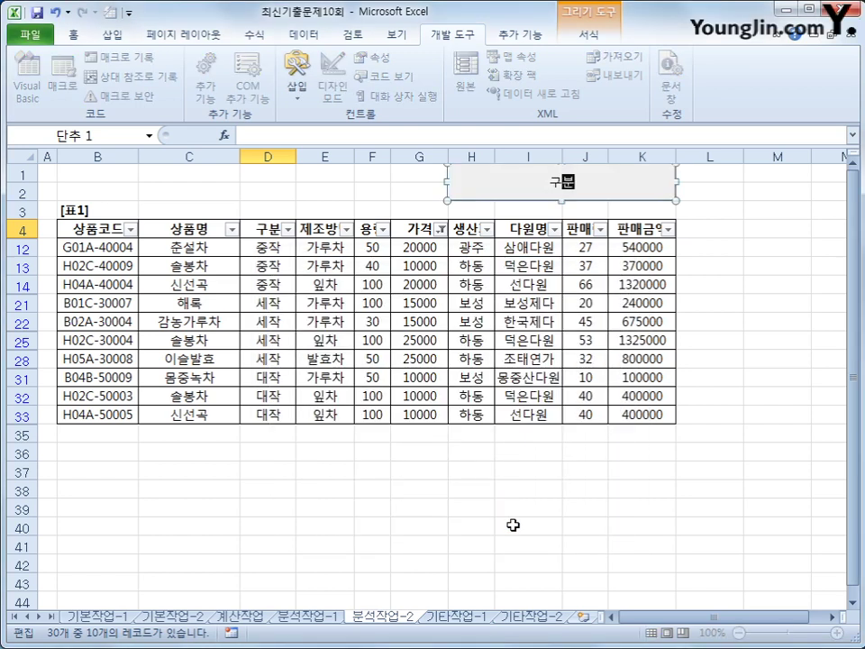
{"action": "type", "text": "별_하위상품접"}
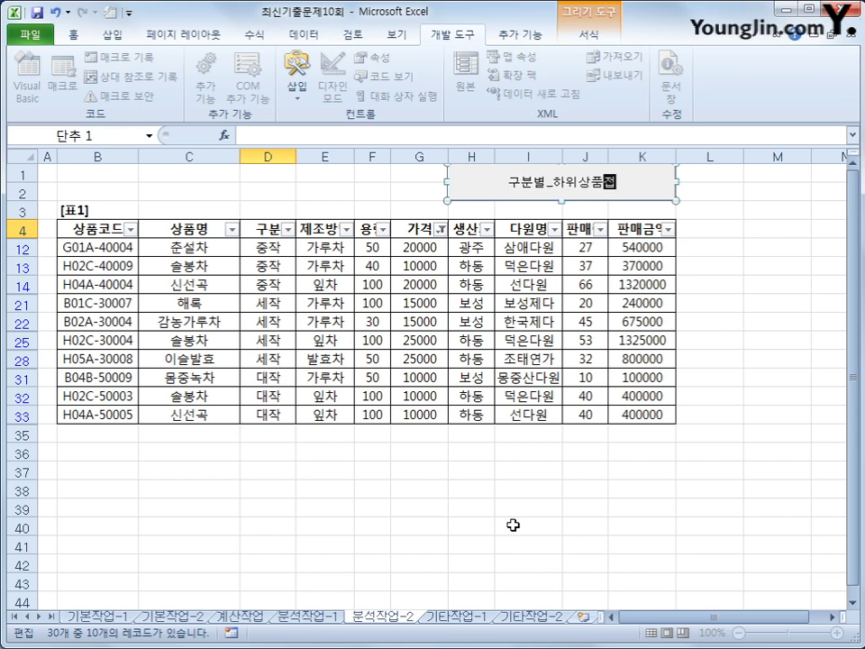
{"action": "type", "text": "보"}
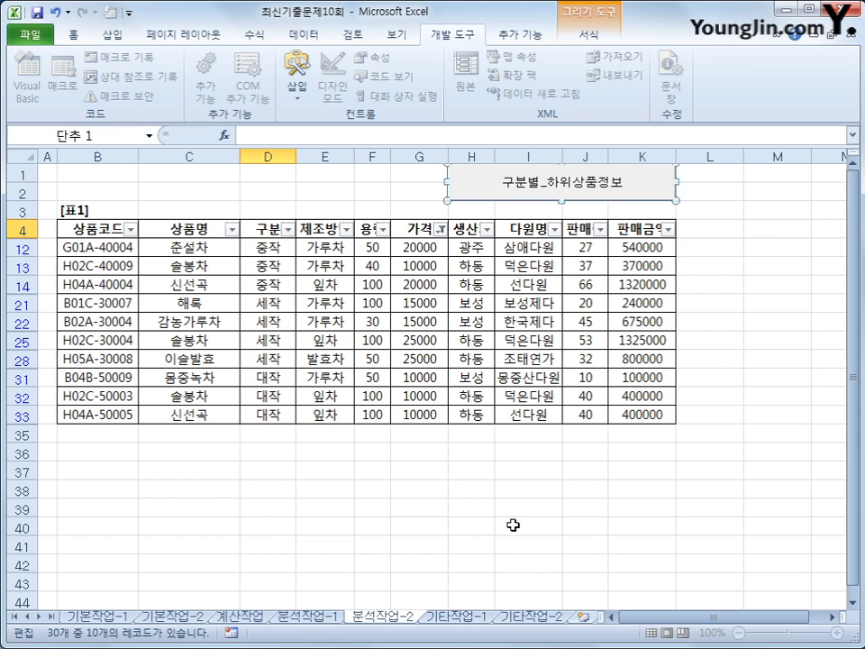
{"action": "left_click", "coordinate": [530, 510]}
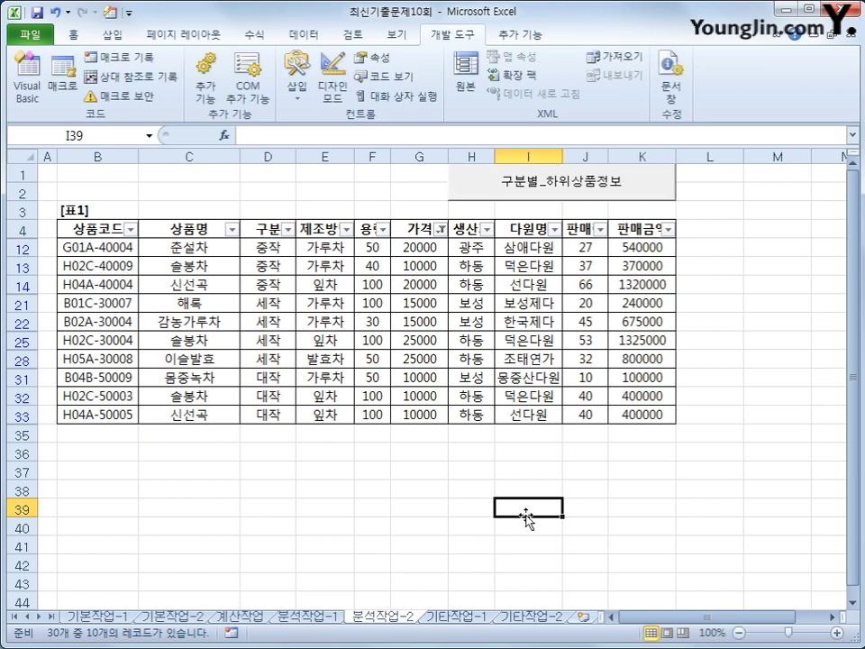
Step: Remove the AutoFilter from [표1] and run the 구분별_하위상품정보 macro from its button to test it
{"action": "left_click", "coordinate": [453, 299]}
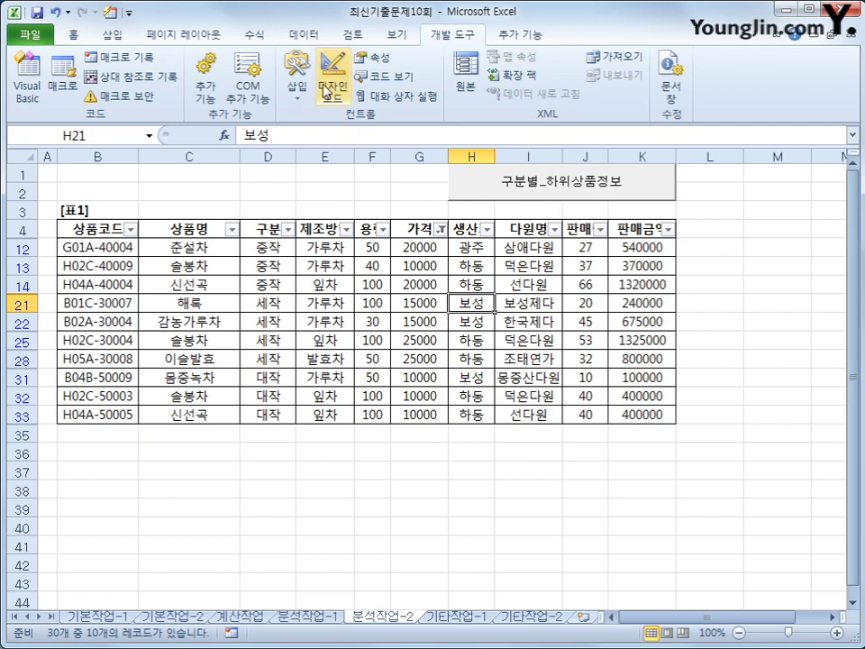
{"action": "left_click", "coordinate": [306, 38]}
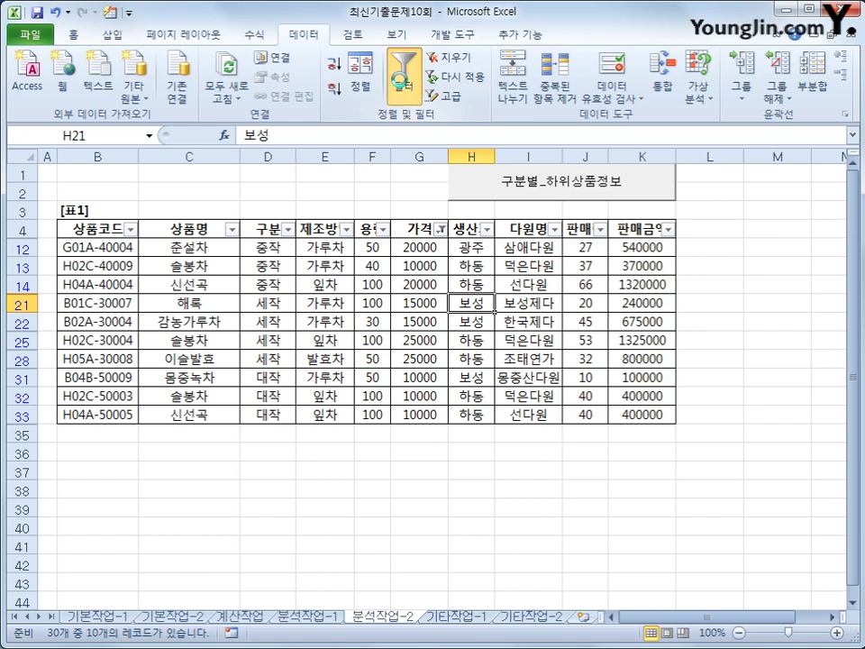
{"action": "left_click", "coordinate": [402, 78]}
{"action": "left_click", "coordinate": [718, 358]}
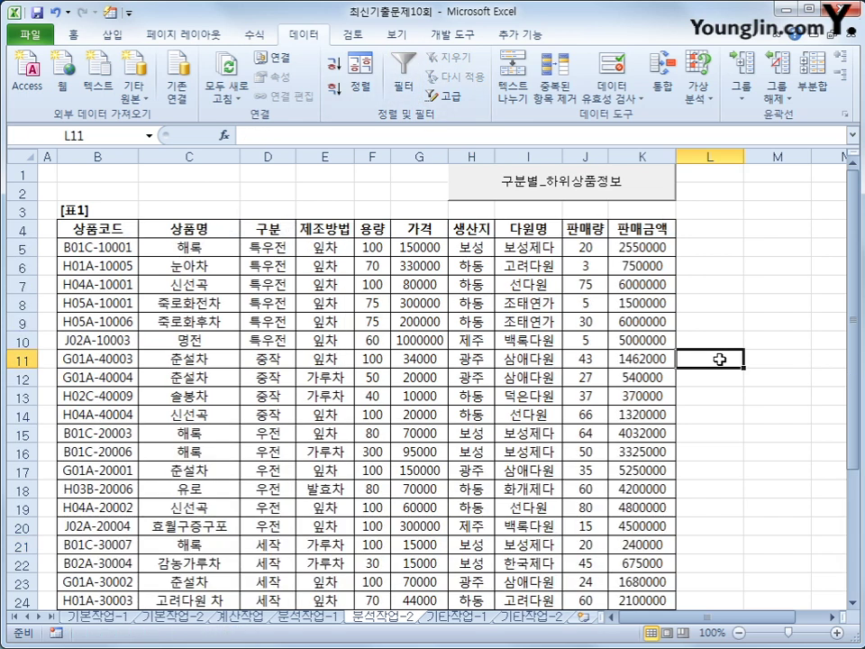
{"action": "left_click", "coordinate": [630, 199]}
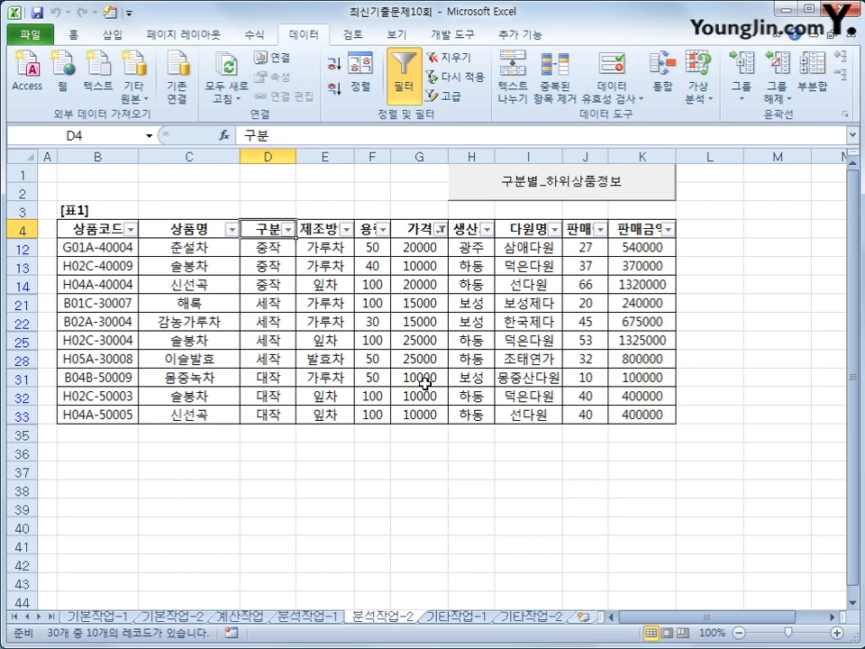
Step: On the 기타작업-1 sheet, change the chart's 중국 series to a line with markers (꺾은선형)
{"action": "left_click", "coordinate": [451, 616]}
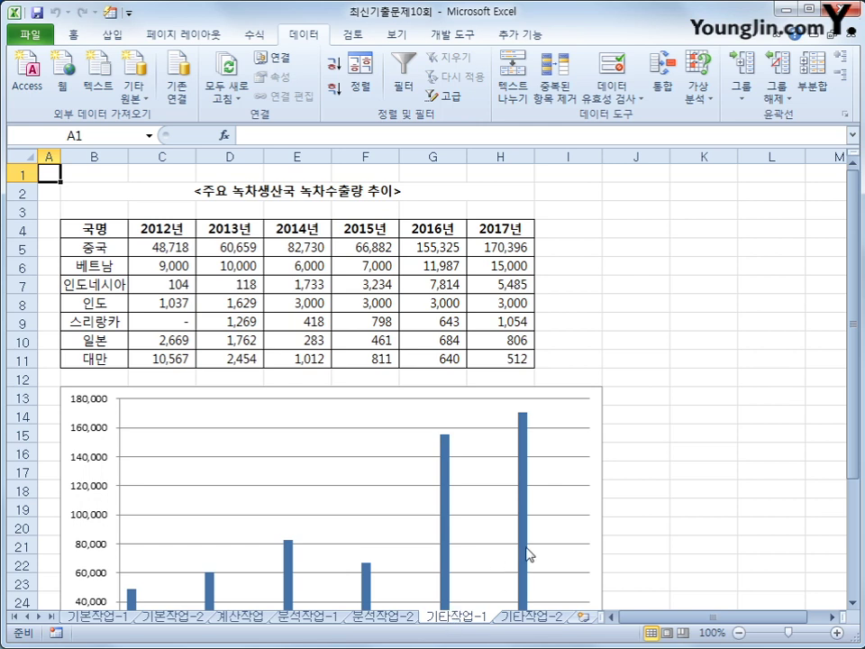
{"action": "scroll", "coordinate": [528, 552], "scroll_direction": "down", "scroll_amount": 2}
{"action": "mouse_move", "coordinate": [527, 552]}
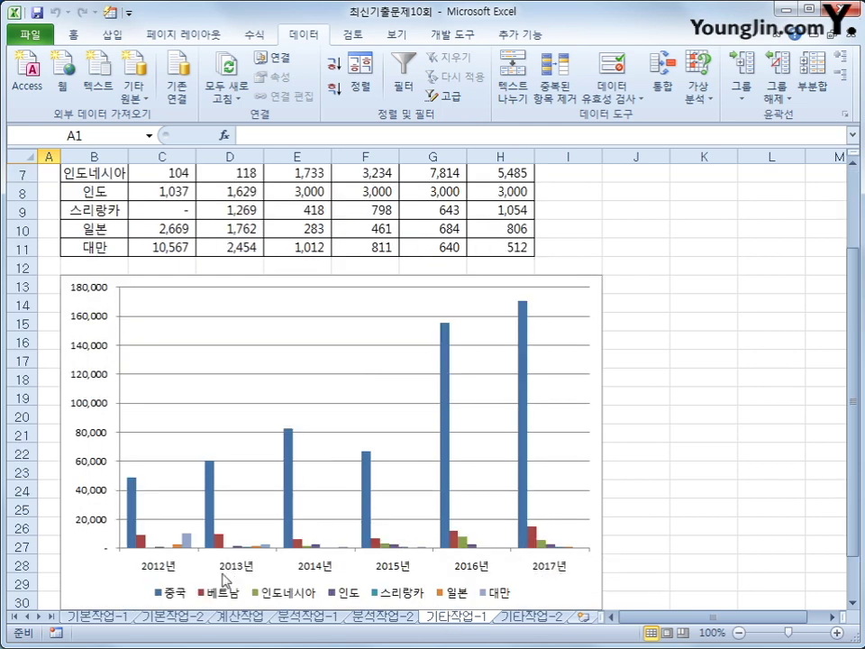
{"action": "left_click", "coordinate": [447, 374]}
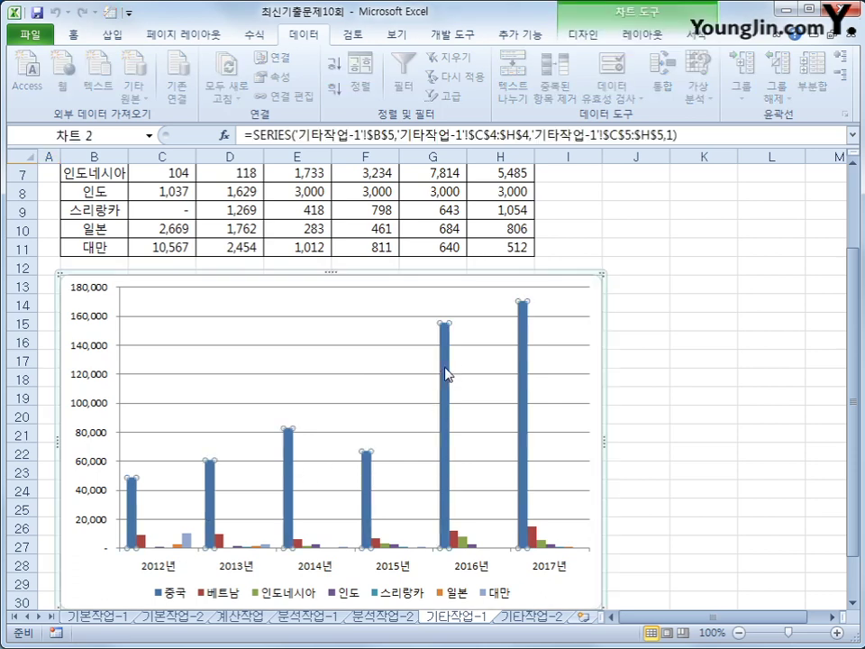
{"action": "right_click", "coordinate": [447, 374]}
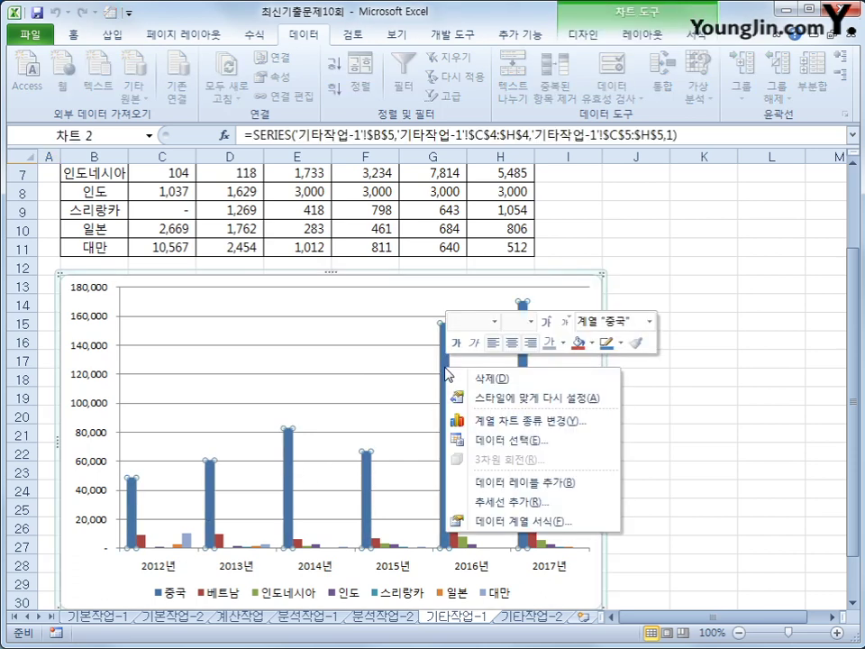
{"action": "left_click", "coordinate": [569, 421]}
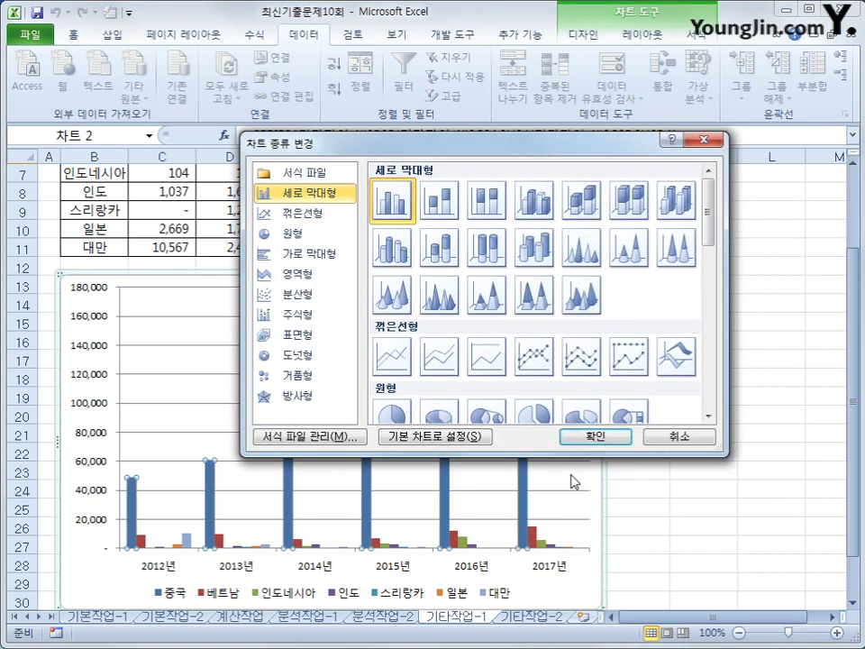
{"action": "left_click", "coordinate": [535, 373]}
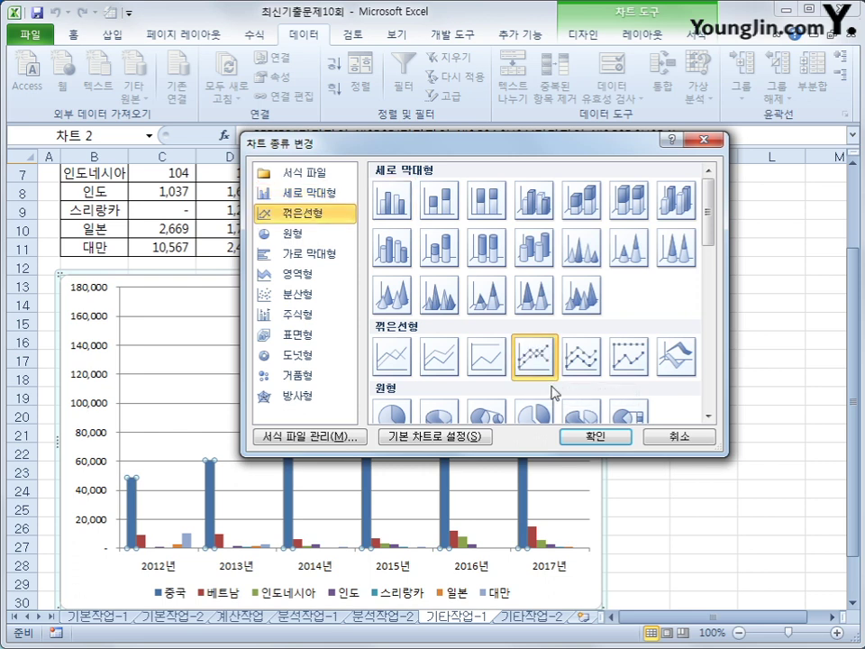
{"action": "left_click", "coordinate": [590, 436]}
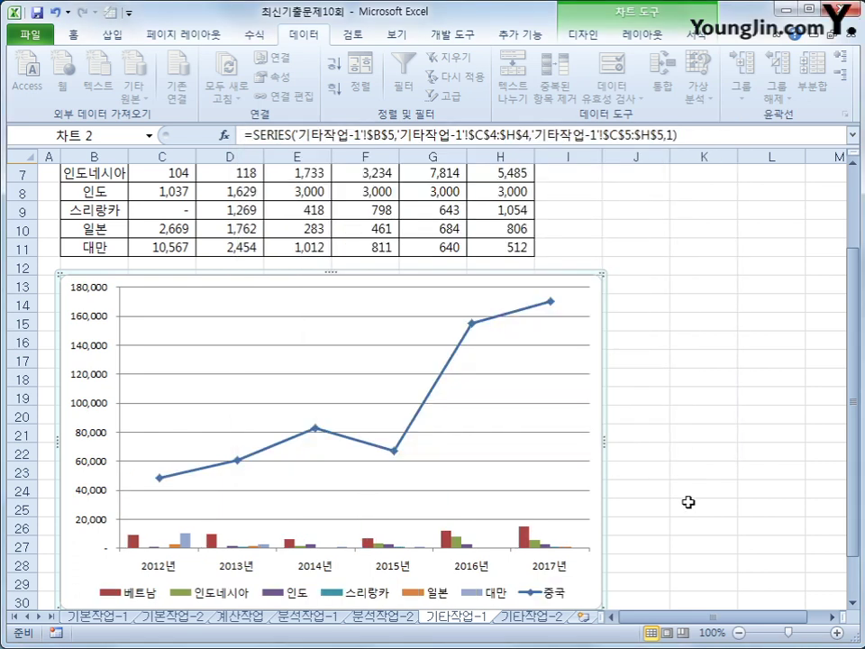
Step: Plot the 중국 line series on the secondary axis (보조 축)
{"action": "left_click", "coordinate": [470, 326]}
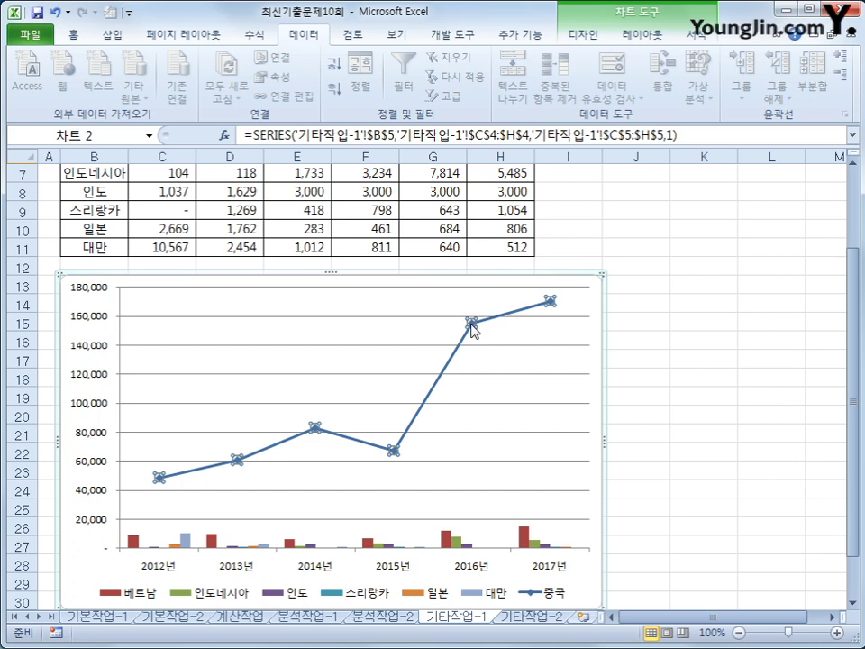
{"action": "right_click", "coordinate": [471, 325]}
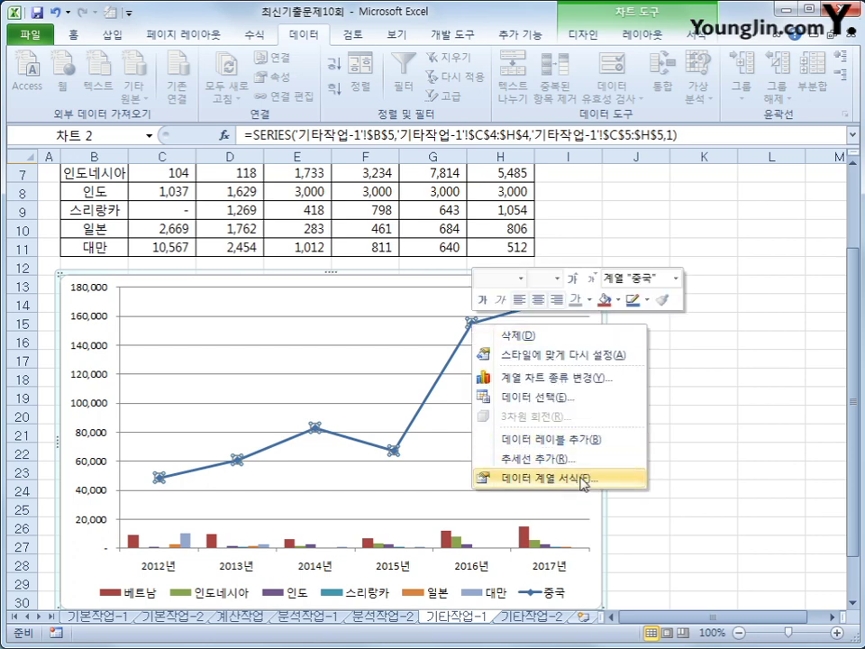
{"action": "left_click", "coordinate": [585, 477]}
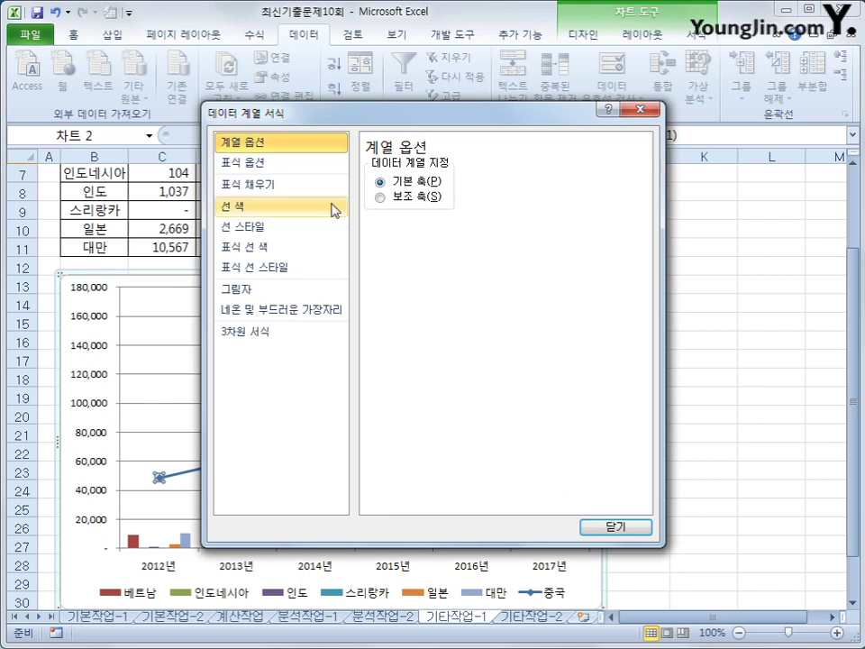
{"action": "left_click", "coordinate": [395, 198]}
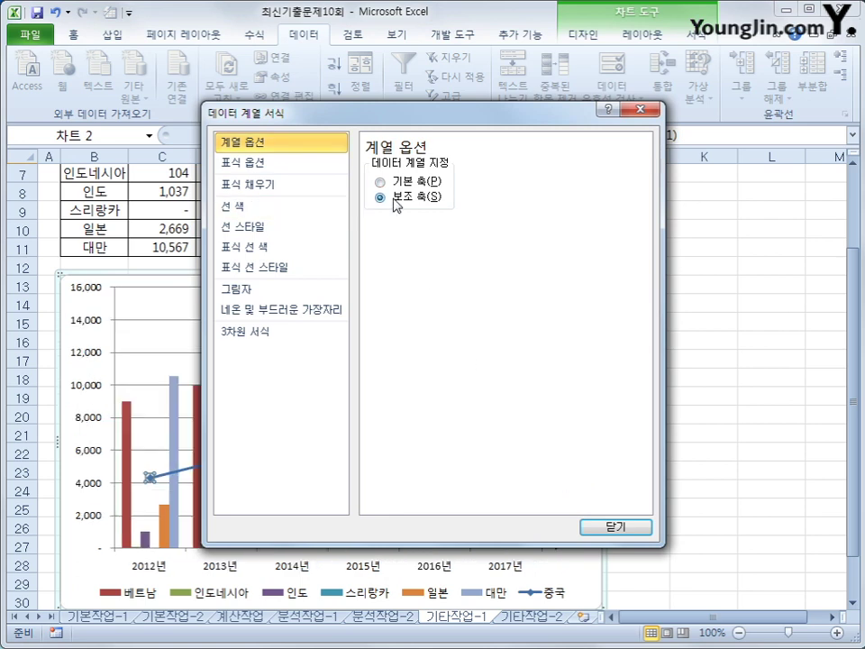
{"action": "left_click", "coordinate": [616, 527]}
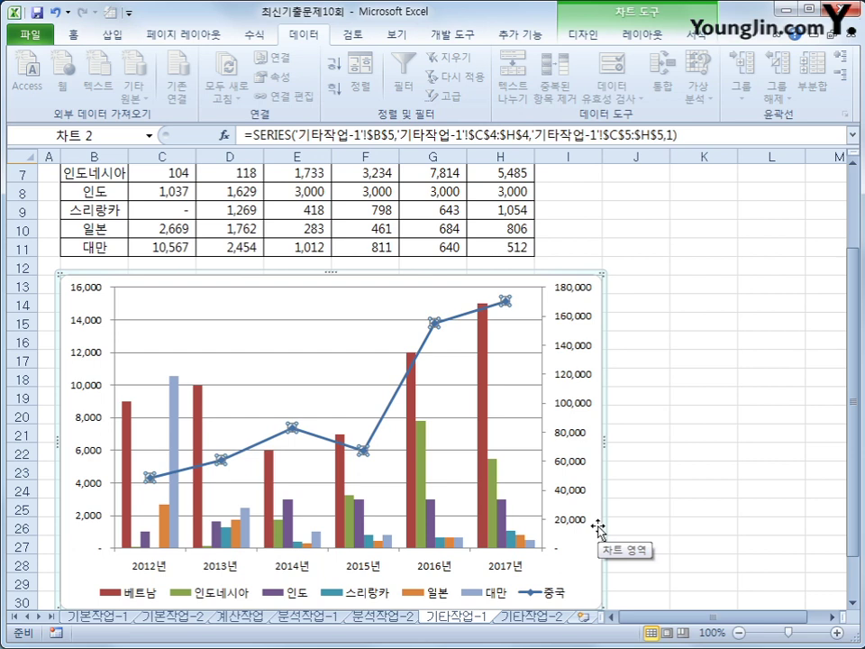
Step: Fix the primary vertical axis maximum (최대값) at 16000 and its major unit (주 단위) at 4000
{"action": "right_click", "coordinate": [95, 287]}
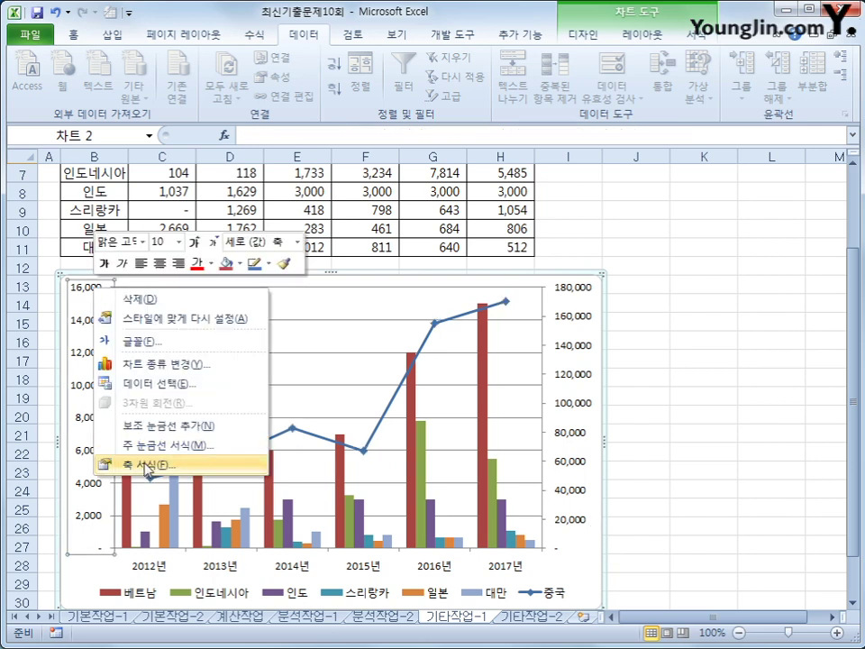
{"action": "left_click", "coordinate": [147, 466]}
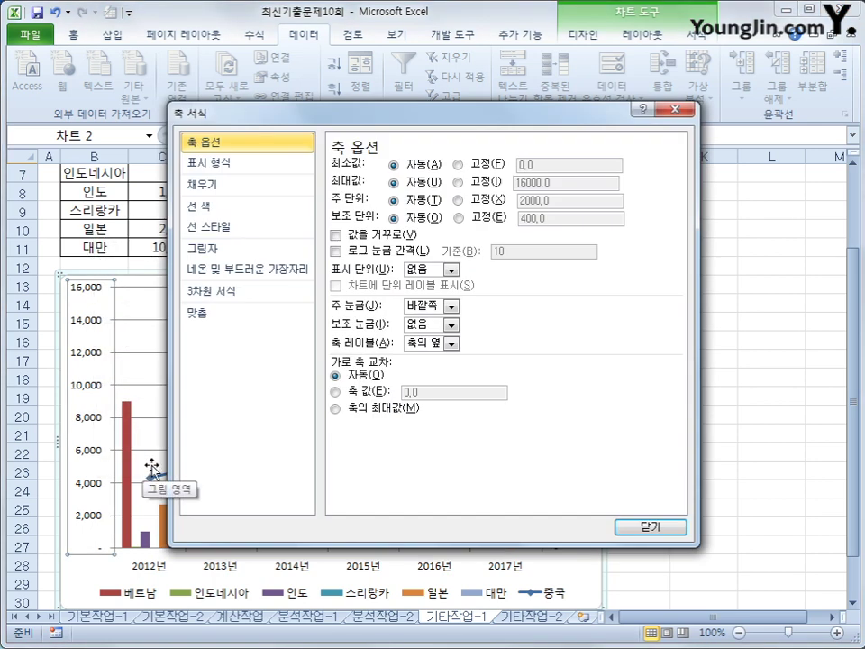
{"action": "left_click", "coordinate": [485, 182]}
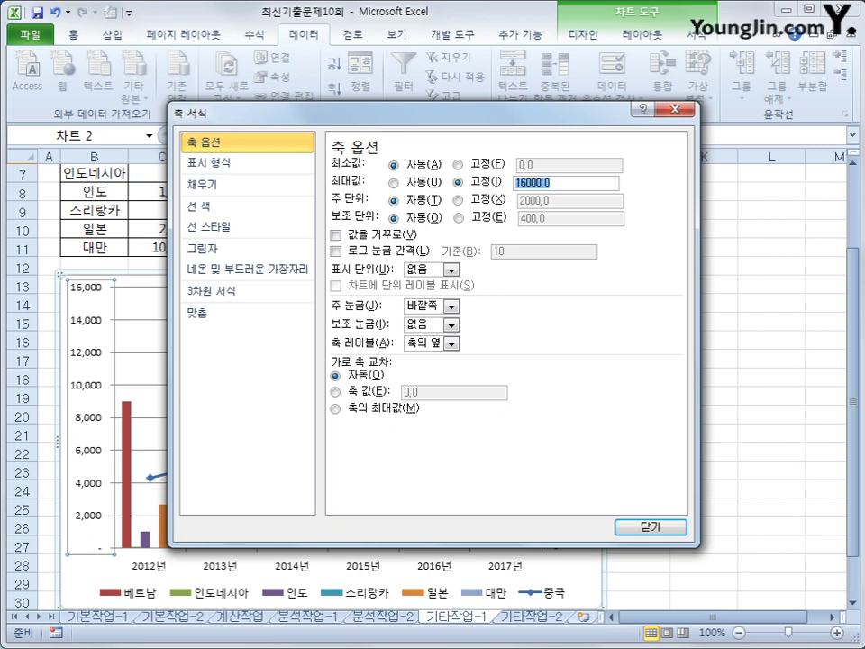
{"action": "type", "text": "16000"}
{"action": "left_click", "coordinate": [473, 199]}
{"action": "left_click", "coordinate": [553, 201]}
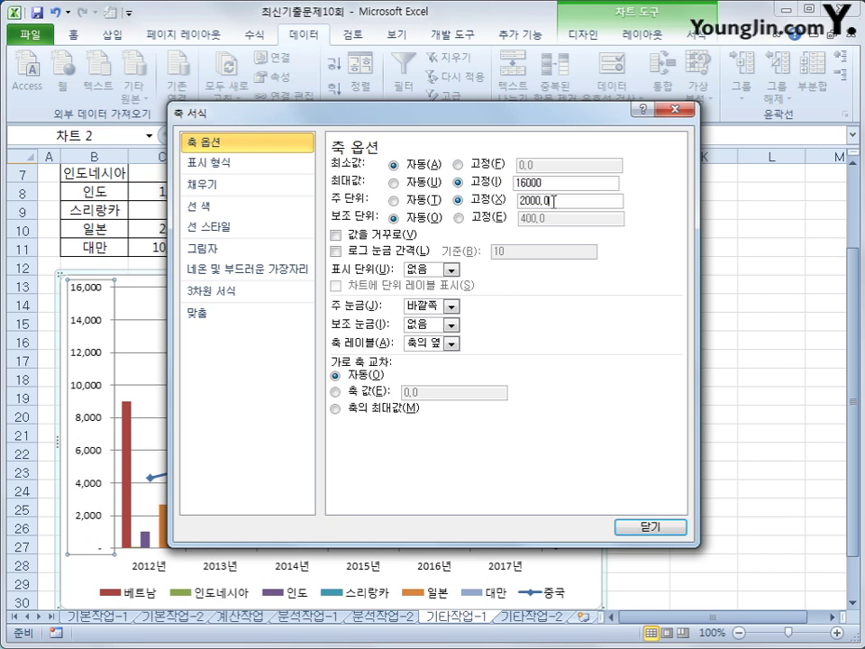
{"action": "left_click_drag", "start_coordinate": [553, 201], "coordinate": [499, 200]}
{"action": "type", "text": "4000"}
{"action": "left_click", "coordinate": [649, 527]}
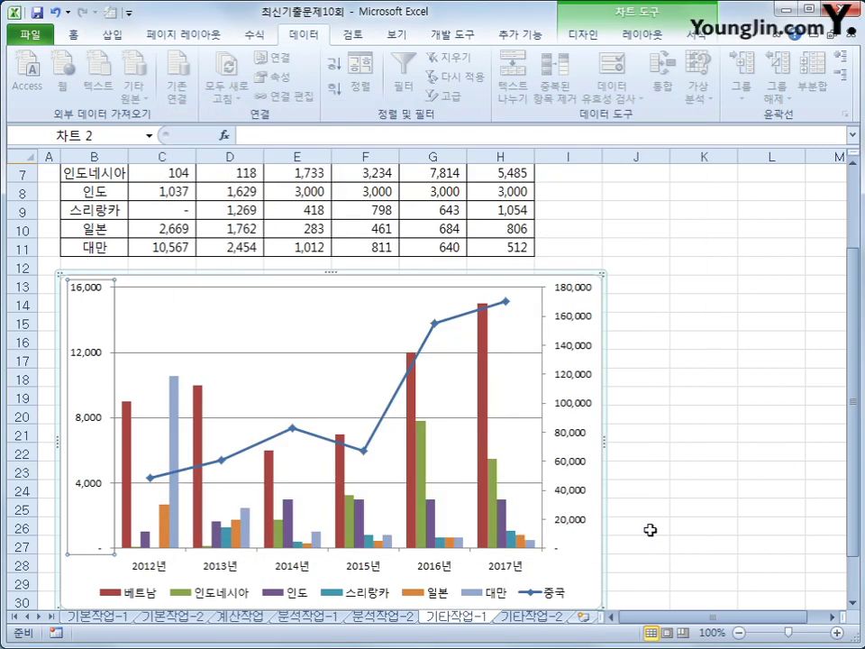
Step: Fix the secondary vertical axis maximum (최대값) at 200000 and its major unit (주 단위) at 50000
{"action": "left_click", "coordinate": [576, 354]}
{"action": "right_click", "coordinate": [577, 354]}
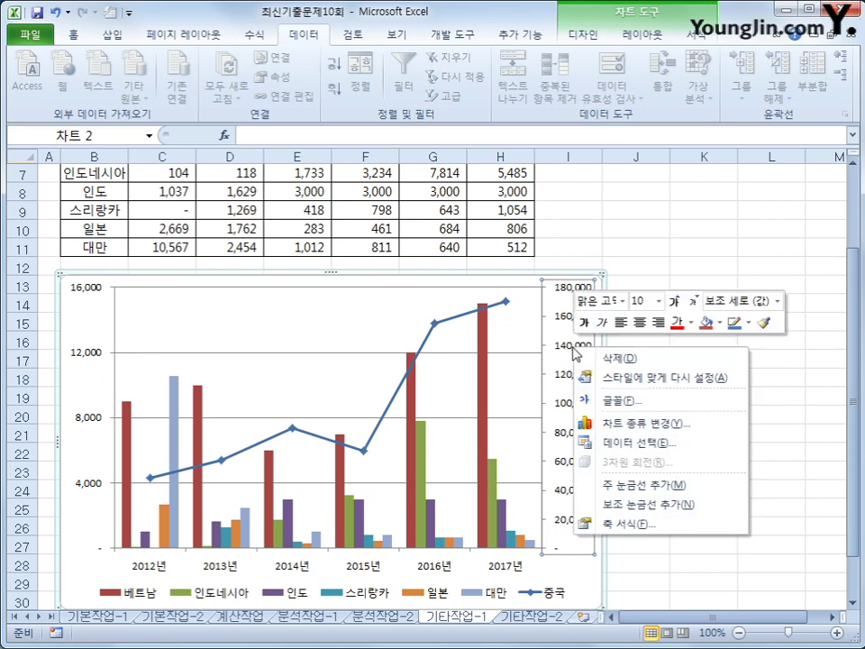
{"action": "left_click", "coordinate": [655, 531]}
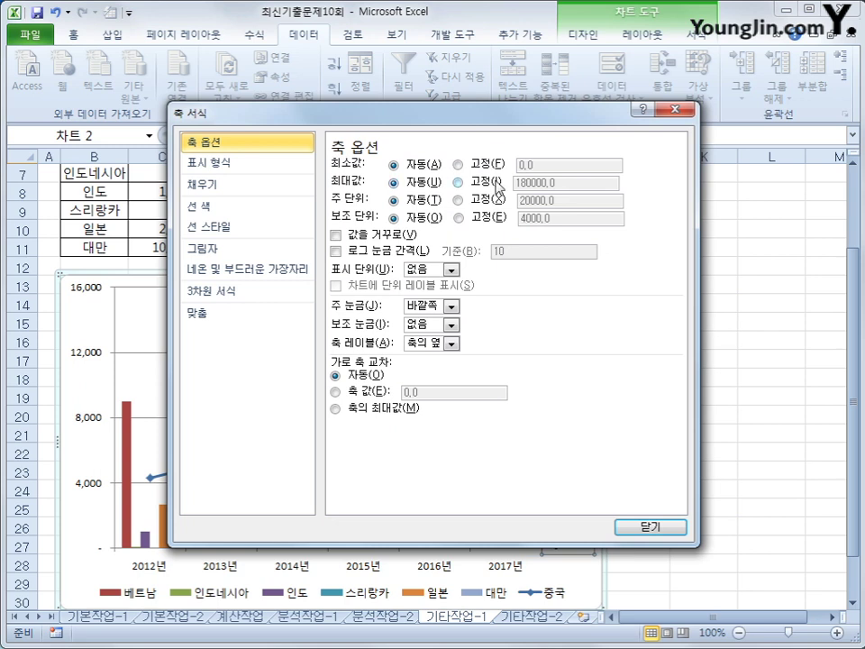
{"action": "left_click", "coordinate": [457, 182]}
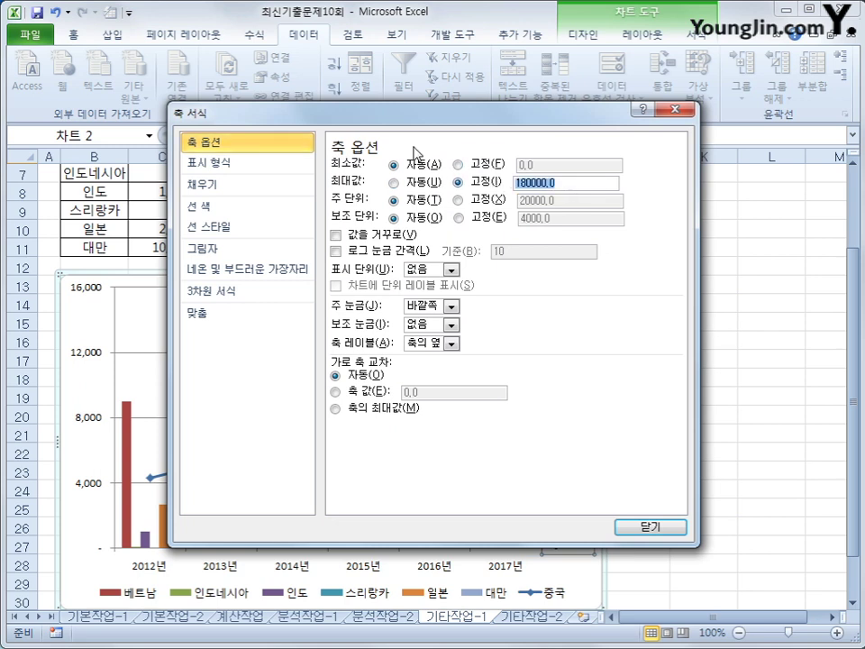
{"action": "type", "text": "200000"}
{"action": "left_click", "coordinate": [482, 199]}
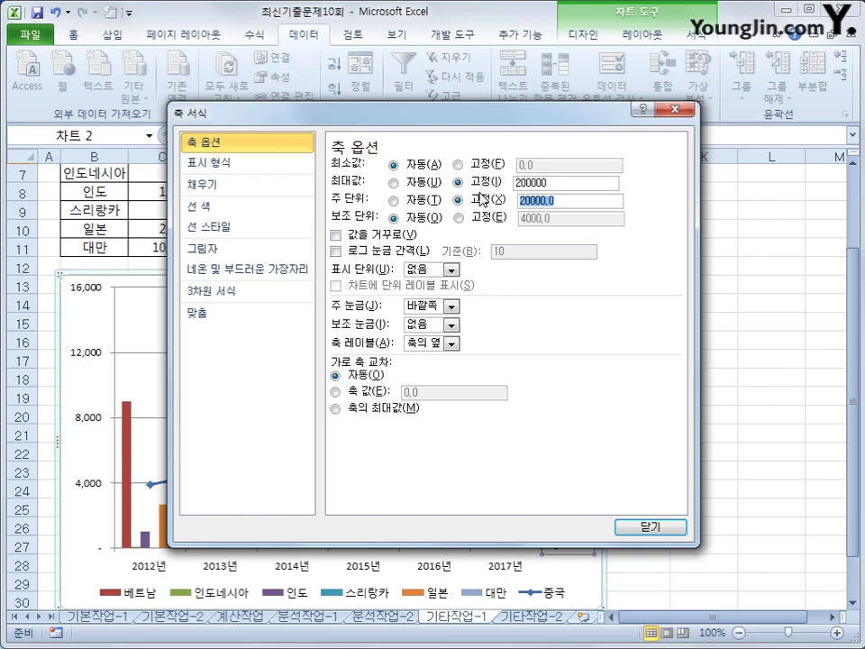
{"action": "type", "text": "50000"}
{"action": "left_click", "coordinate": [647, 525]}
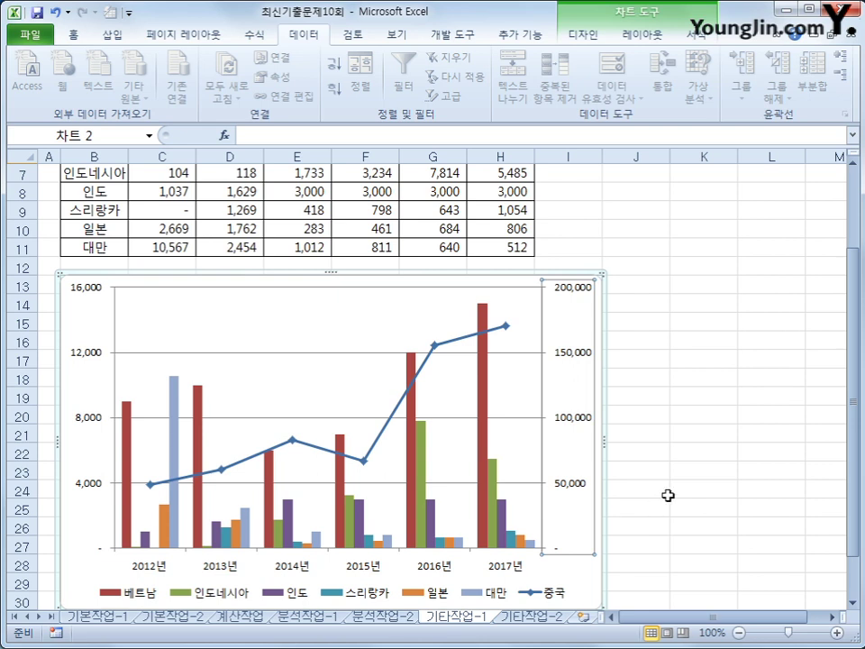
Step: Add a chart title above the chart (차트 위) reading 주요 녹차생산국 녹차수출량 추이
{"action": "left_click", "coordinate": [585, 588]}
{"action": "left_click", "coordinate": [645, 36]}
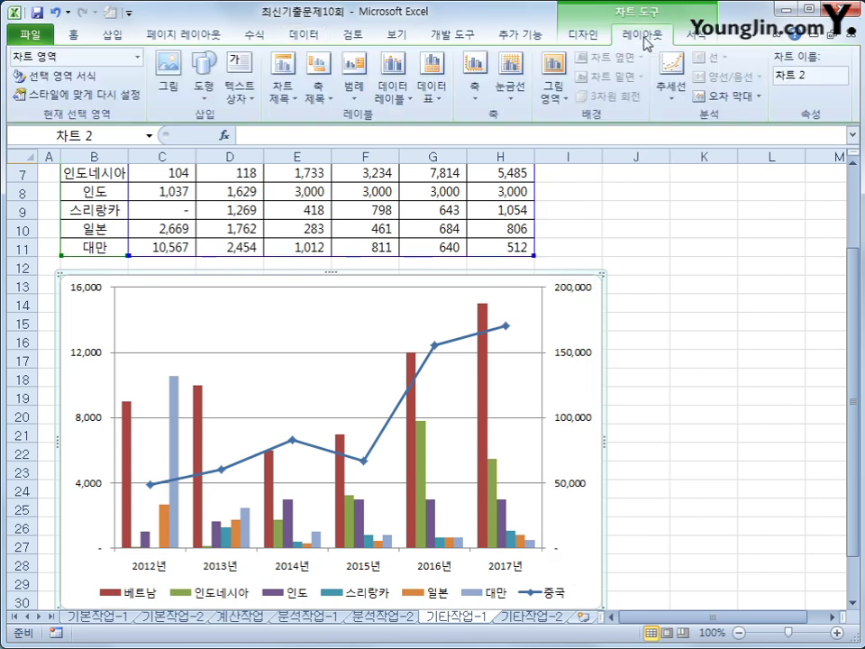
{"action": "left_click", "coordinate": [282, 86]}
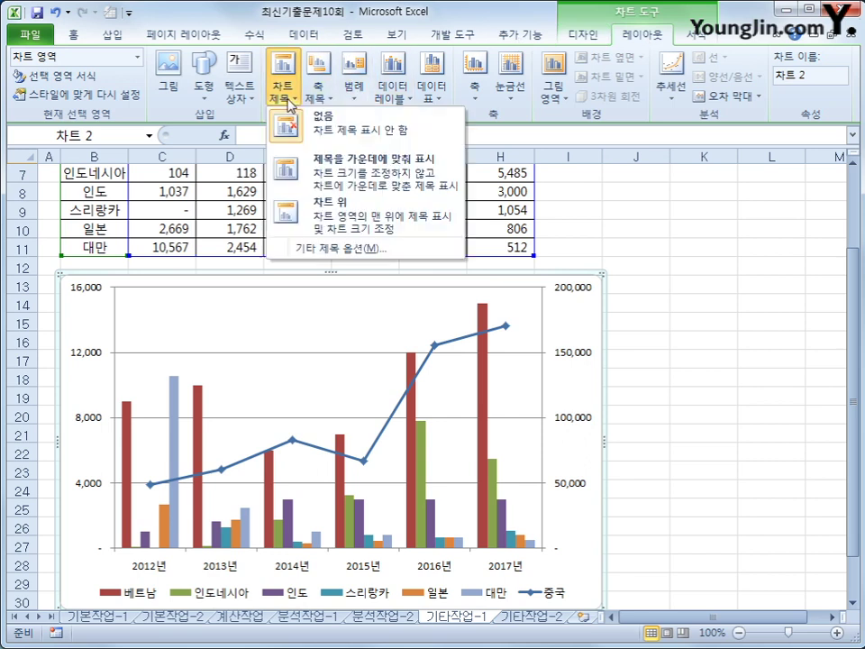
{"action": "left_click", "coordinate": [326, 220]}
{"action": "left_click_drag", "start_coordinate": [288, 303], "coordinate": [374, 303]}
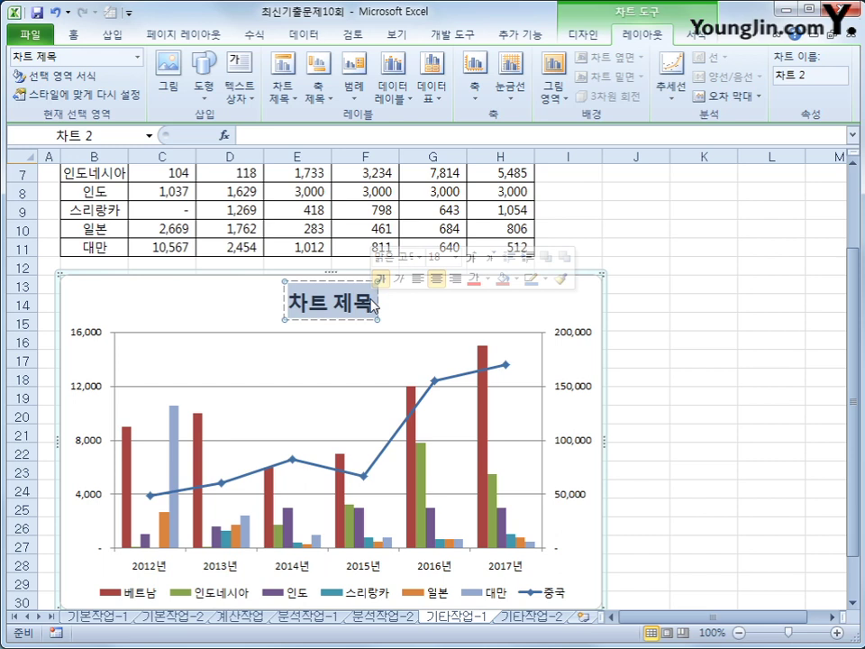
{"action": "type", "text": "주요"}
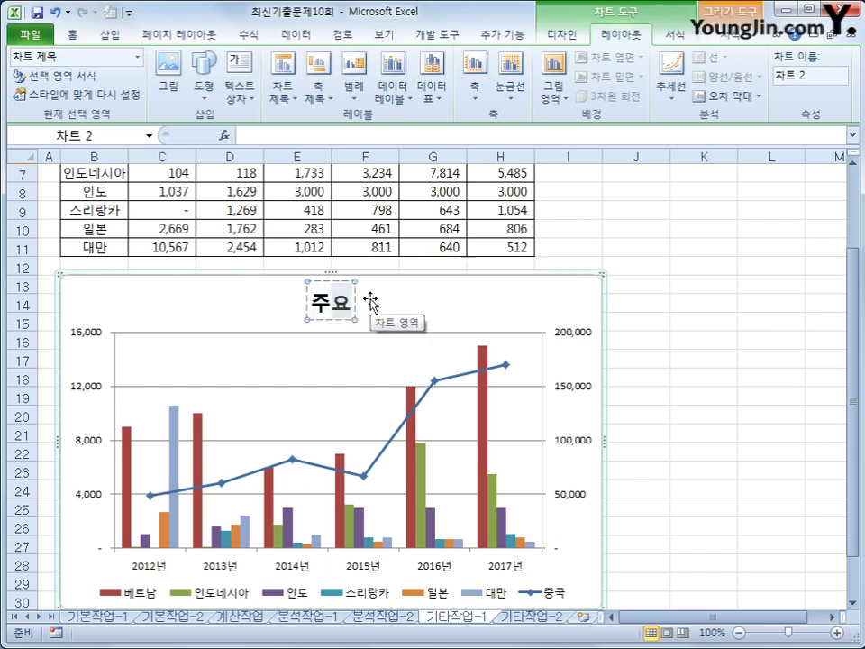
{"action": "type", "text": " ㄴ녹차"}
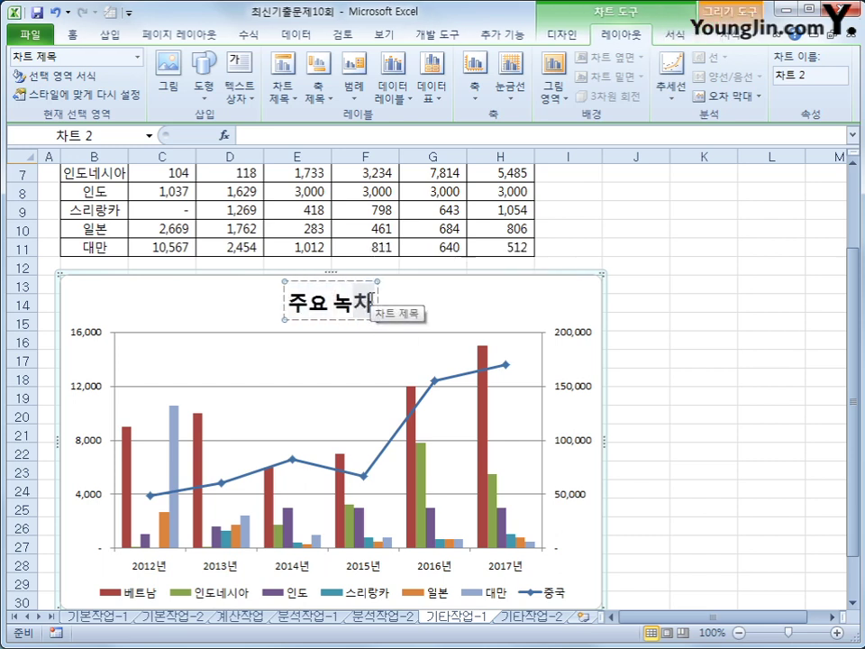
{"action": "type", "text": "생산국"}
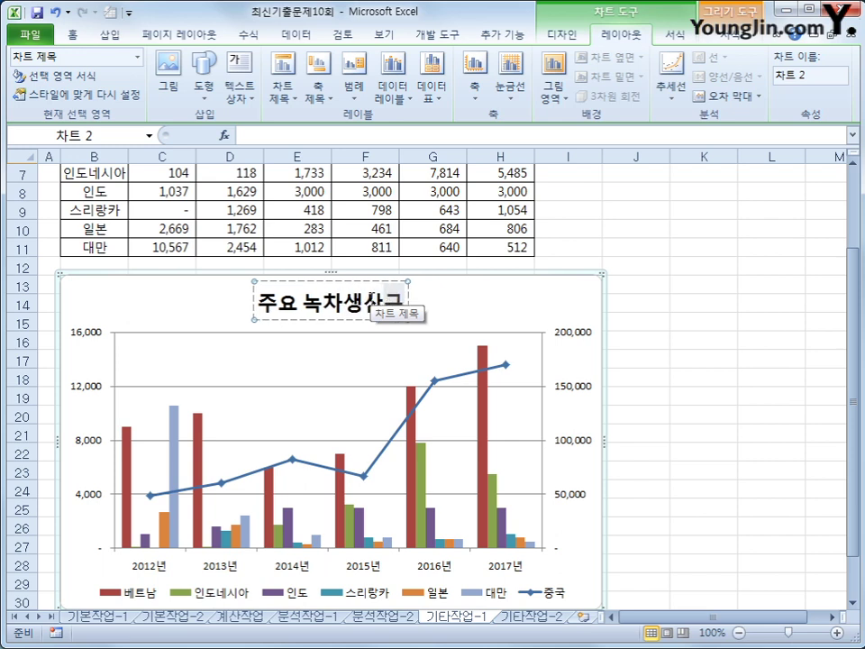
{"action": "type", "text": " 녹차"}
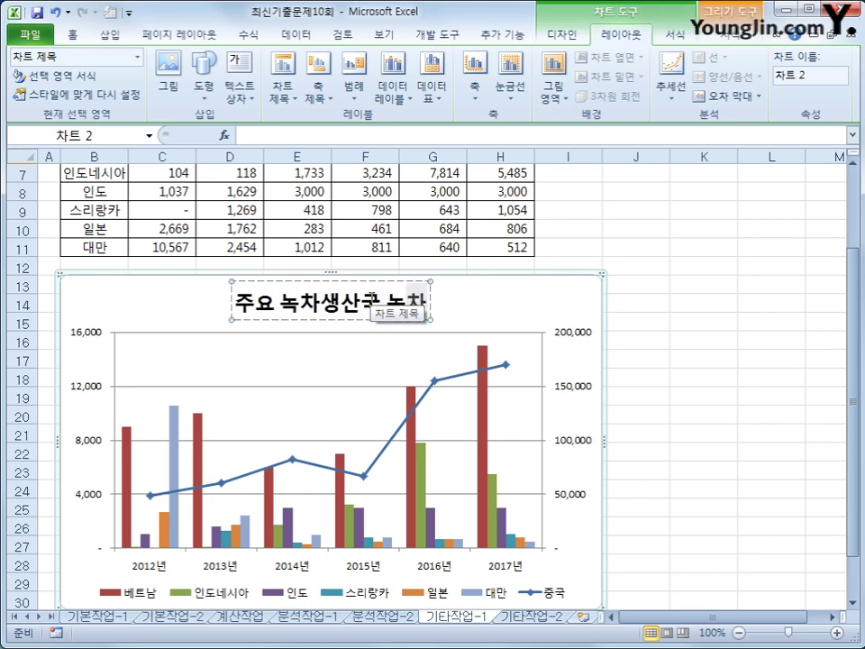
{"action": "type", "text": "수출량 추이"}
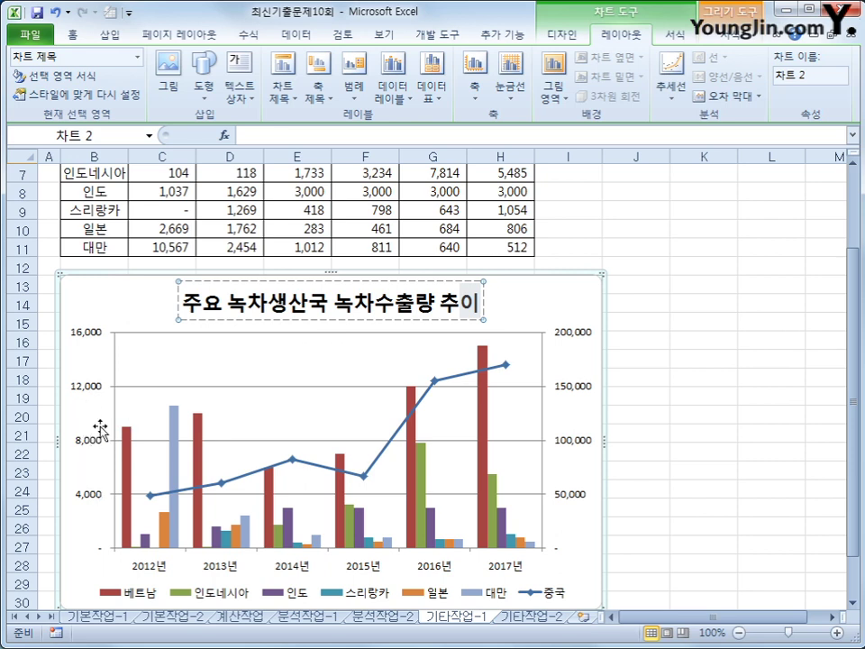
Step: Add a primary vertical axis title in vertical text (세로 제목) reading 수출량(t)
{"action": "left_click", "coordinate": [317, 88]}
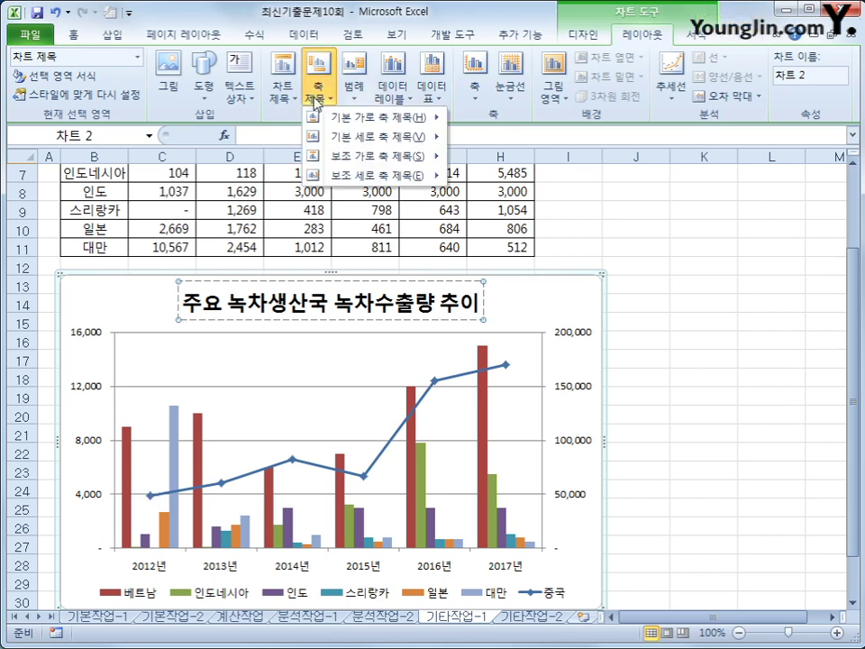
{"action": "mouse_move", "coordinate": [378, 137]}
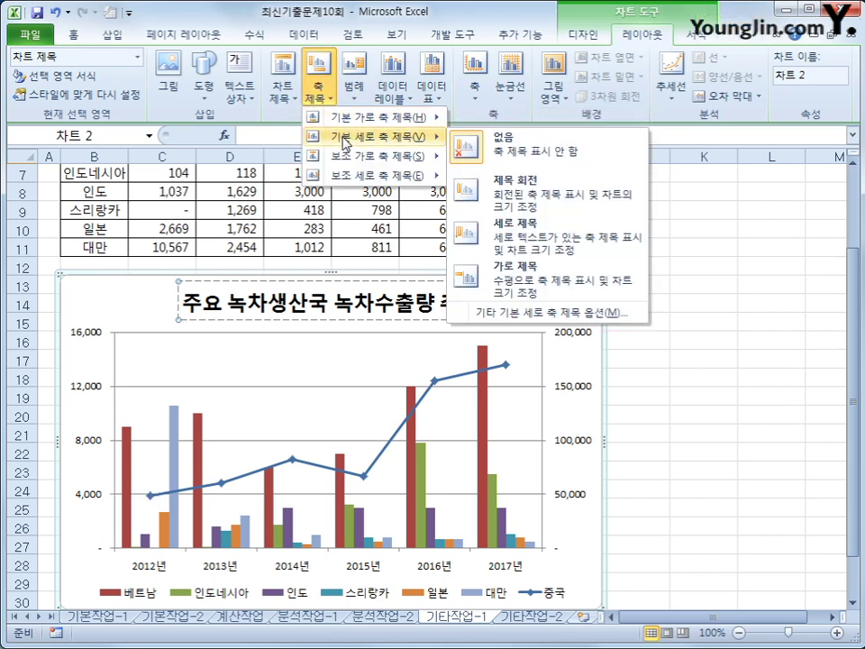
{"action": "left_click", "coordinate": [523, 242]}
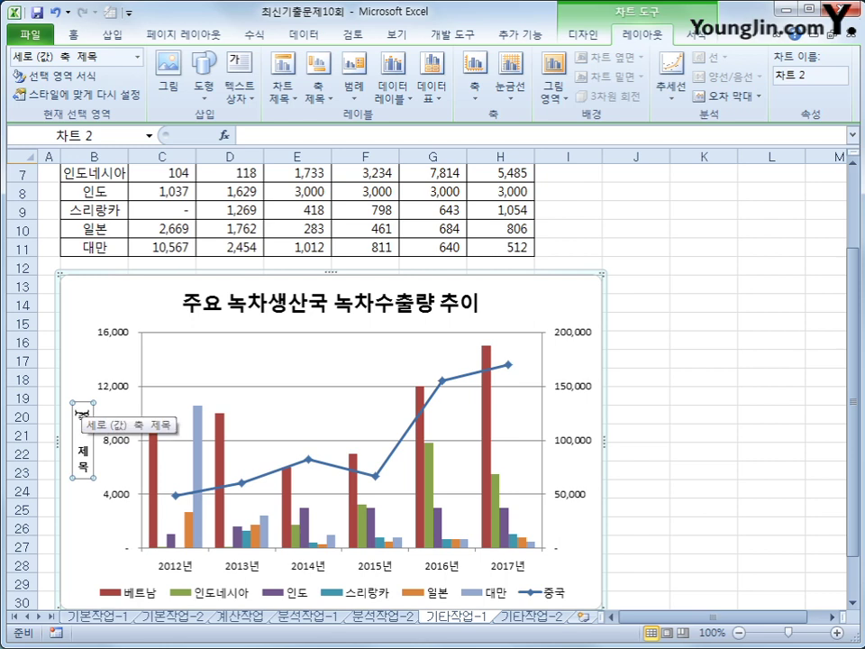
{"action": "left_click_drag", "start_coordinate": [79, 412], "coordinate": [106, 476]}
{"action": "type", "text": "수출량("}
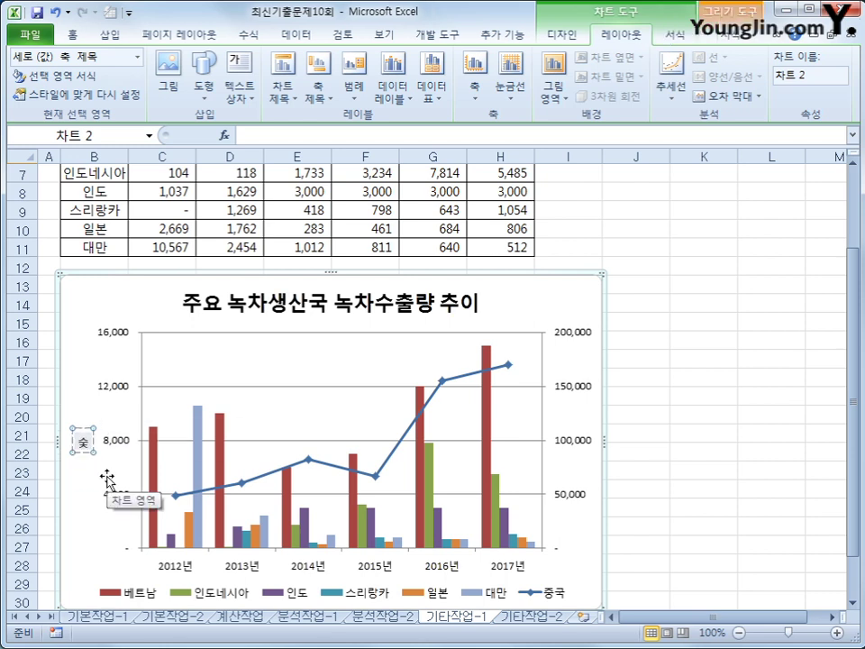
{"action": "type", "text": "ㅅ"}
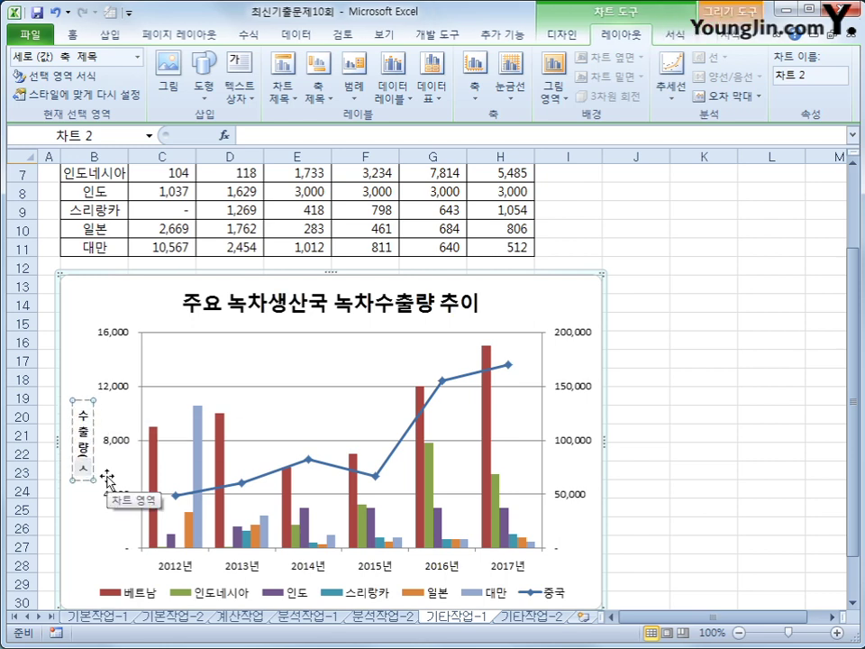
{"action": "key", "text": "BackSpace"}
{"action": "key", "text": "BackSpace"}
{"action": "type", "text": "t"}
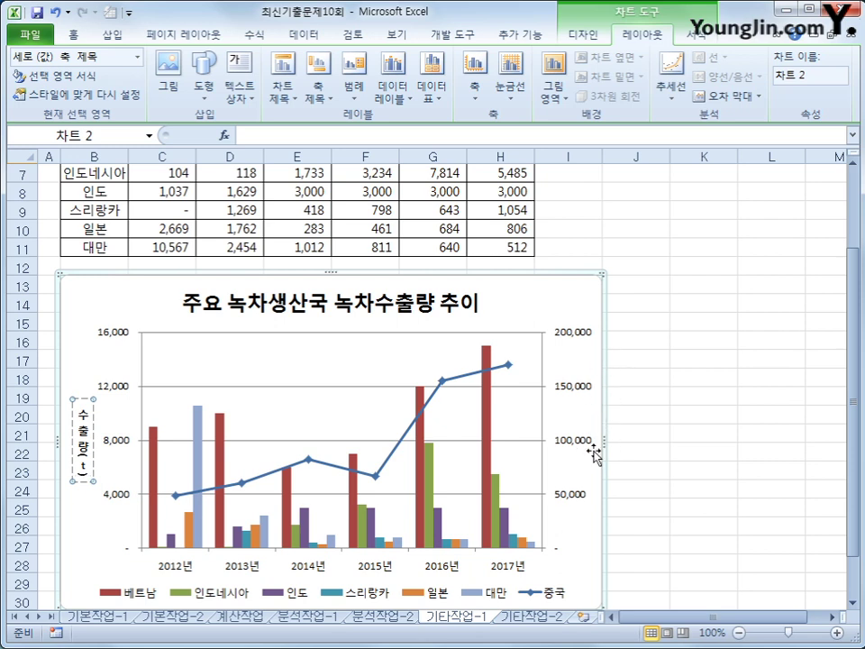
{"action": "left_click", "coordinate": [593, 565]}
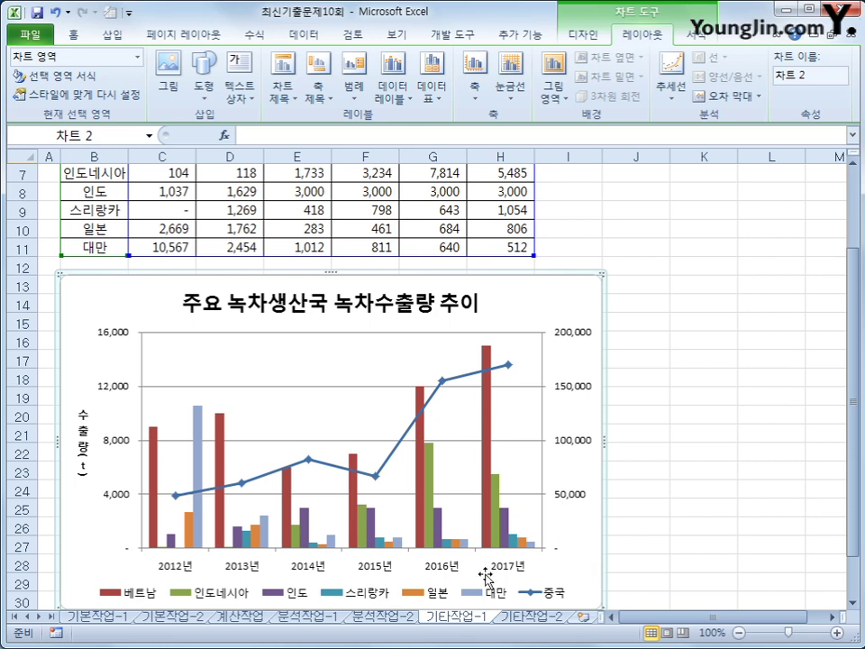
Step: Add a data label to only the 2012년 point of the 대만 series
{"action": "mouse_move", "coordinate": [198, 463]}
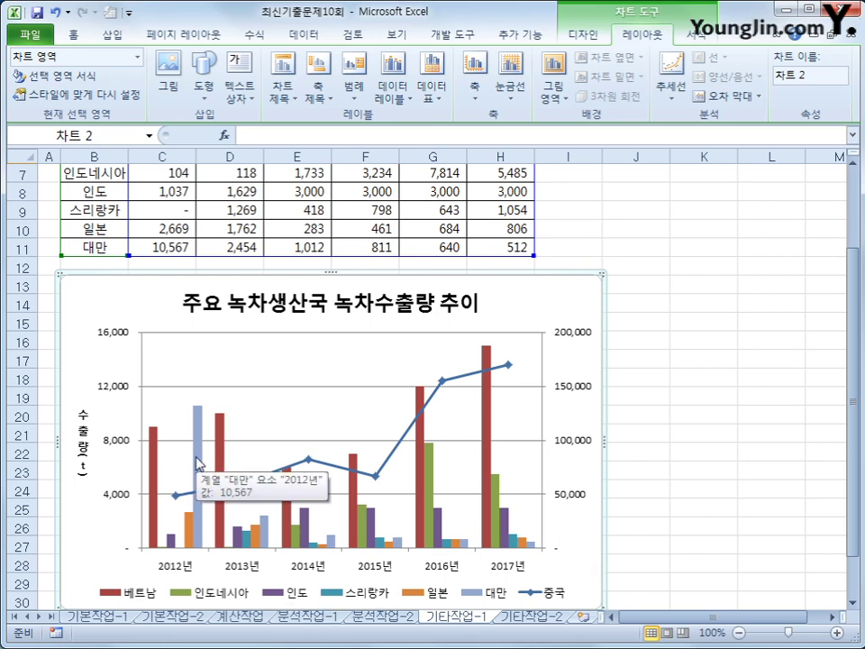
{"action": "left_click", "coordinate": [198, 463]}
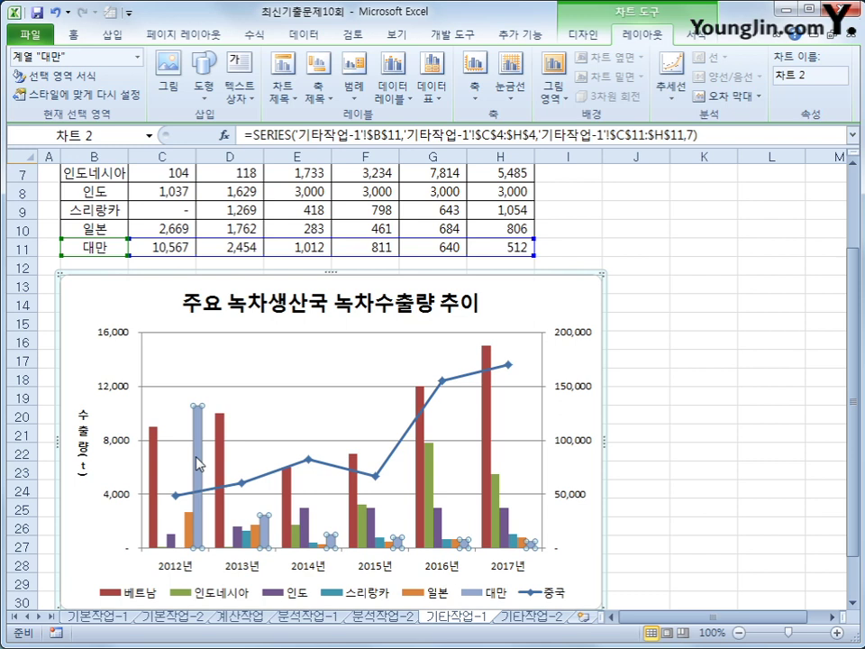
{"action": "left_click", "coordinate": [197, 463]}
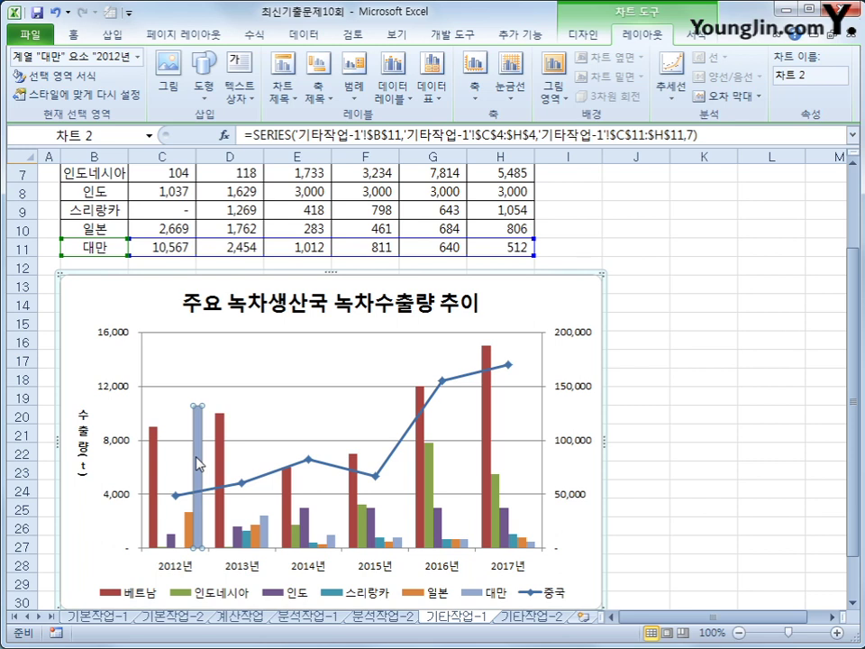
{"action": "right_click", "coordinate": [198, 463]}
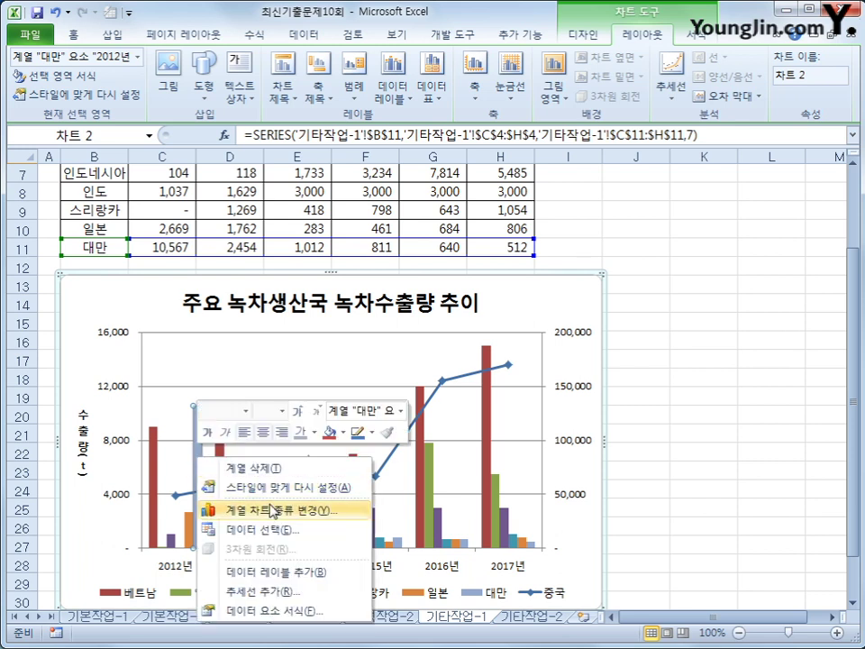
{"action": "left_click", "coordinate": [280, 571]}
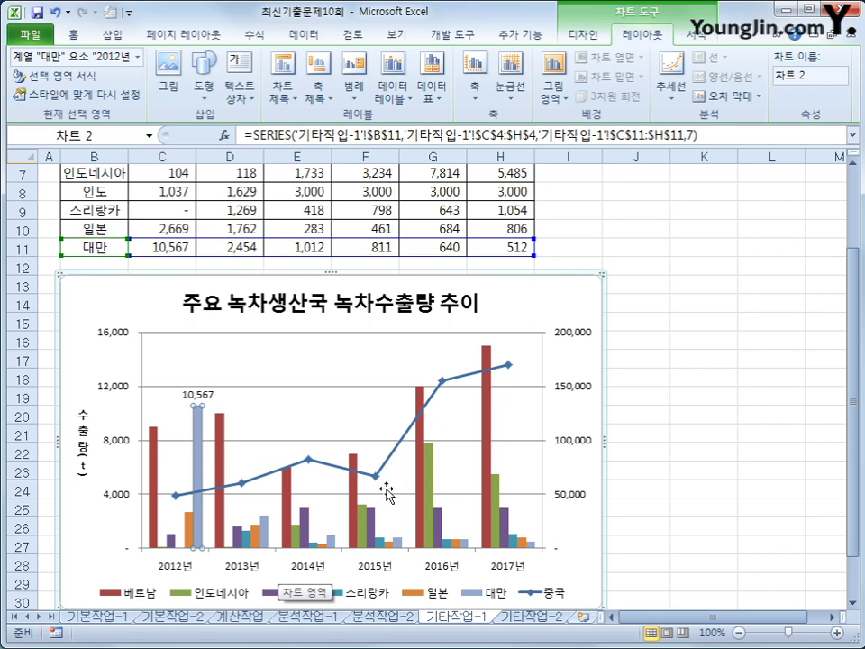
Step: Give the chart area an outer (바깥쪽) preset shadow cast toward the lower right and rounded border corners (둥근 모서리)
{"action": "right_click", "coordinate": [532, 300]}
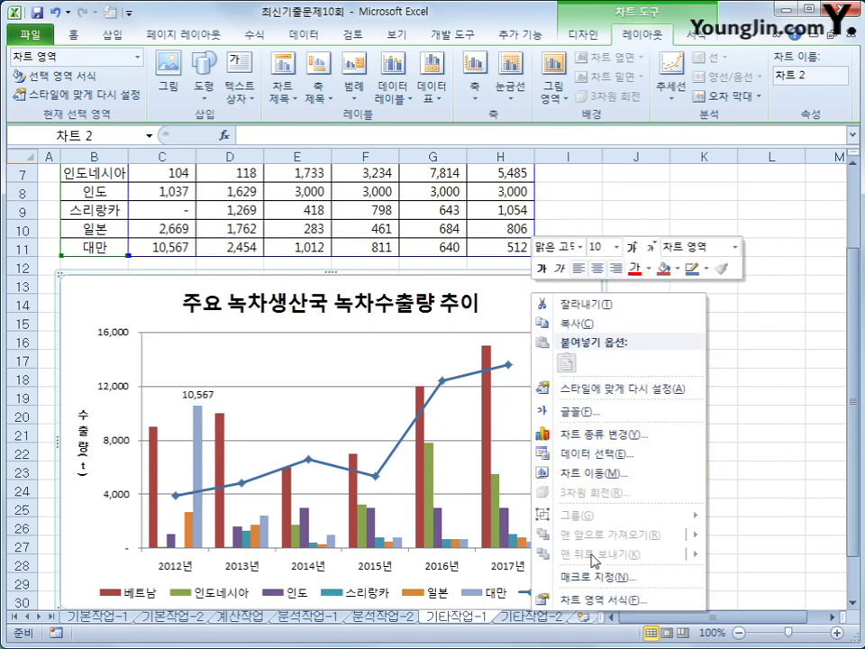
{"action": "left_click", "coordinate": [590, 599]}
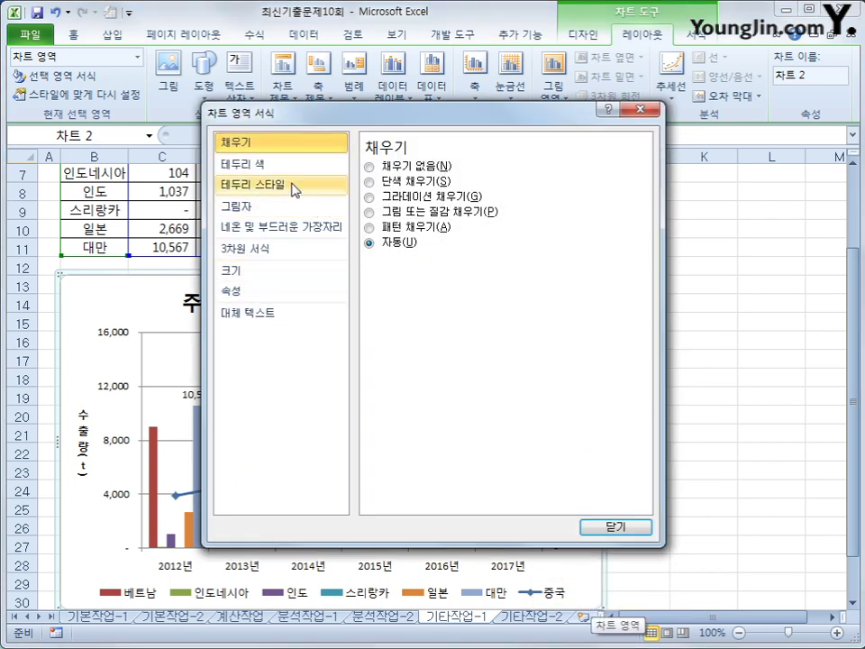
{"action": "left_click", "coordinate": [289, 212]}
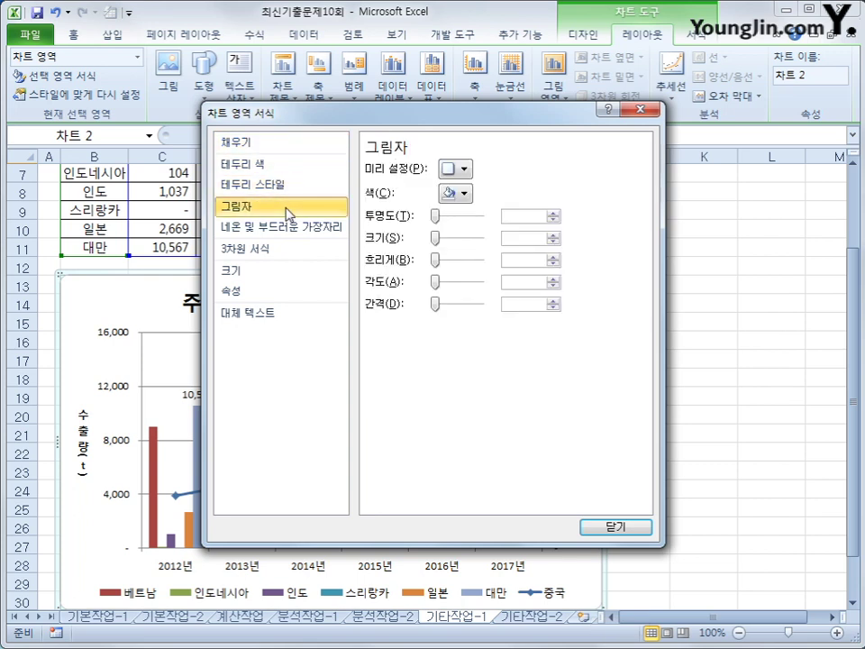
{"action": "left_click", "coordinate": [458, 168]}
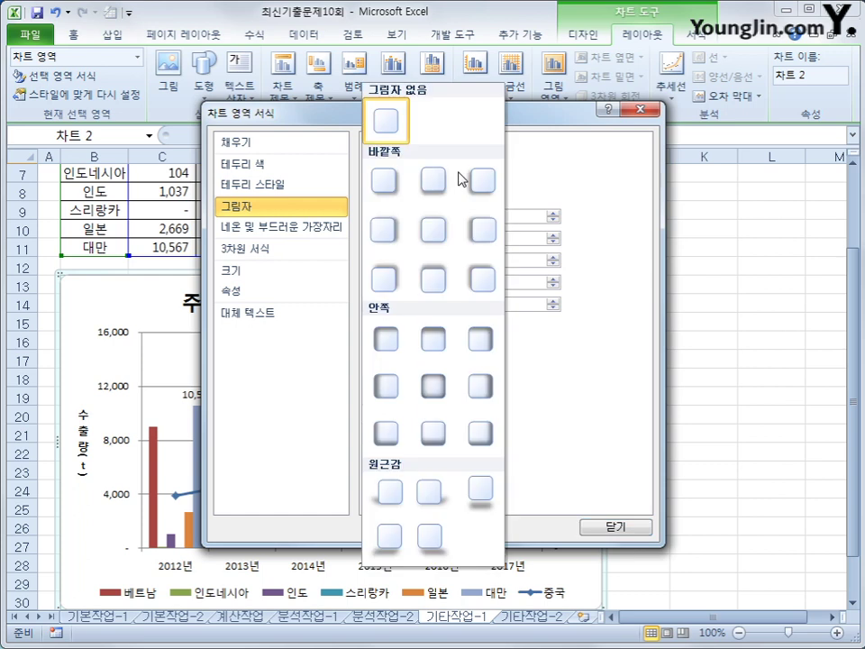
{"action": "left_click", "coordinate": [384, 181]}
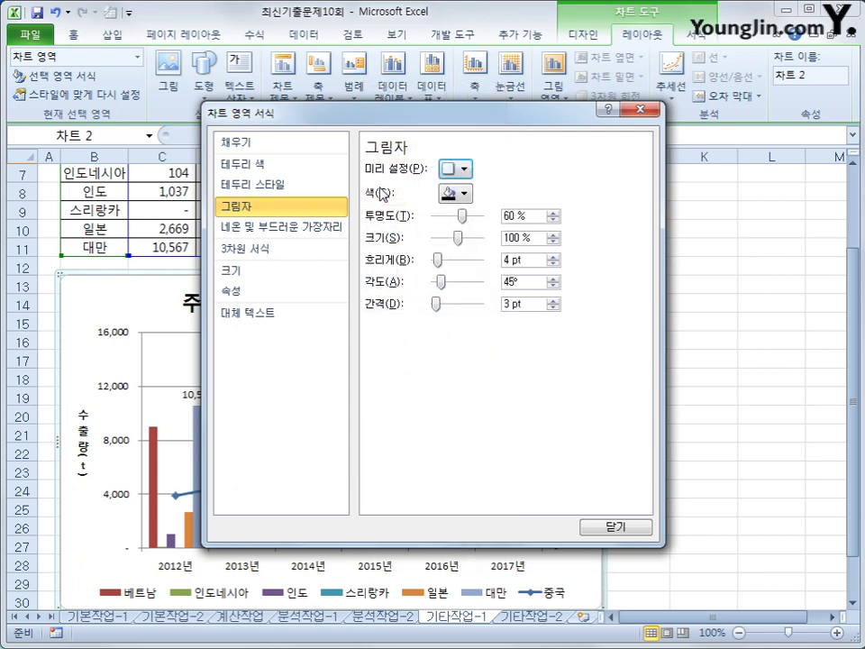
{"action": "left_click", "coordinate": [282, 187]}
{"action": "left_click", "coordinate": [413, 343]}
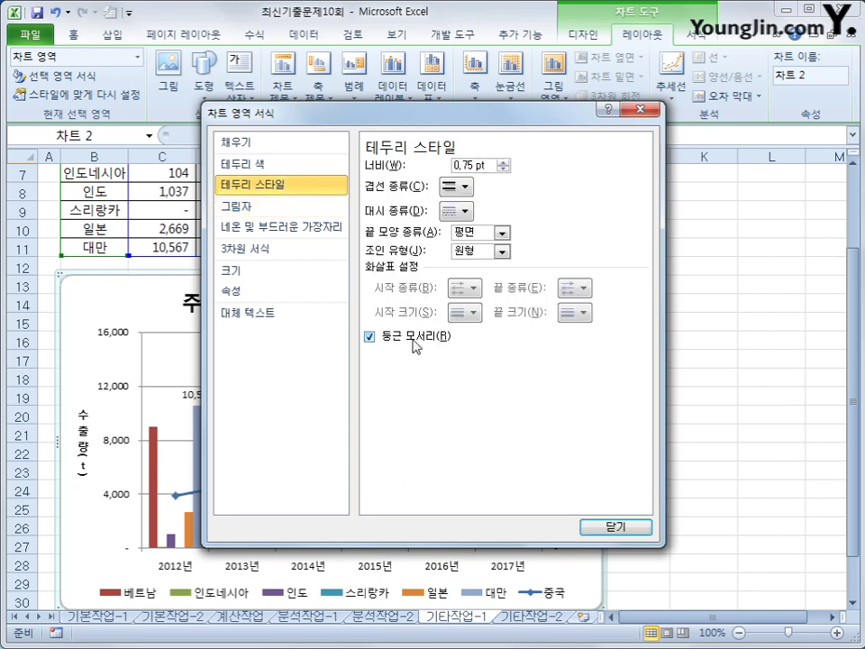
{"action": "left_click", "coordinate": [615, 527]}
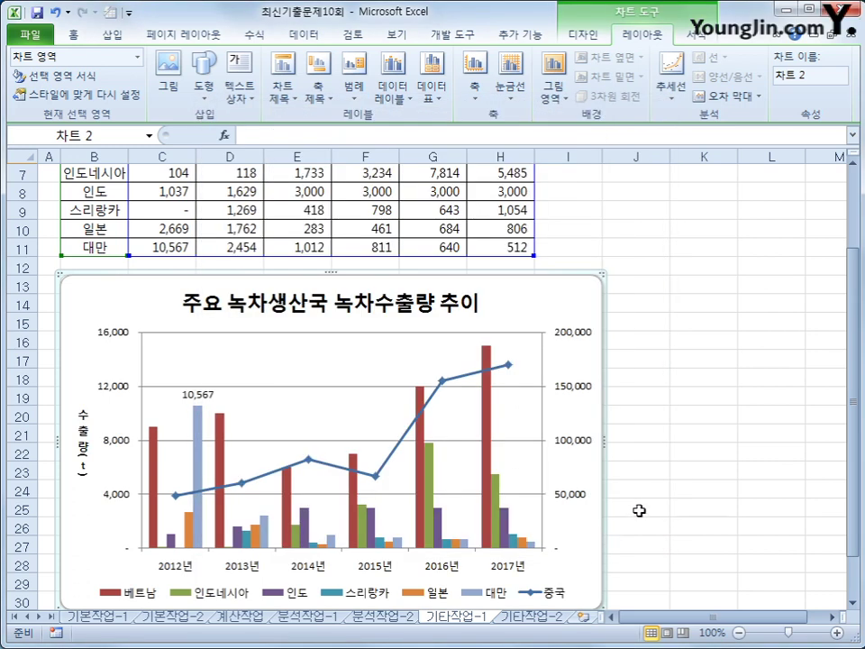
Step: Fill the chart's plot area (그림 영역) with the pale cream parchment texture
{"action": "right_click", "coordinate": [430, 352]}
{"action": "left_click", "coordinate": [503, 461]}
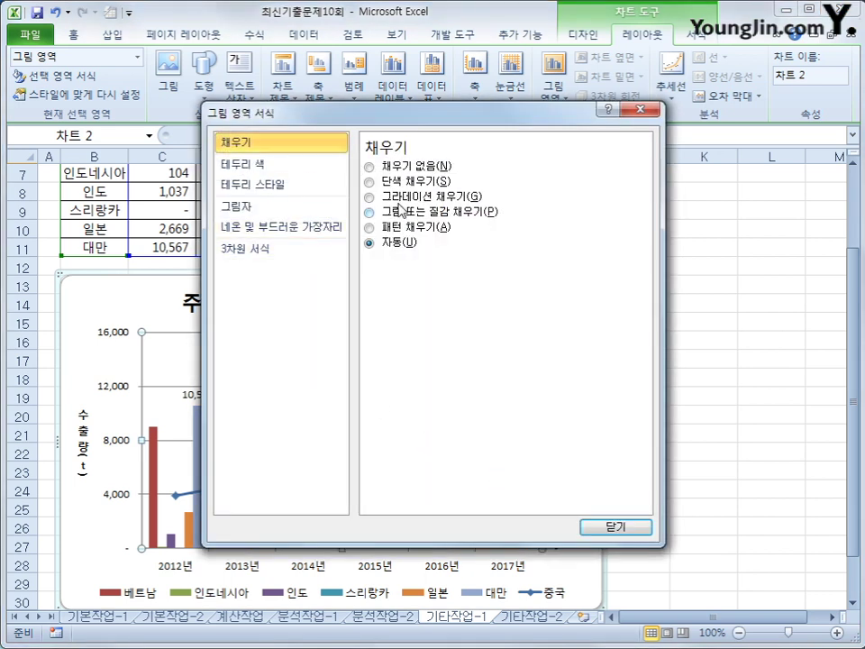
{"action": "left_click", "coordinate": [414, 219]}
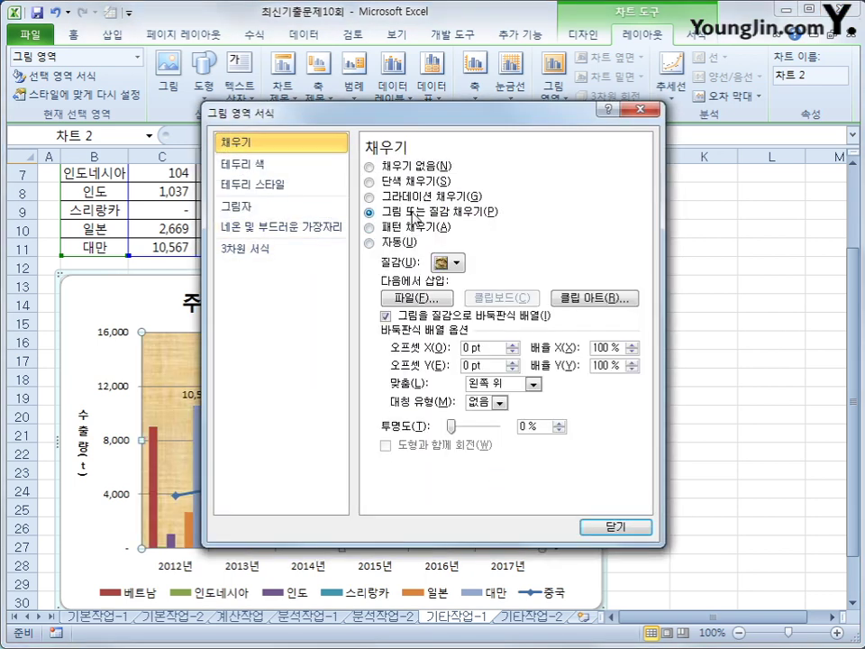
{"action": "left_click", "coordinate": [451, 263]}
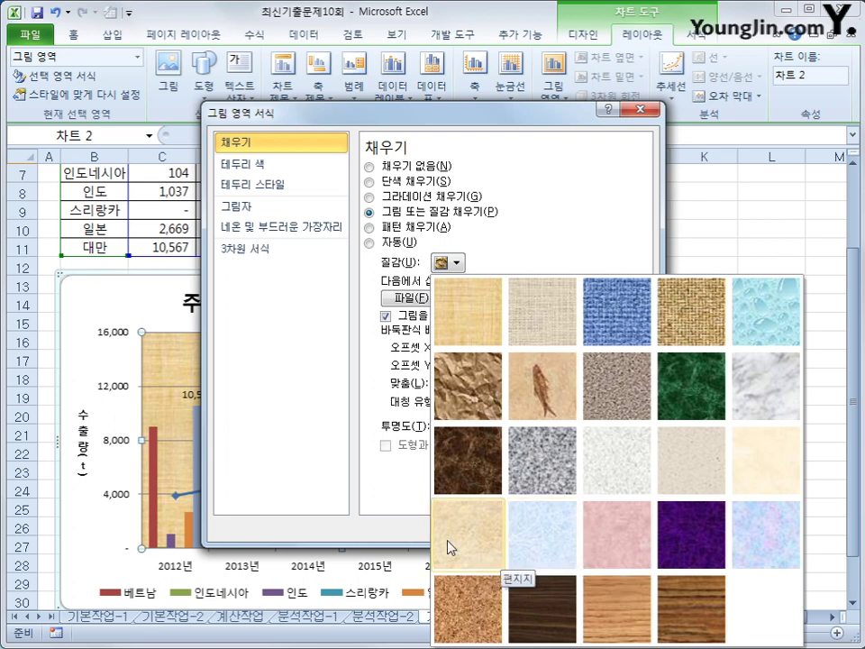
{"action": "left_click", "coordinate": [747, 478]}
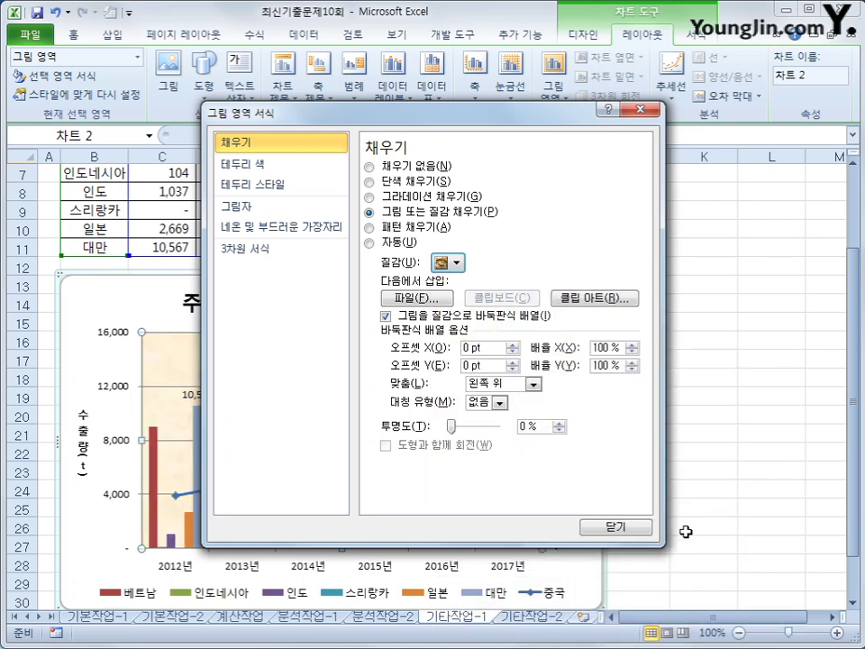
{"action": "left_click", "coordinate": [645, 526]}
{"action": "left_click", "coordinate": [720, 534]}
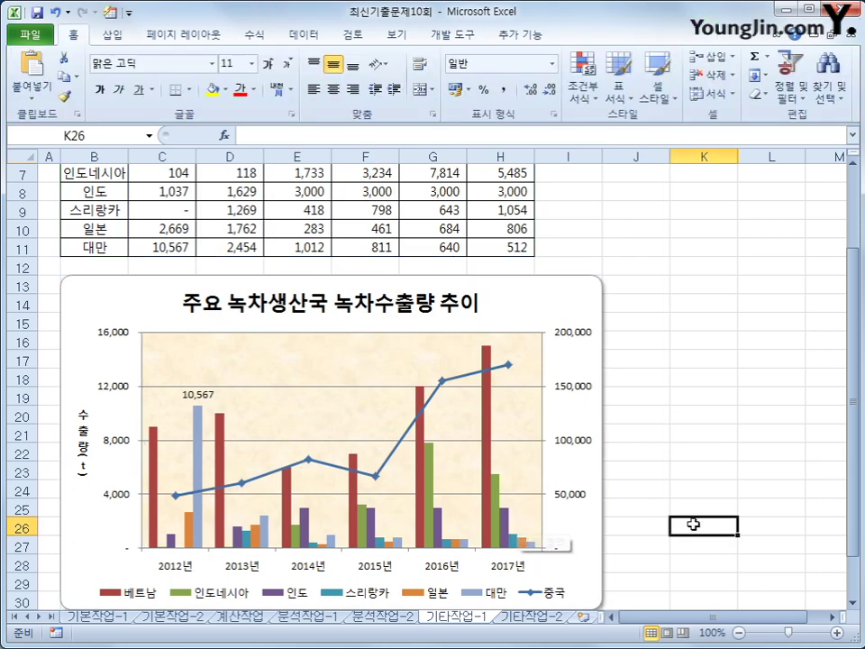
Step: Switch to the 기타작업-2 sheet and select empty cell J21, away from the 상품현황 table
{"action": "scroll", "coordinate": [691, 524], "scroll_direction": "down", "scroll_amount": 2}
{"action": "scroll", "coordinate": [686, 528], "scroll_direction": "up", "scroll_amount": 1}
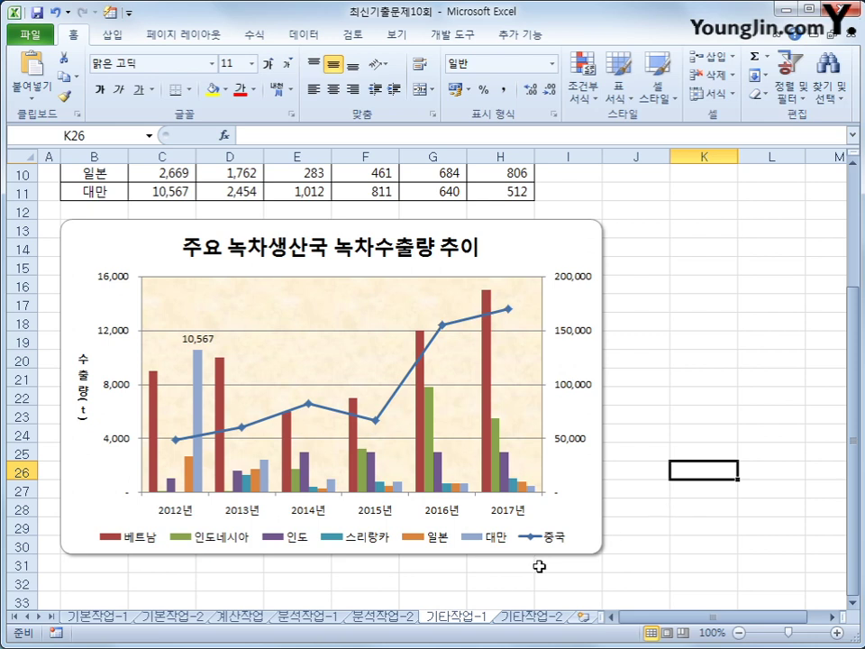
{"action": "left_click", "coordinate": [523, 617]}
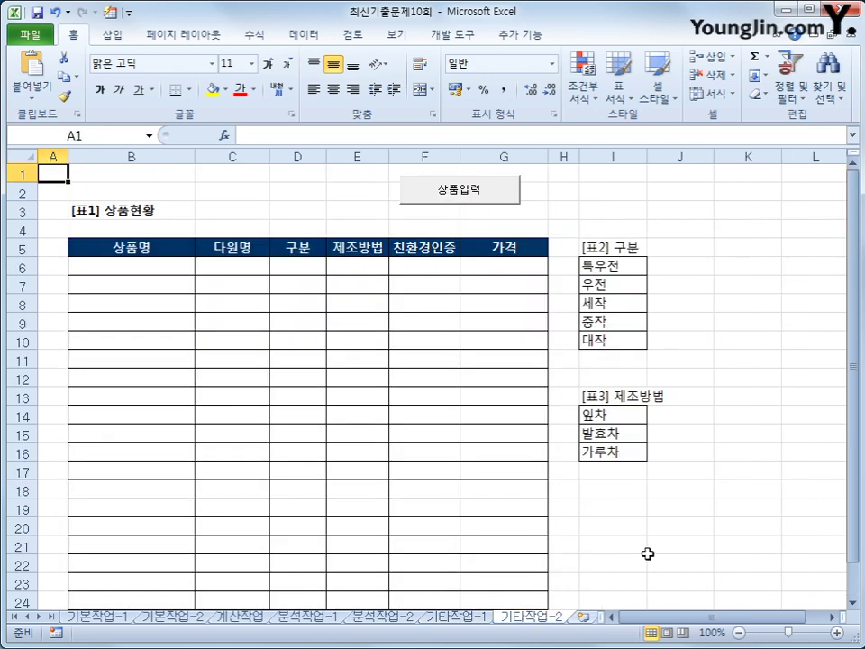
{"action": "left_click", "coordinate": [648, 547]}
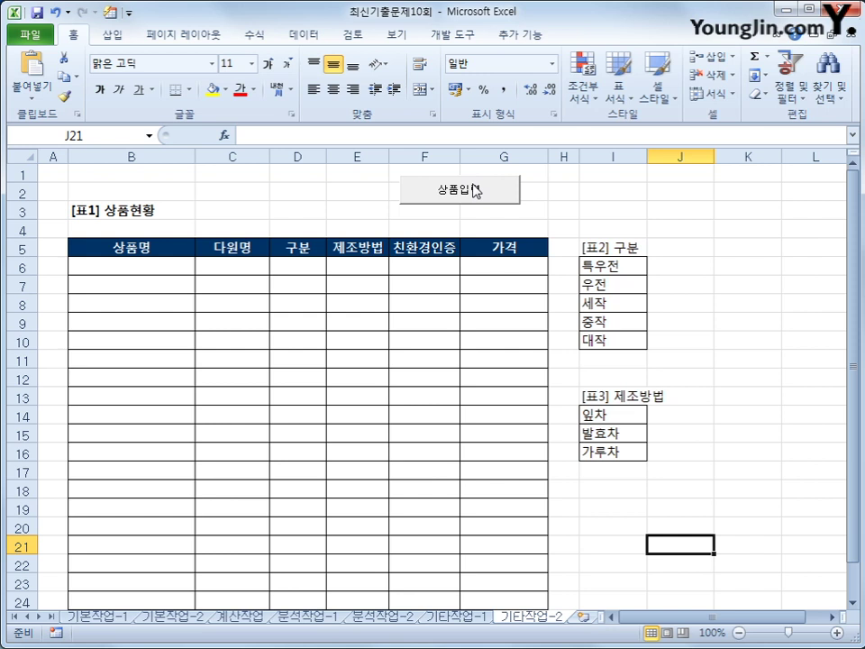
Step: Turn on design mode and open the Click event procedure of the 상품입력 command button
{"action": "left_click", "coordinate": [462, 40]}
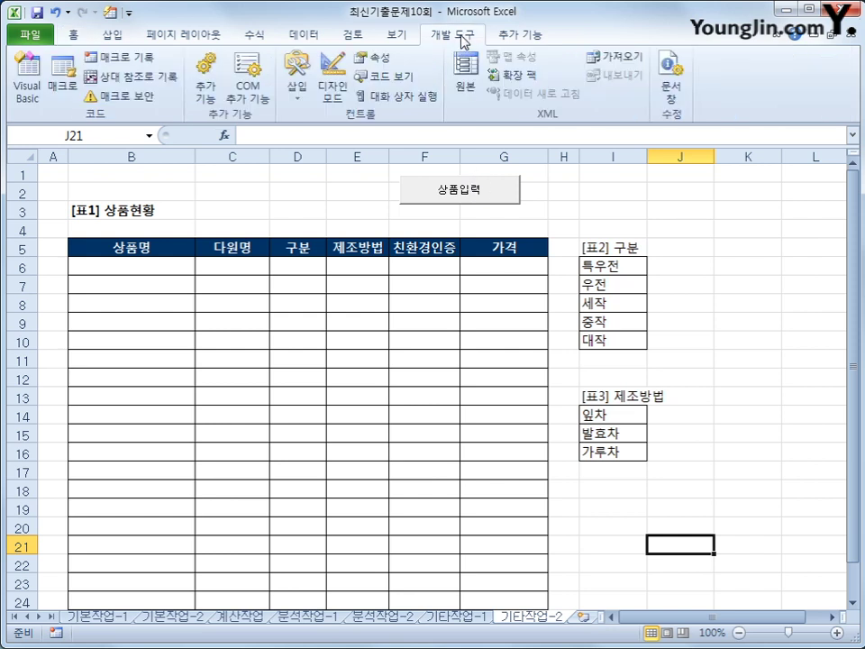
{"action": "left_click", "coordinate": [328, 96]}
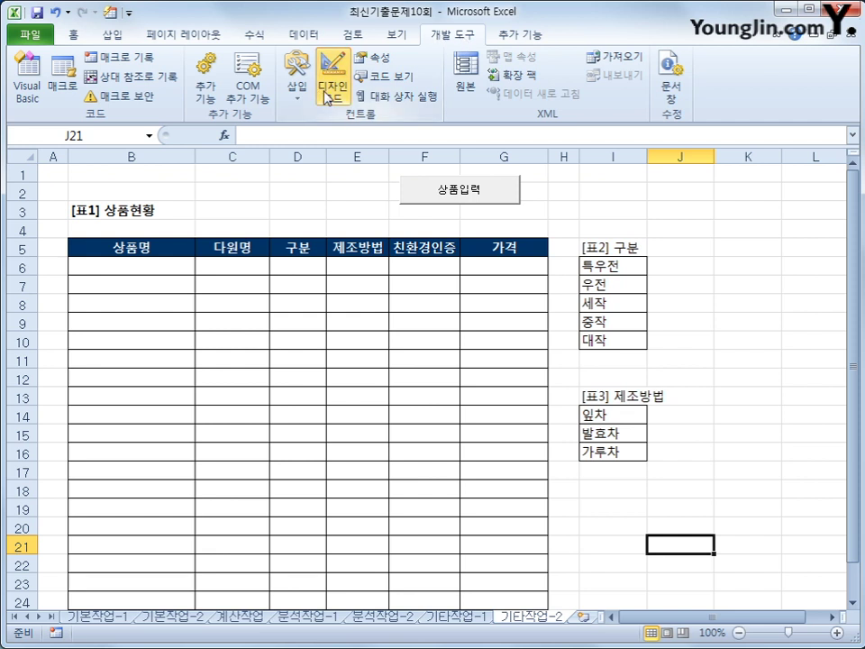
{"action": "left_click", "coordinate": [442, 191]}
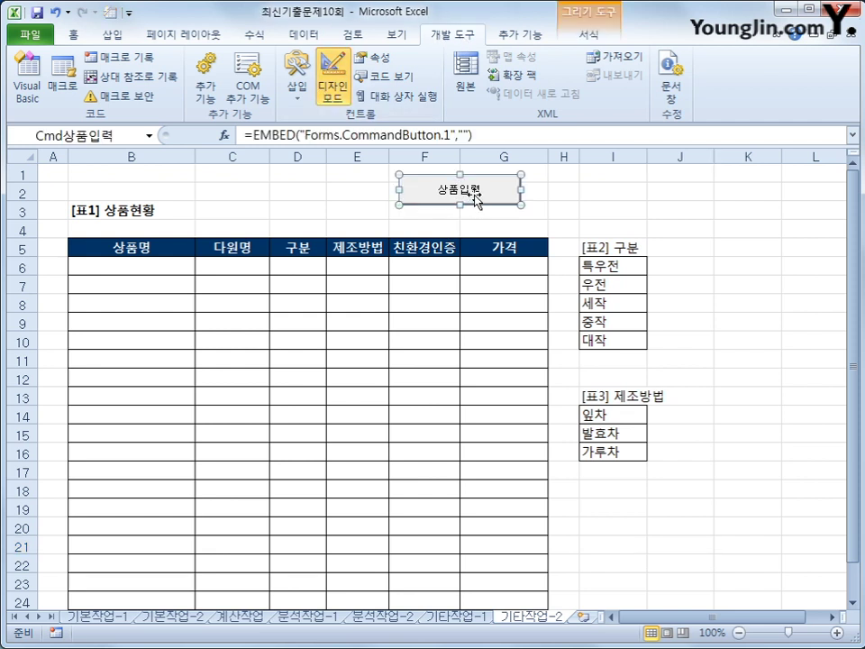
{"action": "double_click", "coordinate": [474, 198]}
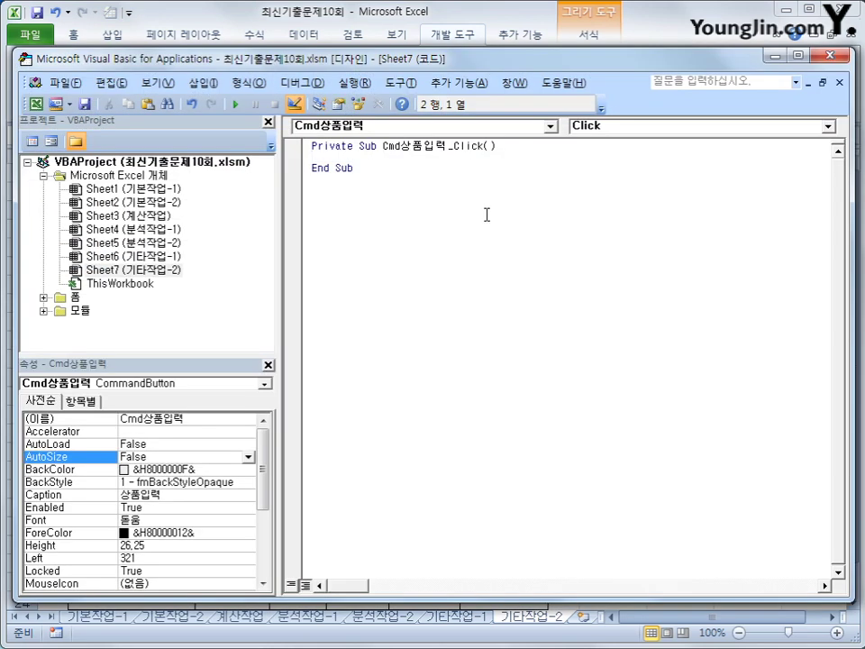
Step: Write 상품입력화면.Show in the Cmd상품입력_Click procedure so the button opens the form
{"action": "key", "text": "Tab"}
{"action": "type", "text": "tkd"}
{"action": "key", "text": "BackSpace"}
{"action": "key", "text": "BackSpace"}
{"action": "key", "text": "BackSpace"}
{"action": "key", "text": "Hangul"}
{"action": "type", "text": "상품입력"}
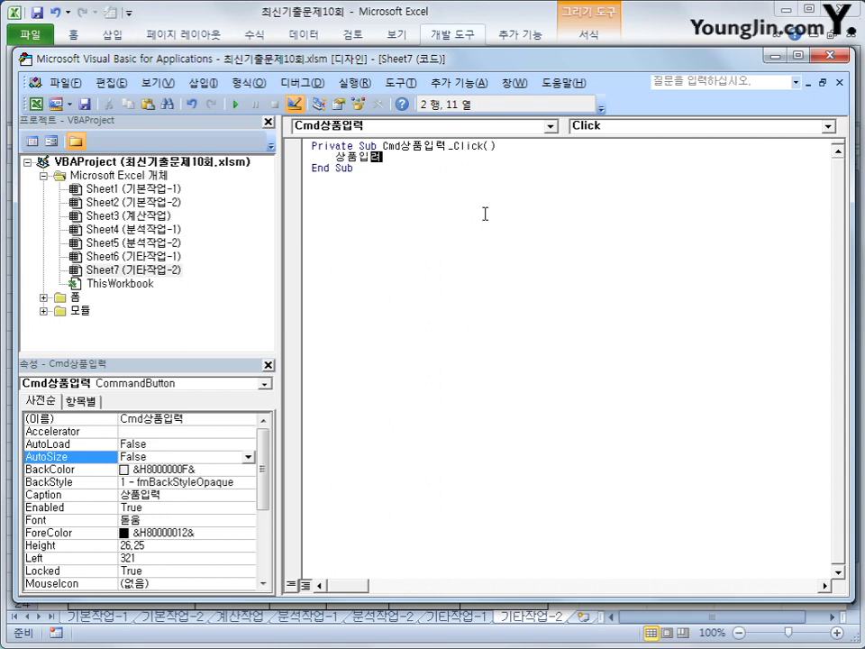
{"action": "type", "text": "화면."}
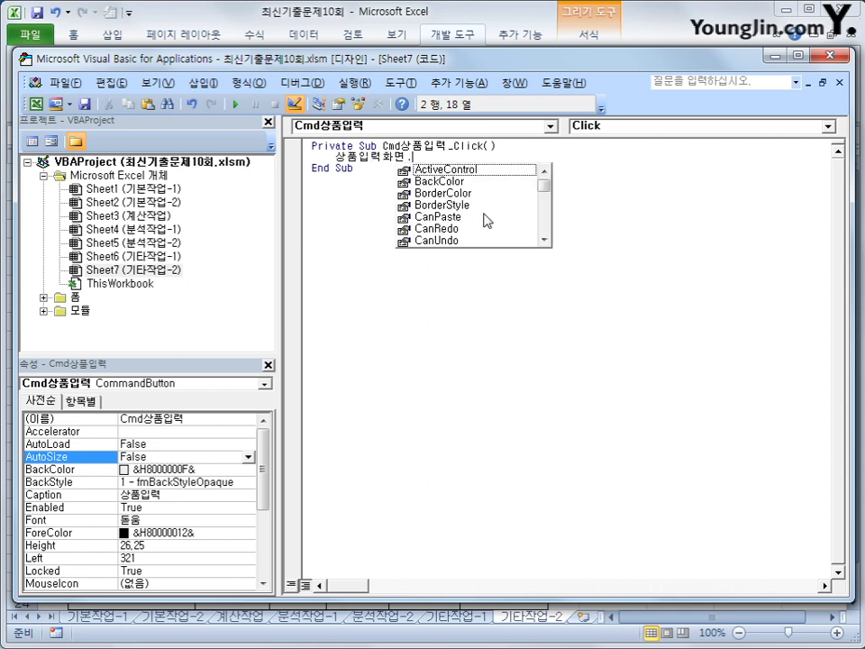
{"action": "key", "text": "Hangul"}
{"action": "type", "text": "sh"}
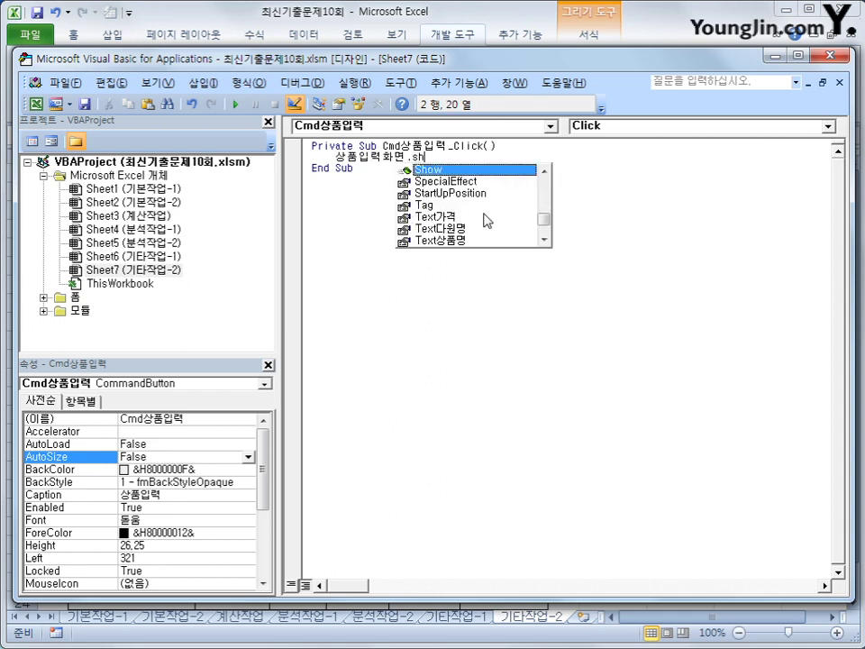
{"action": "key", "text": "Tab"}
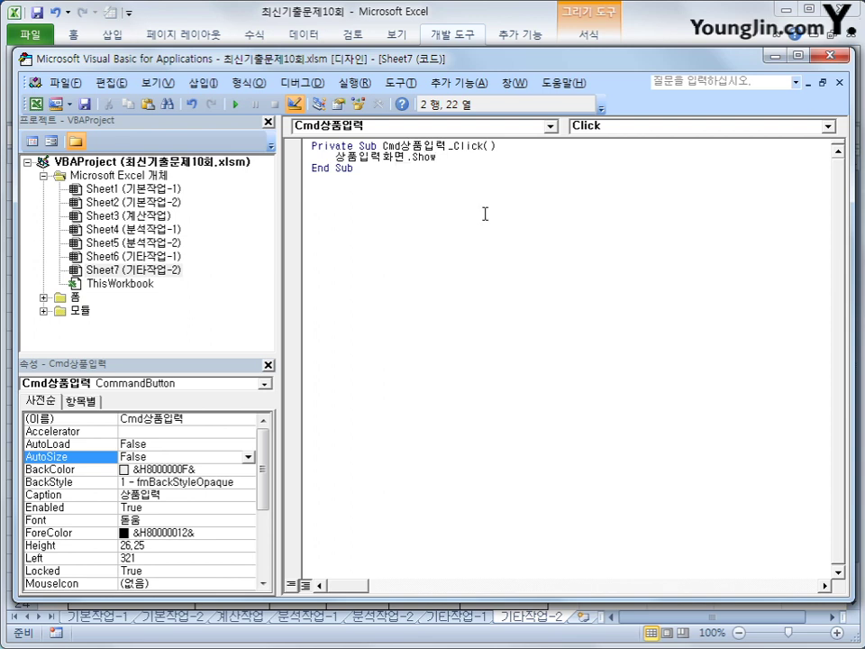
{"action": "left_click", "coordinate": [503, 280]}
Step: Open the code of the 상품입력화면 form and create its UserForm_Initialize event procedure
{"action": "double_click", "coordinate": [72, 296]}
{"action": "left_click", "coordinate": [98, 310]}
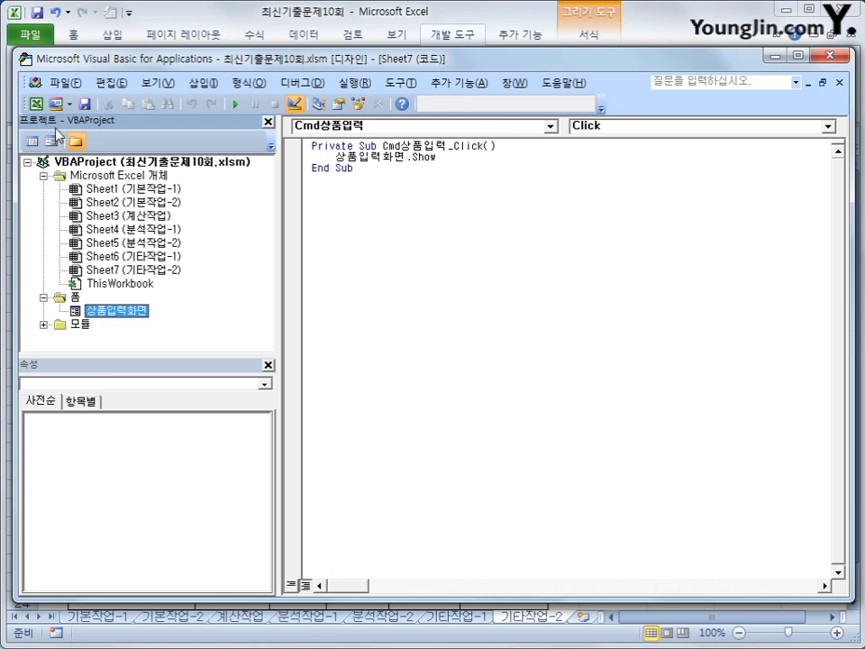
{"action": "left_click", "coordinate": [31, 142]}
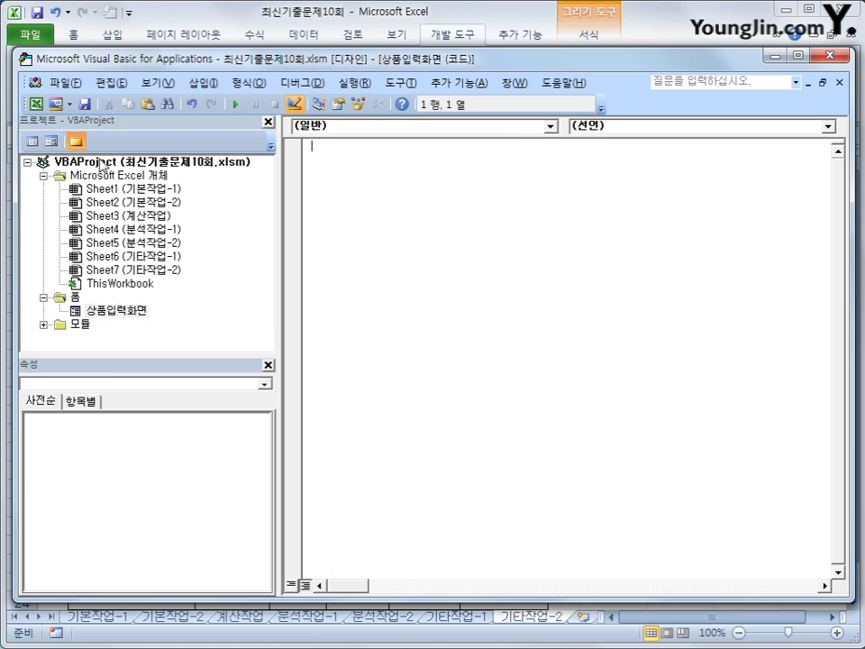
{"action": "left_click", "coordinate": [373, 135]}
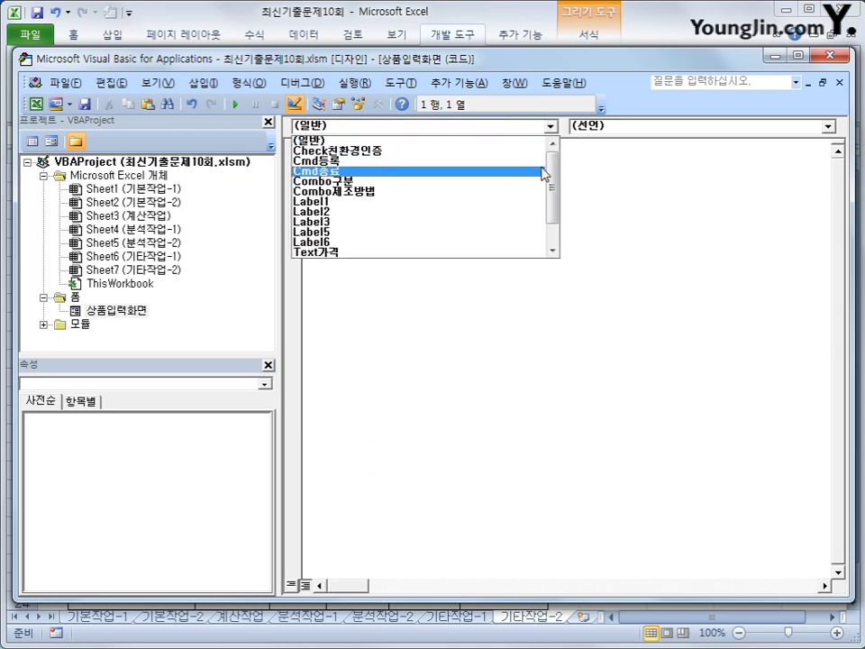
{"action": "left_click_drag", "start_coordinate": [549, 175], "coordinate": [556, 230]}
{"action": "left_click", "coordinate": [471, 251]}
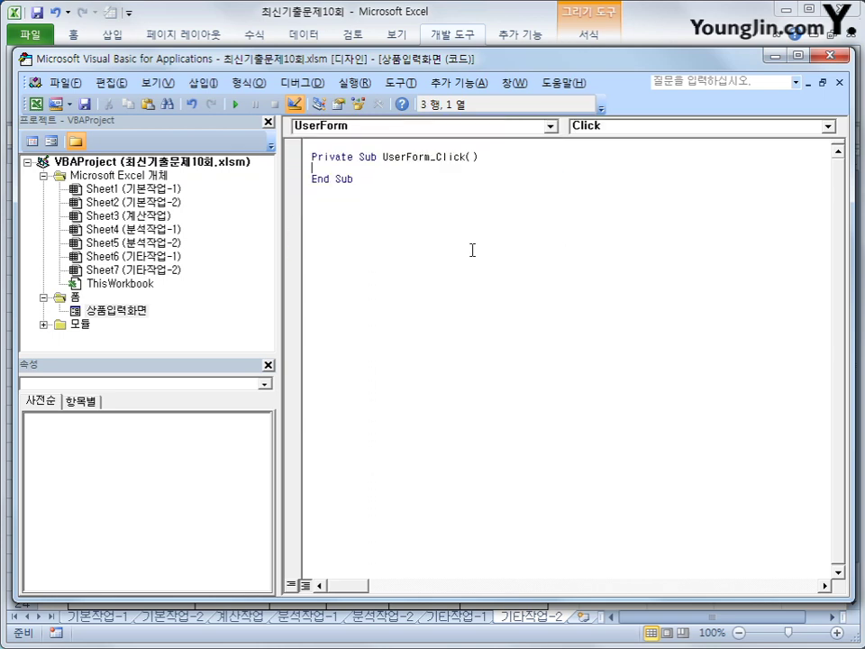
{"action": "left_click", "coordinate": [628, 127]}
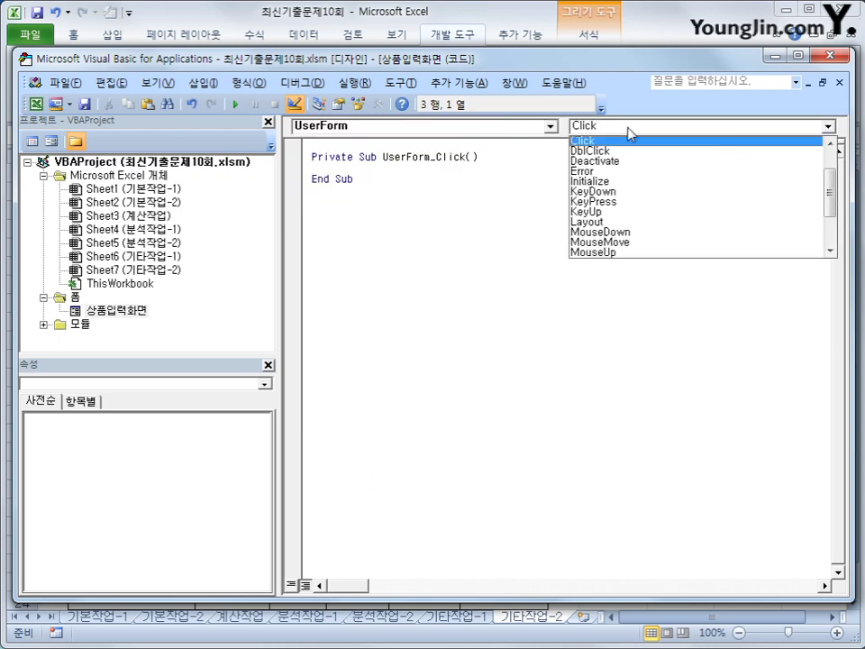
{"action": "left_click", "coordinate": [629, 184]}
Step: In UserForm_Initialize, add the line Combo구분.RowSource = "I6:I10"
{"action": "key", "text": "Tab"}
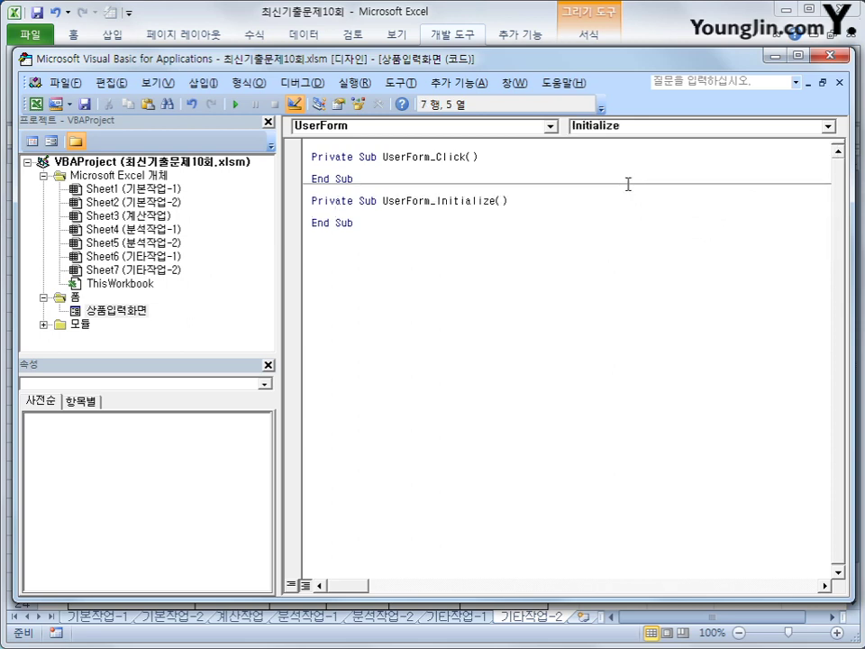
{"action": "type", "text": "combo구분."}
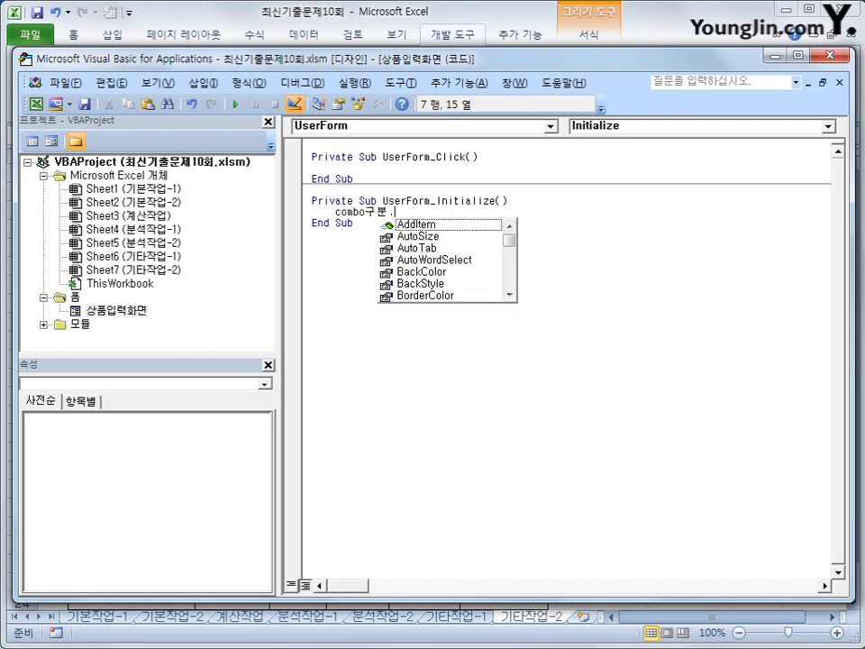
{"action": "type", "text": "ro"}
{"action": "key", "text": "Tab"}
{"action": "type", "text": "=\""}
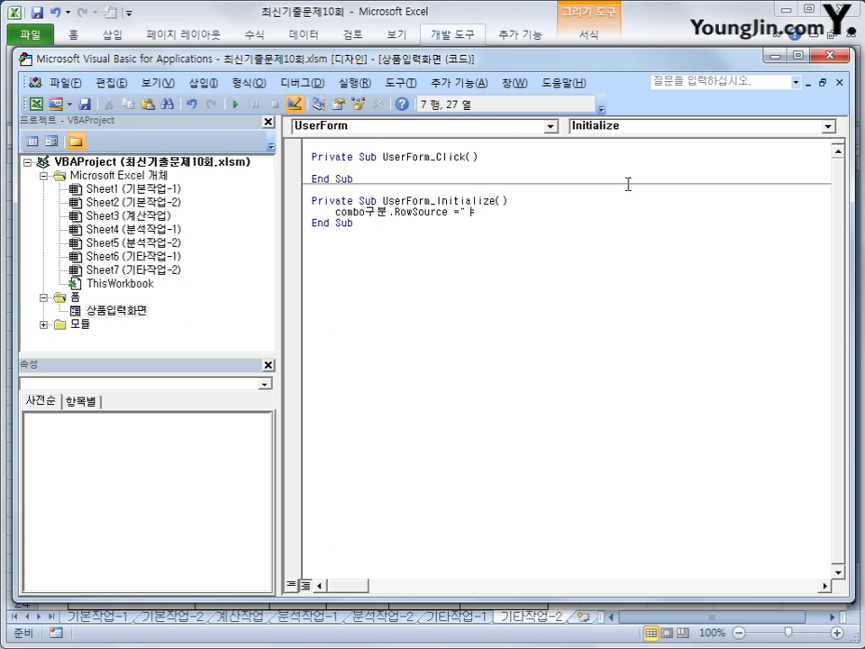
{"action": "type", "text": "I6:"}
{"action": "type", "text": "I1i"}
{"action": "key", "text": "BackSpace"}
{"action": "key", "text": "BackSpace"}
{"action": "type", "text": "10\""}
{"action": "key", "text": "Return"}
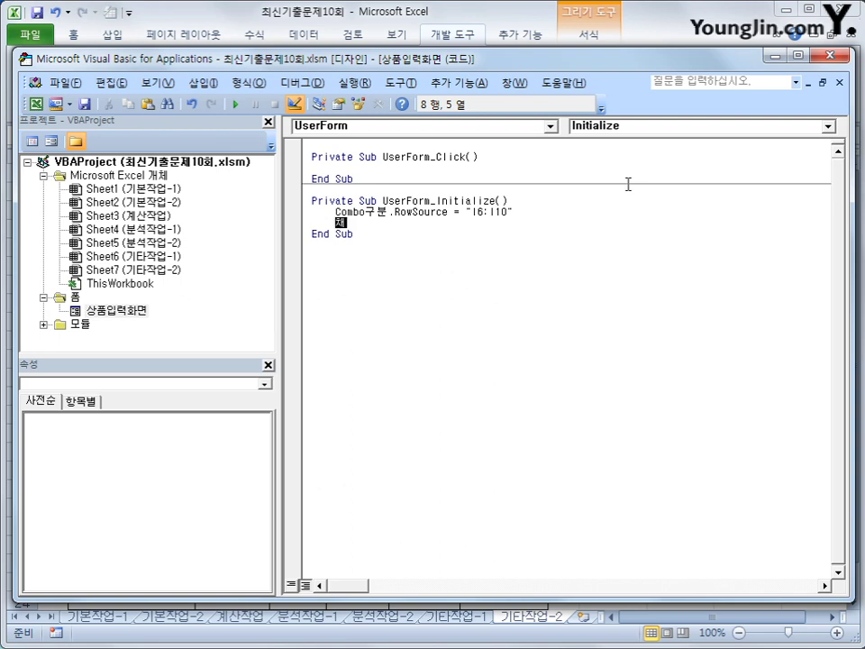
Step: Add the line Combo제조방법.RowSource = "I14:I16" below the Combo구분 line
{"action": "type", "text": "combo"}
{"action": "type", "text": "제조방법."}
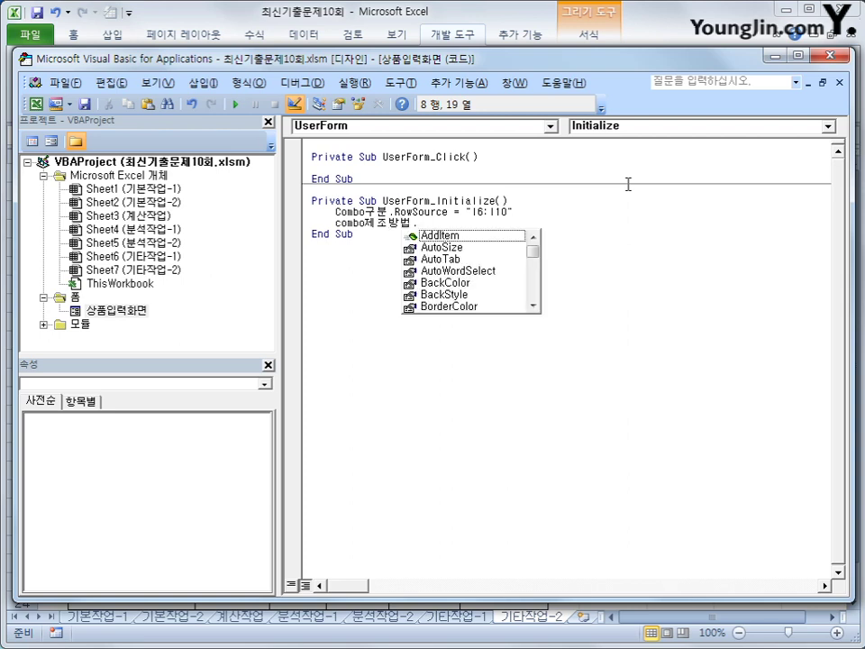
{"action": "type", "text": "ro =\"I14:"}
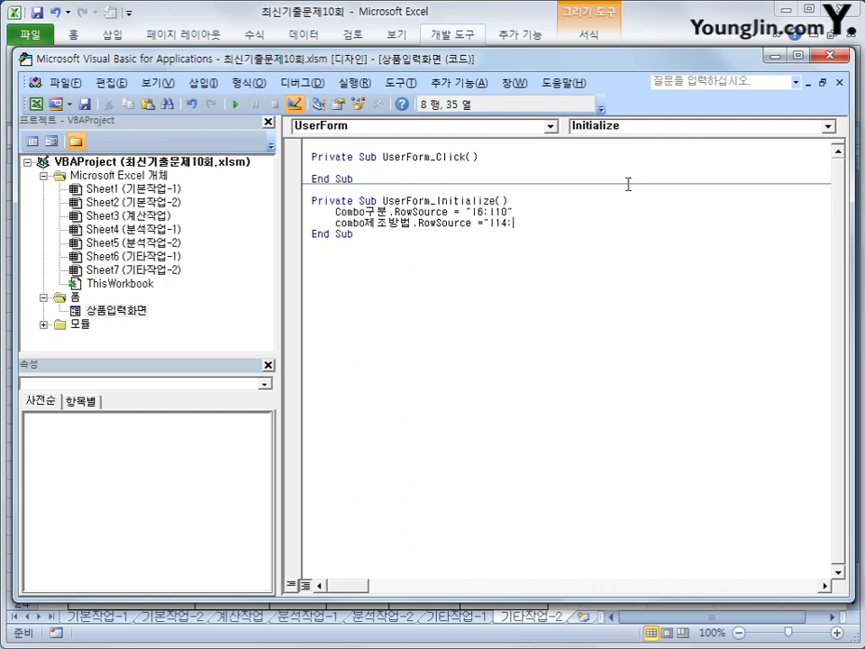
{"action": "type", "text": "I16\""}
{"action": "key", "text": "Down"}
{"action": "key", "text": "Return"}
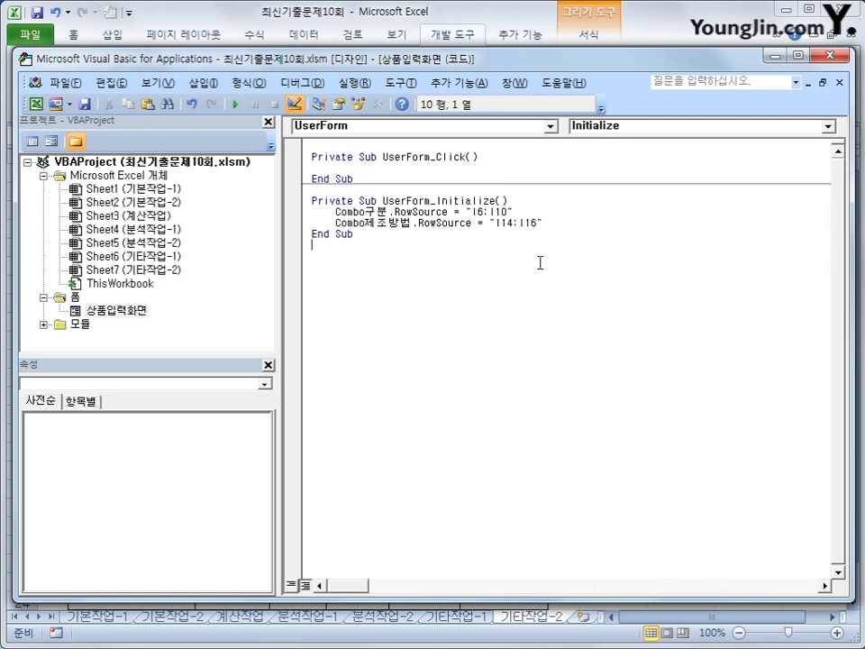
Step: Create the Click event procedure for Cmd종료 with the statement Unload Me
{"action": "left_click", "coordinate": [461, 126]}
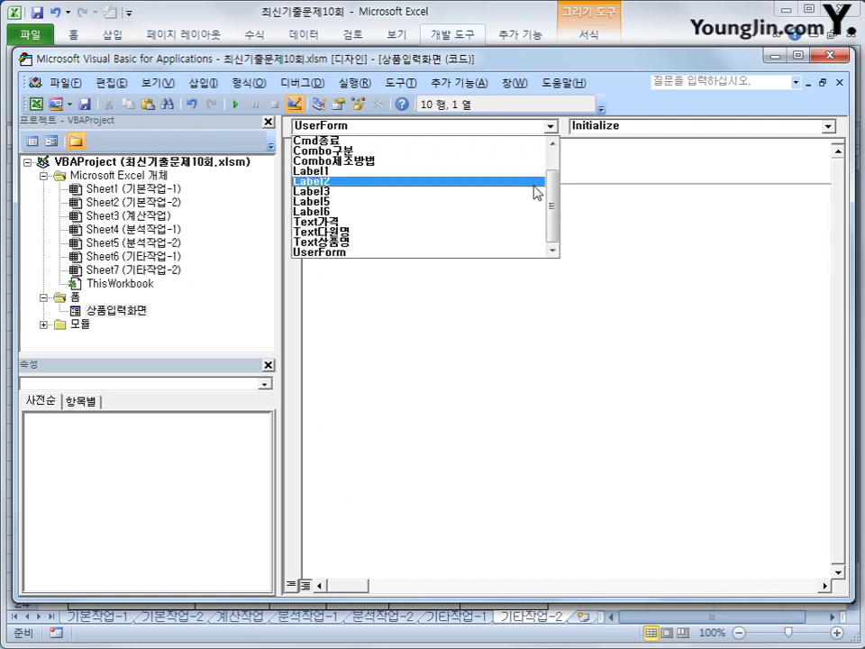
{"action": "left_click", "coordinate": [422, 142]}
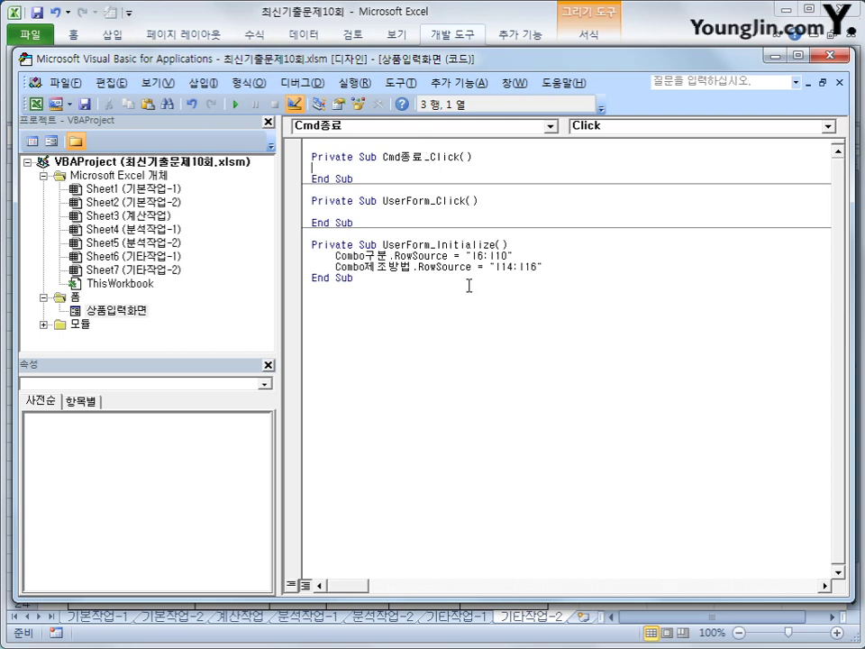
{"action": "key", "text": "Tab"}
{"action": "type", "text": "unload me"}
{"action": "key", "text": "Down"}
{"action": "left_click", "coordinate": [469, 286]}
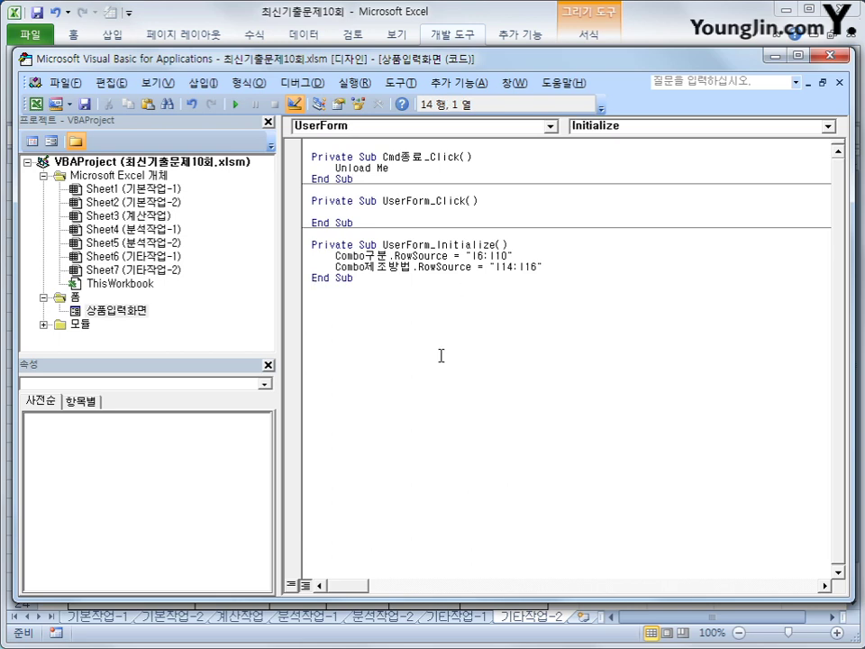
Step: Show the 상품입력화면 form design and create the Click event procedure of its 등록 button
{"action": "double_click", "coordinate": [96, 315]}
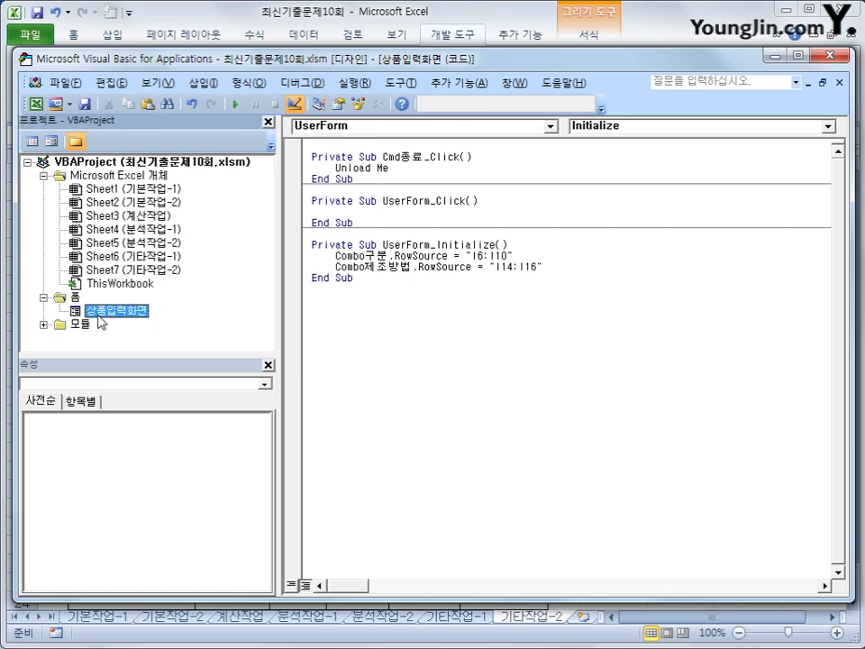
{"action": "left_click", "coordinate": [394, 379]}
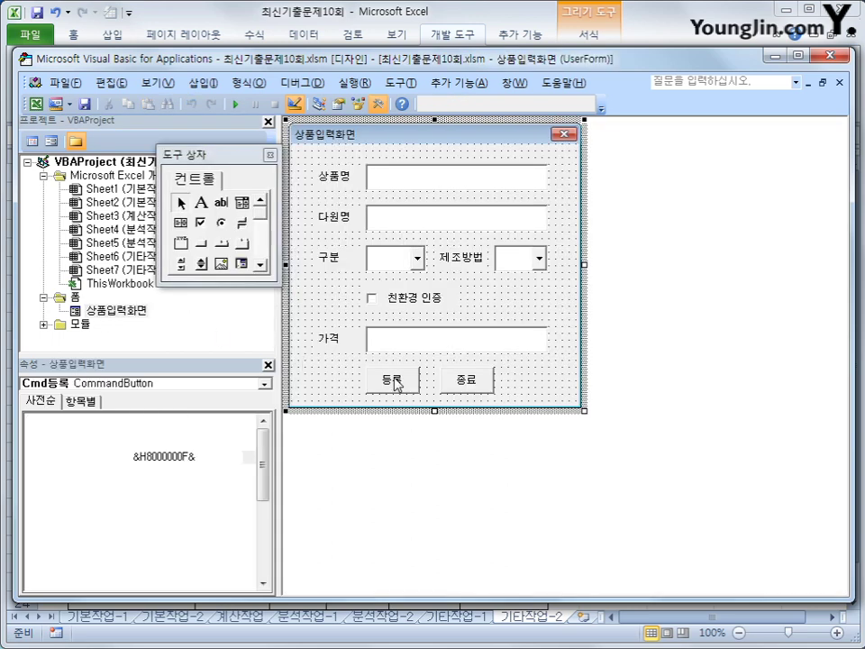
{"action": "double_click", "coordinate": [397, 382]}
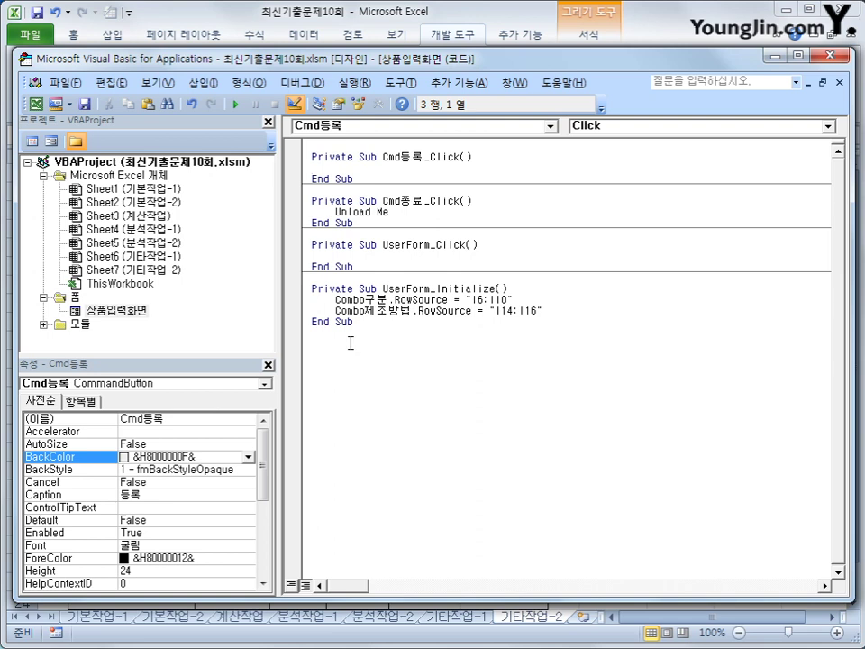
Step: Return to the worksheet, turn off design mode, and launch the 상품입력화면 form, placing it clear of the 상품현황 table's first columns
{"action": "left_click", "coordinate": [830, 57]}
{"action": "left_click", "coordinate": [332, 85]}
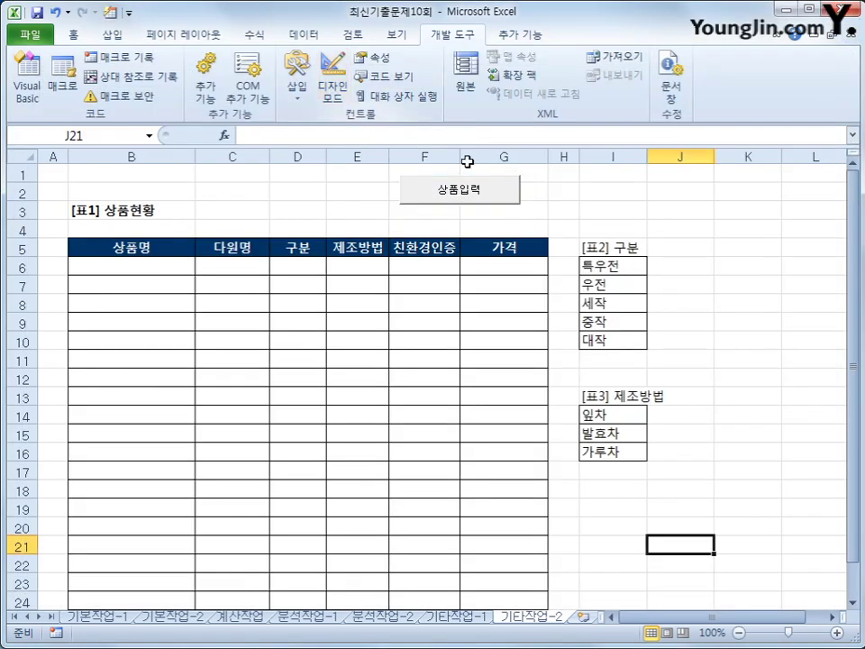
{"action": "left_click", "coordinate": [631, 207]}
{"action": "left_click", "coordinate": [472, 191]}
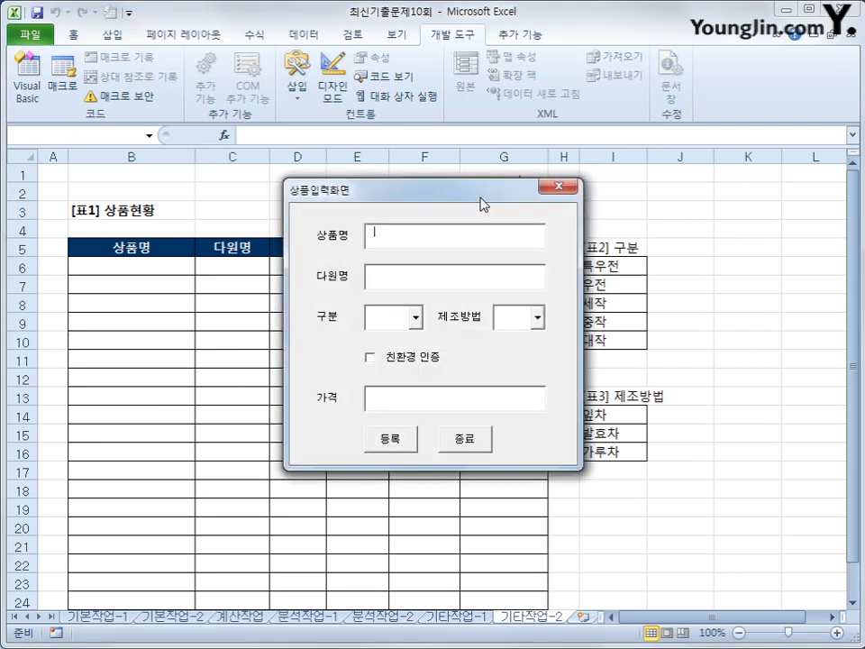
{"action": "left_click_drag", "start_coordinate": [482, 203], "coordinate": [712, 248]}
Step: Try out the form's fields, choosing 특우전 for 구분 and 잎차 for 제조방법 and ticking 친환경 인증
{"action": "left_click", "coordinate": [621, 328]}
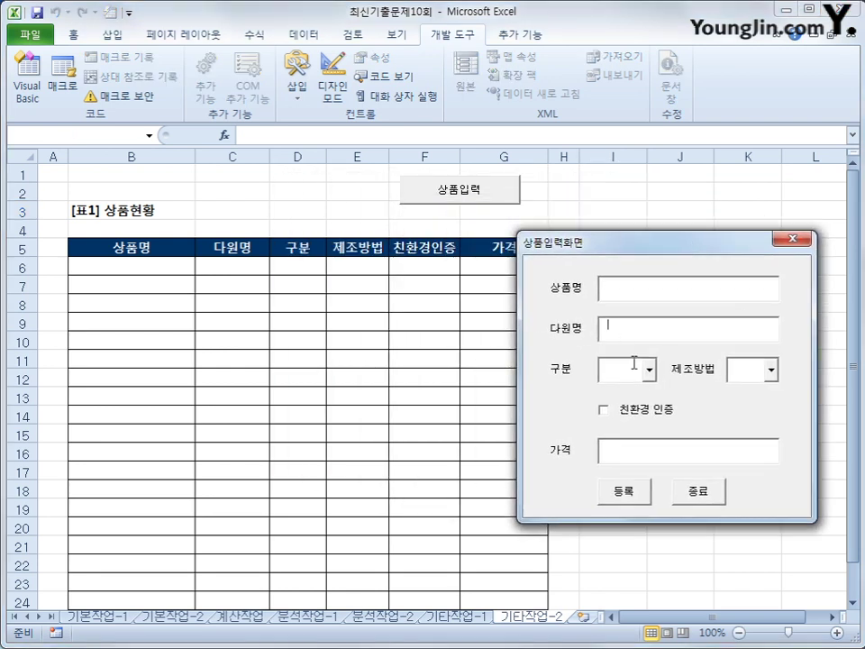
{"action": "left_click", "coordinate": [614, 283]}
{"action": "left_click", "coordinate": [623, 328]}
{"action": "left_click", "coordinate": [652, 373]}
{"action": "left_click", "coordinate": [649, 370]}
{"action": "left_click", "coordinate": [645, 390]}
{"action": "left_click", "coordinate": [771, 369]}
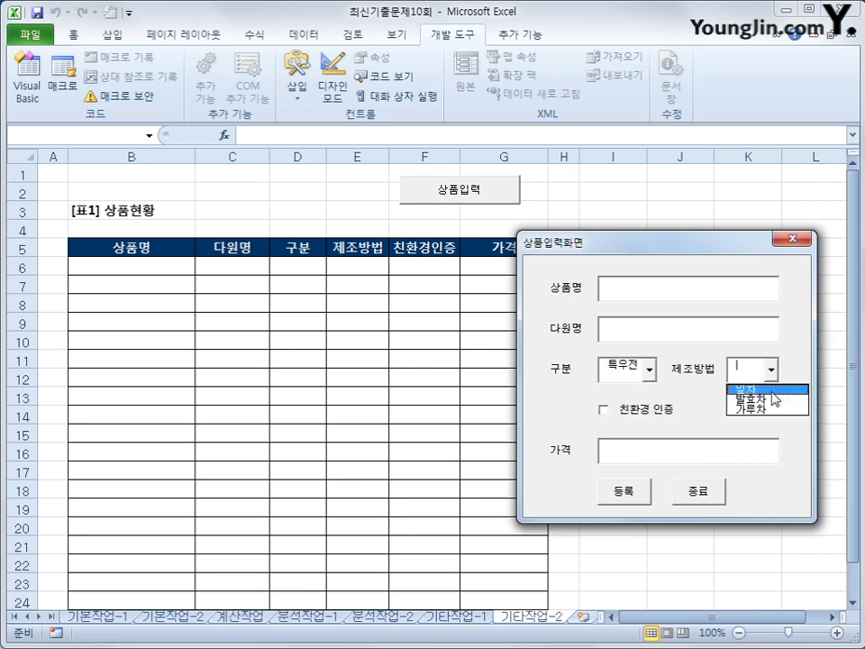
{"action": "left_click", "coordinate": [771, 391]}
{"action": "left_click", "coordinate": [604, 409]}
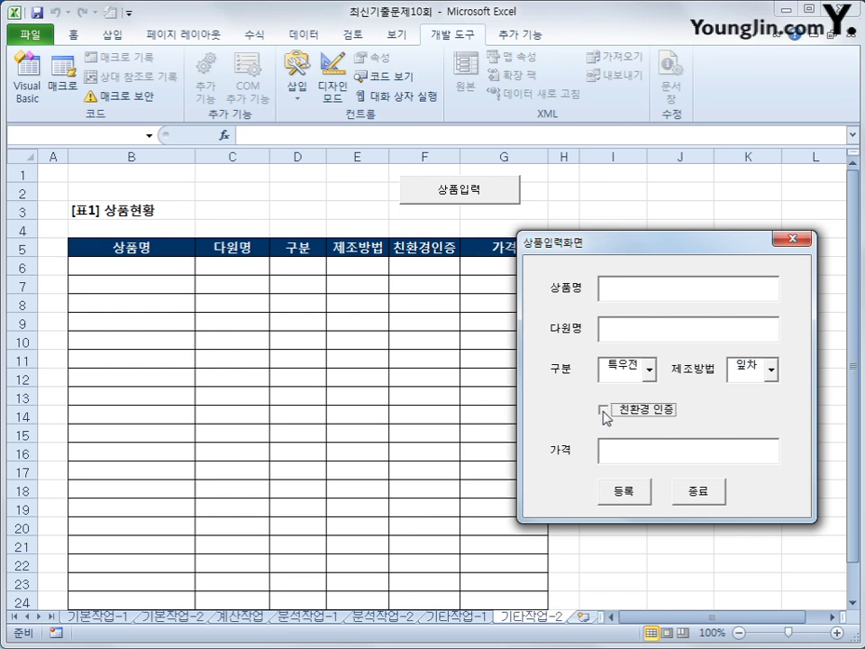
{"action": "left_click", "coordinate": [617, 448]}
{"action": "left_click", "coordinate": [620, 290]}
{"action": "left_click", "coordinate": [620, 326]}
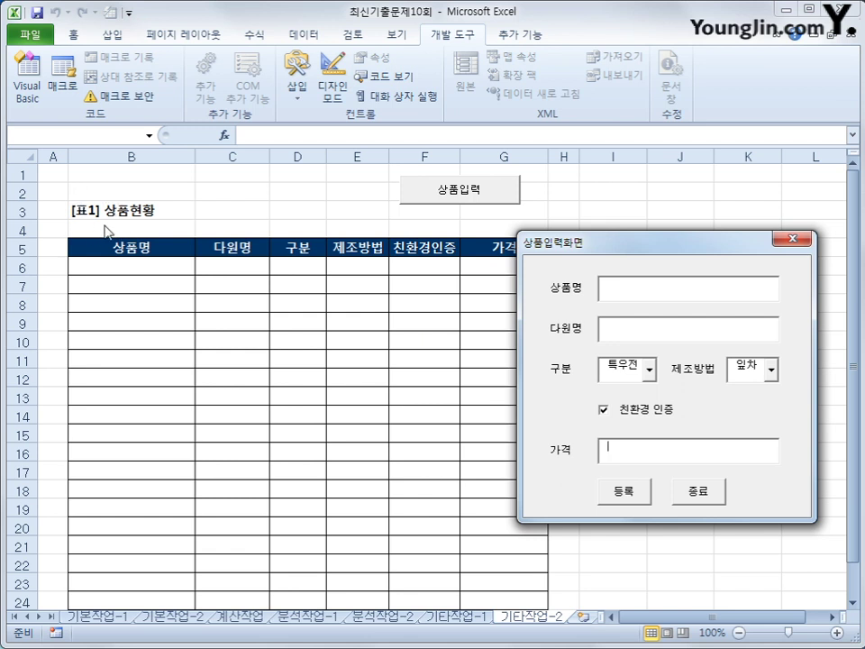
{"action": "key", "text": "ctrl+2"}
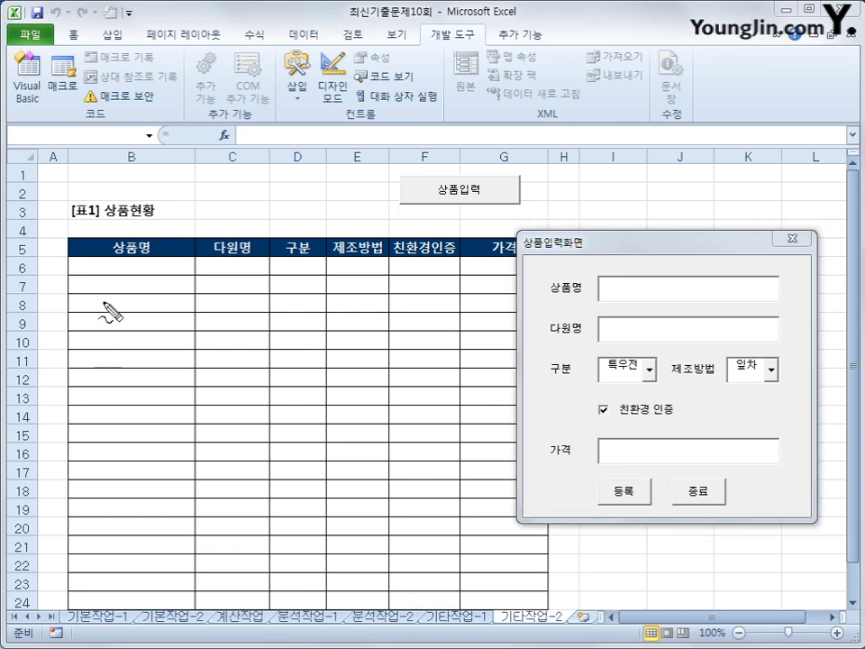
{"action": "mouse_move", "coordinate": [126, 232]}
{"action": "left_mouse_down"}
{"action": "mouse_move", "coordinate": [93, 230]}
{"action": "mouse_move", "coordinate": [126, 218]}
{"action": "left_mouse_up"}
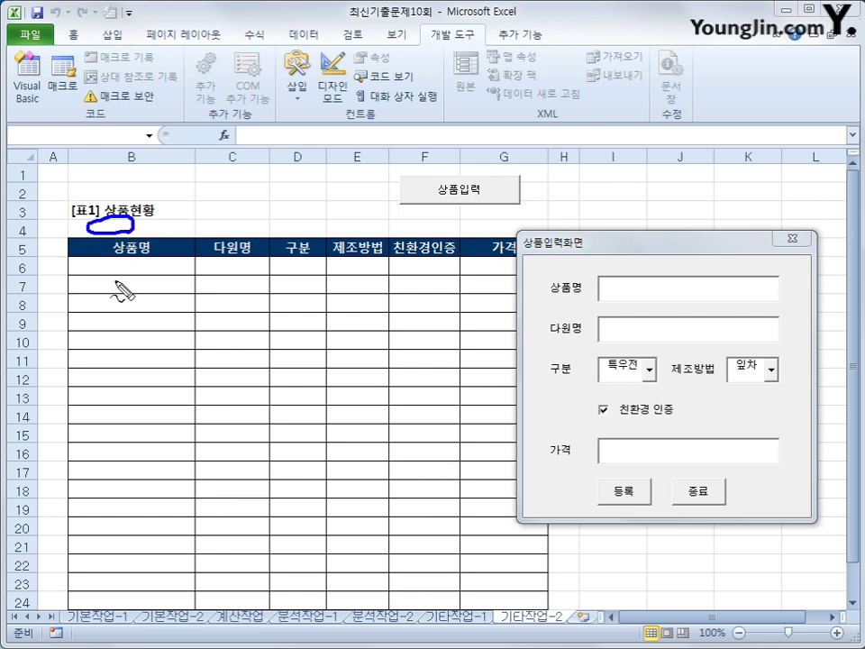
{"action": "mouse_move", "coordinate": [63, 241]}
{"action": "left_mouse_down"}
{"action": "mouse_move", "coordinate": [184, 257]}
{"action": "mouse_move", "coordinate": [474, 263]}
{"action": "mouse_move", "coordinate": [458, 245]}
{"action": "mouse_move", "coordinate": [90, 247]}
{"action": "left_mouse_up"}
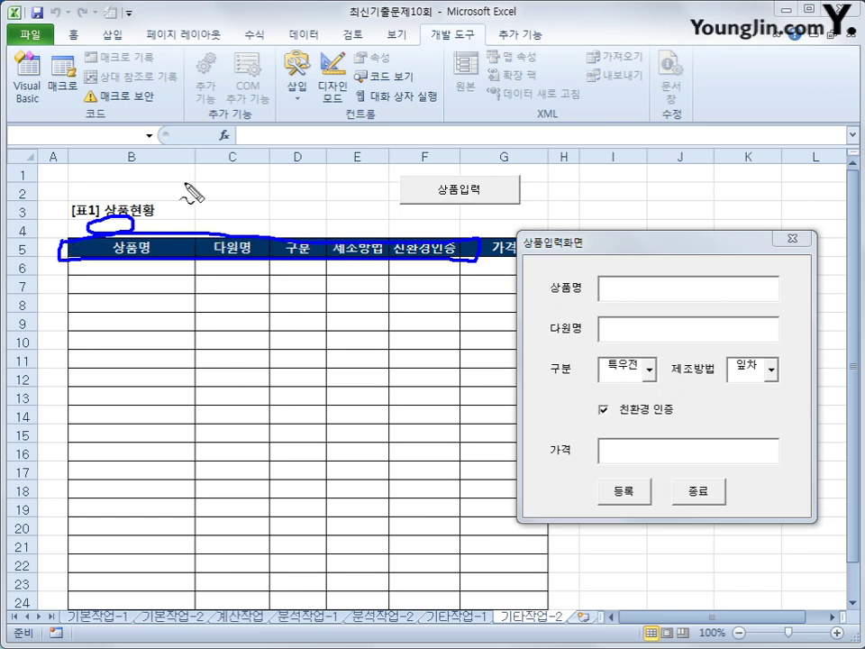
{"action": "left_click_drag", "start_coordinate": [184, 170], "coordinate": [193, 229]}
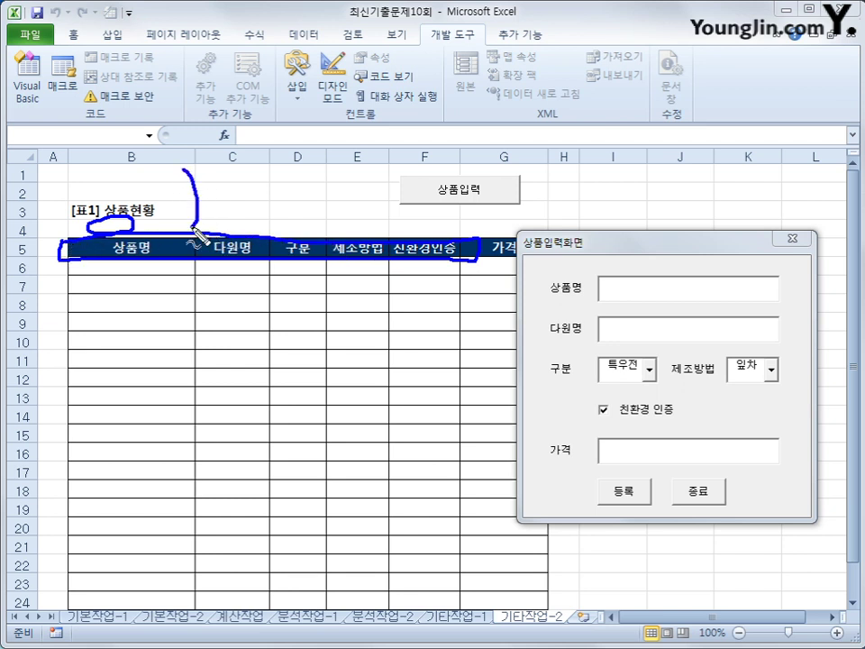
{"action": "left_click_drag", "start_coordinate": [187, 270], "coordinate": [191, 275]}
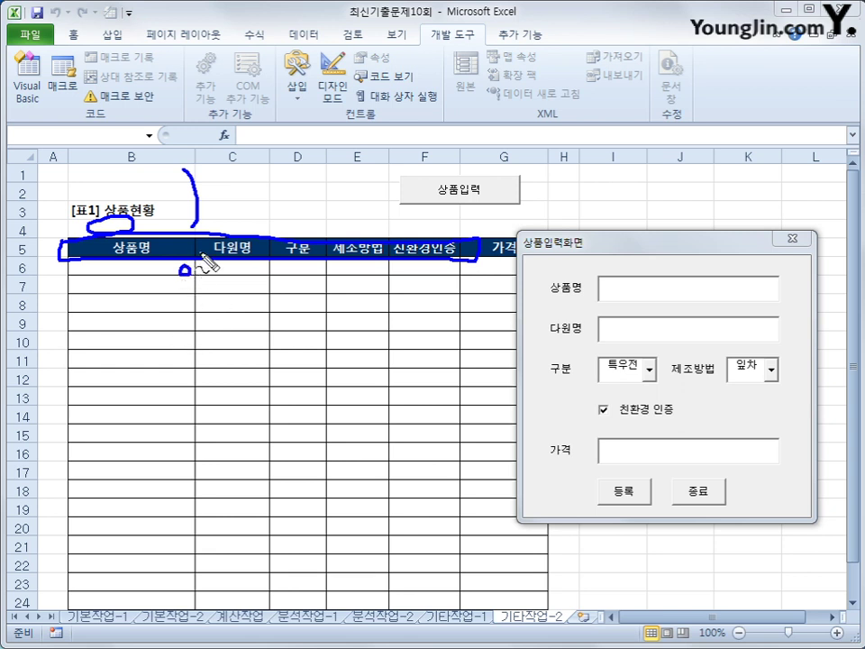
{"action": "mouse_move", "coordinate": [233, 340]}
{"action": "left_mouse_down"}
{"action": "mouse_move", "coordinate": [261, 339]}
{"action": "mouse_move", "coordinate": [241, 341]}
{"action": "left_mouse_up"}
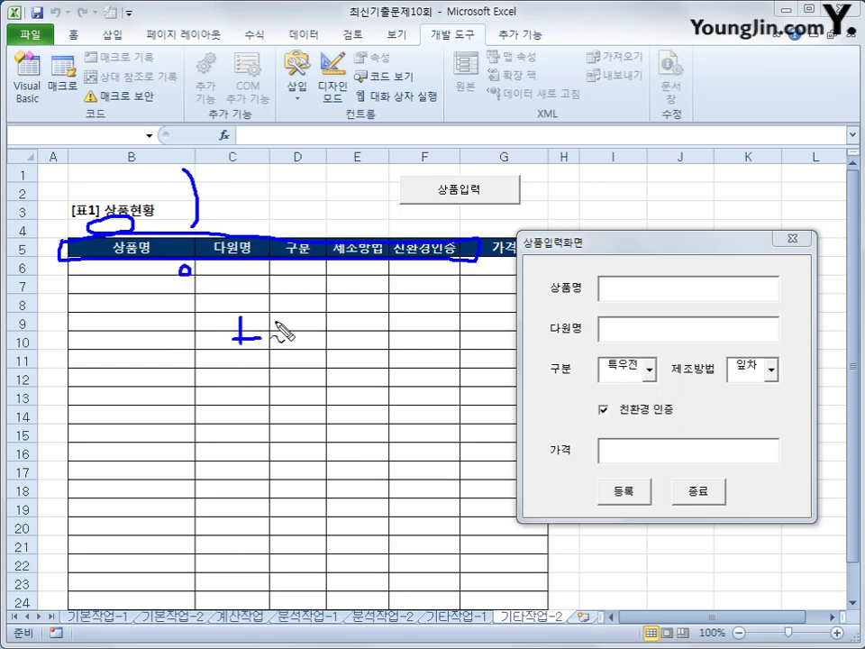
{"action": "mouse_move", "coordinate": [276, 308]}
{"action": "left_mouse_down"}
{"action": "mouse_move", "coordinate": [276, 358]}
{"action": "mouse_move", "coordinate": [297, 372]}
{"action": "mouse_move", "coordinate": [300, 323]}
{"action": "left_mouse_up"}
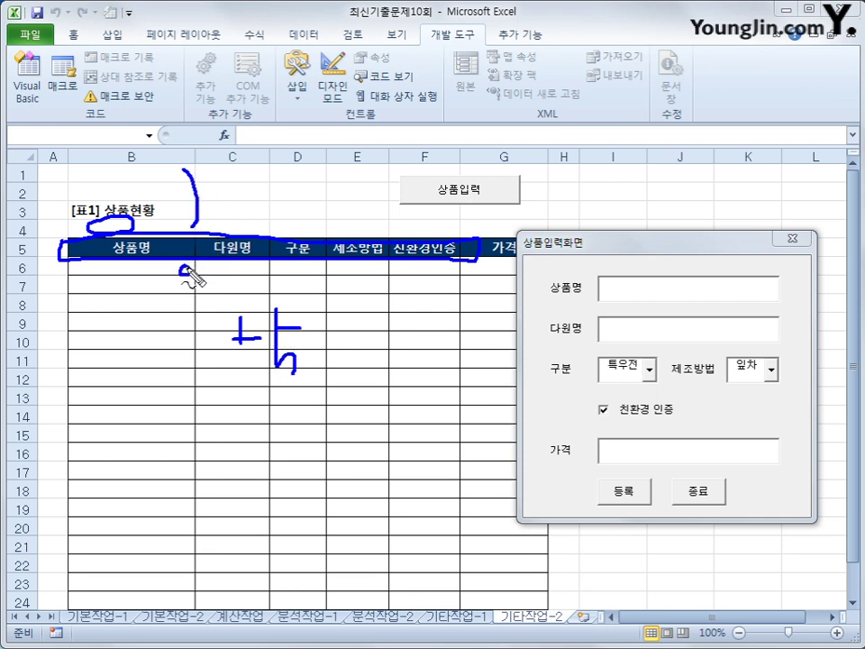
{"action": "left_click_drag", "start_coordinate": [187, 267], "coordinate": [185, 272]}
{"action": "left_click_drag", "start_coordinate": [118, 159], "coordinate": [134, 172]}
{"action": "left_click_drag", "start_coordinate": [239, 180], "coordinate": [250, 214]}
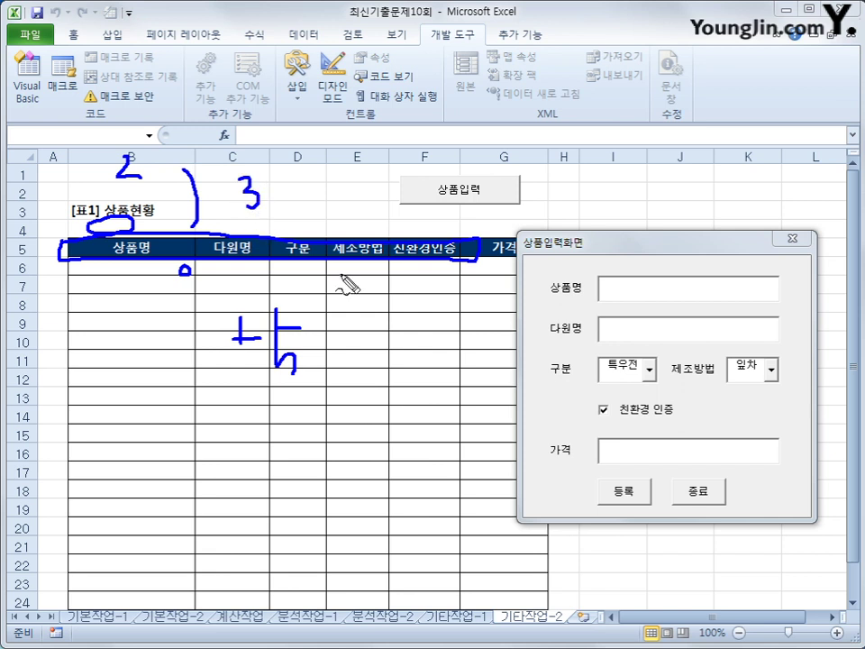
{"action": "mouse_move", "coordinate": [291, 186]}
{"action": "left_mouse_down"}
{"action": "mouse_move", "coordinate": [317, 199]}
{"action": "mouse_move", "coordinate": [311, 204]}
{"action": "mouse_move", "coordinate": [367, 218]}
{"action": "mouse_move", "coordinate": [388, 205]}
{"action": "mouse_move", "coordinate": [427, 228]}
{"action": "left_mouse_up"}
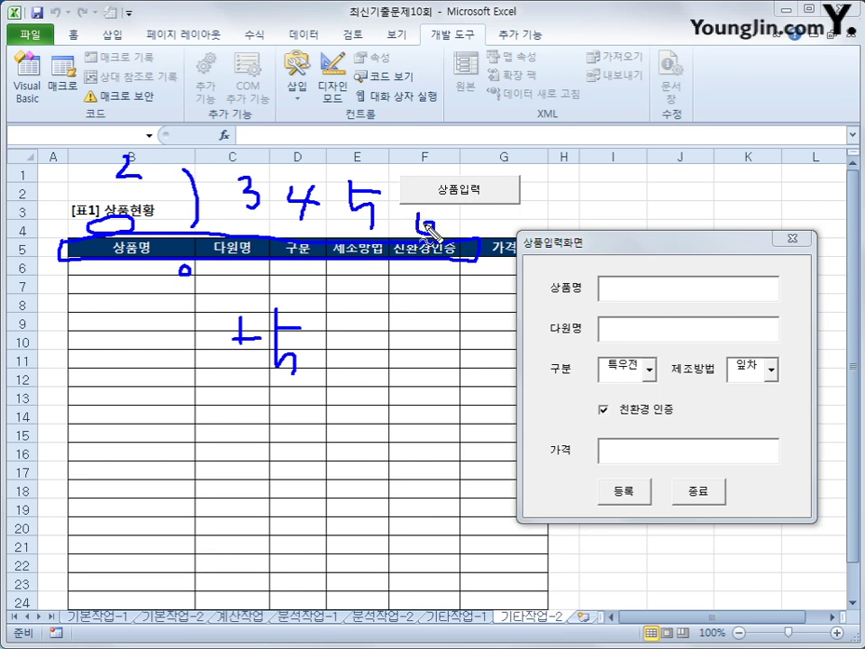
{"action": "mouse_move", "coordinate": [485, 217]}
{"action": "left_mouse_down"}
{"action": "mouse_move", "coordinate": [500, 215]}
{"action": "mouse_move", "coordinate": [493, 231]}
{"action": "left_mouse_up"}
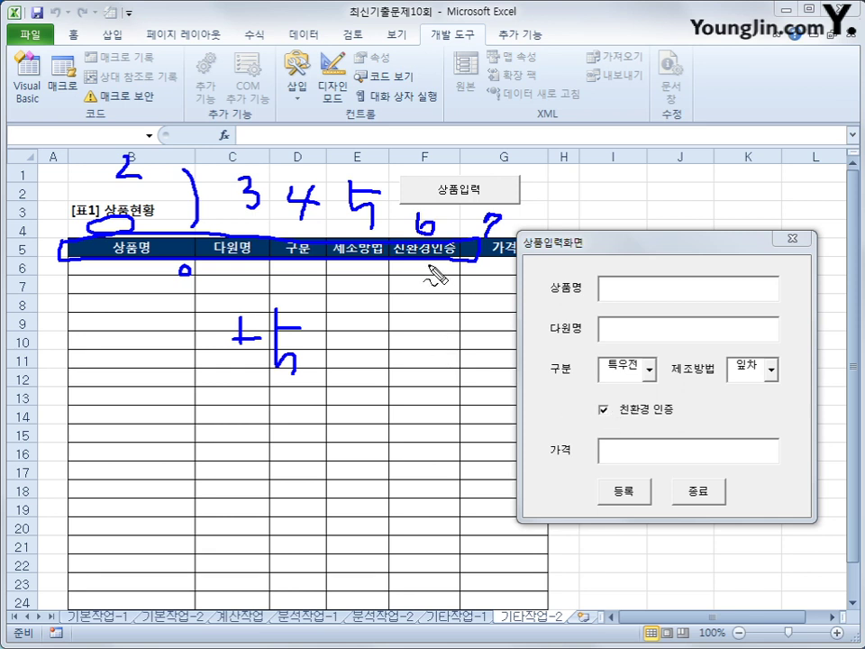
{"action": "mouse_move", "coordinate": [432, 272]}
{"action": "left_mouse_down"}
{"action": "mouse_move", "coordinate": [437, 279]}
{"action": "mouse_move", "coordinate": [429, 274]}
{"action": "left_mouse_up"}
{"action": "key", "text": "Escape"}
Step: Close the form and, in the Cmd등록 Click procedure, add the statement i = Range("B5").CurrentRegion.Rows.Count + 5
{"action": "left_click", "coordinate": [711, 492]}
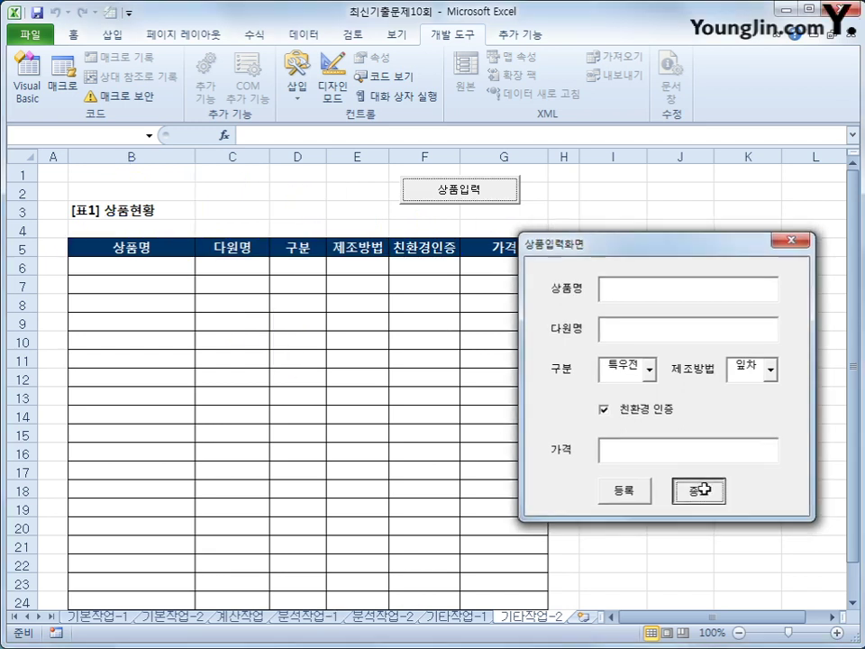
{"action": "left_click", "coordinate": [27, 85]}
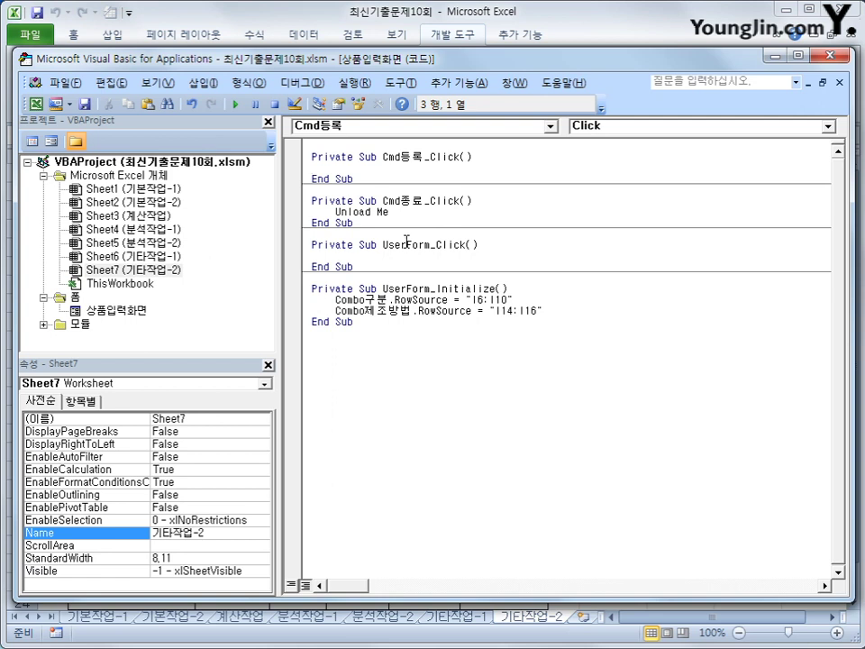
{"action": "key", "text": "Return"}
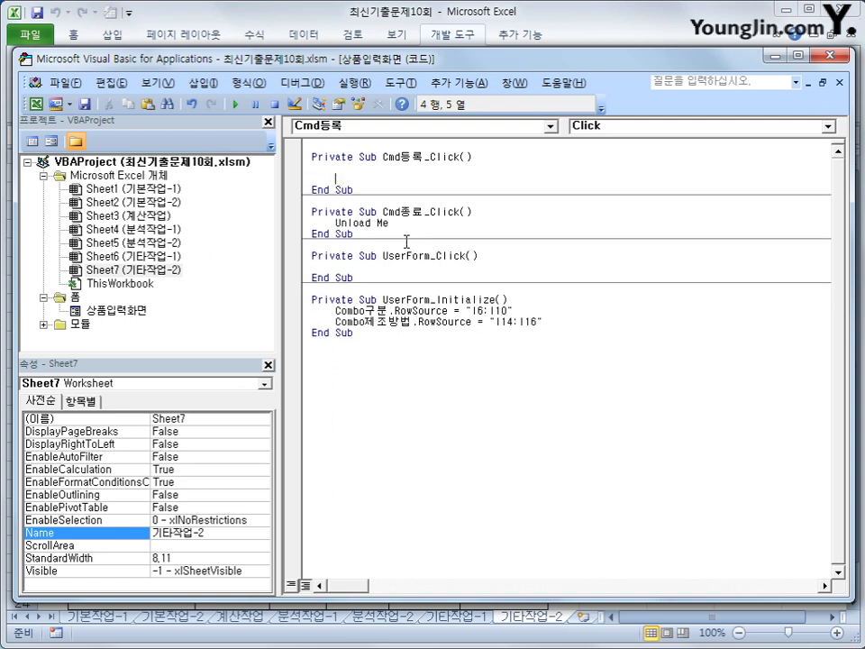
{"action": "type", "text": "i = range(\"B"}
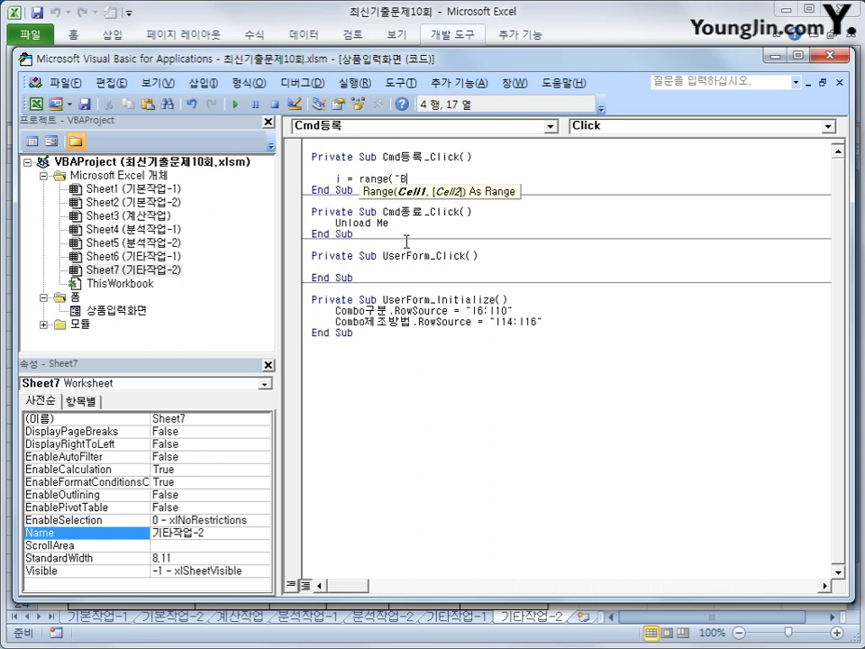
{"action": "type", "text": "5\").cu"}
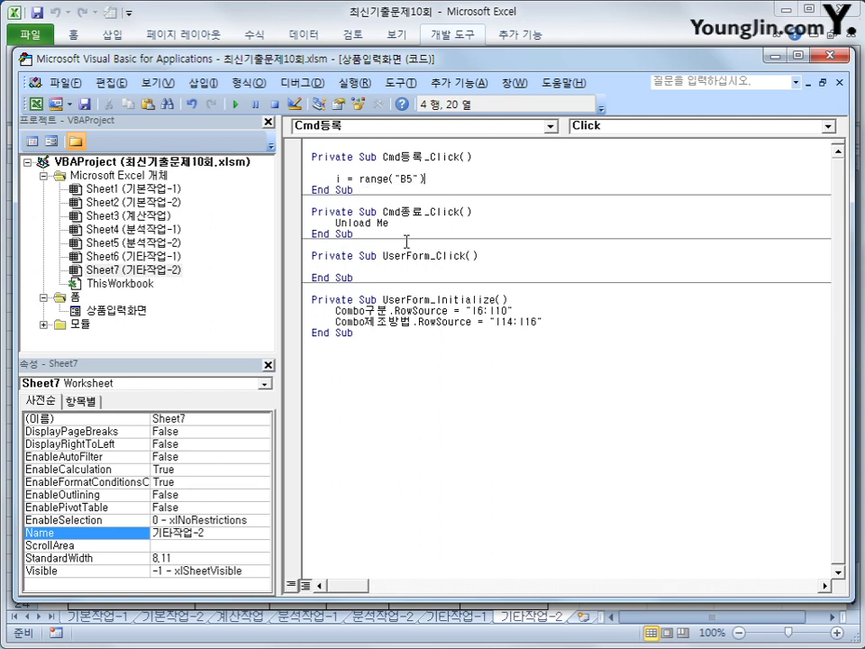
{"action": "key", "text": "Tab"}
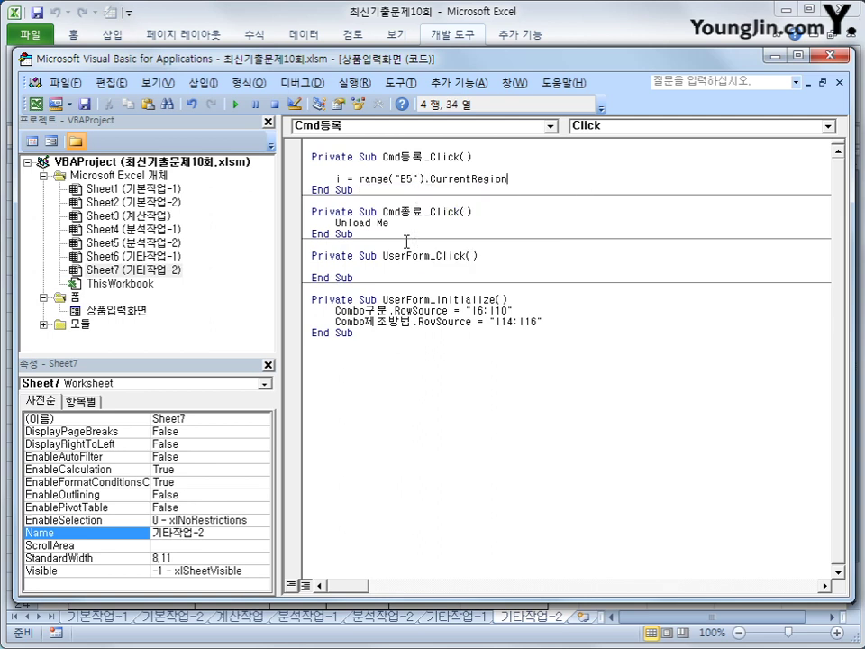
{"action": "type", "text": "."}
{"action": "type", "text": "rows"}
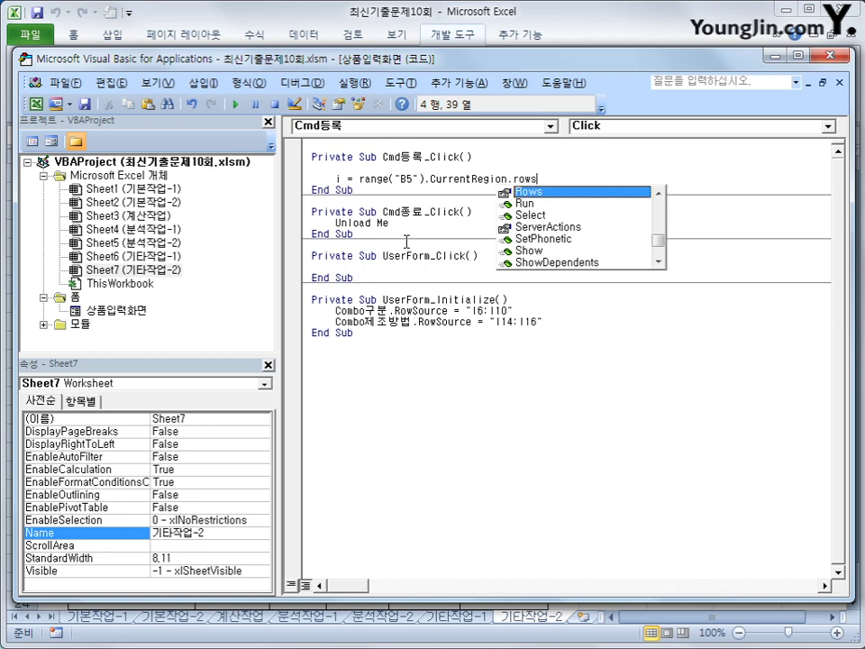
{"action": "type", "text": ".count "}
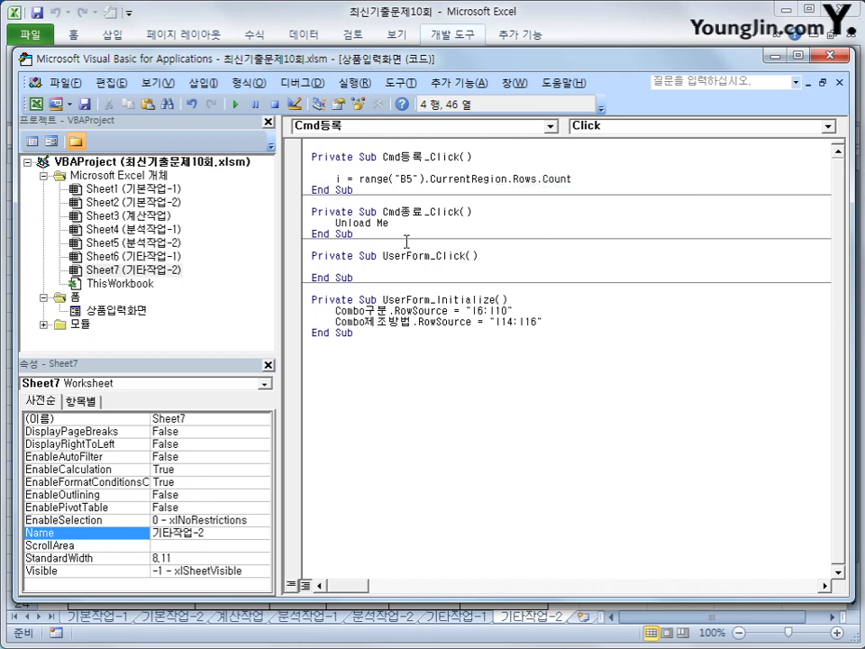
{"action": "type", "text": "+ 5"}
Step: Below the row calculation, add the statement Cells(i, 2) = Text상품명
{"action": "key", "text": "Return"}
{"action": "key", "text": "Return"}
{"action": "type", "text": "ce"}
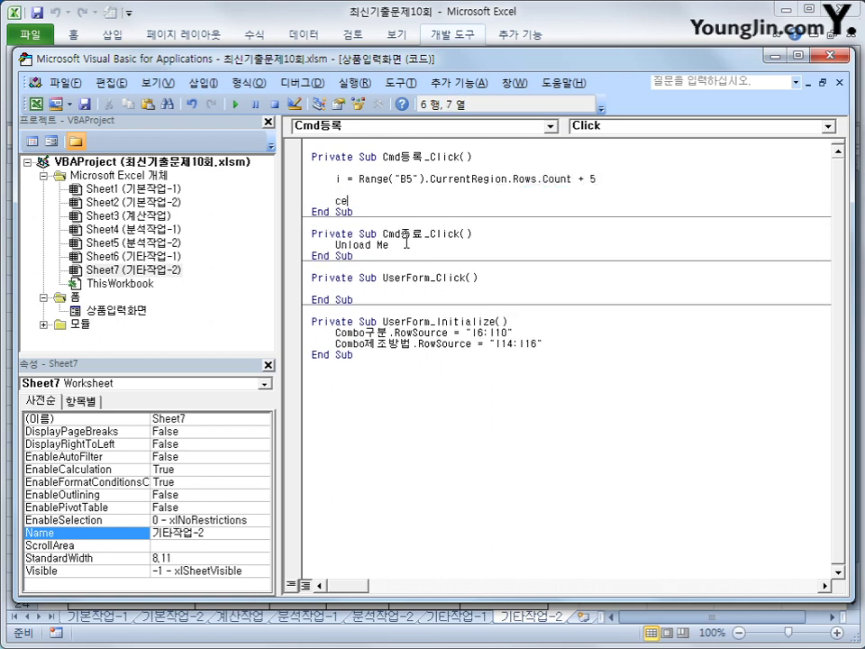
{"action": "type", "text": "lls(i,2) = text상품명"}
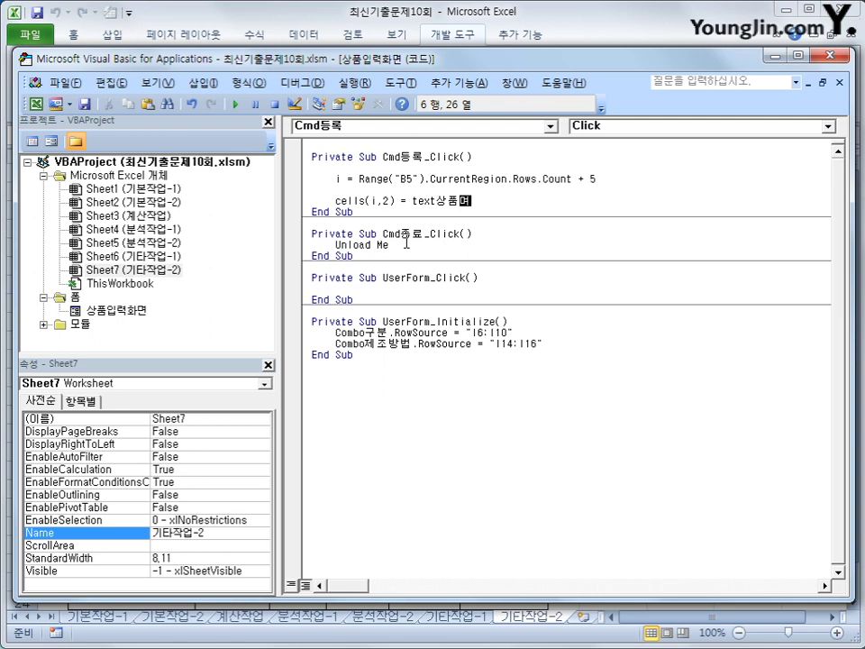
{"action": "key", "text": "Return"}
Step: Duplicate the Cells(i, 2) = Text상품명 statement onto the three lines beneath it
{"action": "key", "text": "shift+End"}
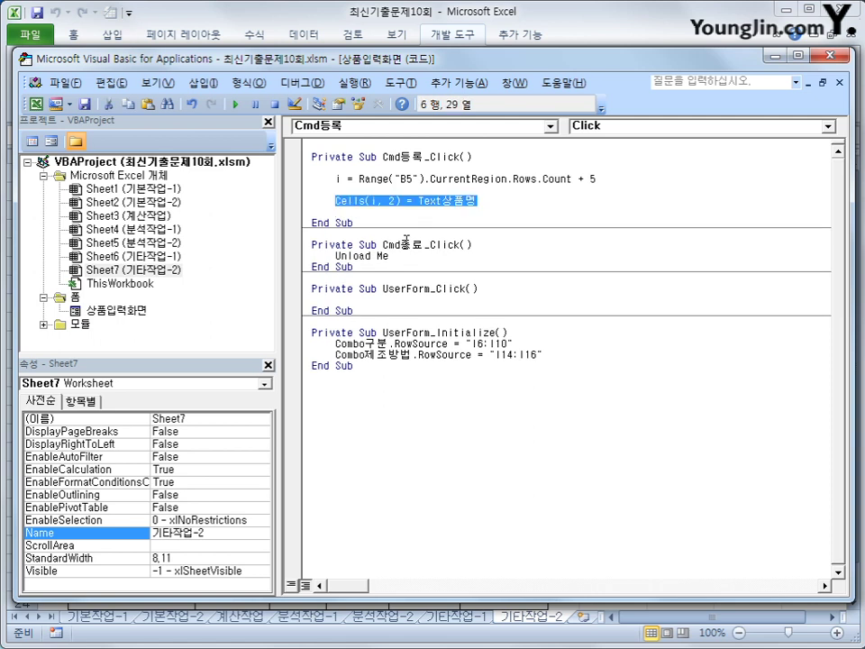
{"action": "key", "text": "ctrl+c"}
{"action": "key", "text": "Down"}
{"action": "key", "text": "ctrl+v"}
{"action": "key", "text": "Return"}
{"action": "key", "text": "Return"}
{"action": "key", "text": "Up"}
{"action": "key", "text": "ctrl+v"}
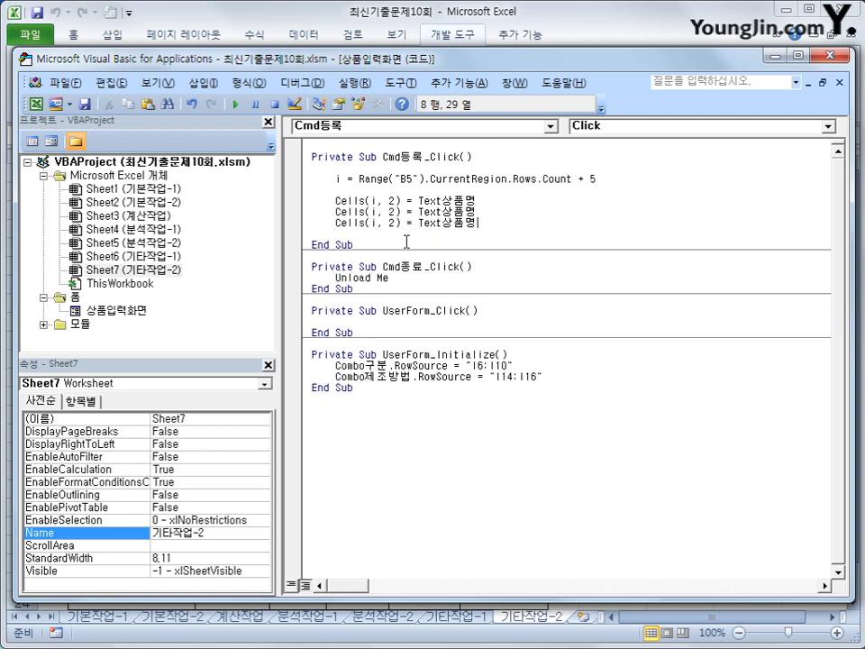
{"action": "key", "text": "Return"}
{"action": "key", "text": "ctrl+v"}
Step: Change the second assignment line to Cells(i, 3) = Text다원명
{"action": "key", "text": "Up"}
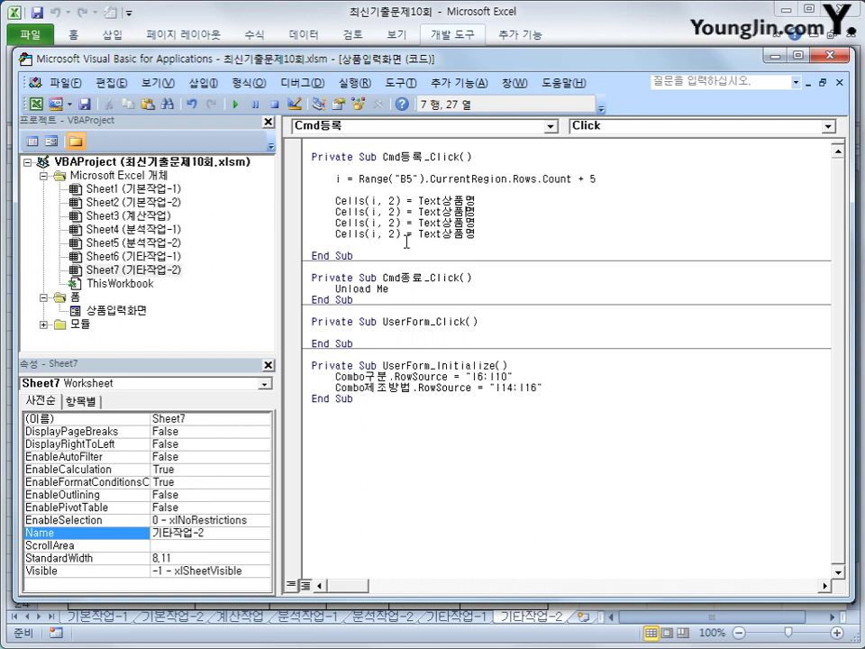
{"action": "key", "text": "Delete"}
{"action": "type", "text": "3"}
{"action": "key", "text": "Right"}
{"action": "key", "text": "Right"}
{"action": "key", "text": "Right"}
{"action": "key", "text": "Right"}
{"action": "key", "text": "Right"}
{"action": "key", "text": "shift+Right"}
{"action": "key", "text": "shift+Right"}
{"action": "key", "text": "BackSpace"}
{"action": "type", "text": "다무"}
Step: Change the third assignment line to Cells(i, 4) = Combo구분
{"action": "key", "text": "Down"}
{"action": "key", "text": "Left"}
{"action": "key", "text": "Left"}
{"action": "key", "text": "Left"}
{"action": "key", "text": "Left"}
{"action": "key", "text": "Left"}
{"action": "key", "text": "Left"}
{"action": "key", "text": "Left"}
{"action": "key", "text": "Left"}
{"action": "key", "text": "shift+End"}
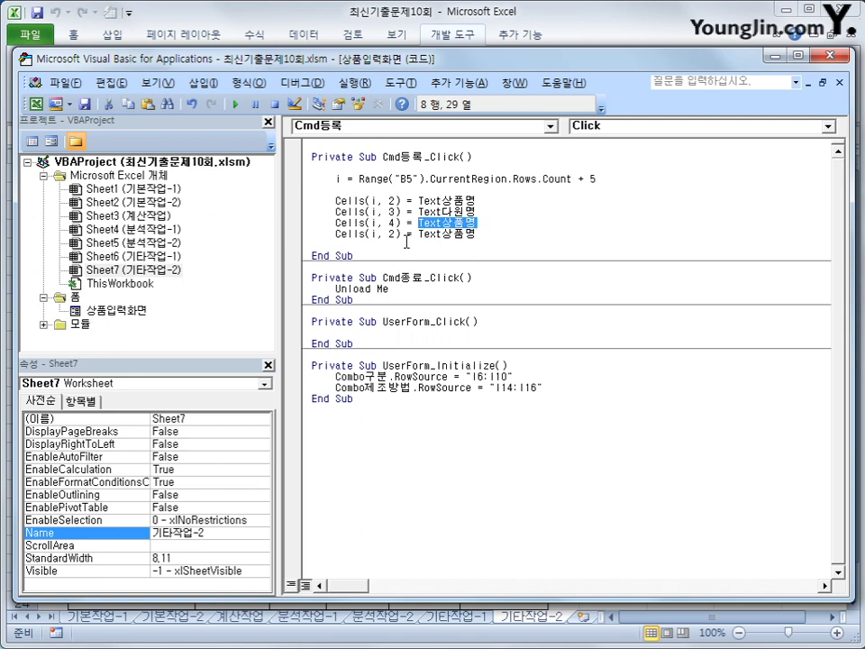
{"action": "type", "text": "combo"}
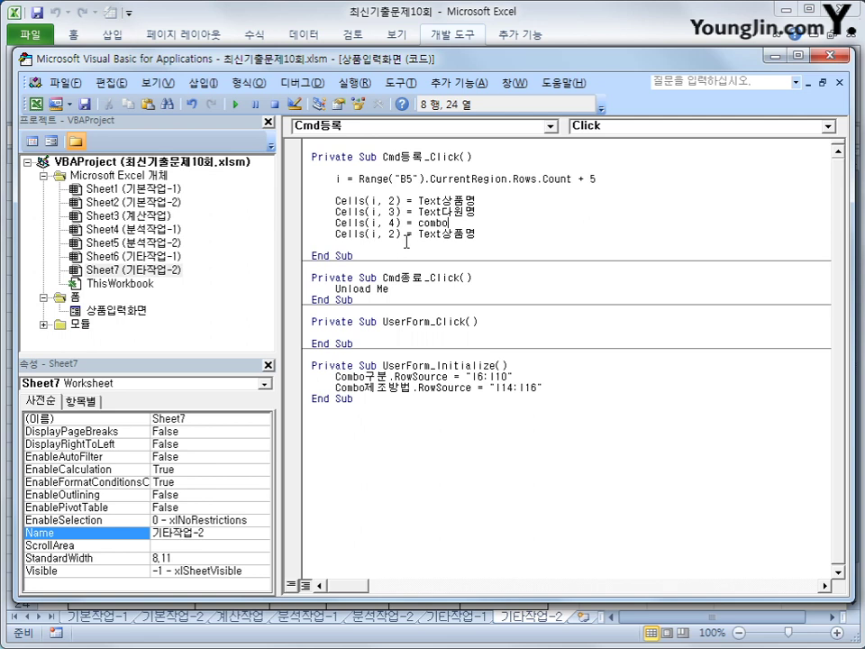
{"action": "key", "text": "ctrl+space"}
{"action": "key", "text": "Tab"}
Step: Change the fourth assignment line to Cells(i, 5) = Combo제조방법
{"action": "key", "text": "Down"}
{"action": "key", "text": "shift+End"}
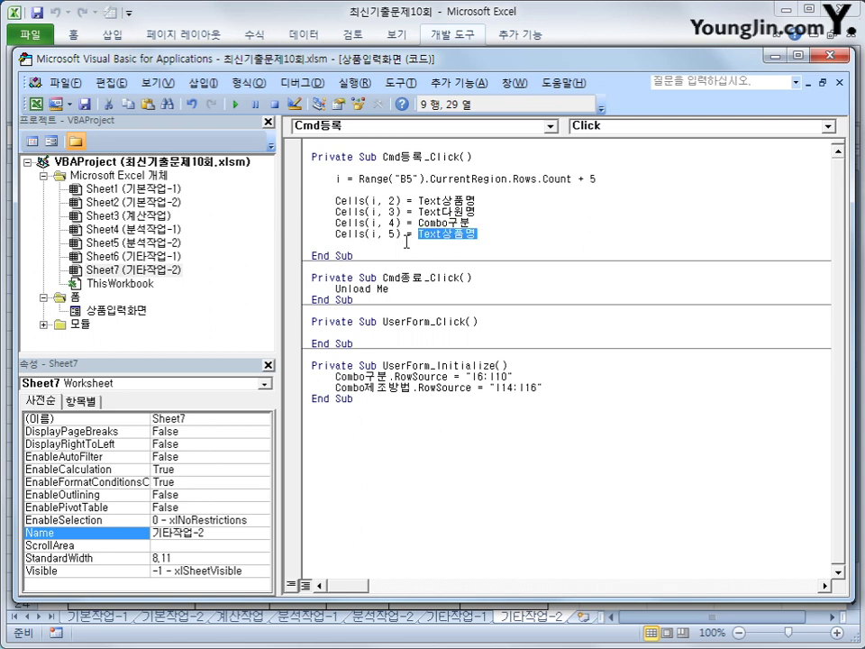
{"action": "type", "text": "combo"}
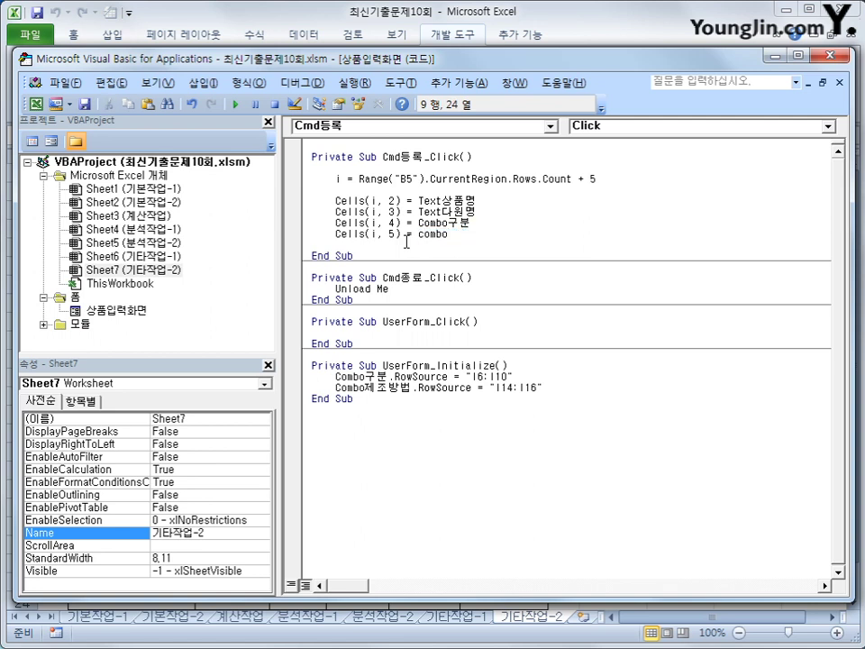
{"action": "type", "text": "ㅈ"}
{"action": "type", "text": "조방법"}
Step: Paste another copy of the copied assignment after a blank line and set its column number to 7
{"action": "key", "text": "Return"}
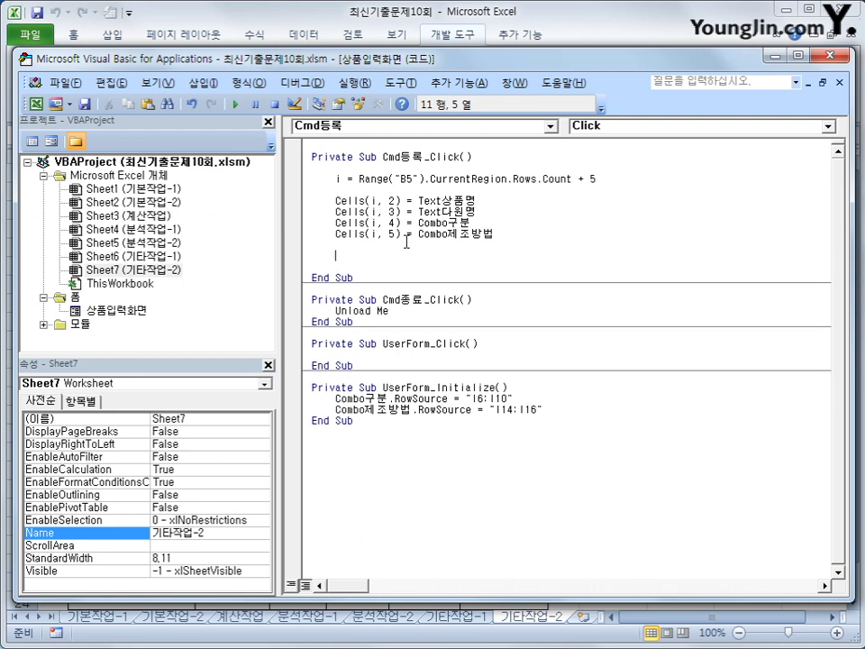
{"action": "key", "text": "ctrl+v"}
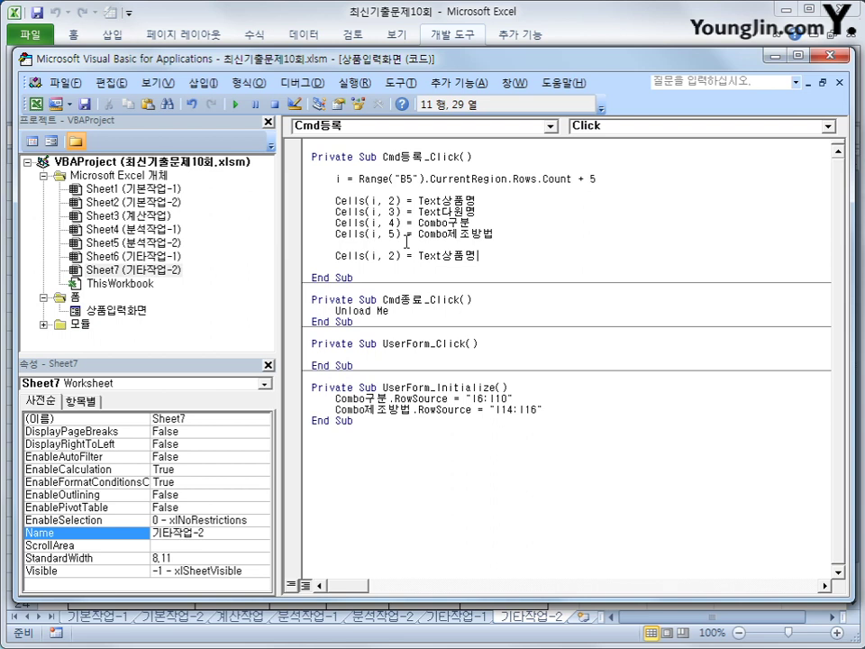
{"action": "key", "text": "Left"}
{"action": "key", "text": "Left"}
{"action": "key", "text": "Left"}
{"action": "key", "text": "Left"}
{"action": "key", "text": "Left"}
{"action": "key", "text": "Left"}
{"action": "key", "text": "Left"}
{"action": "key", "text": "Left"}
{"action": "key", "text": "Left"}
{"action": "key", "text": "Left"}
{"action": "key", "text": "Left"}
{"action": "key", "text": "Left"}
{"action": "key", "text": "Right"}
{"action": "key", "text": "BackSpace"}
{"action": "type", "text": "7"}
Step: Replace the source of the column 7 assignment with Text가격.Value
{"action": "key", "text": "Right"}
{"action": "key", "text": "Right"}
{"action": "key", "text": "Right"}
{"action": "key", "text": "Right"}
{"action": "key", "text": "Right"}
{"action": "key", "text": "Right"}
{"action": "key", "text": "Right"}
{"action": "key", "text": "Right"}
{"action": "key", "text": "shift+End"}
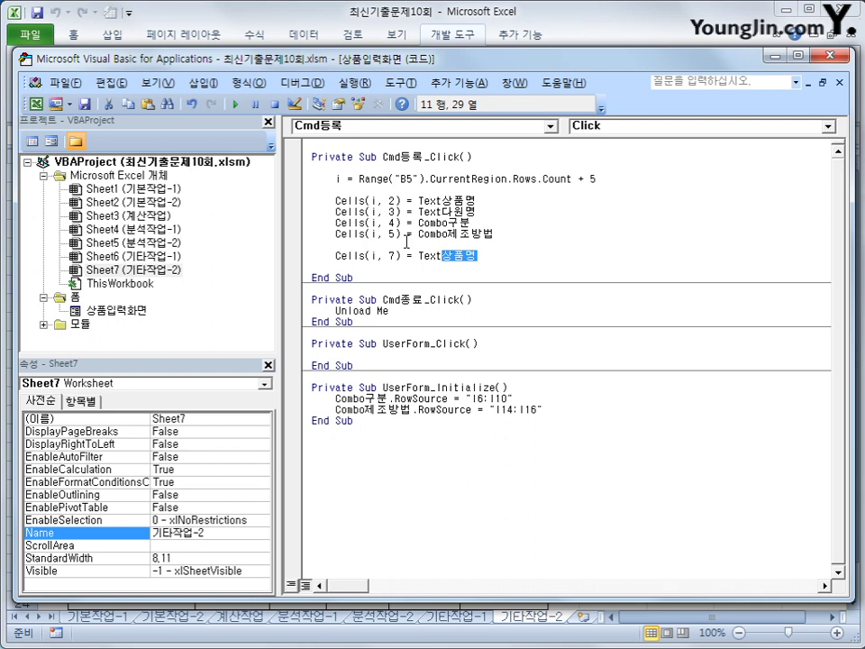
{"action": "type", "text": "kru"}
{"action": "key", "text": "BackSpace"}
{"action": "key", "text": "BackSpace"}
{"action": "key", "text": "BackSpace"}
{"action": "type", "text": "가"}
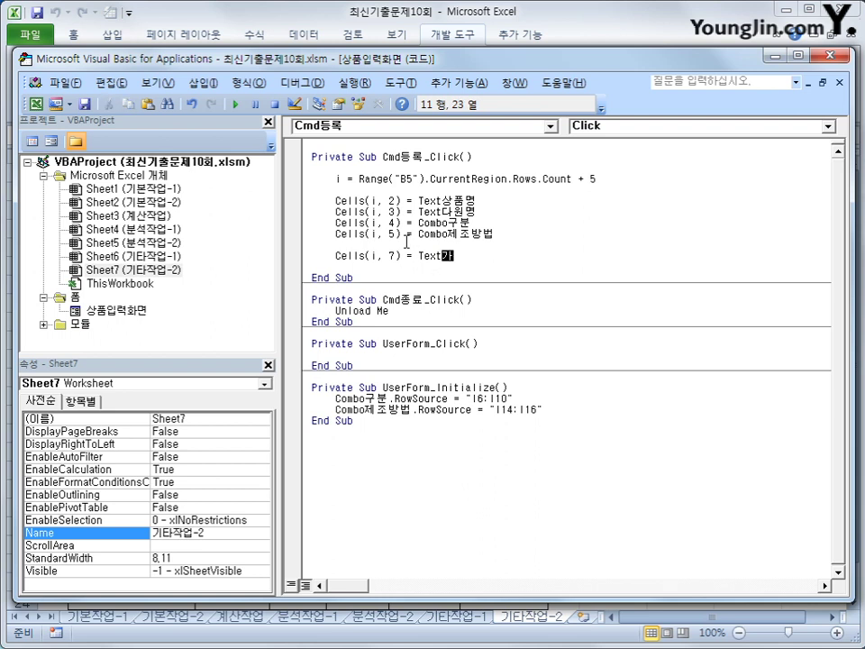
{"action": "type", "text": "격.v"}
{"action": "key", "text": "Tab"}
Step: Start an If statement on a new line between the column 5 and column 7 assignments
{"action": "key", "text": "Up"}
{"action": "key", "text": "Return"}
{"action": "key", "text": "Return"}
{"action": "key", "text": "Up"}
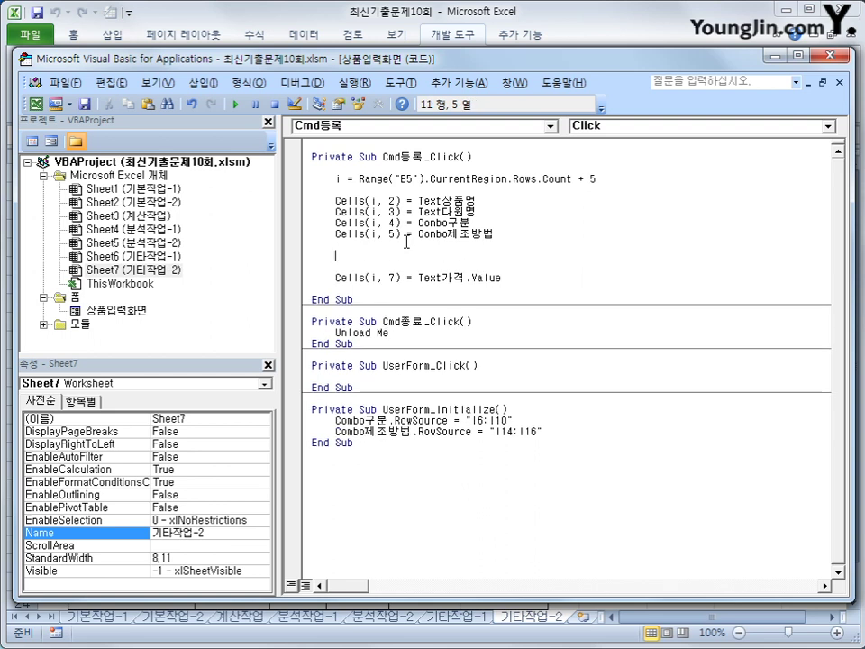
{"action": "type", "text": "if"}
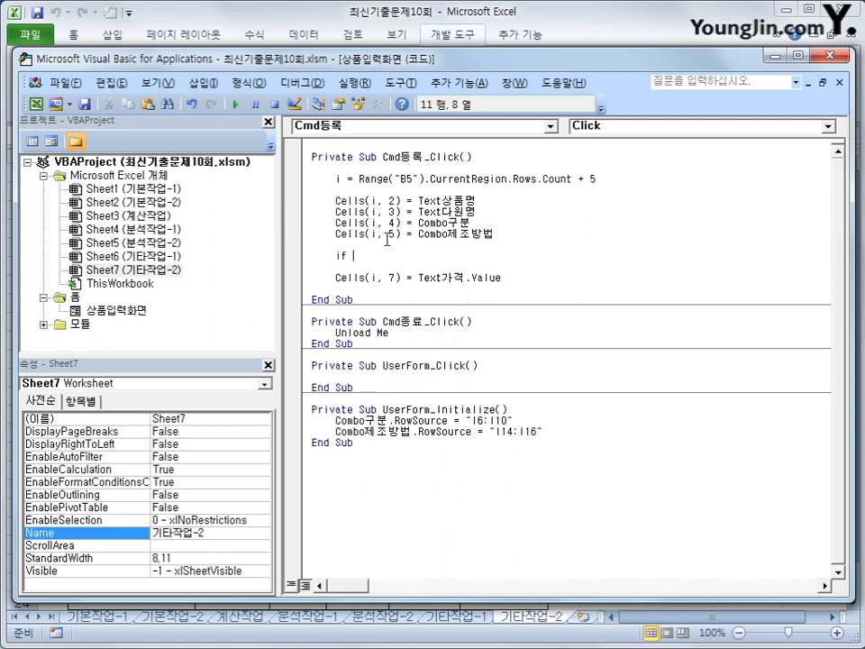
Step: Look up the 친환경 인증 check box's name in the form design and complete the condition as If Check친환경인증 = True Then
{"action": "double_click", "coordinate": [99, 309]}
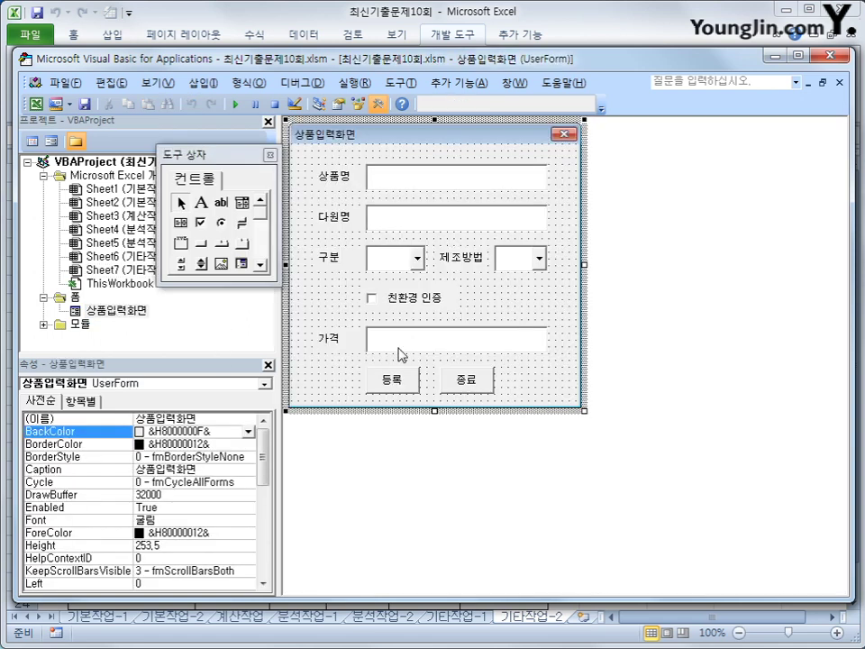
{"action": "left_click", "coordinate": [410, 299]}
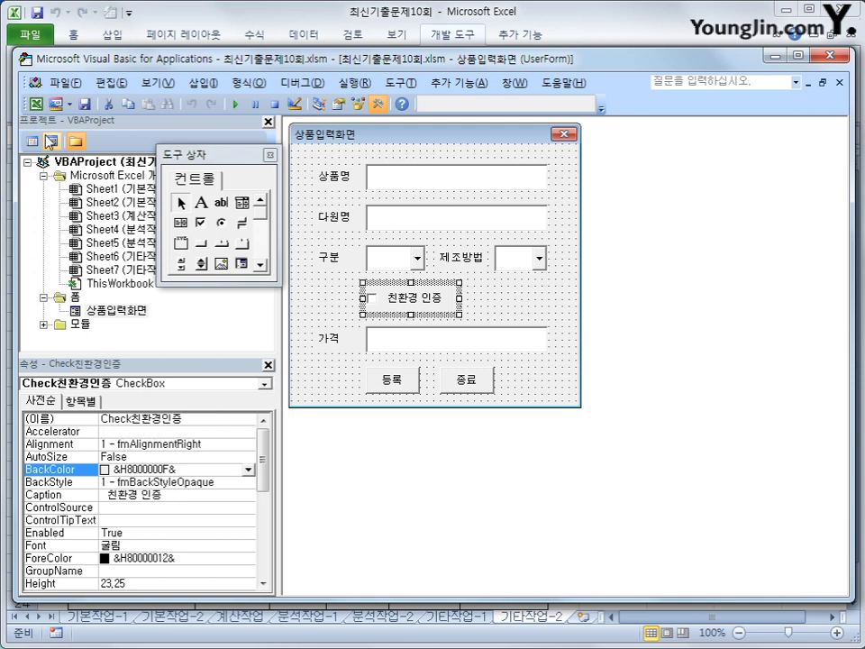
{"action": "key", "text": "F7"}
{"action": "left_click", "coordinate": [369, 307]}
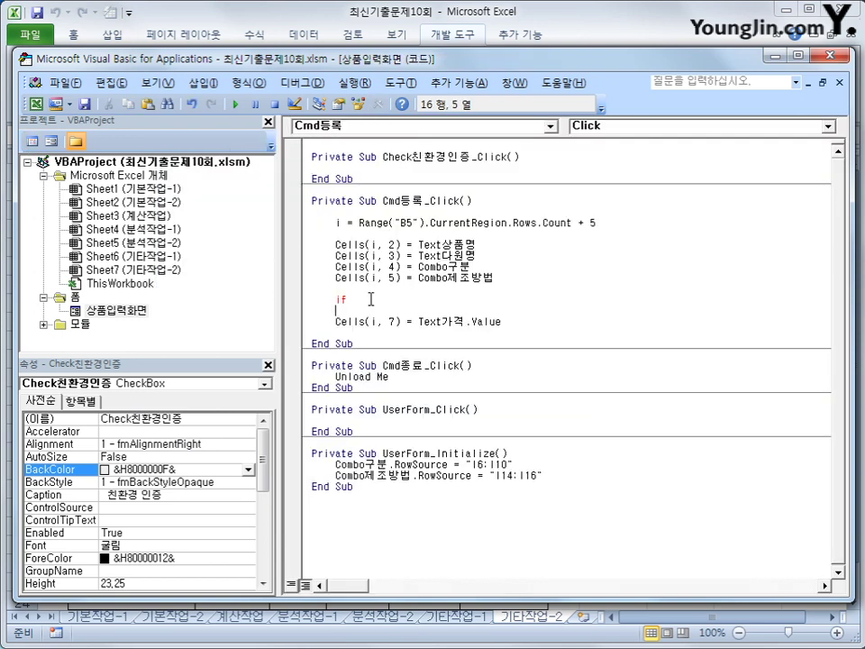
{"action": "type", "text": "Check"}
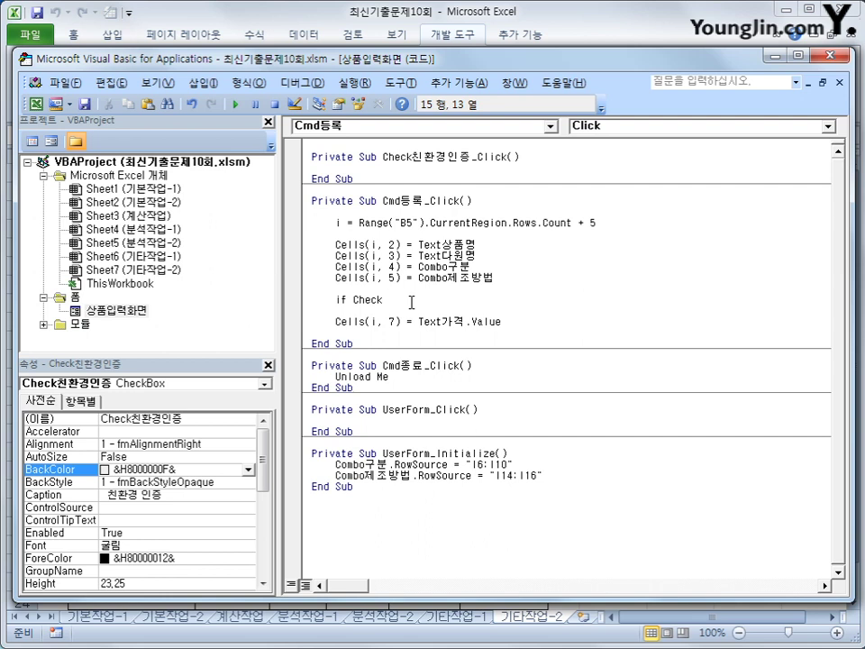
{"action": "type", "text": "친환경인증 = true then"}
Step: Add the statement Cells(i, 6) = "○" indented under the If condition
{"action": "key", "text": "Return"}
{"action": "key", "text": "Tab"}
{"action": "type", "text": "ce"}
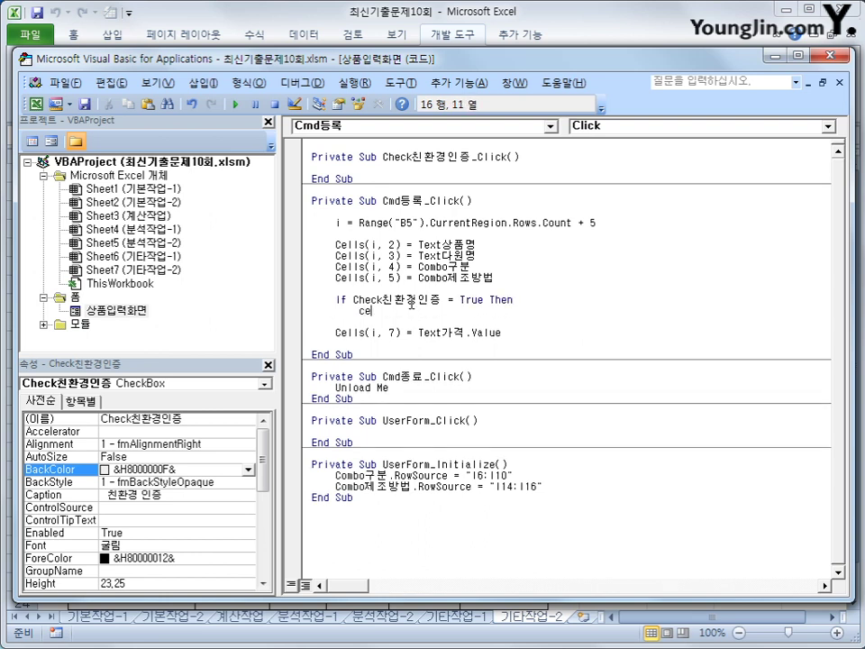
{"action": "type", "text": "lls(i,"}
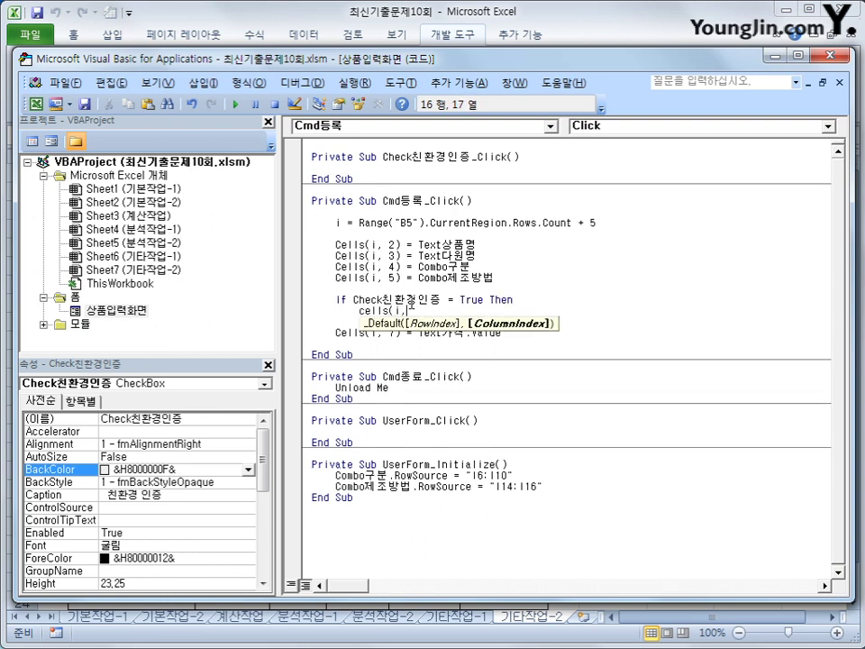
{"action": "type", "text": "6) = \"ㅁ"}
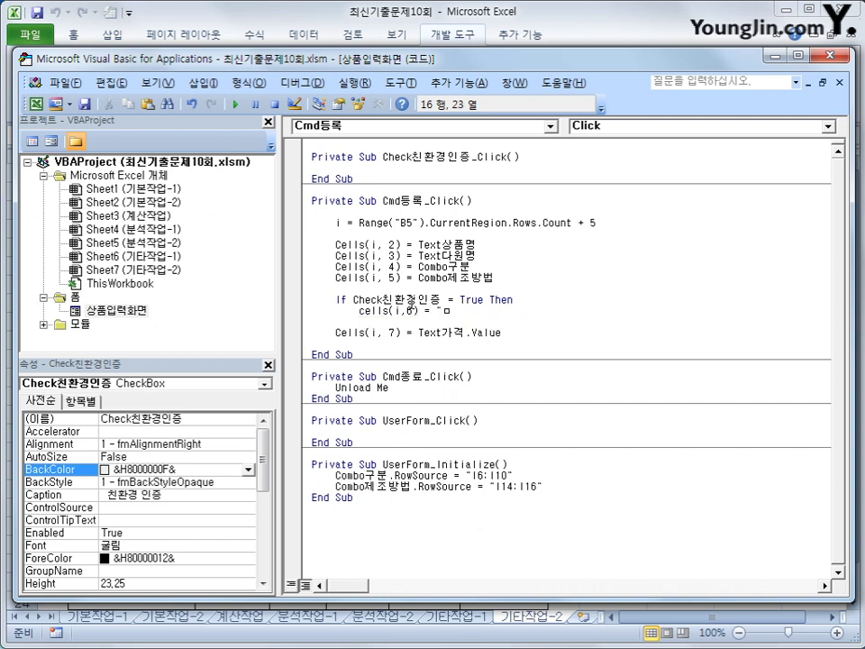
{"action": "key", "text": "Hangul_Hanja"}
{"action": "key", "text": "9"}
{"action": "type", "text": "\""}
{"action": "key", "text": "Return"}
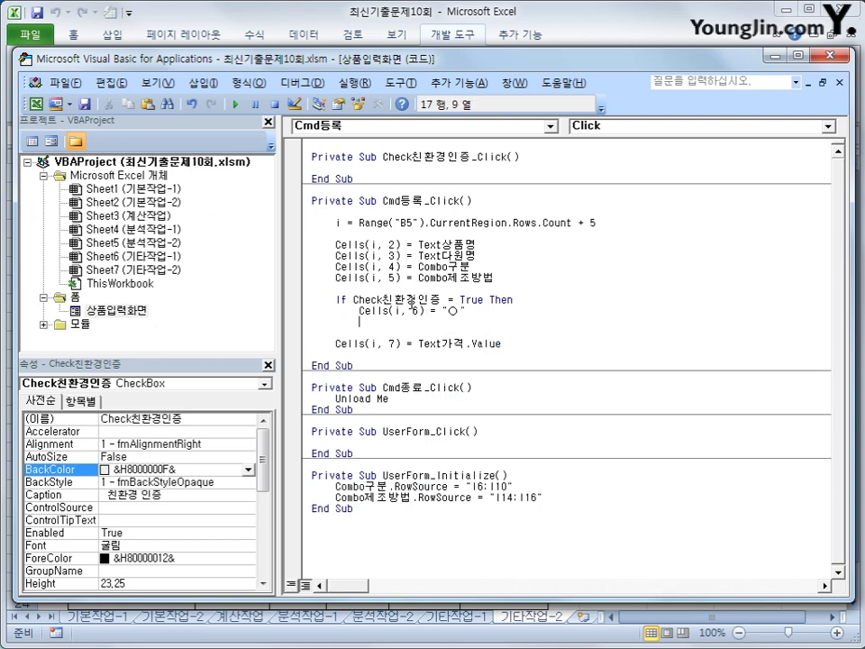
Step: Add an Else branch and duplicate the column 6 assignment beneath it
{"action": "key", "text": "BackSpace"}
{"action": "type", "text": "else"}
{"action": "key", "text": "Return"}
{"action": "key", "text": "Tab"}
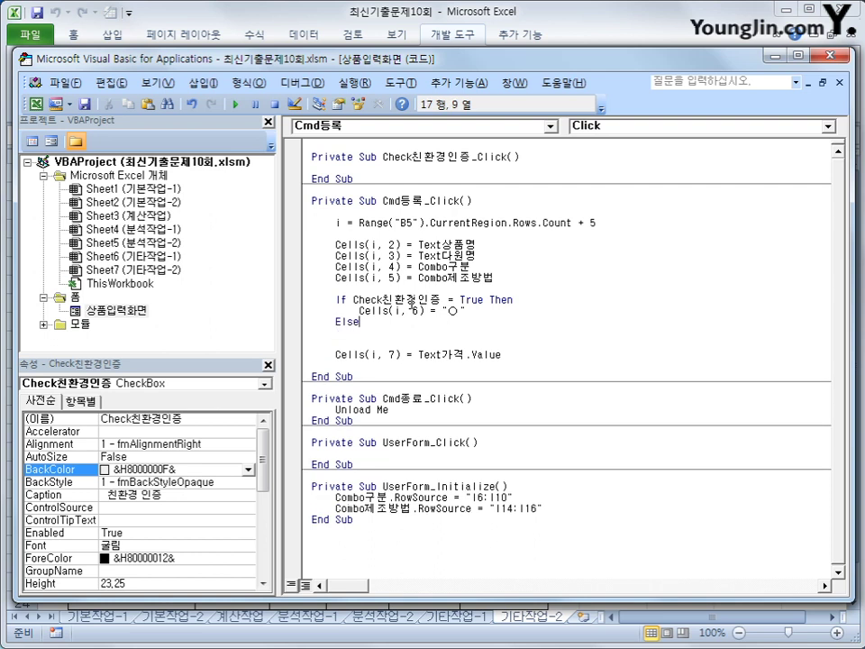
{"action": "key", "text": "Up"}
{"action": "key", "text": "shift+End"}
{"action": "key", "text": "ctrl+c"}
{"action": "key", "text": "Down"}
{"action": "key", "text": "Down"}
{"action": "key", "text": "ctrl+v"}
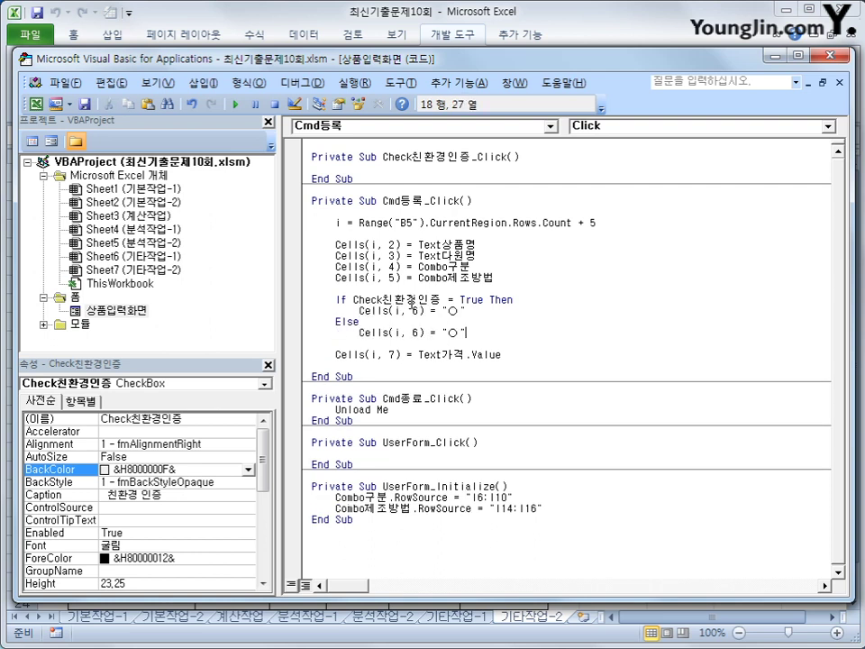
Step: Remove the circle from the Else branch's assignment so it writes an empty string
{"action": "key", "text": "Left"}
{"action": "key", "text": "Left"}
{"action": "key", "text": "BackSpace"}
Step: Close the check box condition with End If on its own line, aligned with If and Else
{"action": "key", "text": "End"}
{"action": "key", "text": "Return"}
{"action": "key", "text": "shift+Tab"}
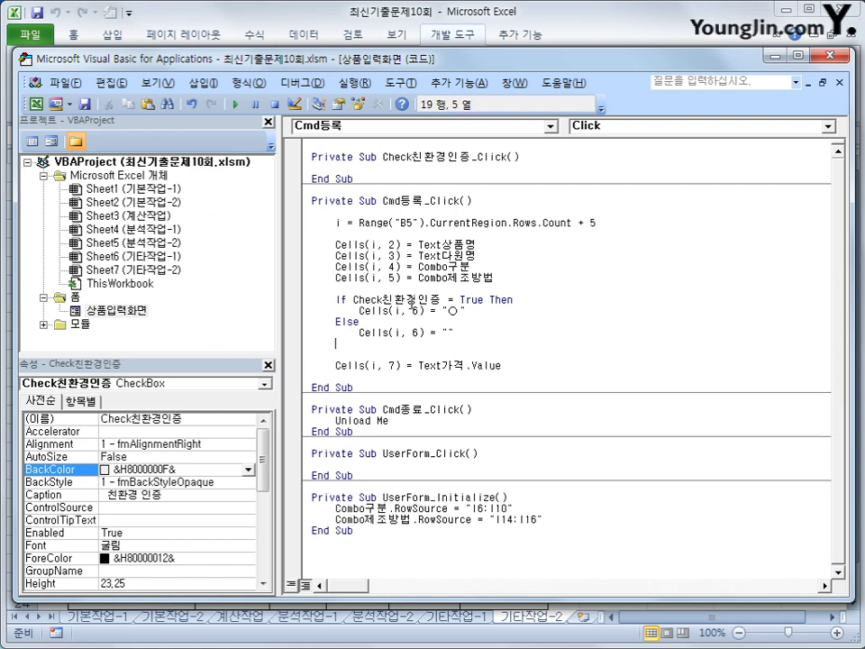
{"action": "type", "text": "뚜"}
{"action": "key", "text": "BackSpace"}
{"action": "key", "text": "Hangul"}
{"action": "type", "text": "end if"}
{"action": "key", "text": "Down"}
{"action": "key", "text": "Down"}
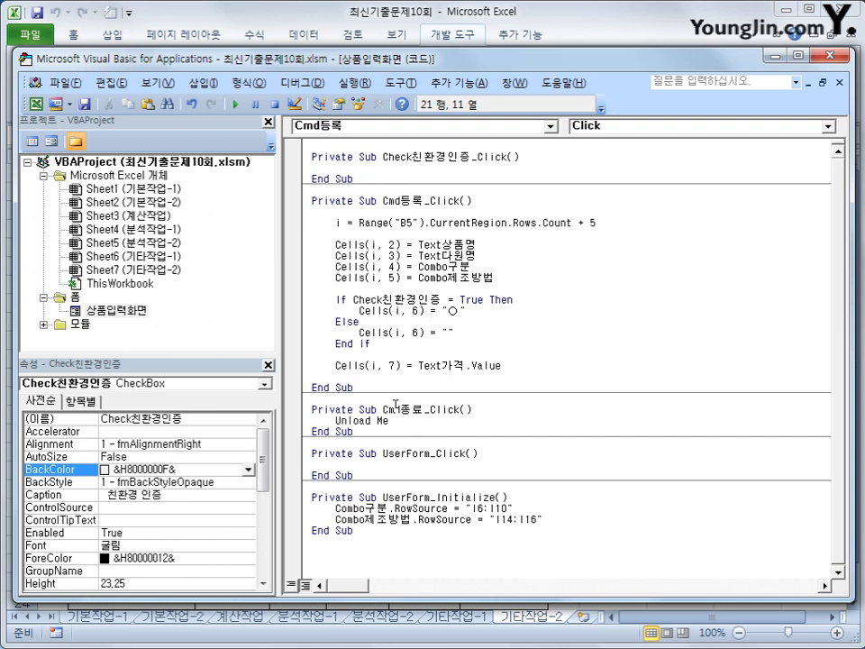
Step: Return to the worksheet, open the 상품입력 form and move it away from the table's first columns
{"action": "left_click", "coordinate": [837, 56]}
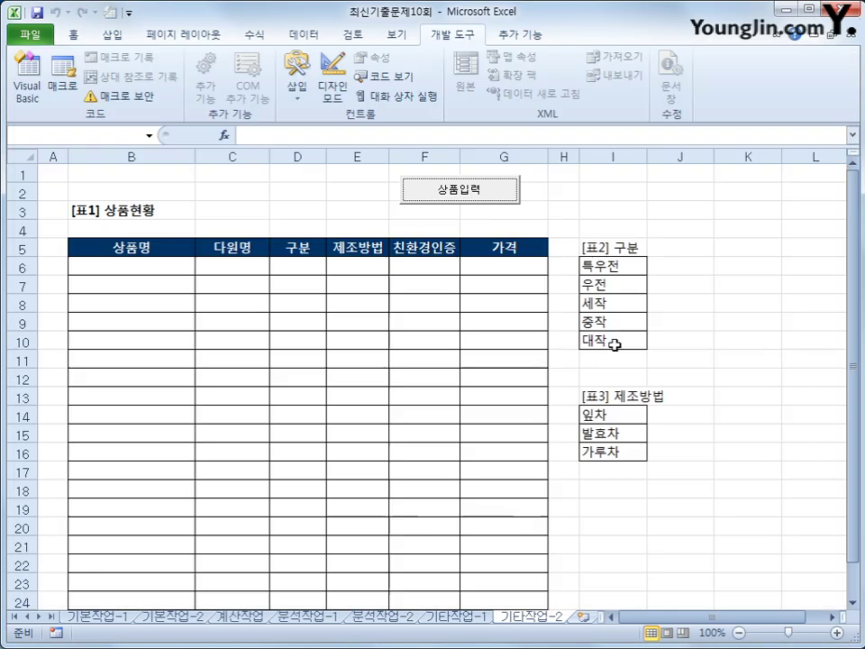
{"action": "left_click", "coordinate": [421, 189]}
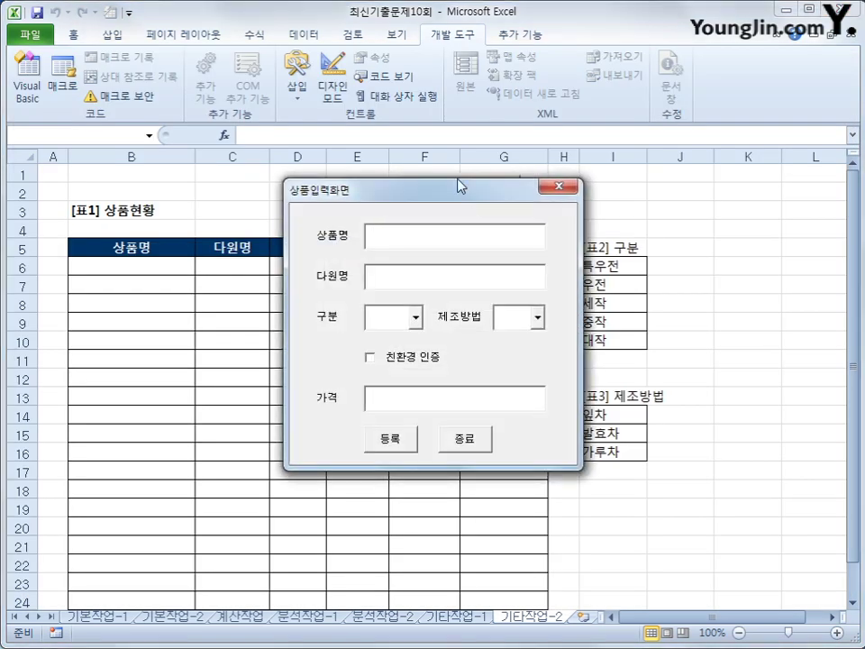
{"action": "left_click_drag", "start_coordinate": [459, 196], "coordinate": [672, 286]}
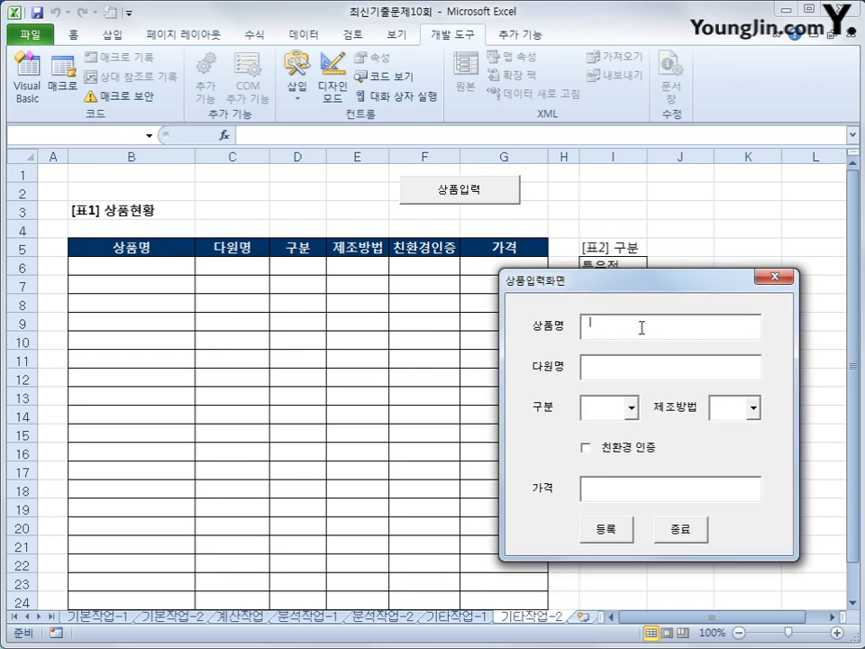
Step: Enter 녹차 as the 상품명 and 고려 as the 다원명 in the form
{"action": "type", "text": "sh"}
{"action": "type", "text": "녹차"}
{"action": "key", "text": "Tab"}
{"action": "type", "text": "rhfuek"}
{"action": "key", "text": "BackSpace"}
{"action": "key", "text": "BackSpace"}
{"action": "key", "text": "BackSpace"}
{"action": "key", "text": "BackSpace"}
{"action": "key", "text": "BackSpace"}
{"action": "key", "text": "BackSpace"}
{"action": "key", "text": "Hangul"}
{"action": "type", "text": "골ㅕ"}
{"action": "key", "text": "Tab"}
Step: Choose 특우전 as the 구분 and 발효차 as the 제조방법
{"action": "left_click", "coordinate": [631, 408]}
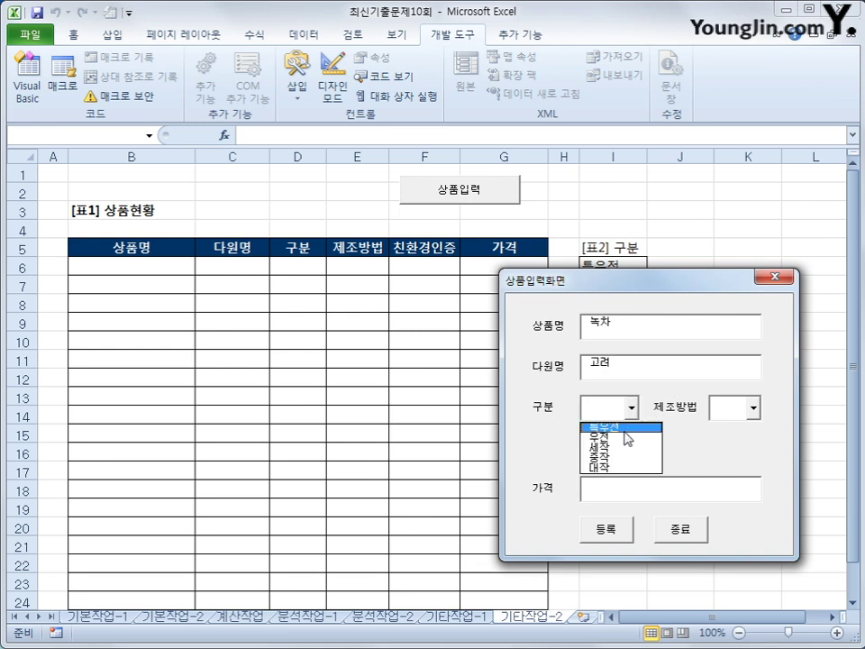
{"action": "left_click", "coordinate": [605, 423]}
{"action": "left_click", "coordinate": [752, 408]}
{"action": "left_click", "coordinate": [731, 423]}
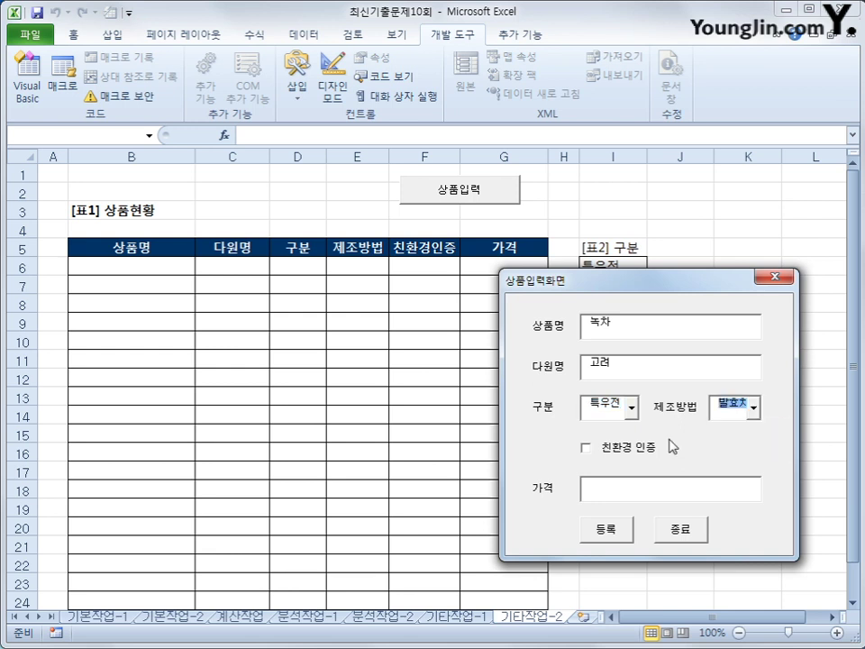
Step: Mark the product as 친환경 인증 and set its 가격 to 10000
{"action": "left_click", "coordinate": [587, 447]}
{"action": "left_click", "coordinate": [599, 489]}
{"action": "type", "text": "10000"}
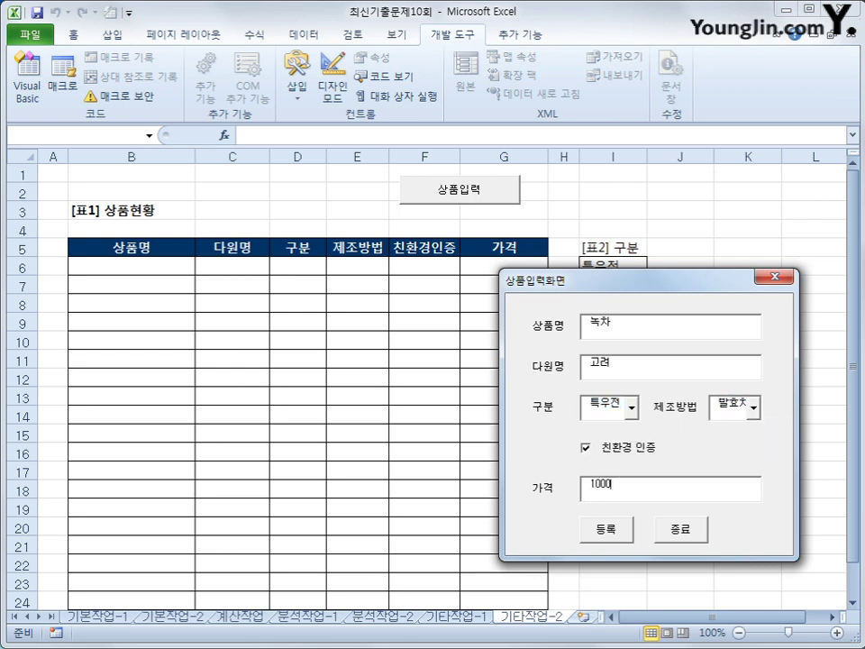
Step: Register the entry in the 상품현황 table, close the form and select cell K20
{"action": "left_click", "coordinate": [614, 527]}
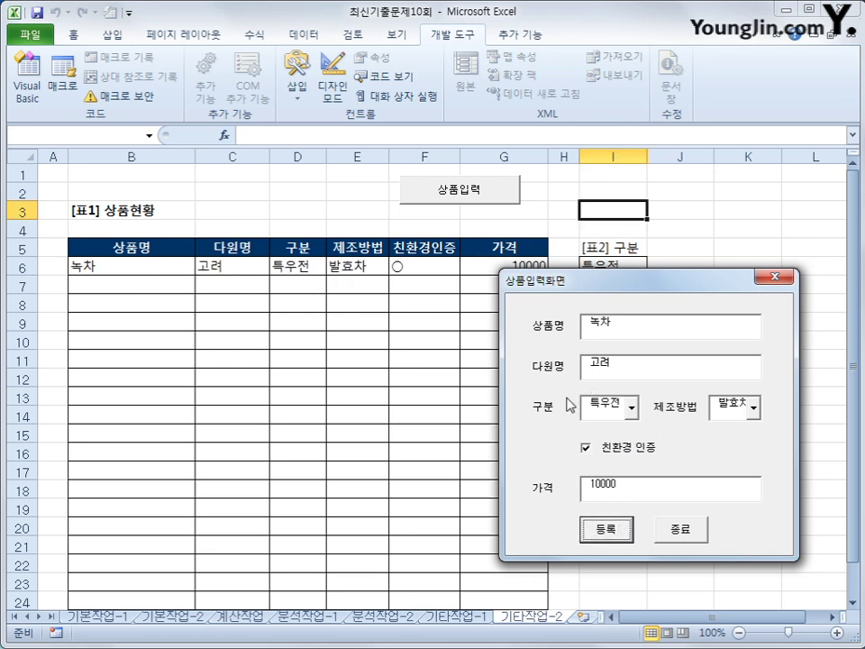
{"action": "left_click", "coordinate": [699, 534]}
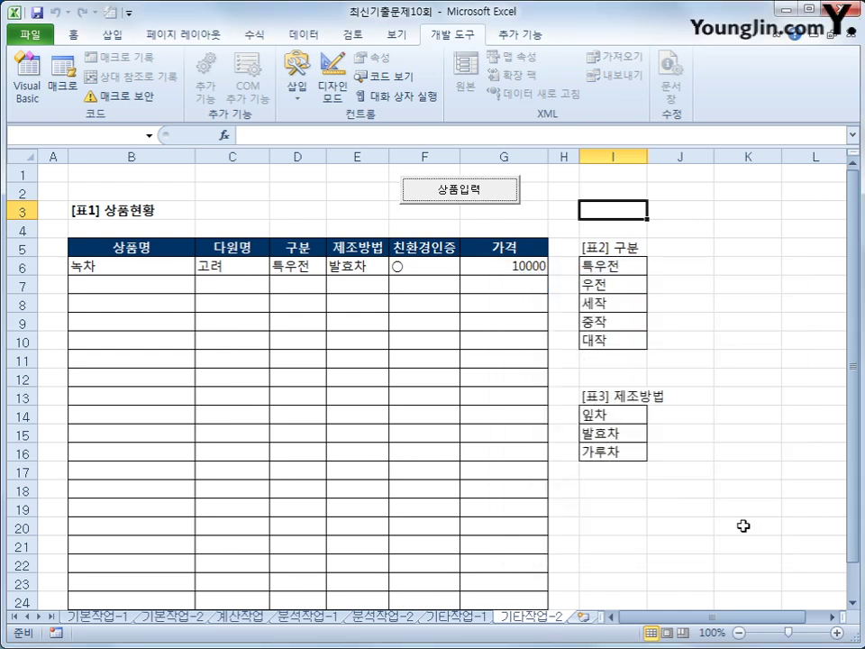
{"action": "left_click", "coordinate": [741, 525]}
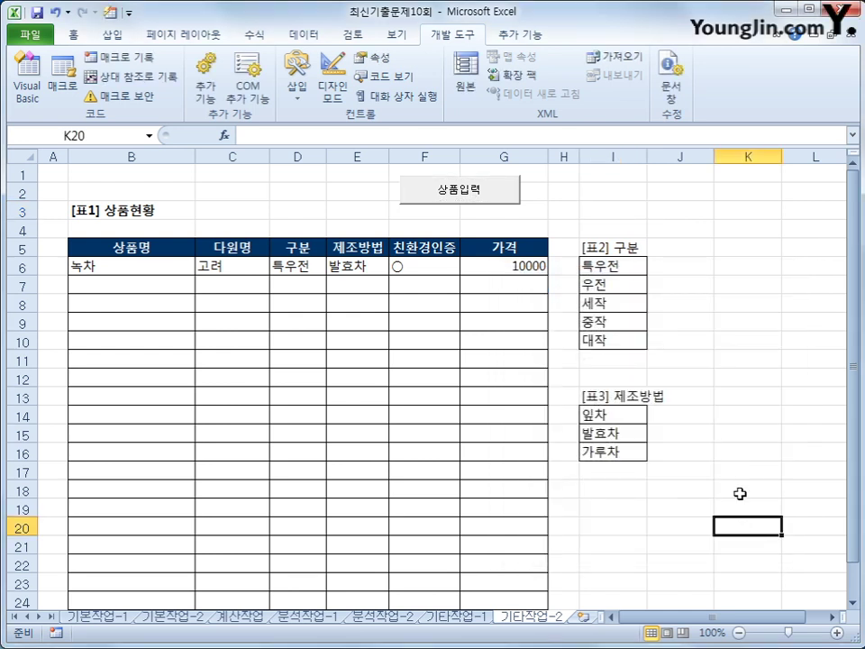